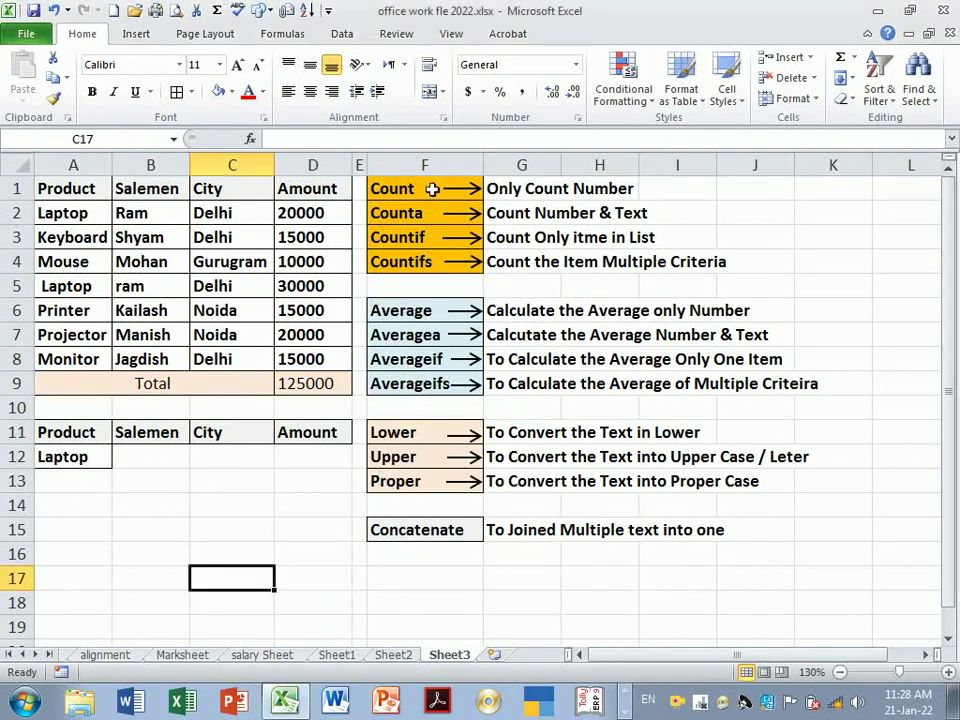
Highlight the Amount values D2:D8 and the 'Only Count Number' description
left_click(320, 218)
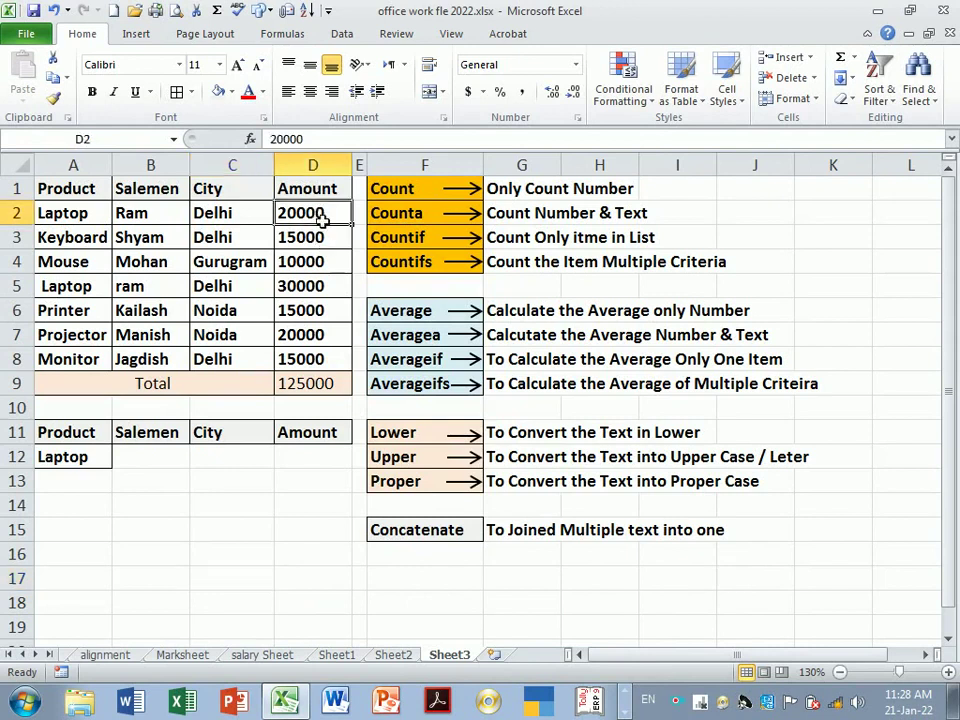
left_click_drag(320, 218, 304, 357)
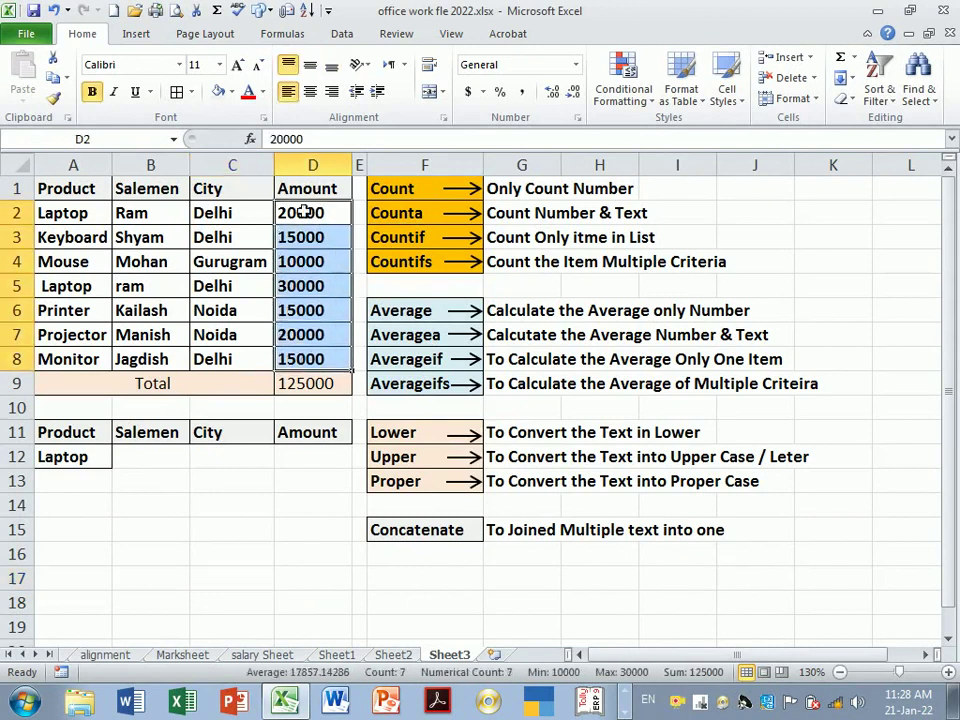
left_click_drag(304, 213, 330, 361)
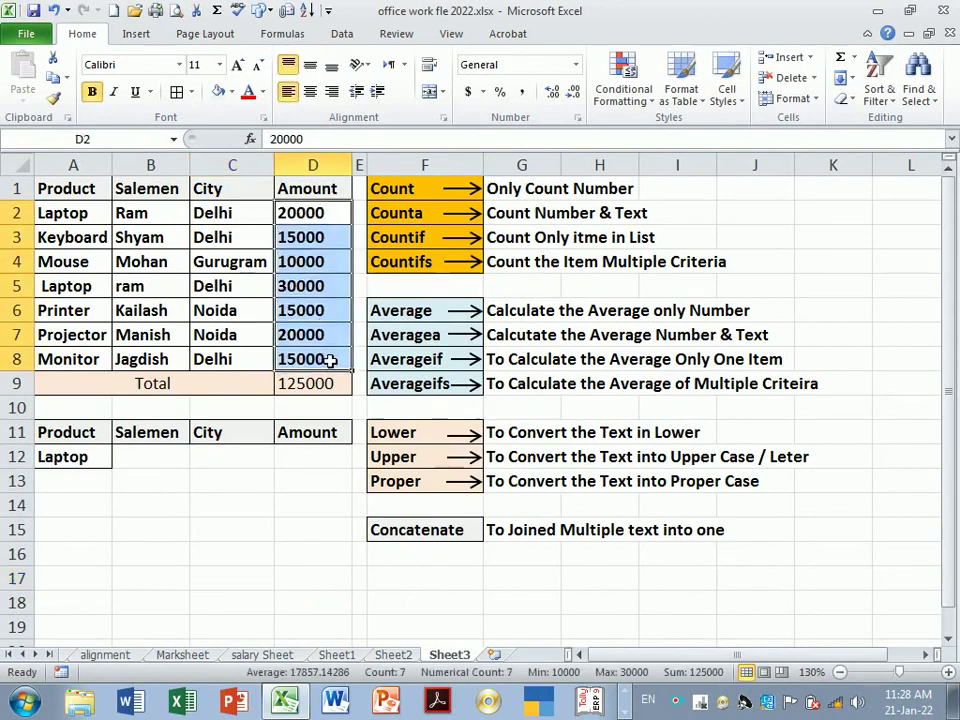
left_click(500, 192)
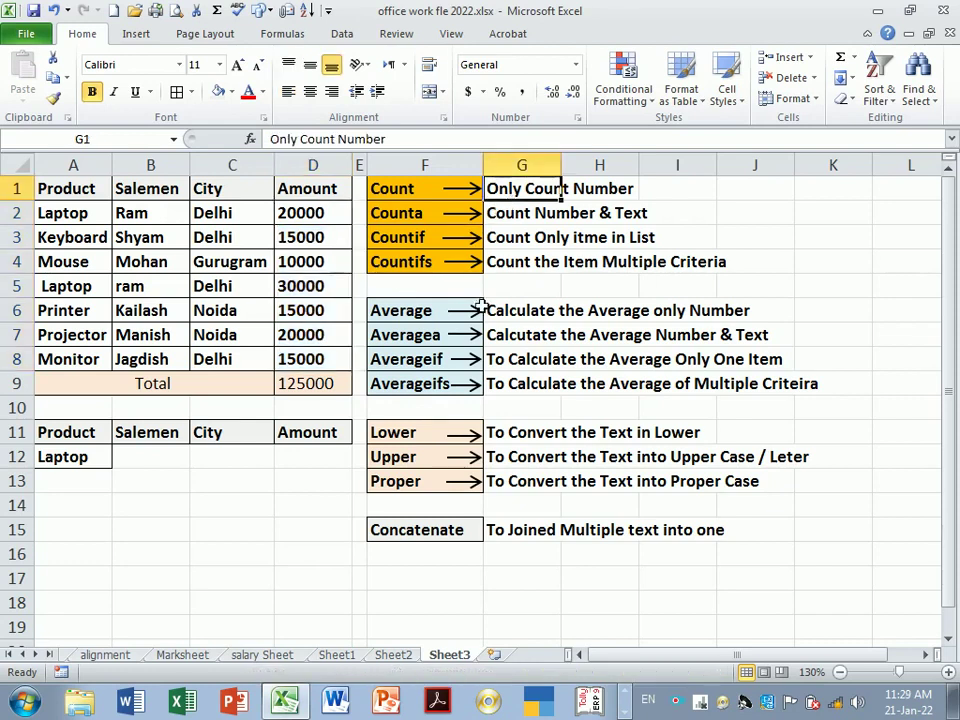
Enter =COUNT(D2:D8) in D13 so it returns 7
left_click(302, 487)
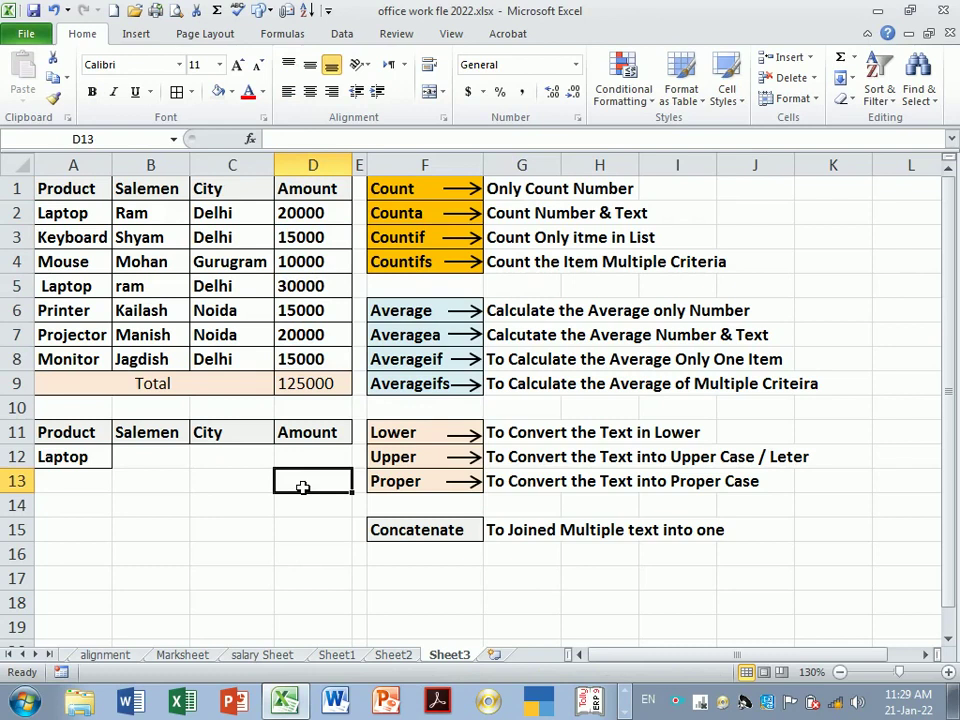
type("=cou")
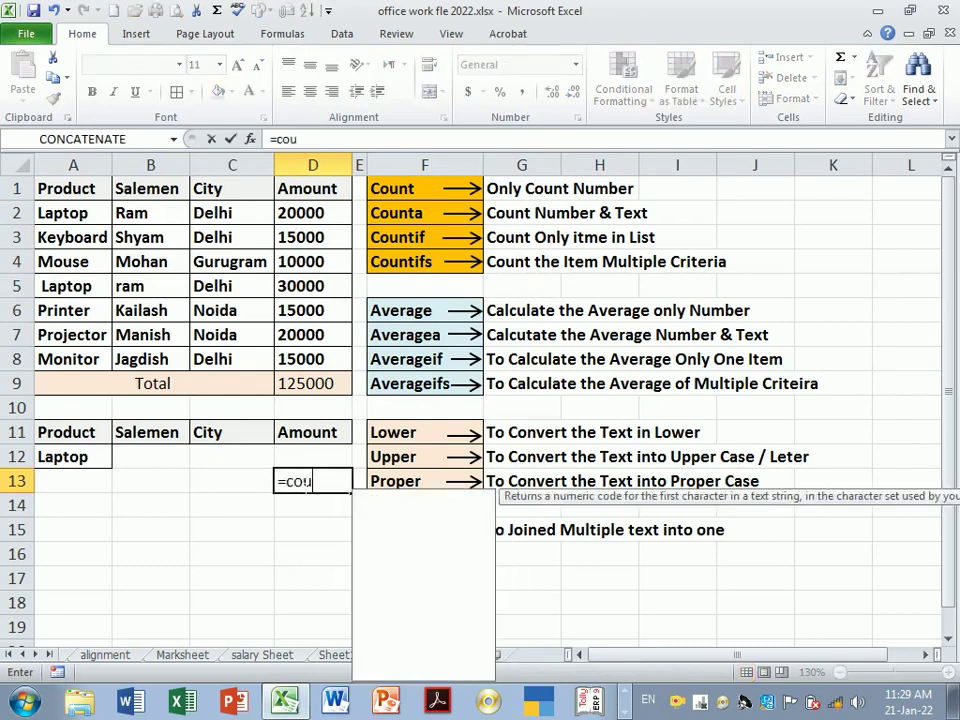
type("nt")
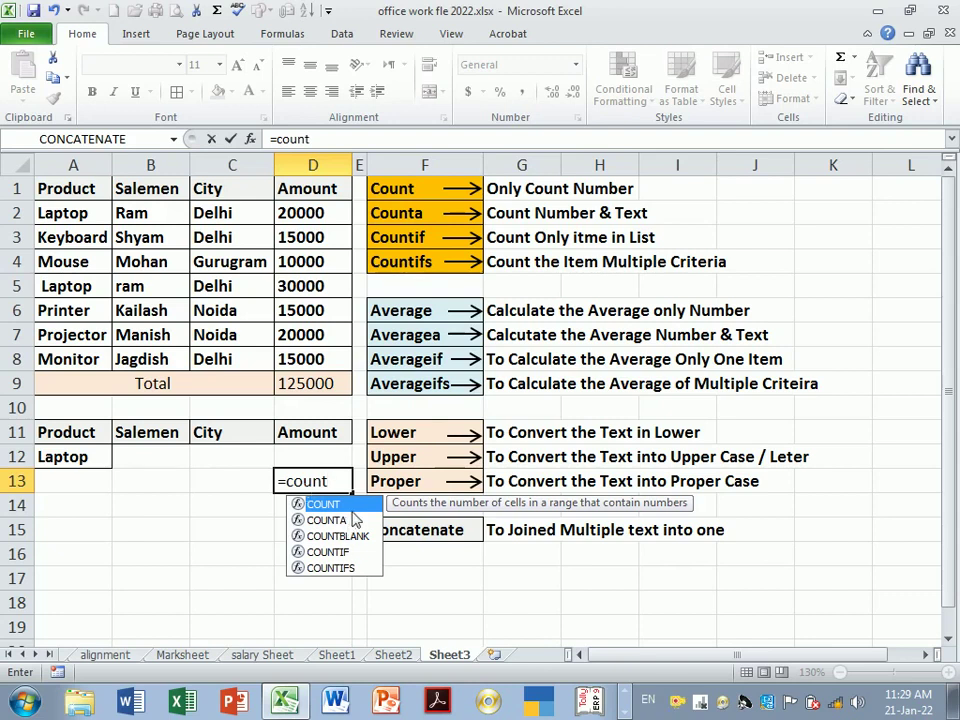
key("Tab")
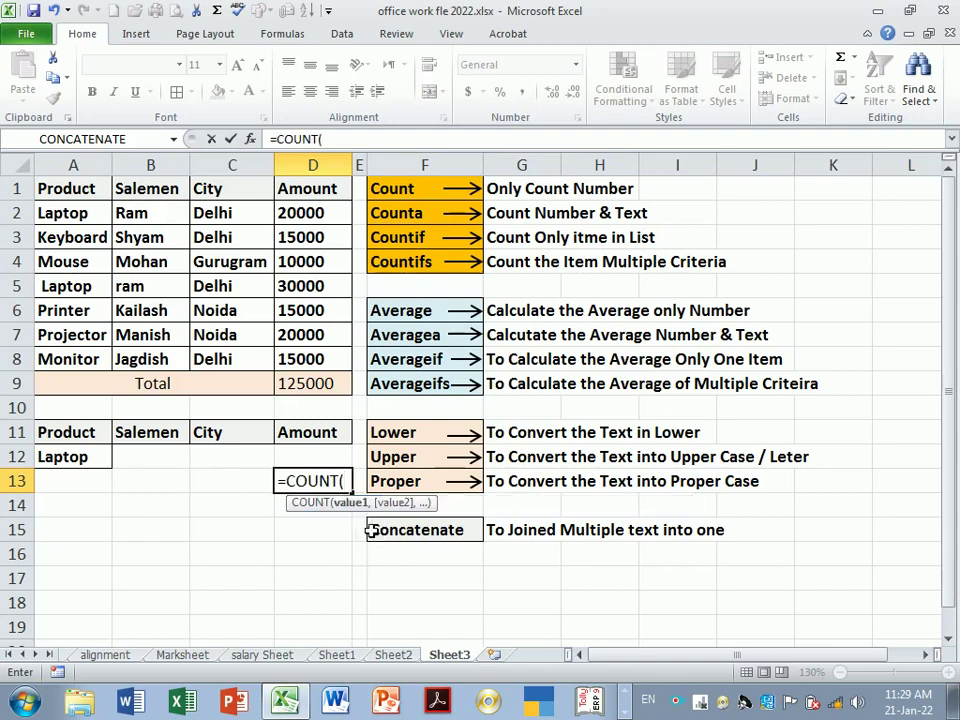
left_click_drag(381, 518, 235, 570)
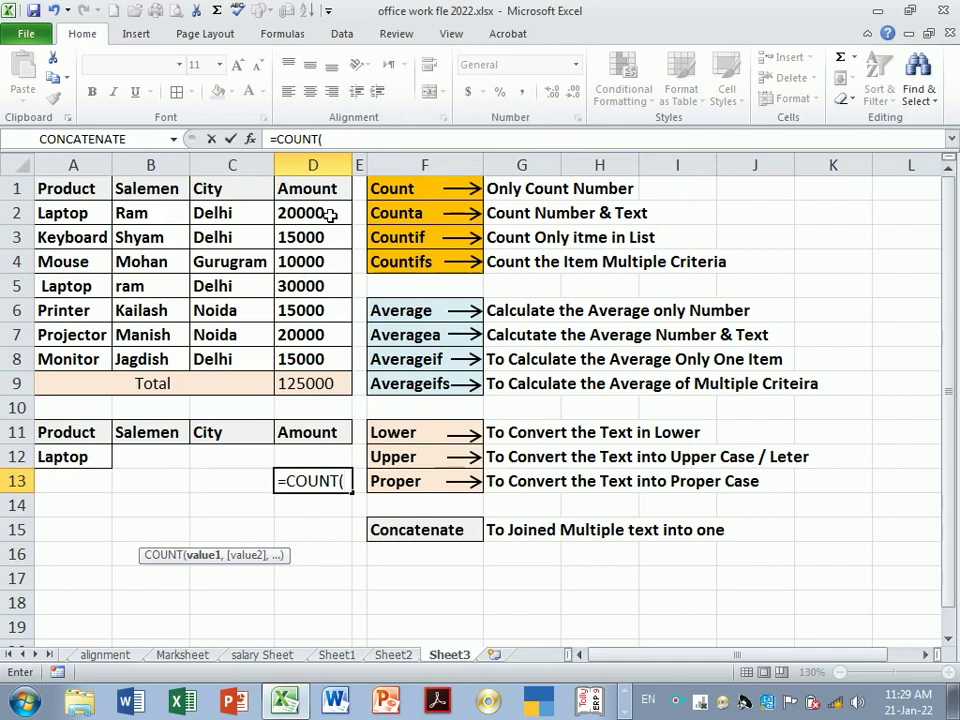
left_click_drag(330, 213, 330, 362)
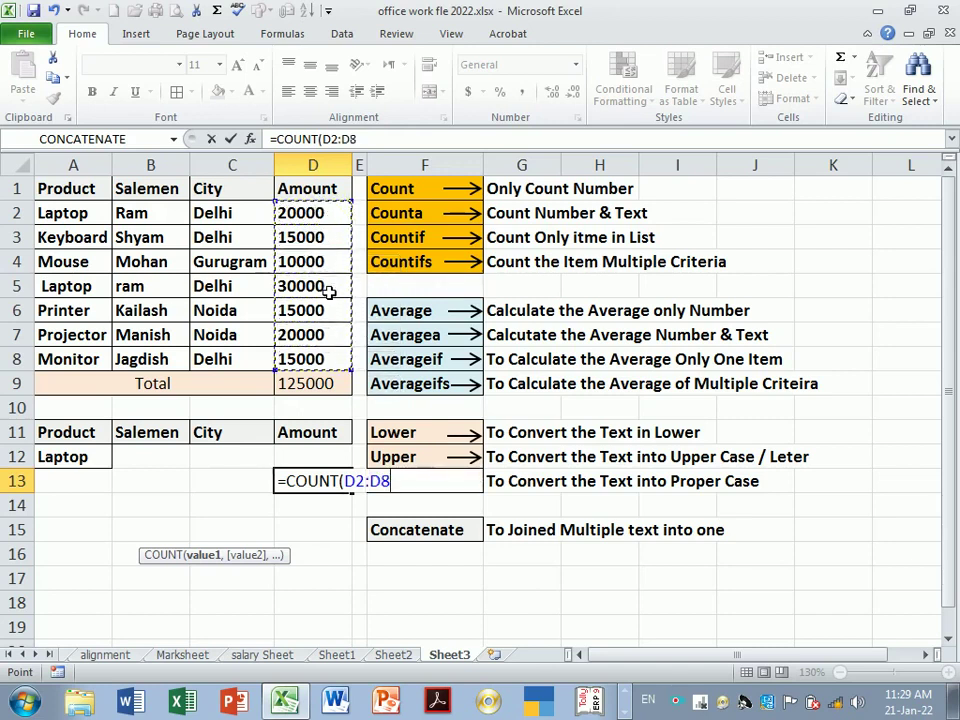
key("Return")
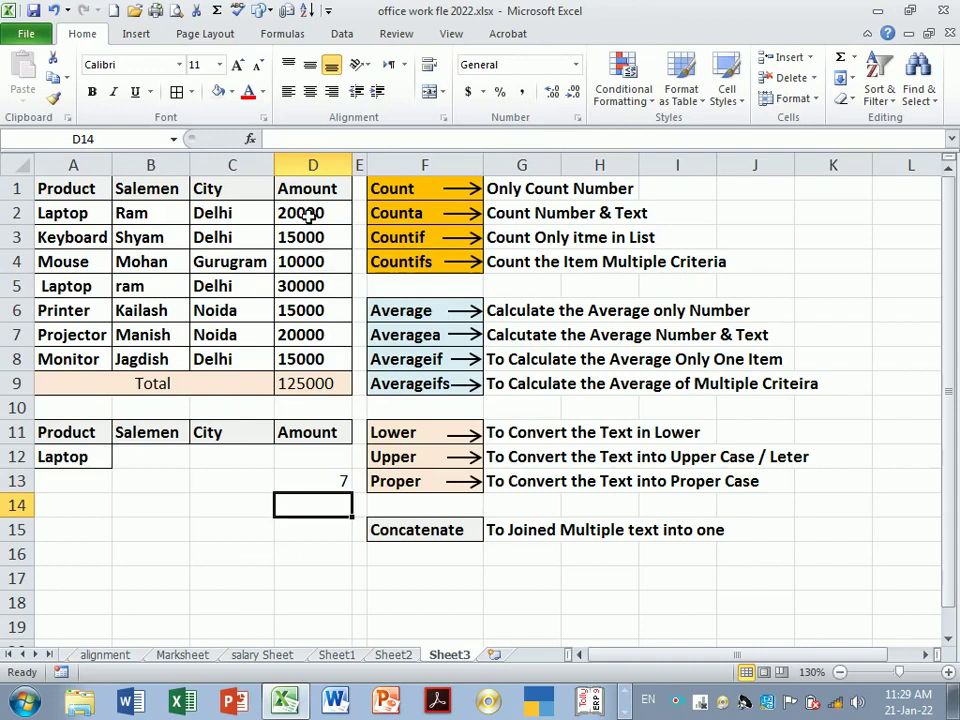
double_click(326, 484)
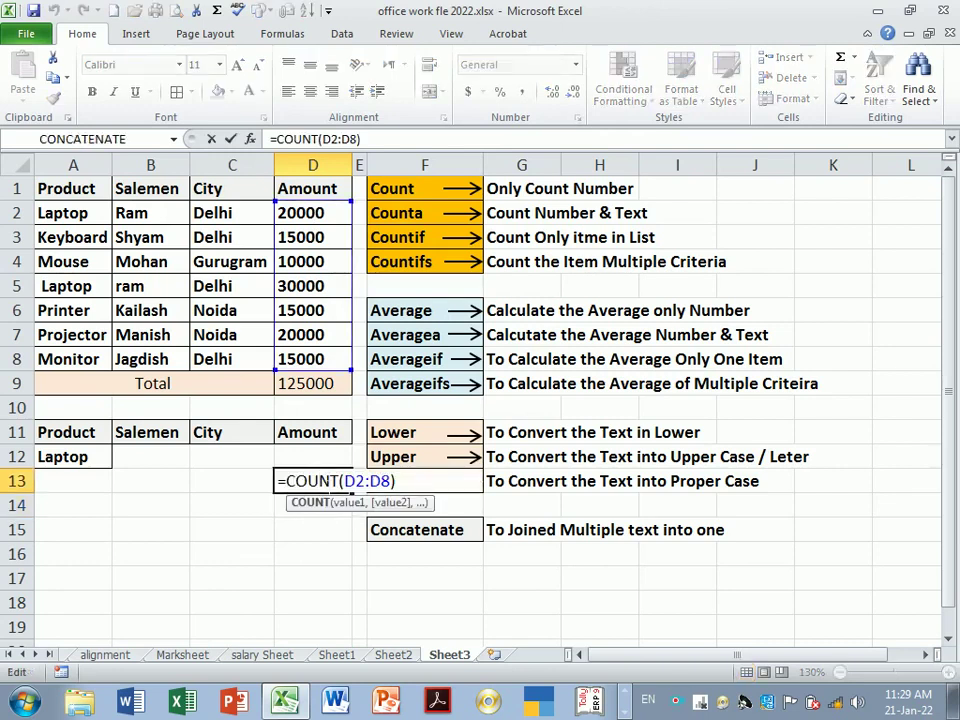
key("Return")
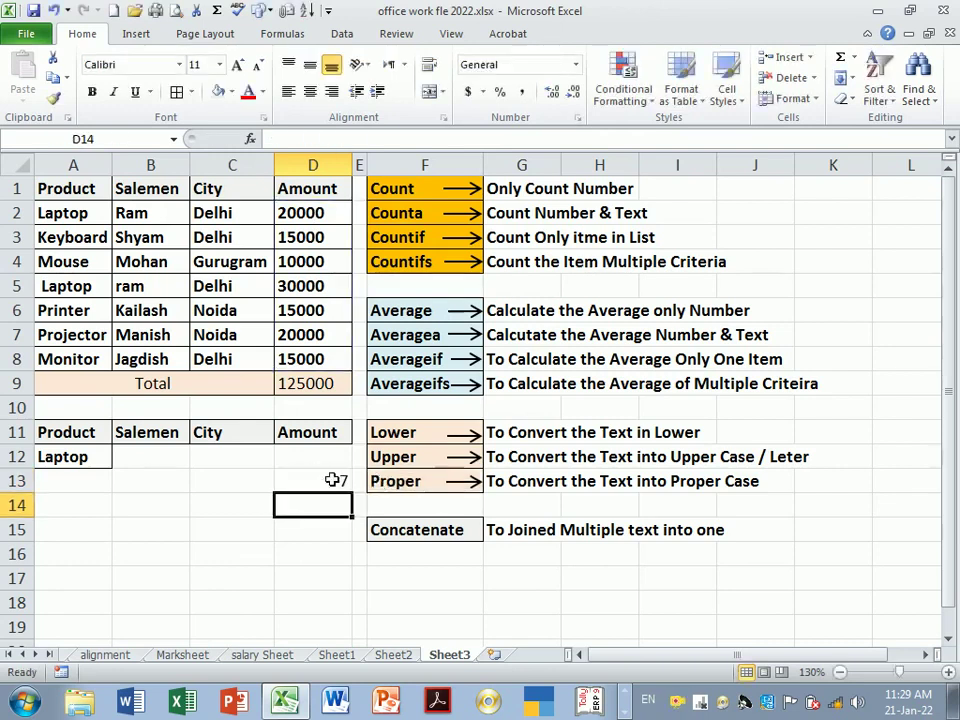
Clear D3 and enter 50000 as the Keyboard amount
left_click(325, 240)
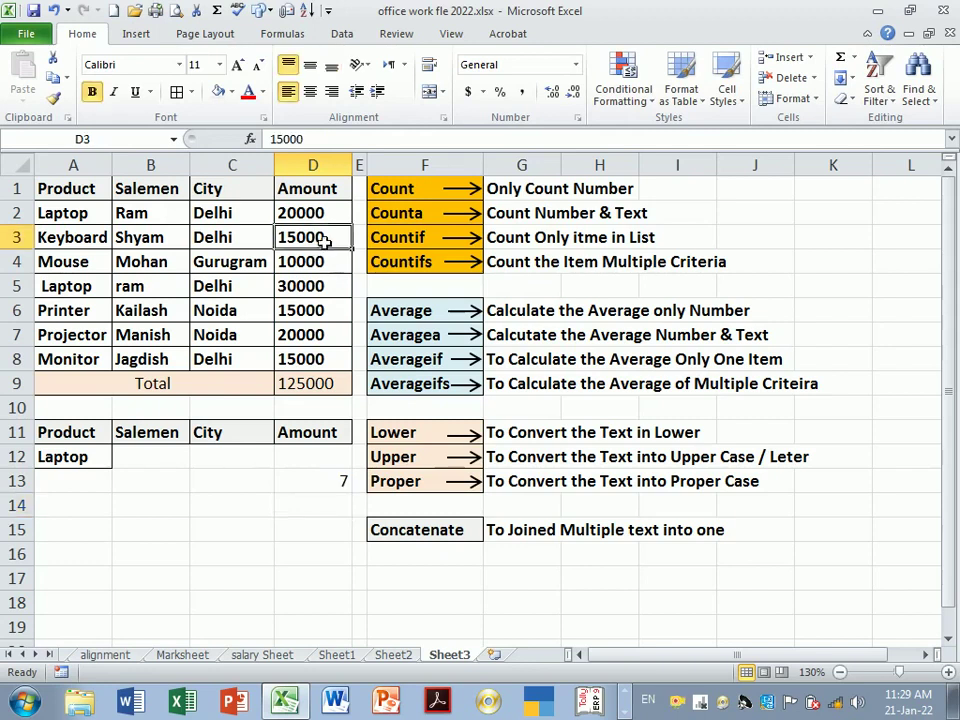
key("Delete")
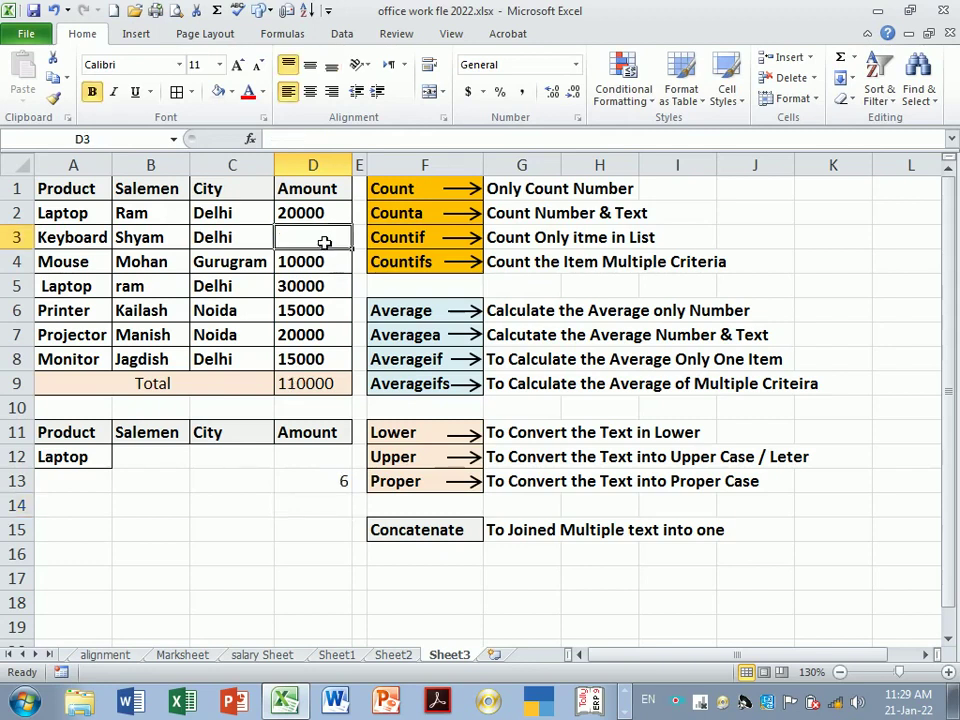
key("Down")
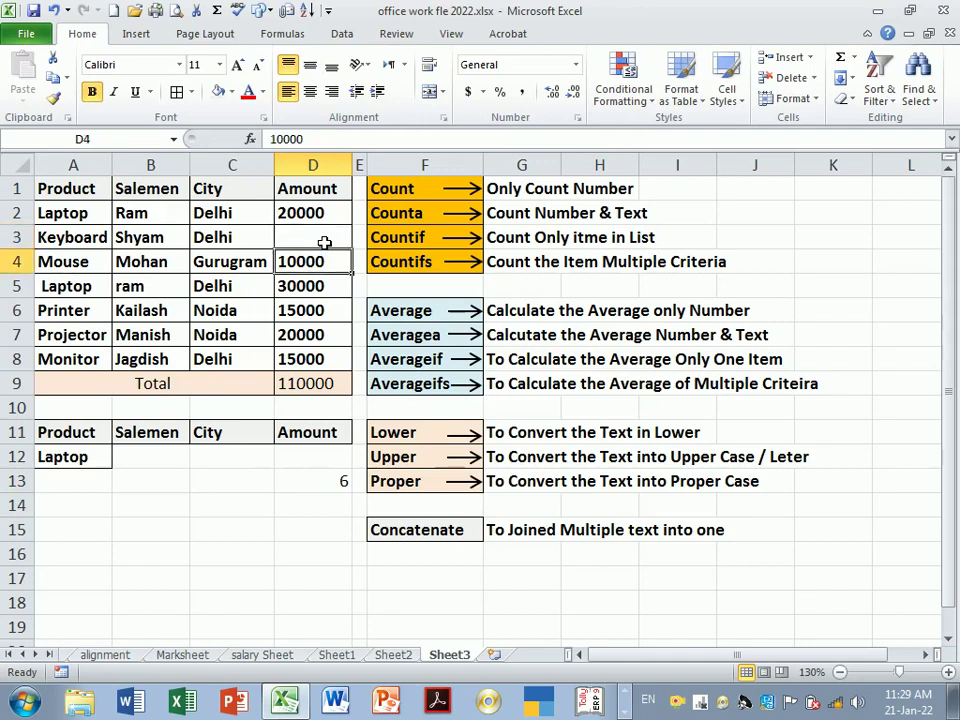
left_click(325, 242)
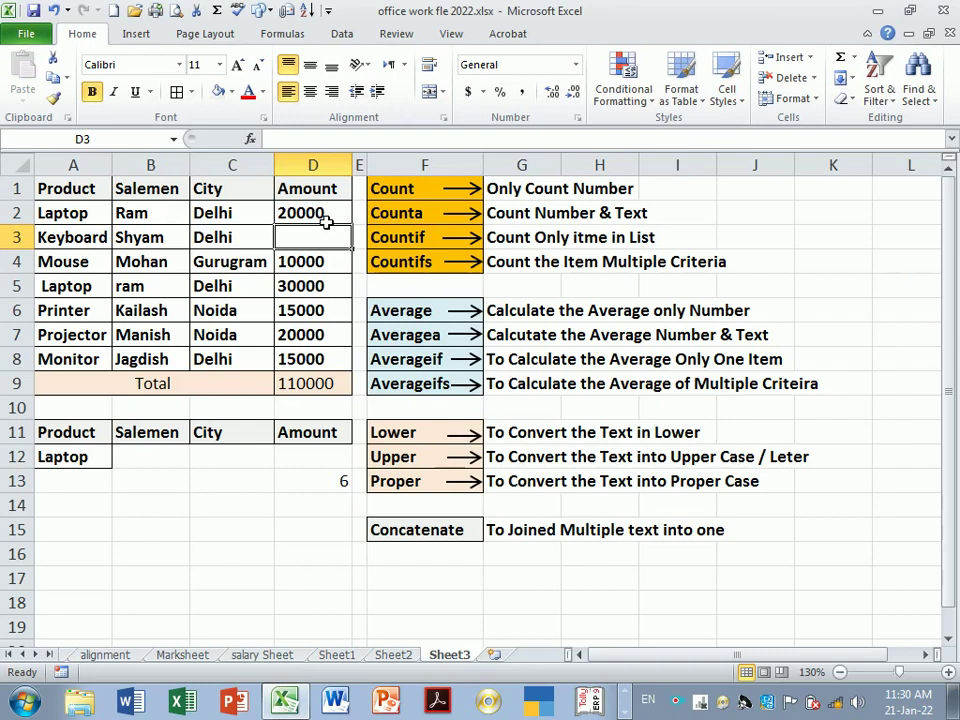
type("5000")
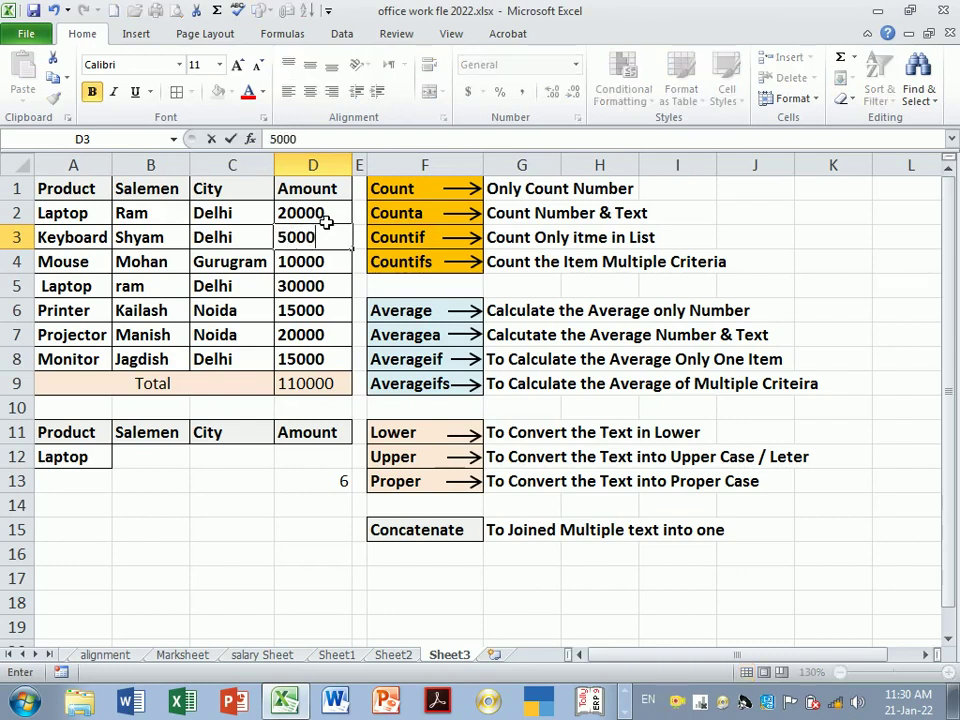
type("0")
key("Return")
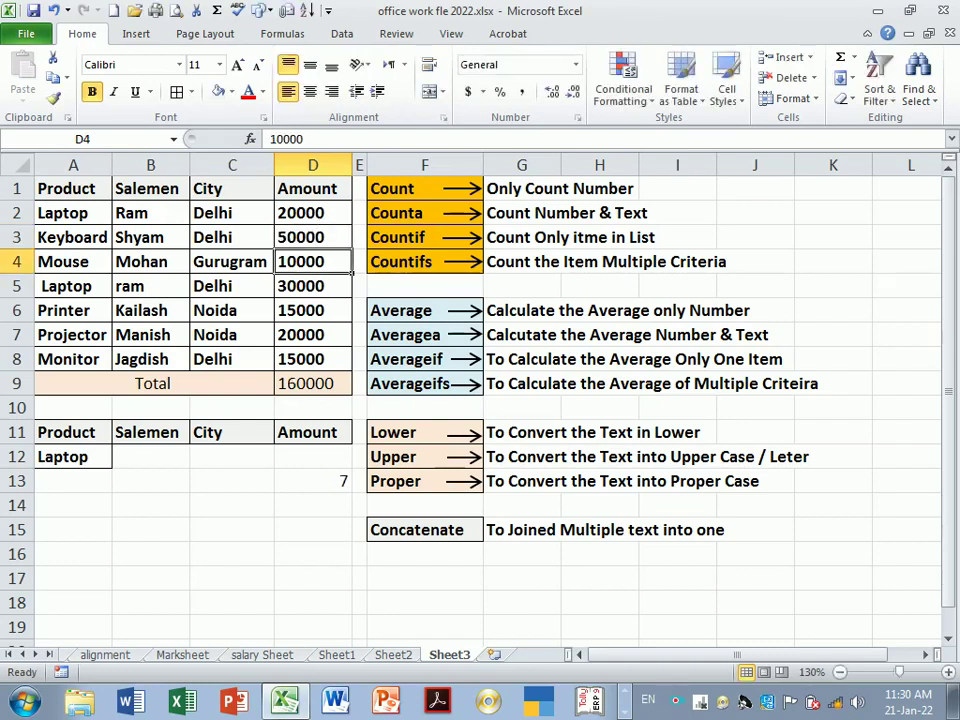
Inspect D13's COUNT formula, which still returns 7
left_click(340, 483)
double_click(340, 483)
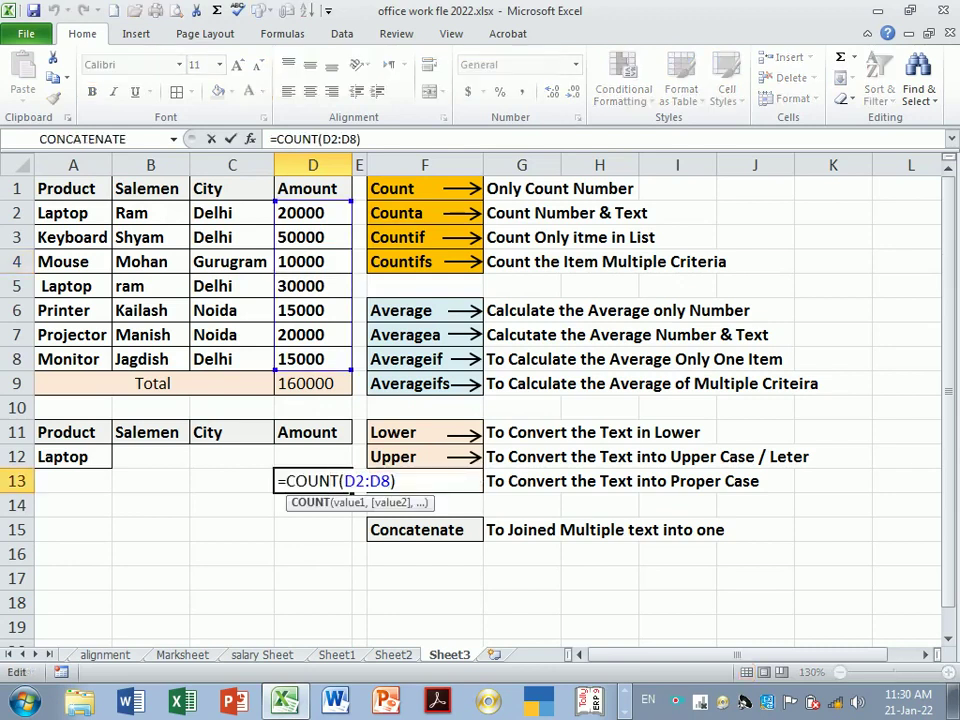
key("Return")
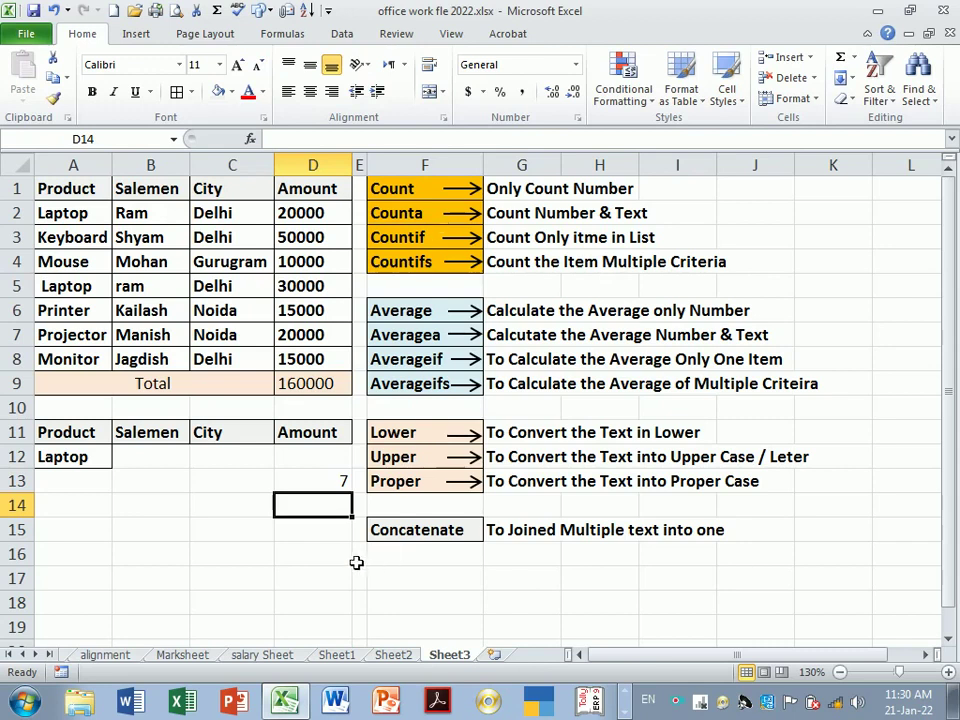
Enter =COUNTA(C2:C8) in C14 to count the seven City entries
left_click(325, 489)
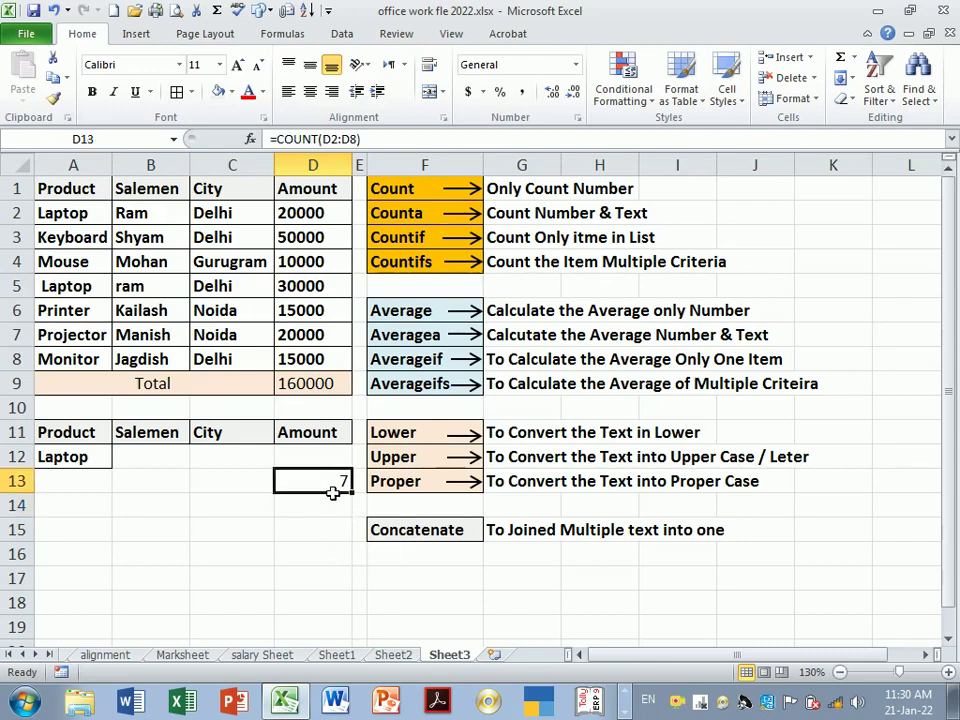
left_click(326, 508)
key("Left")
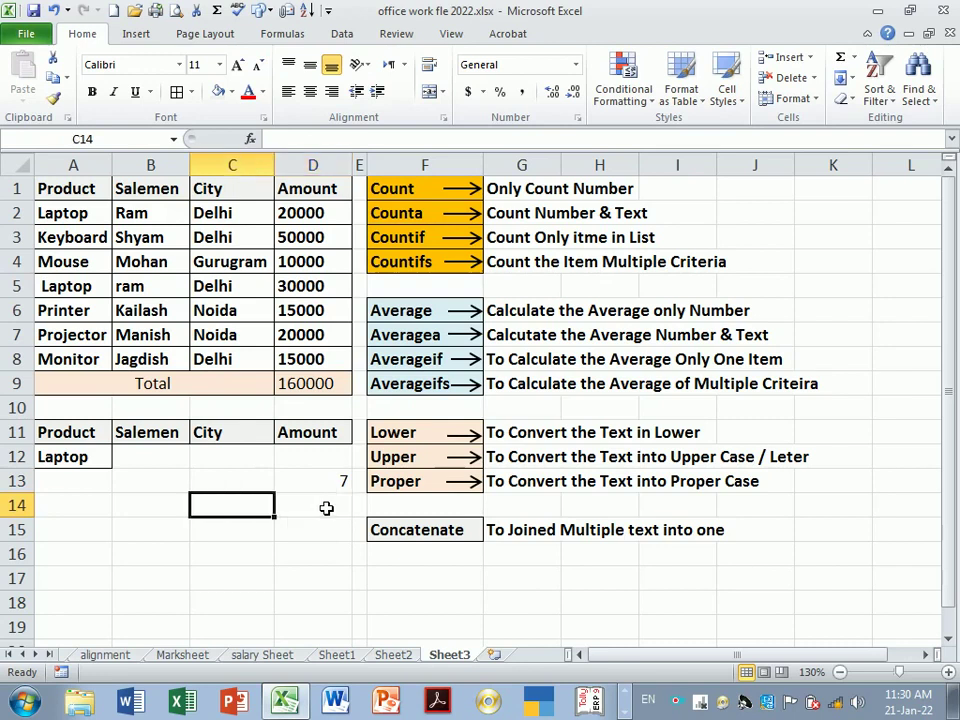
type("=")
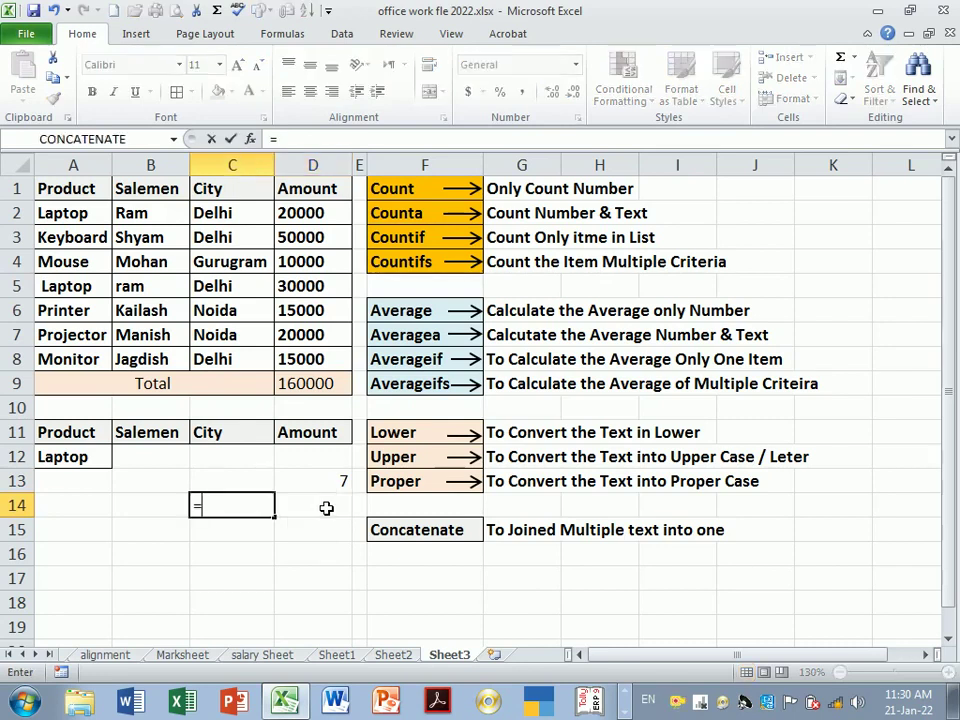
type("counta")
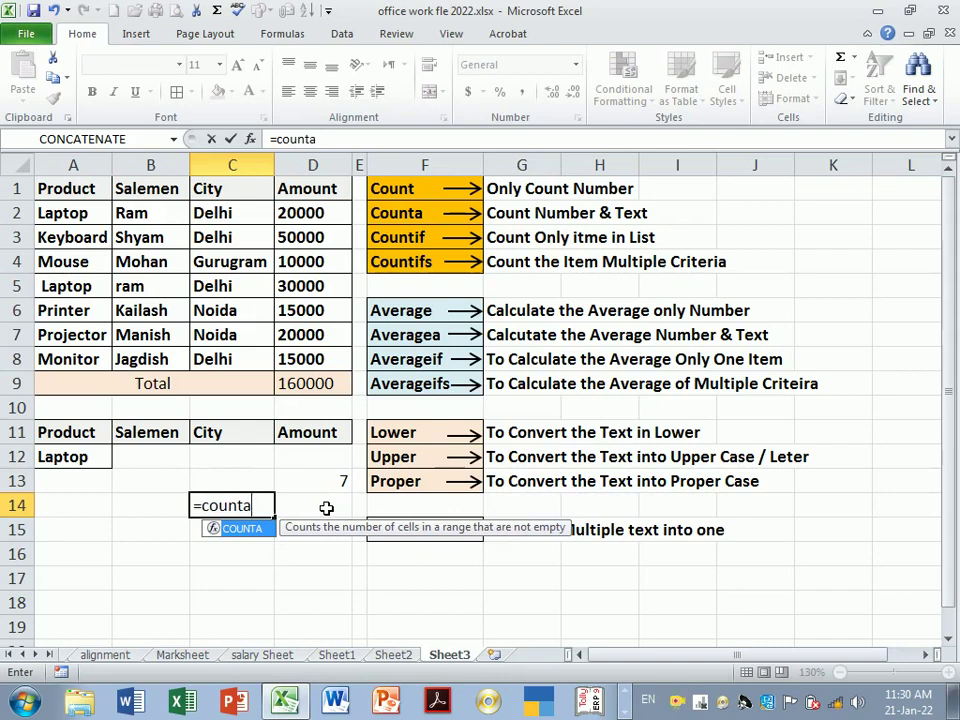
double_click(262, 531)
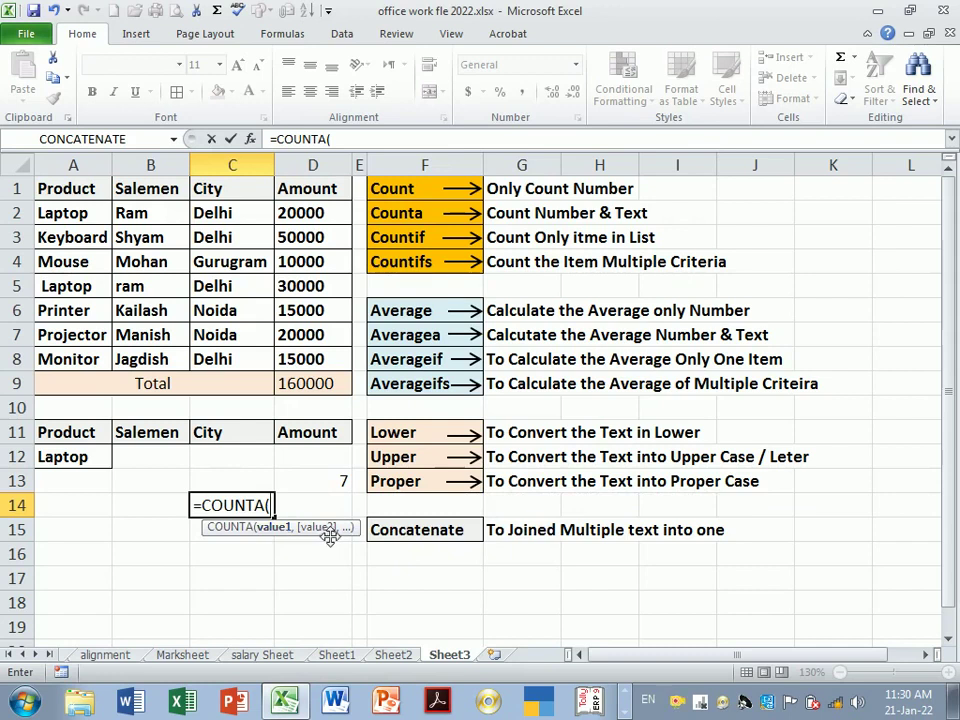
left_click_drag(328, 531, 311, 592)
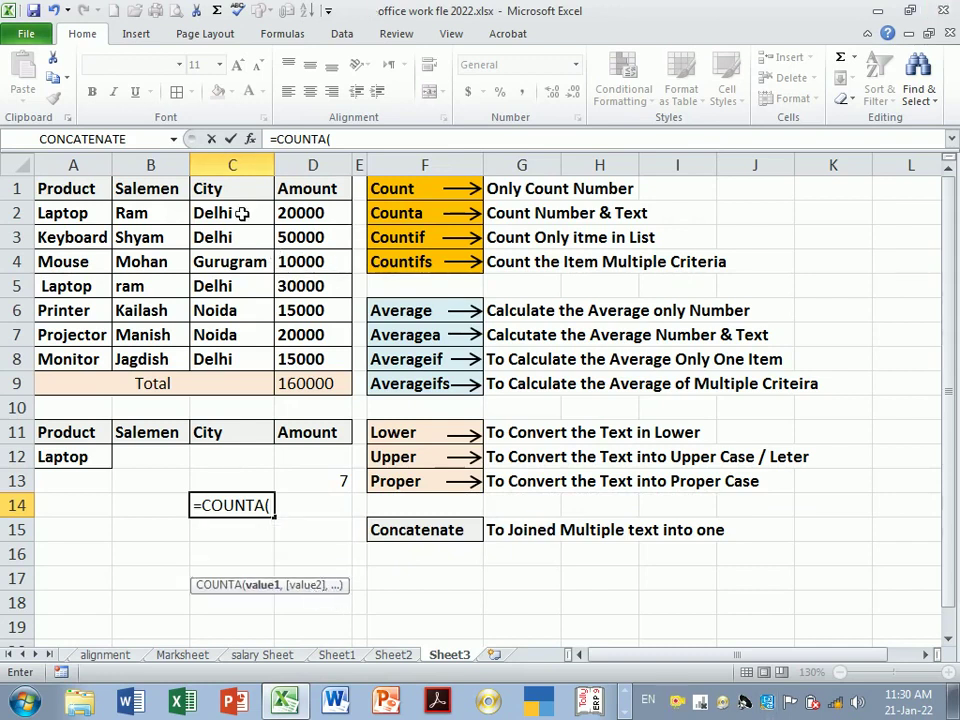
left_click_drag(238, 216, 245, 359)
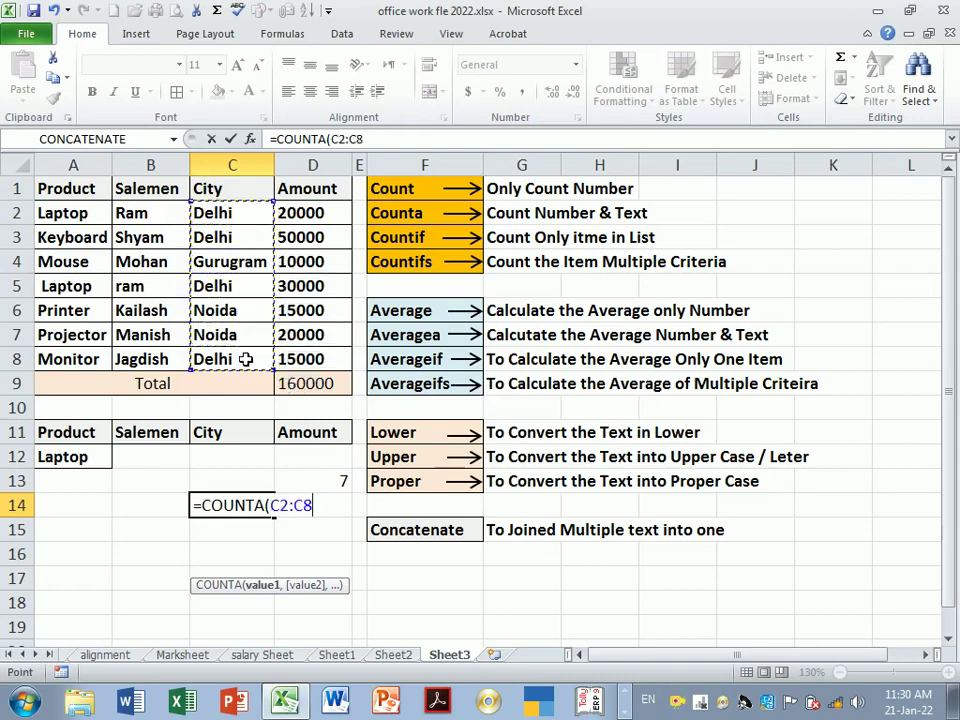
key("Return")
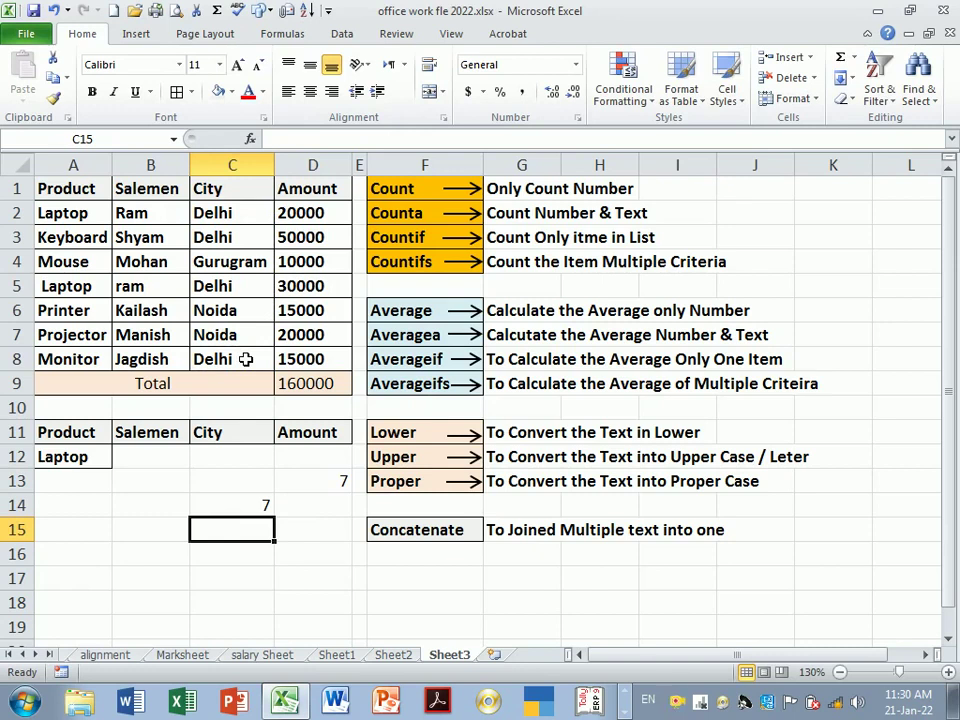
double_click(250, 507)
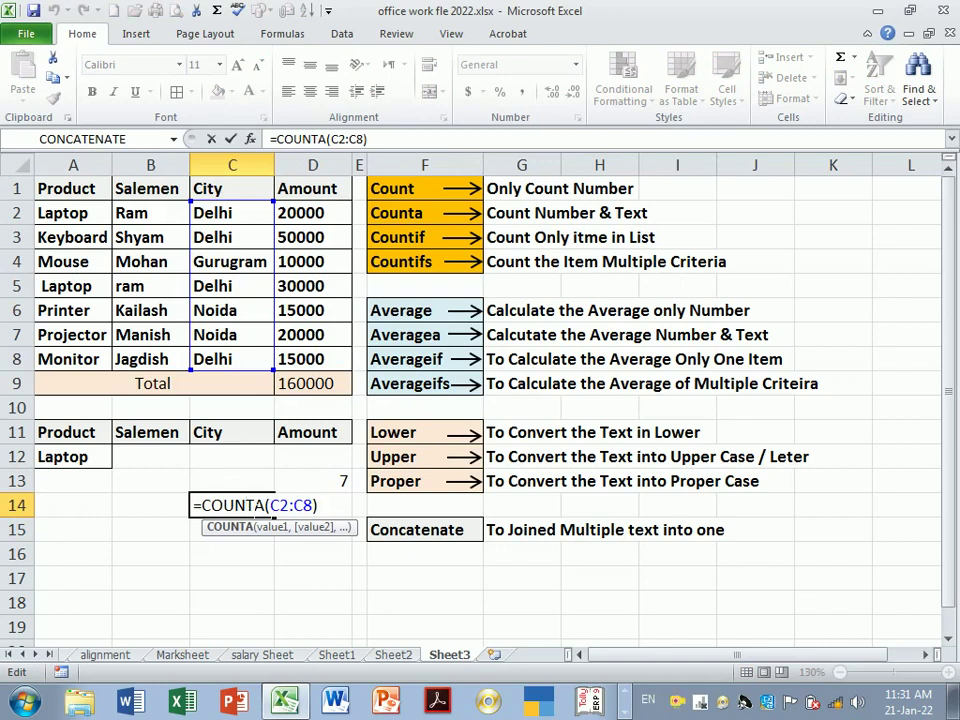
key("Return")
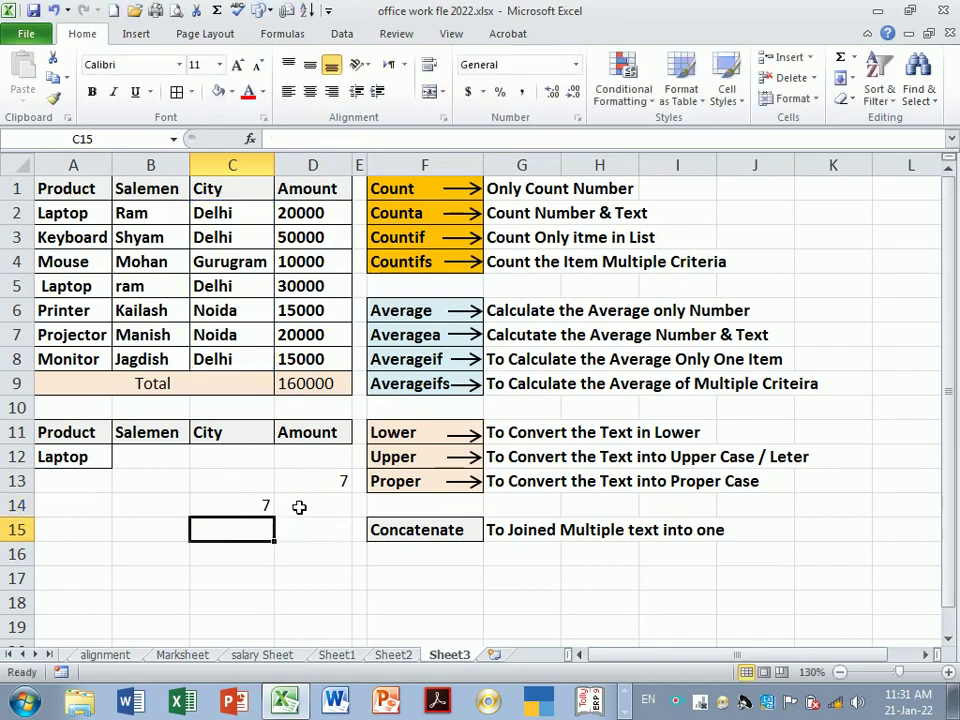
Enter =COUNTA(D2:D8) in D14, which returns 7
left_click(299, 507)
type("=c")
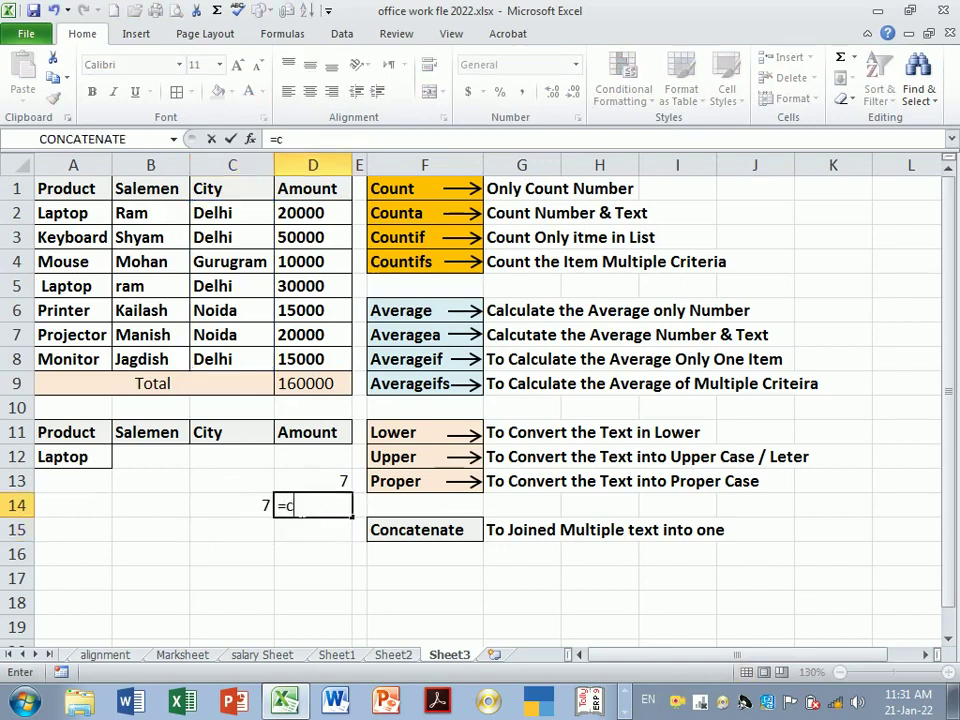
type("ounta")
key("Tab")
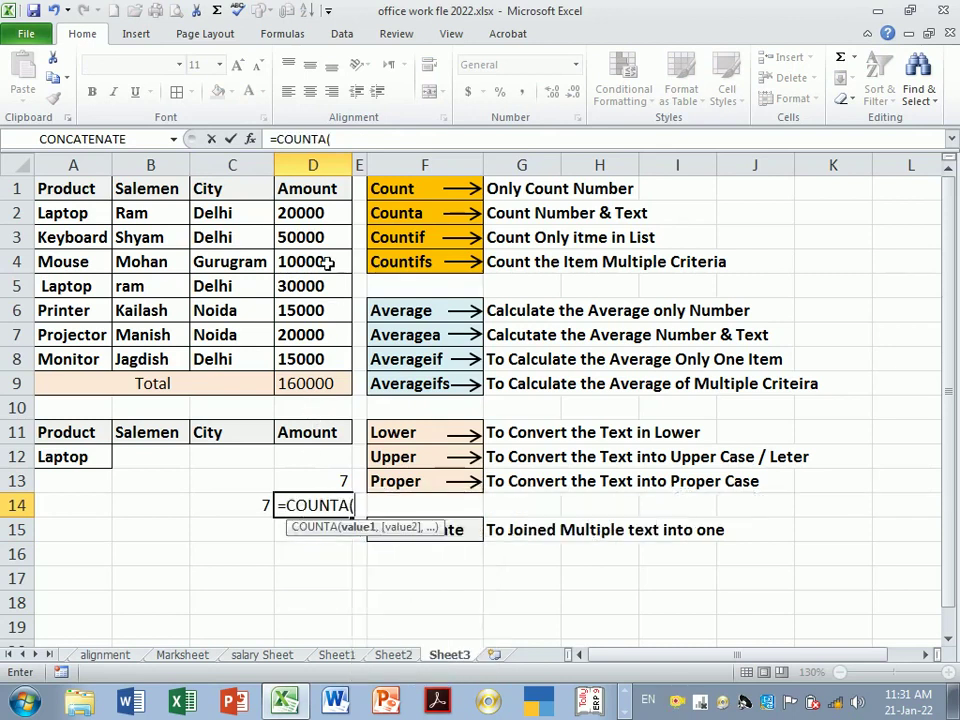
left_click(313, 213)
left_click_drag(313, 213, 327, 359)
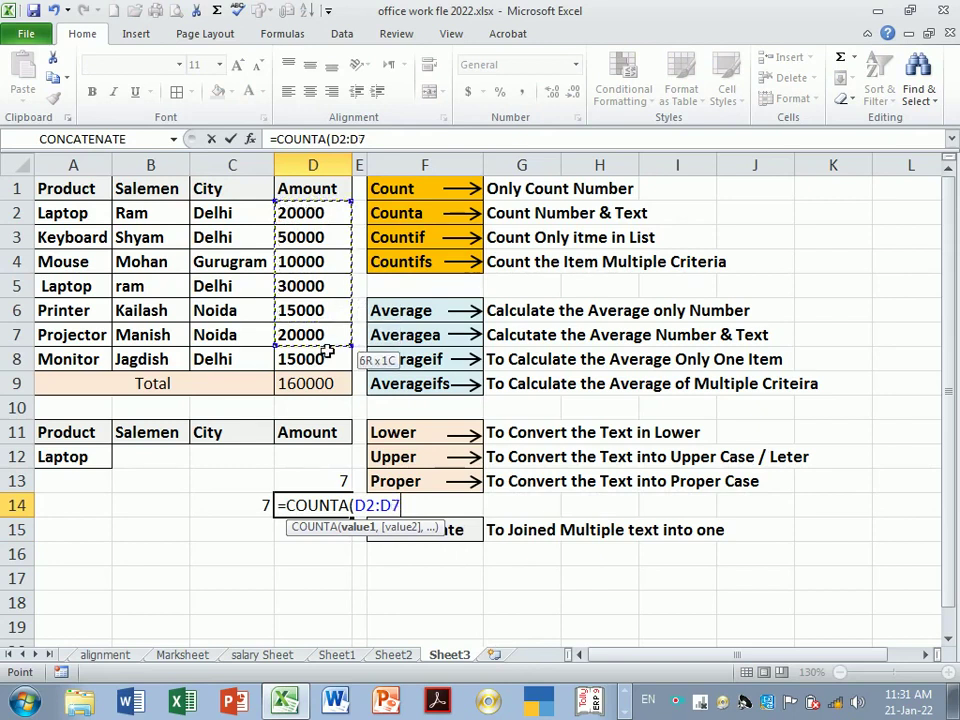
key("Return")
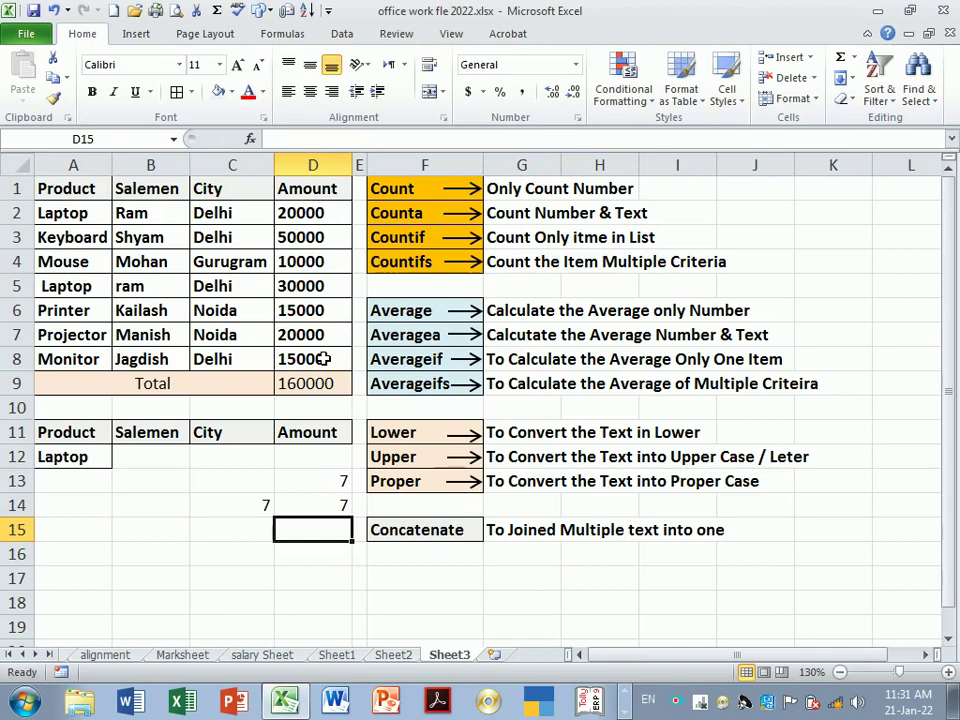
left_click(320, 287)
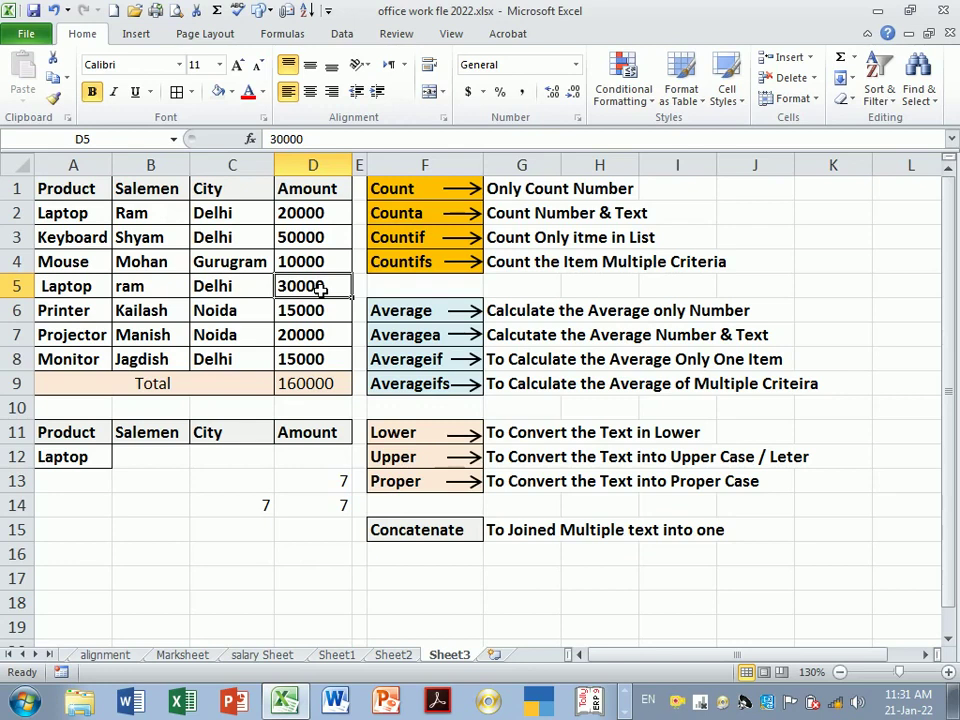
Replace D5's 30000 with the text Ab and inspect the D14 and D13 formulas
type("Ab")
key("Return")
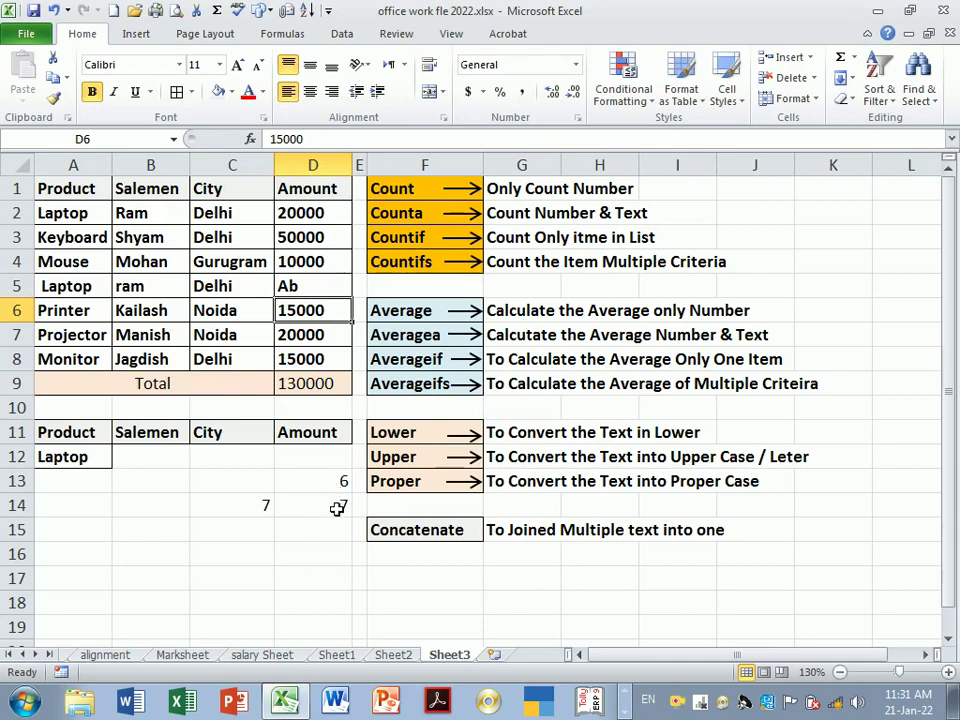
double_click(337, 507)
key("Return")
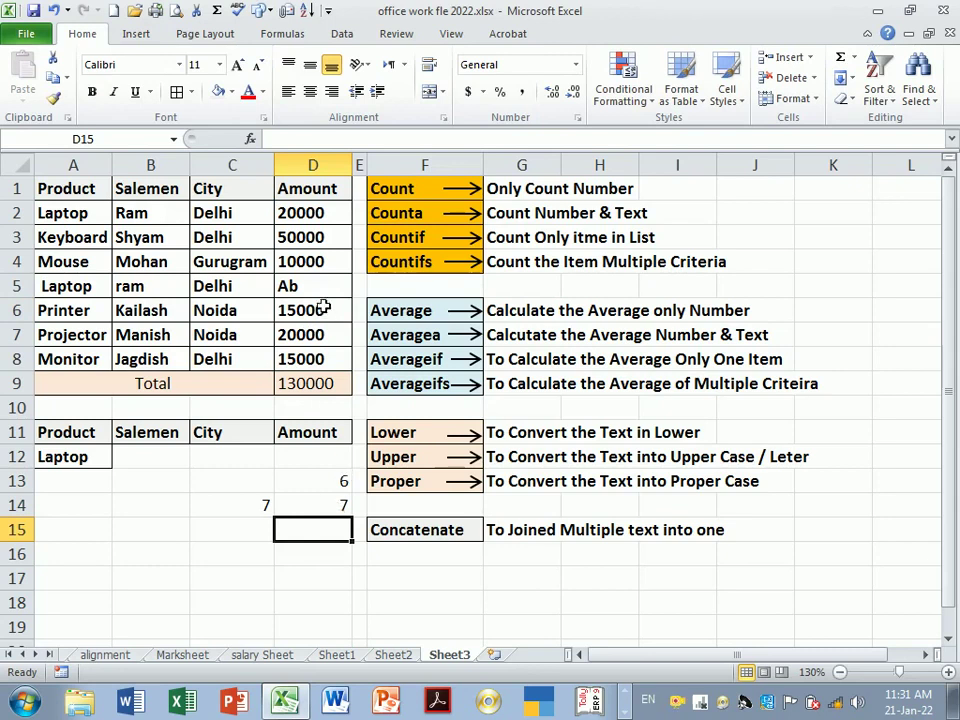
double_click(337, 483)
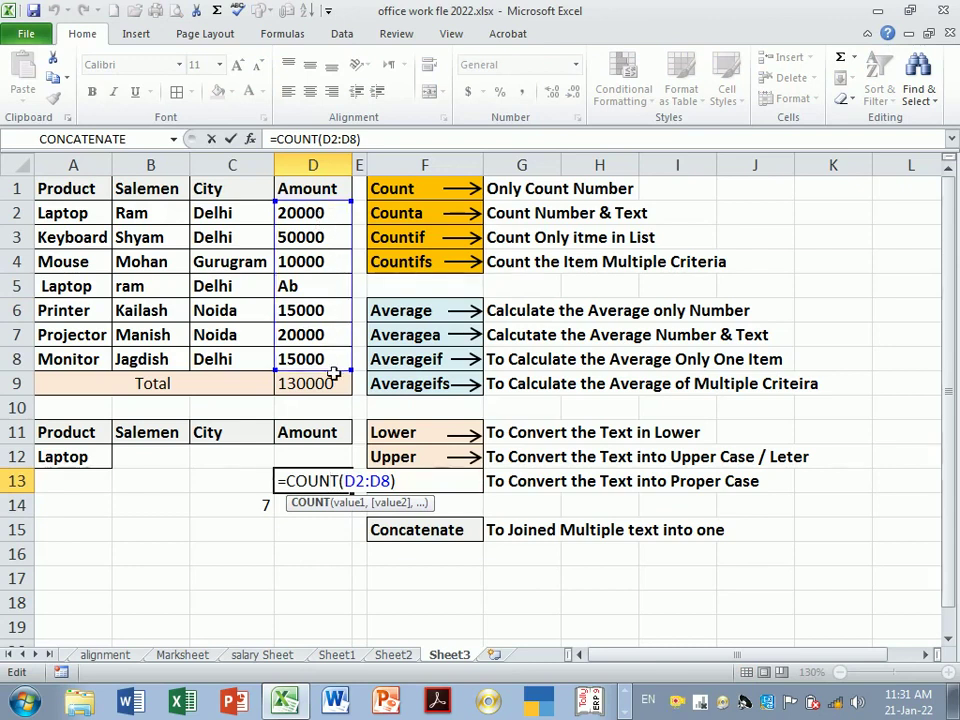
key("Return")
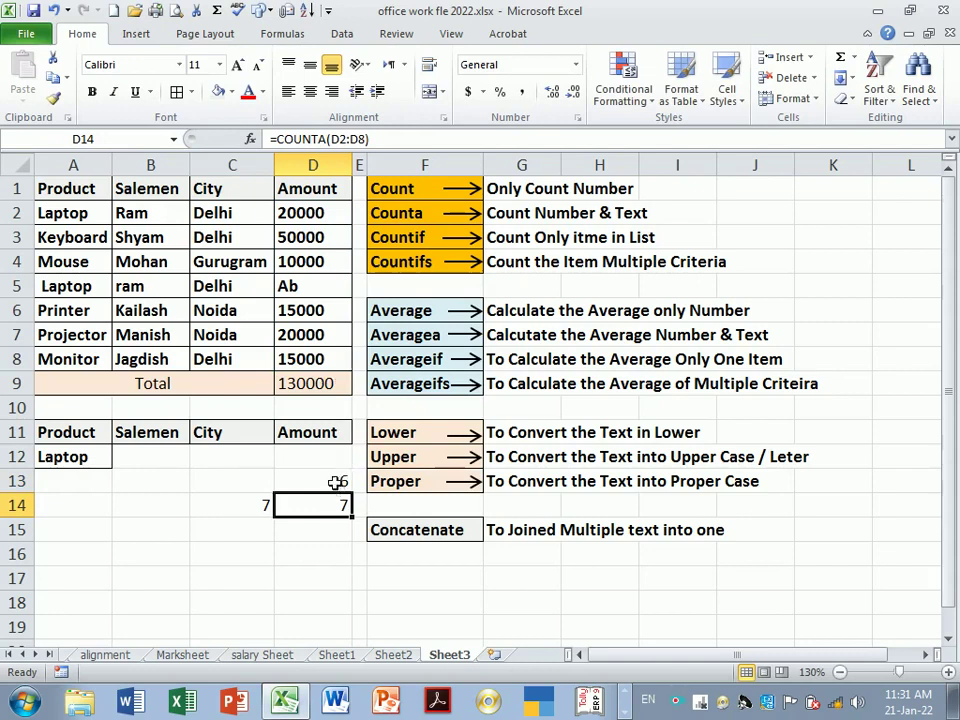
Recheck the C14 COUNTA and D13 COUNT formulas, with COUNT now at 6
left_click(261, 510)
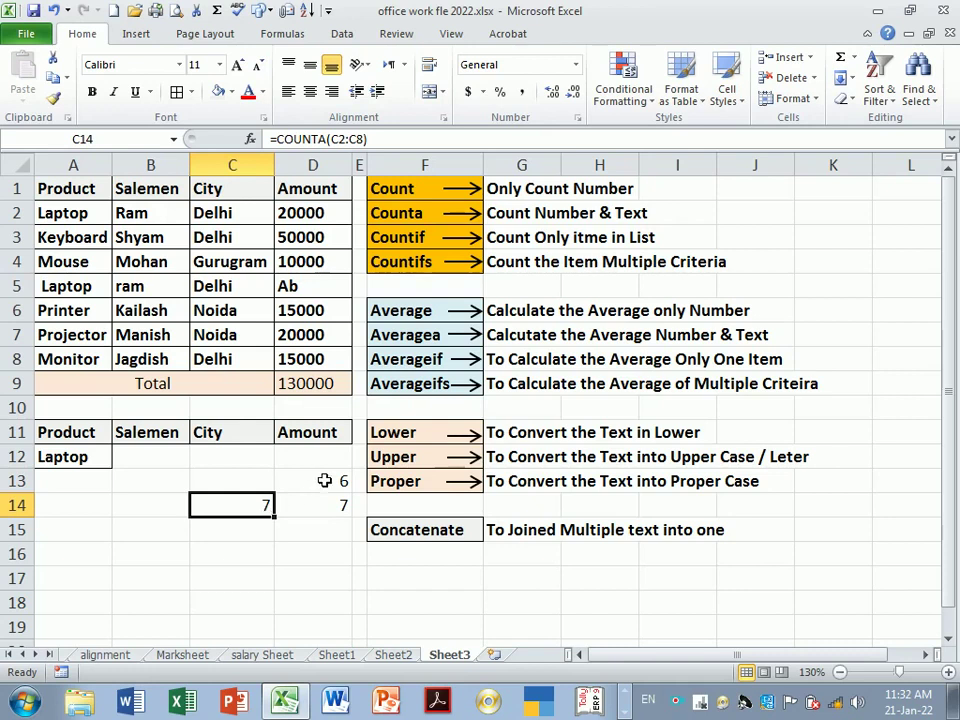
left_click(325, 481)
double_click(322, 481)
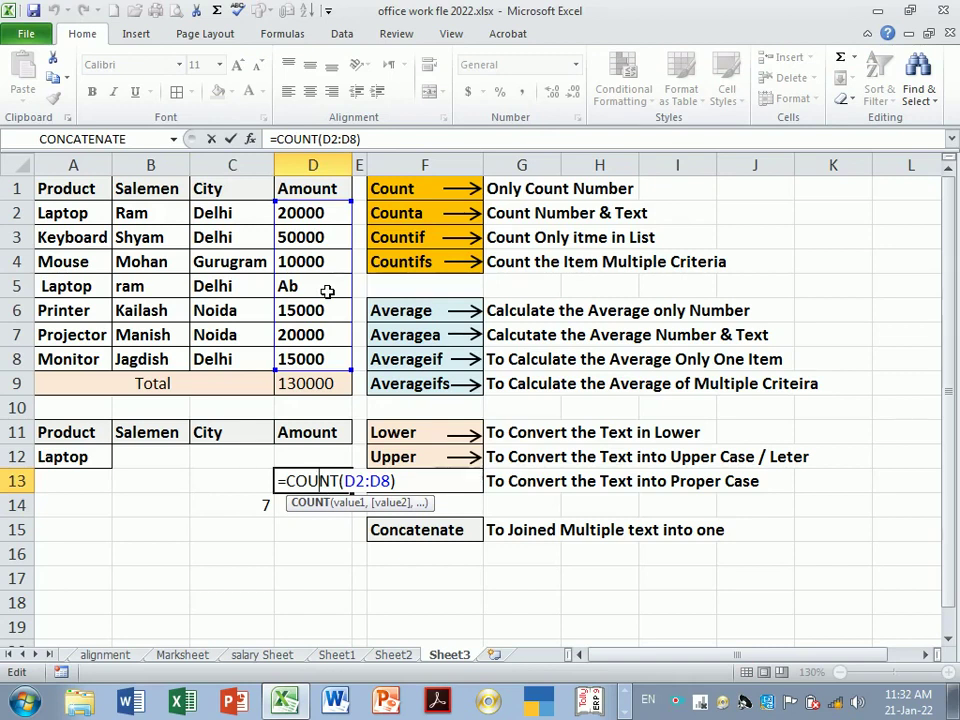
key("Return")
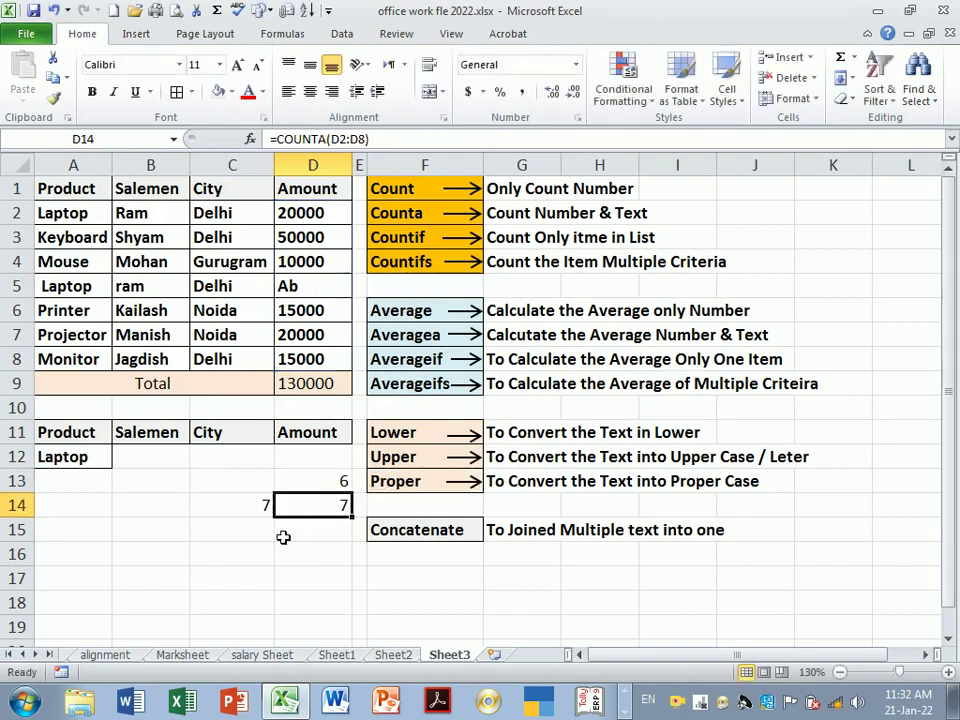
left_click(272, 537)
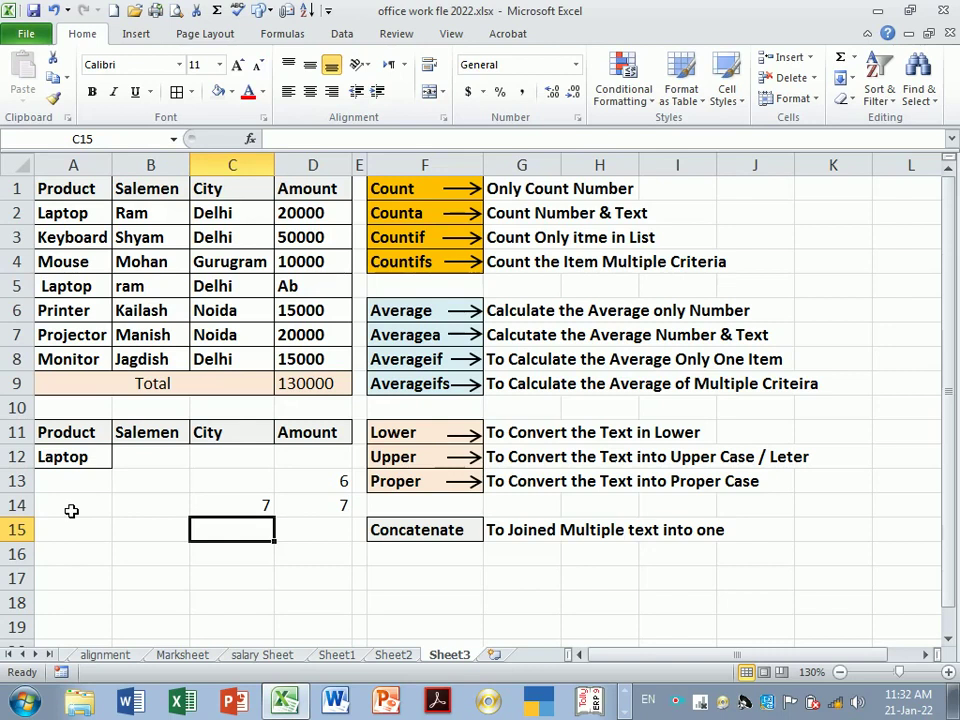
Clear A12 and start a COUNTIF over the Product range A1:A8
left_click(98, 462)
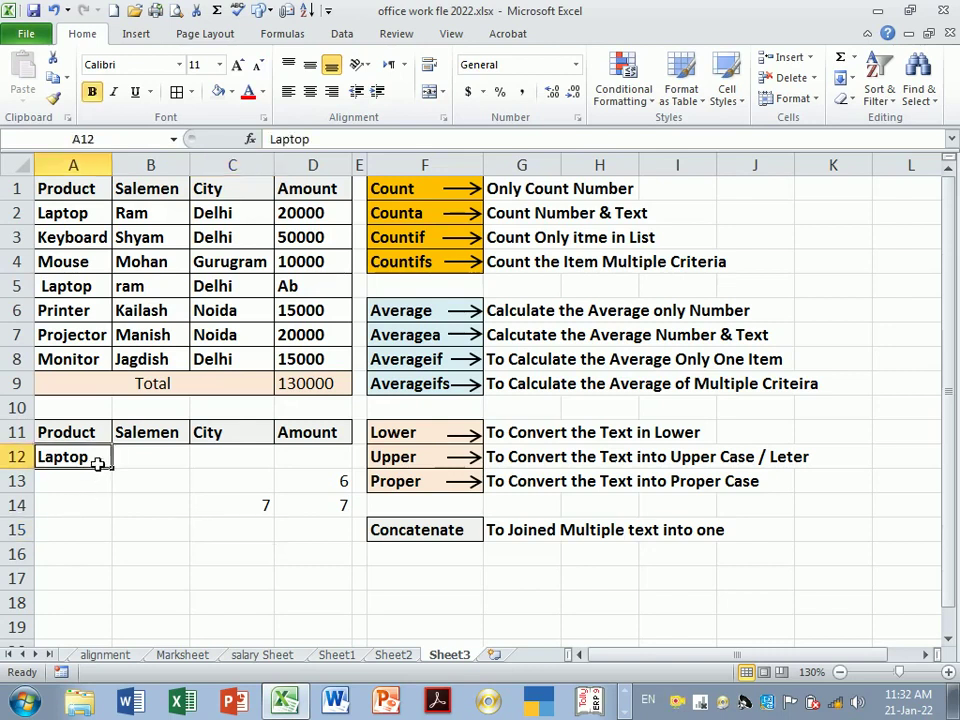
key("Delete")
type("=")
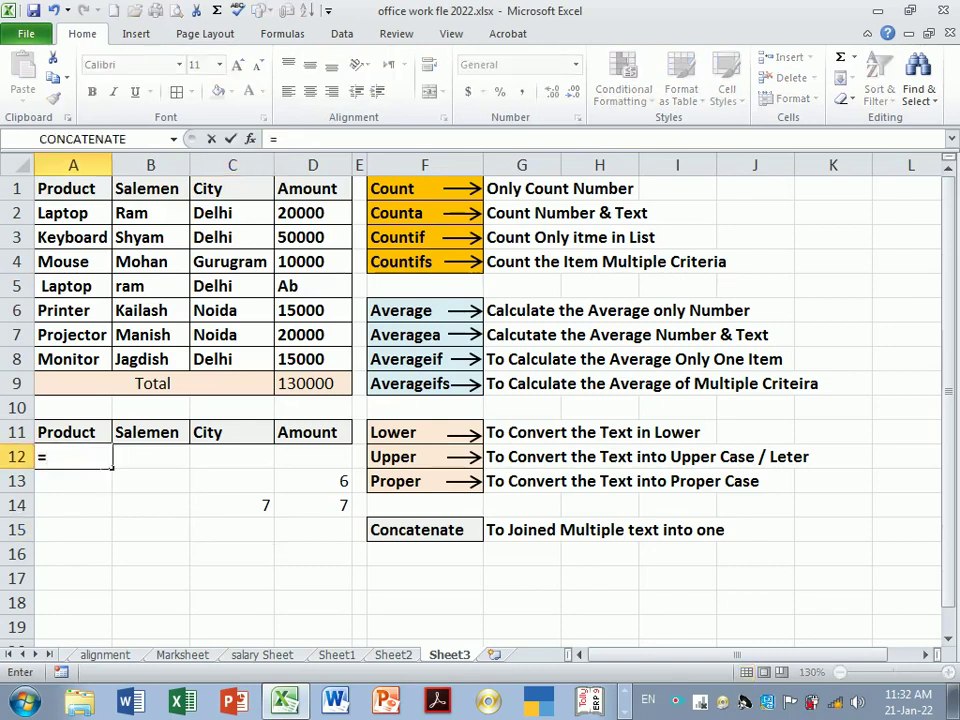
type("count")
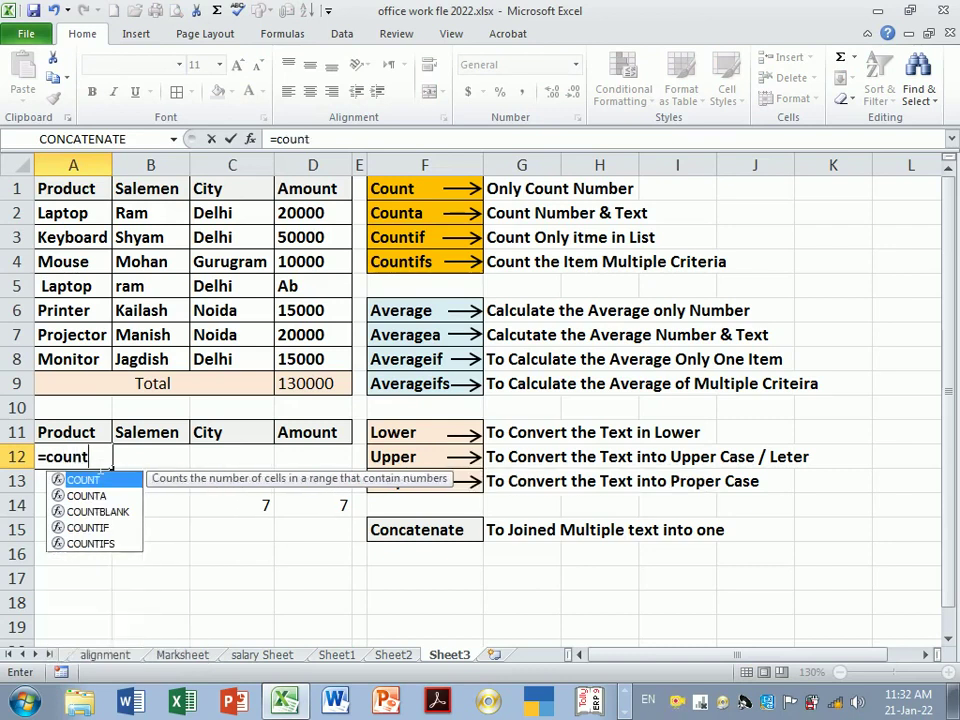
key("Down")
key("Down")
key("Down")
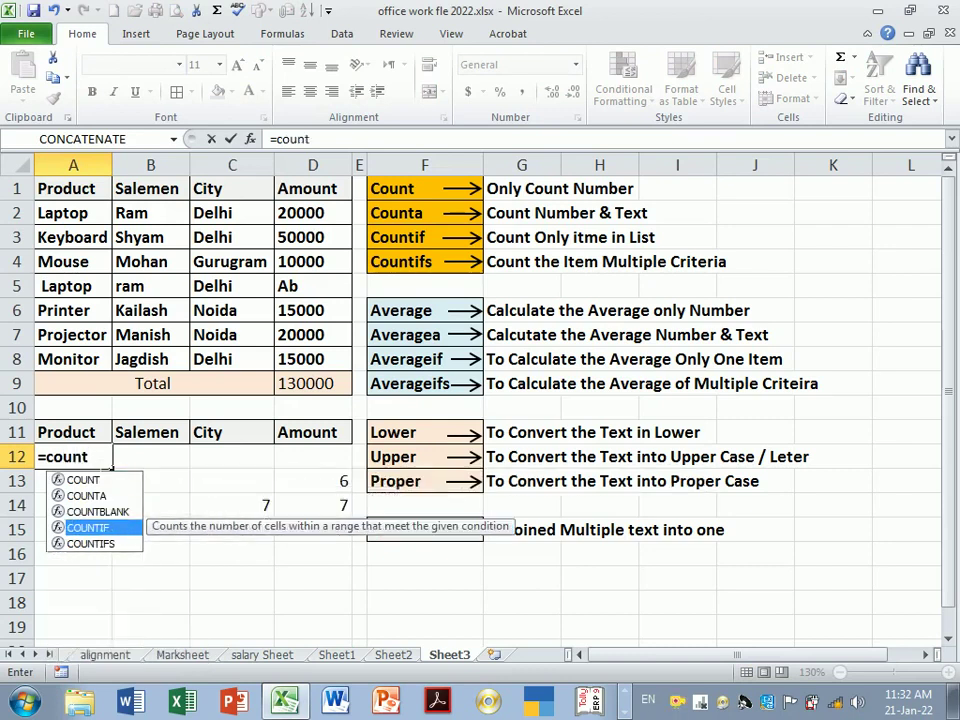
key("Tab")
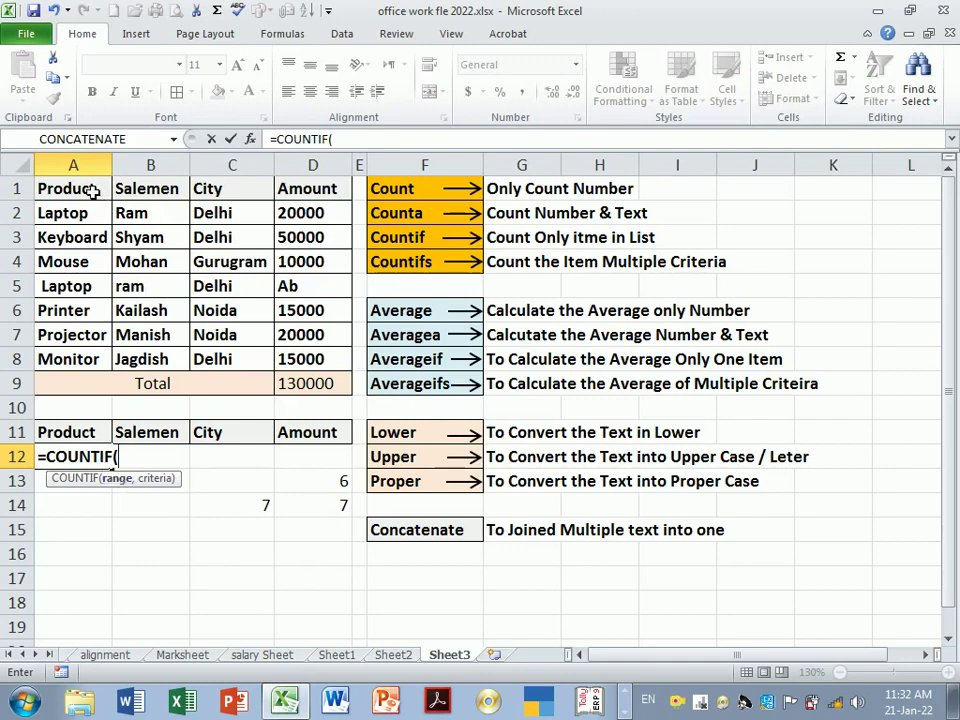
left_click_drag(89, 189, 93, 372)
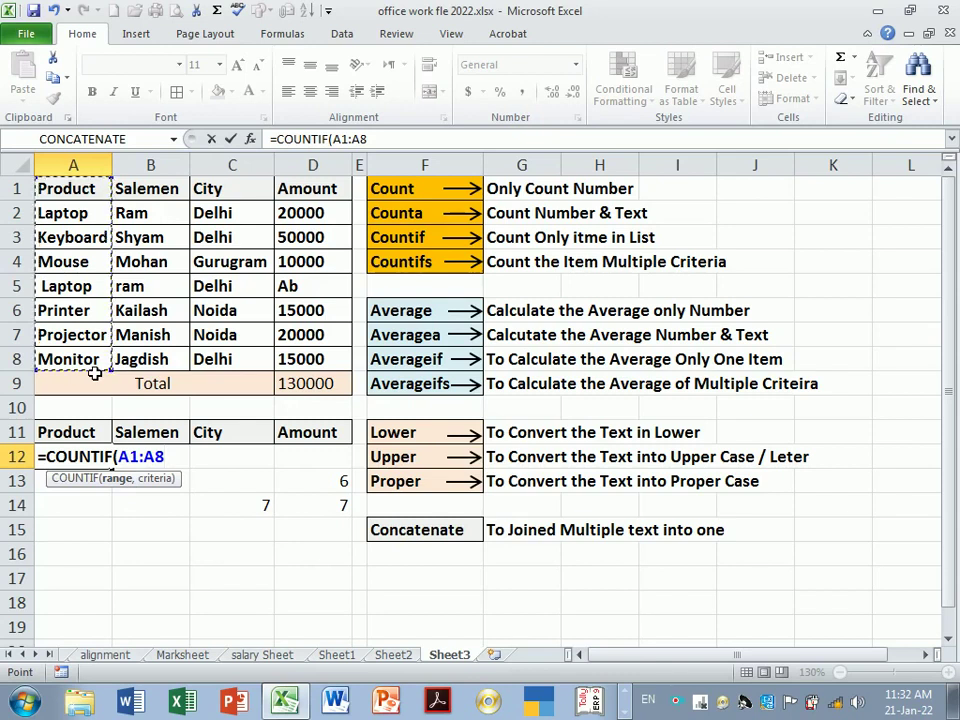
type(",")
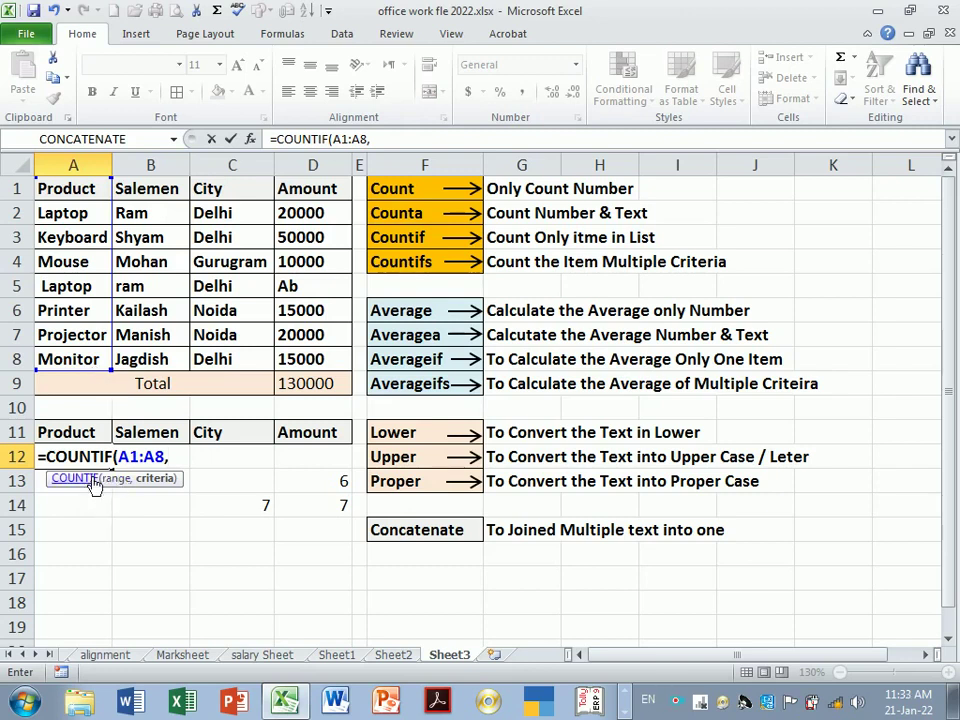
Finish the criterion so =COUNTIF(A1:A8,"Laptop") is committed in A12, returning 0
left_click_drag(146, 485, 274, 570)
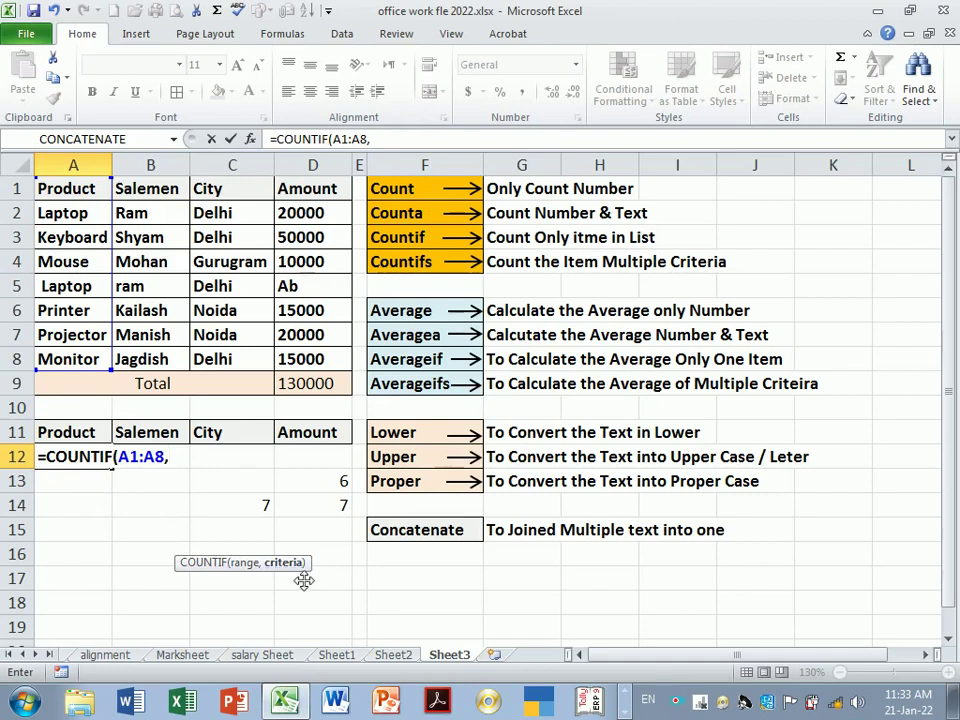
type("\"lap")
key("BackSpace")
key("BackSpace")
key("BackSpace")
type("L")
type("atpt")
key("BackSpace")
key("BackSpace")
key("BackSpace")
type("t")
key("BackSpace")
type("p")
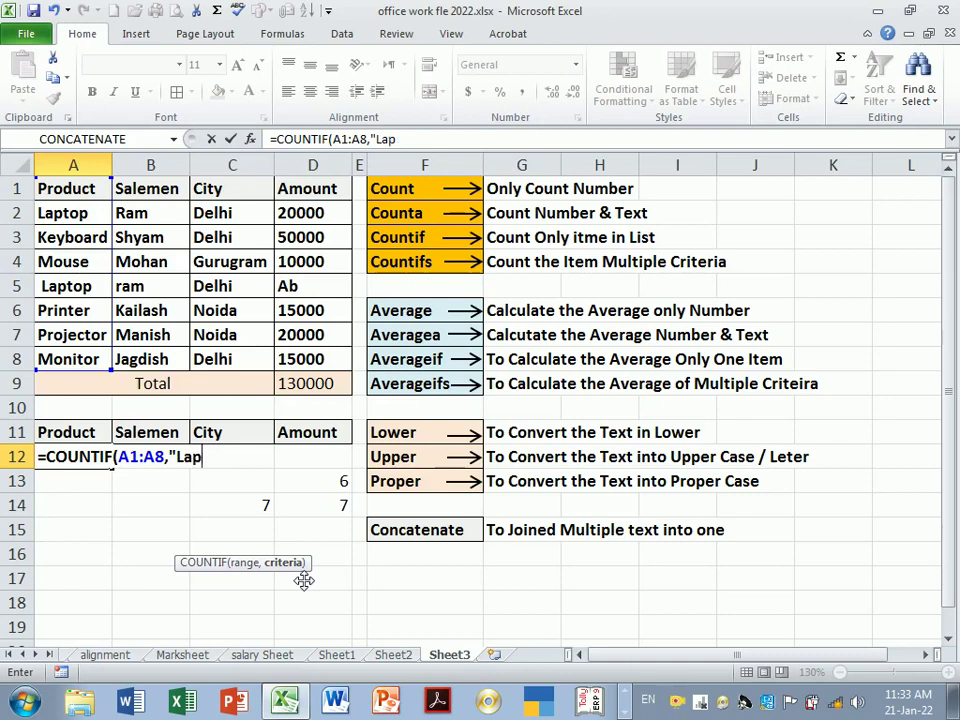
type("t")
key("BackSpace")
type("to")
type("p\")")
key("Return")
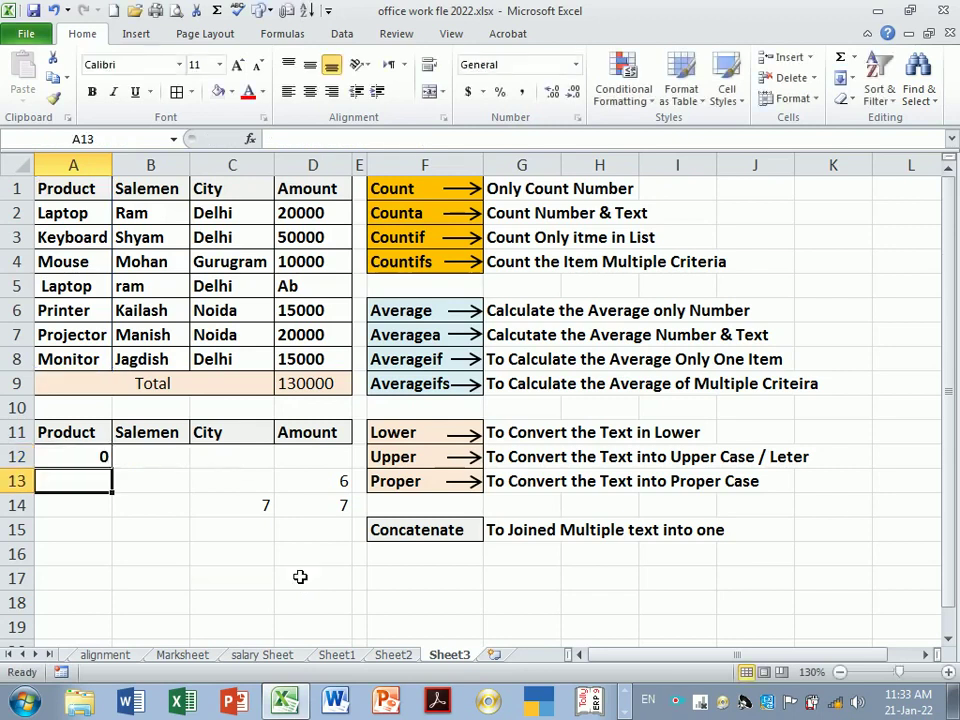
Erase the COUNTIF formula from A12
double_click(80, 457)
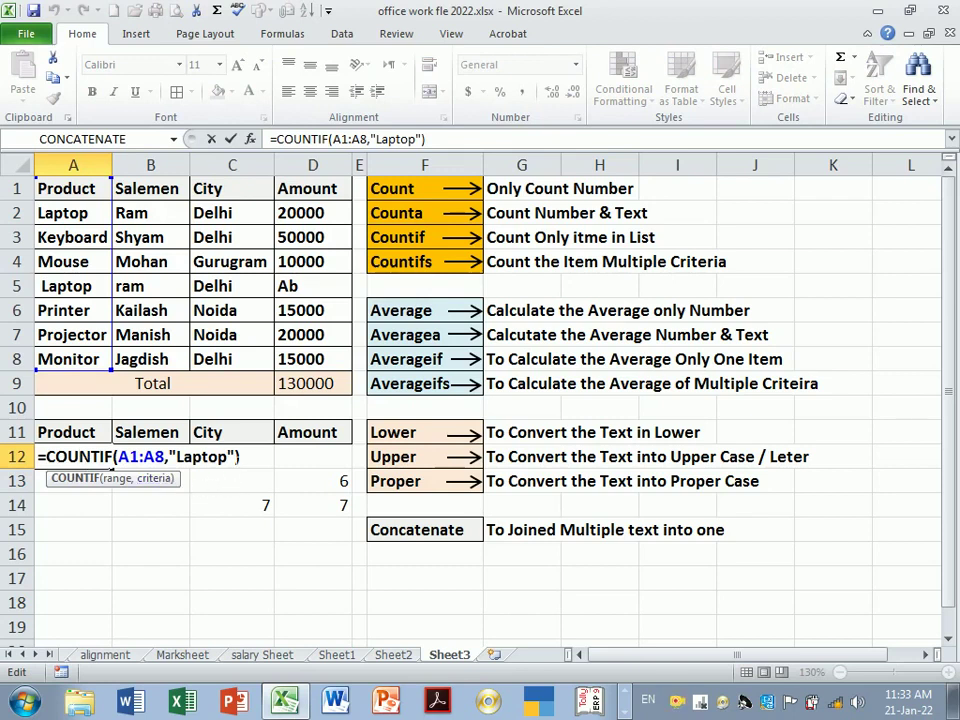
key("End")
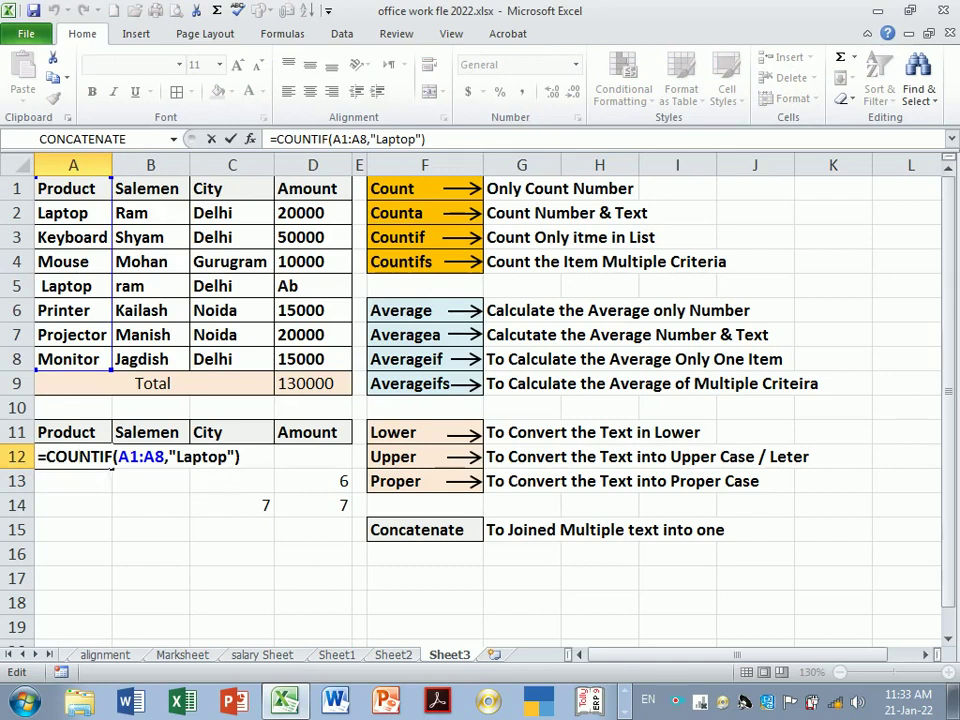
key("BackSpace")
key("BackSpace")
key("BackSpace")
key("BackSpace")
key("BackSpace")
key("BackSpace")
key("BackSpace")
key("BackSpace")
Leave A12 empty, then copy Laptop from A2 into A12
key("Escape")
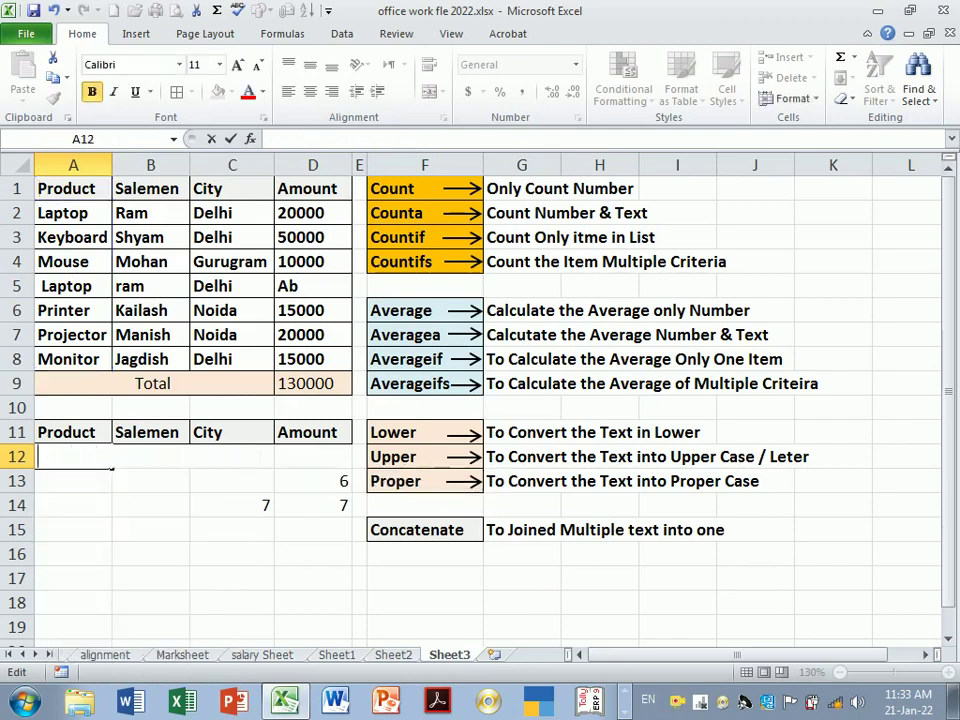
key("Return")
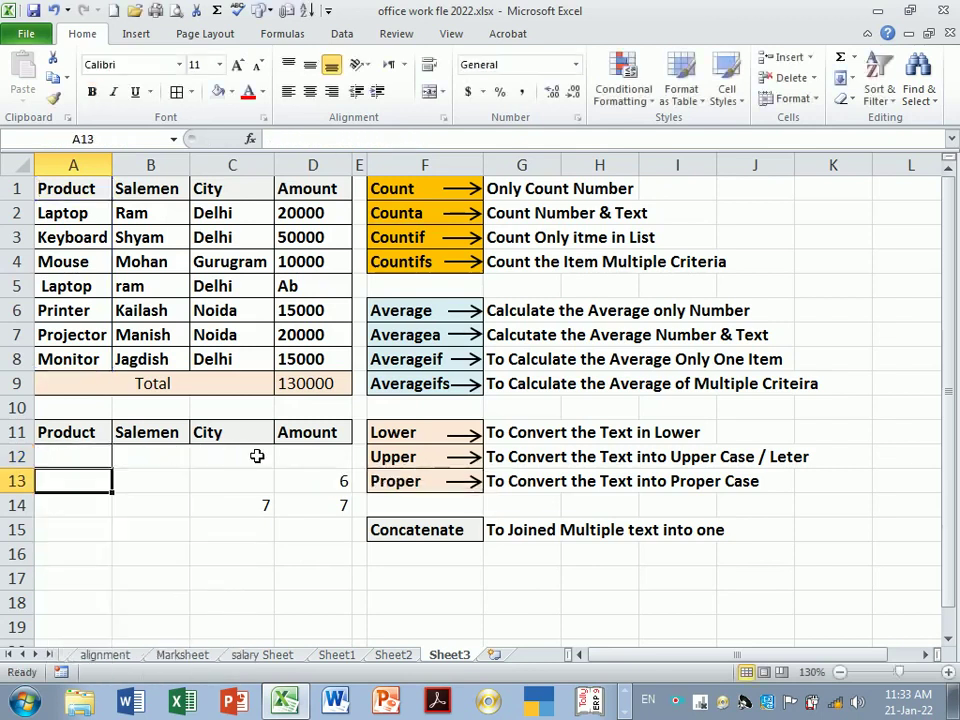
key("Up")
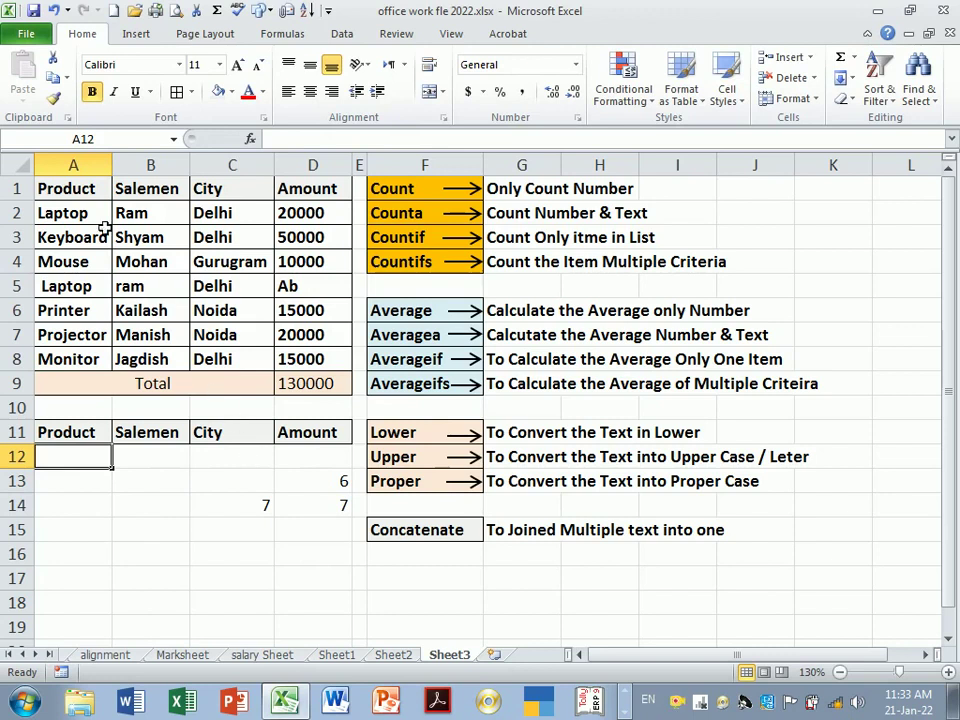
left_click(92, 216)
key("ctrl+c")
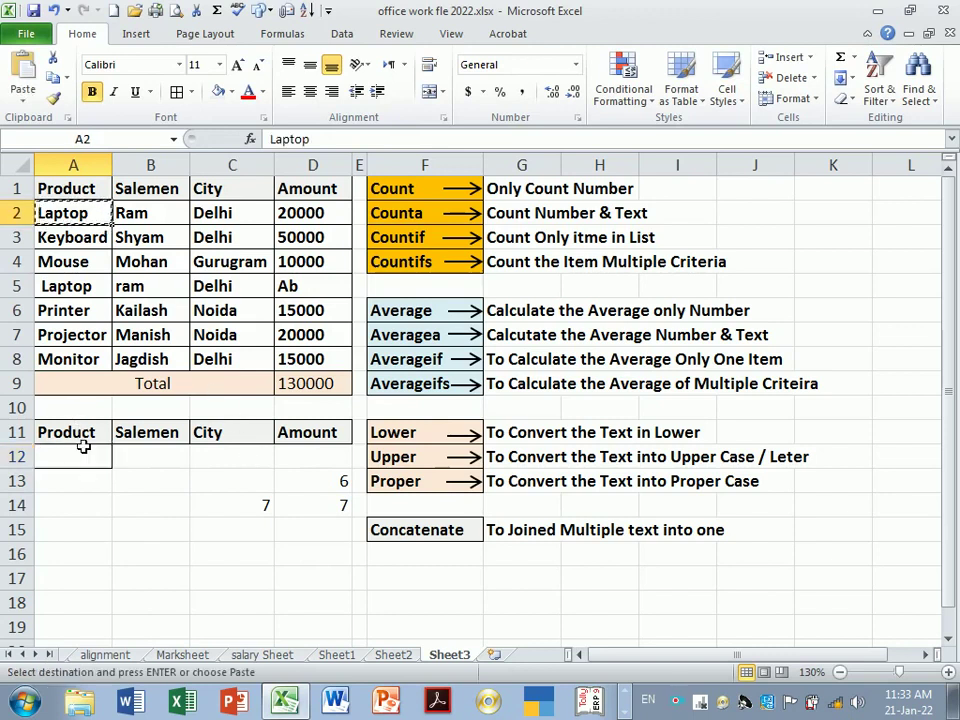
left_click(83, 456)
key("Return")
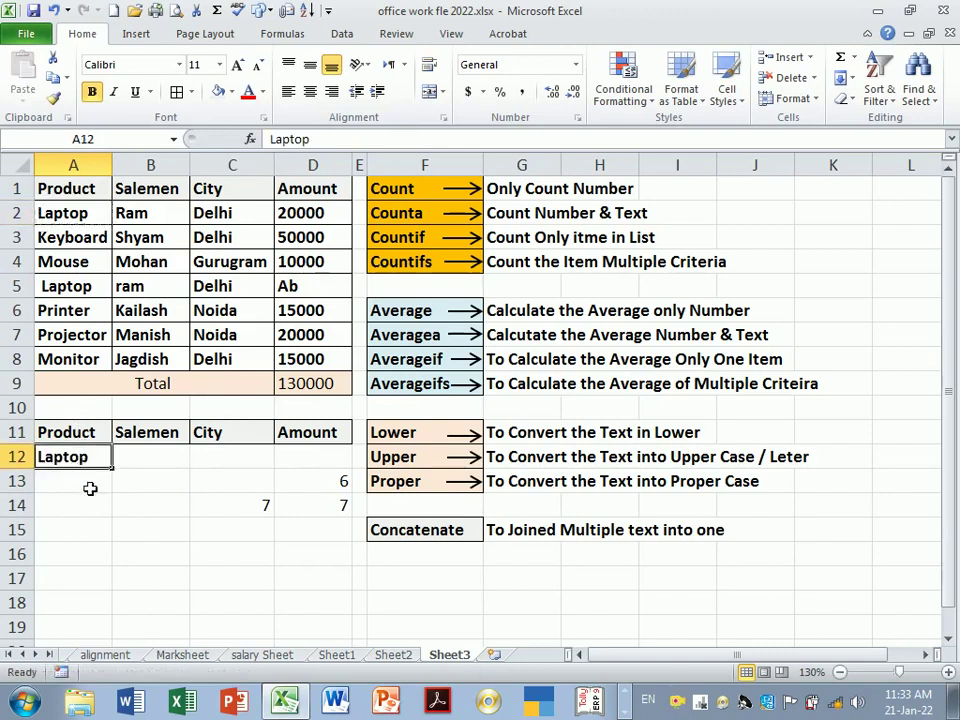
Enter =COUNTIF(A2:A8,A12) in A13, returning 1
left_click(90, 488)
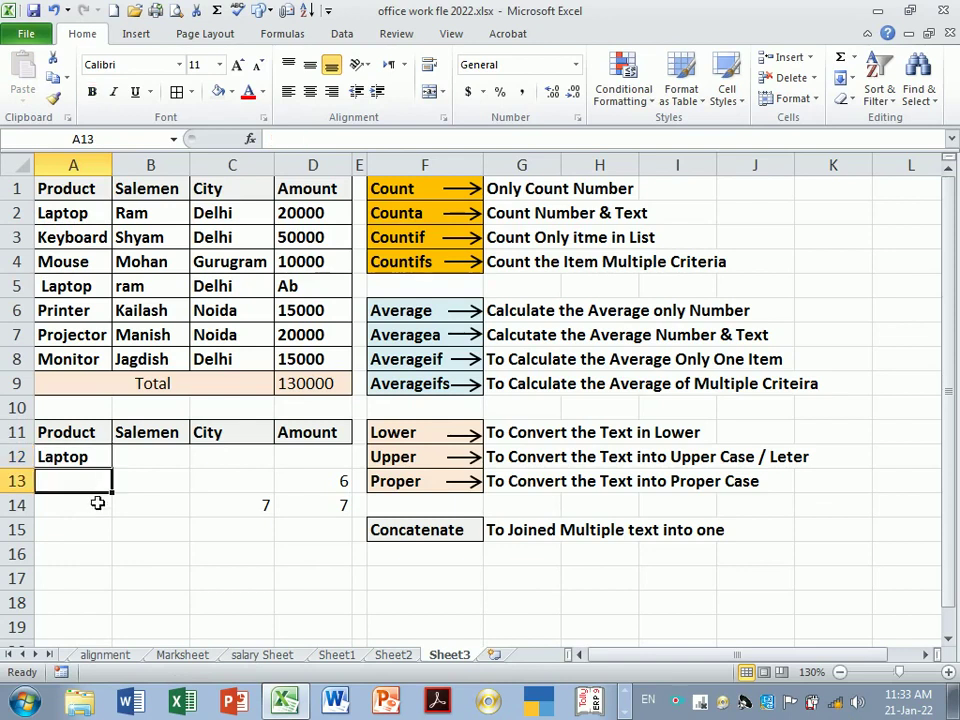
type("=")
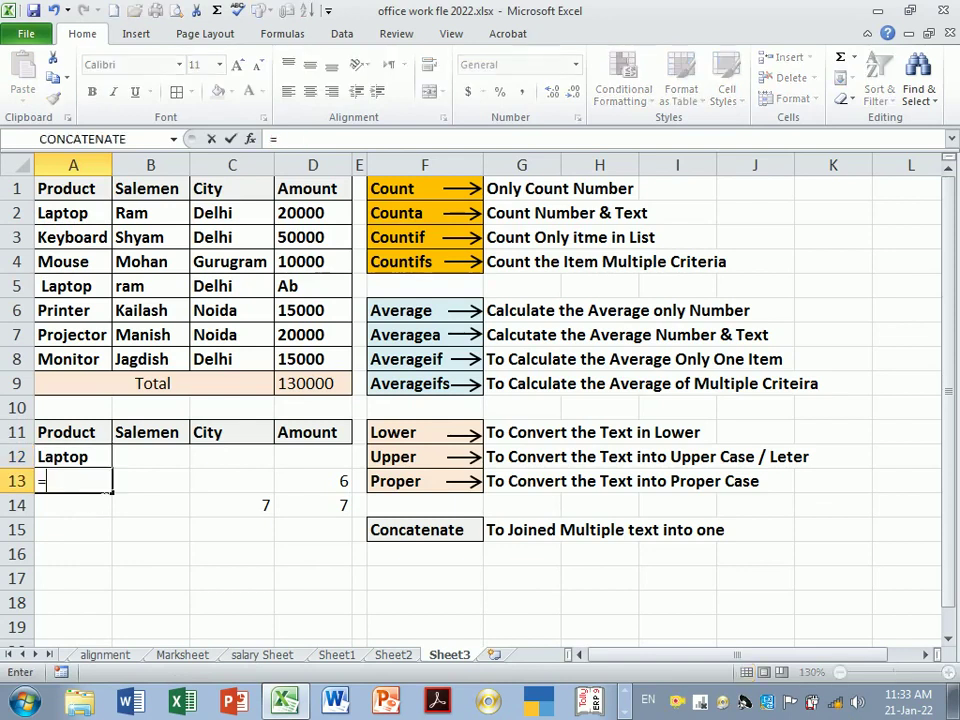
type("count")
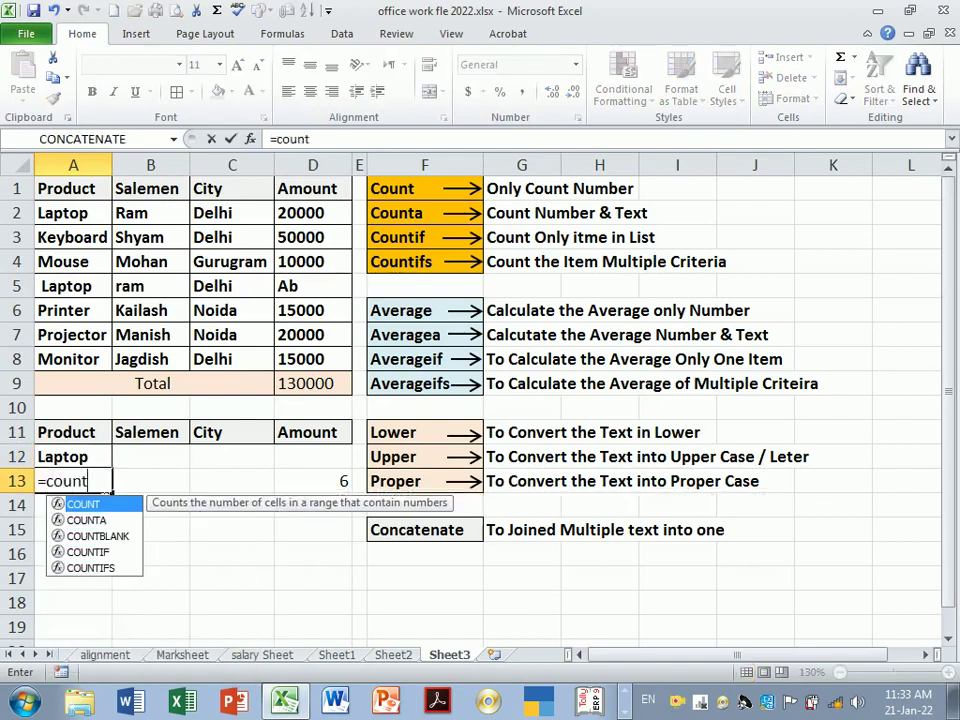
key("Down")
key("Down")
key("Down")
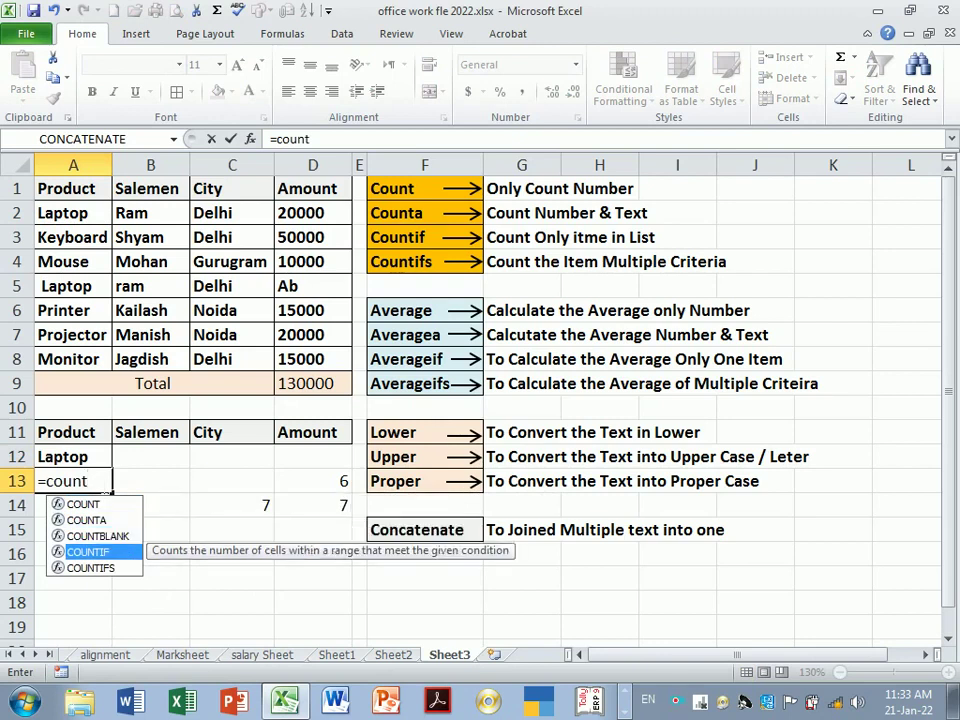
key("Tab")
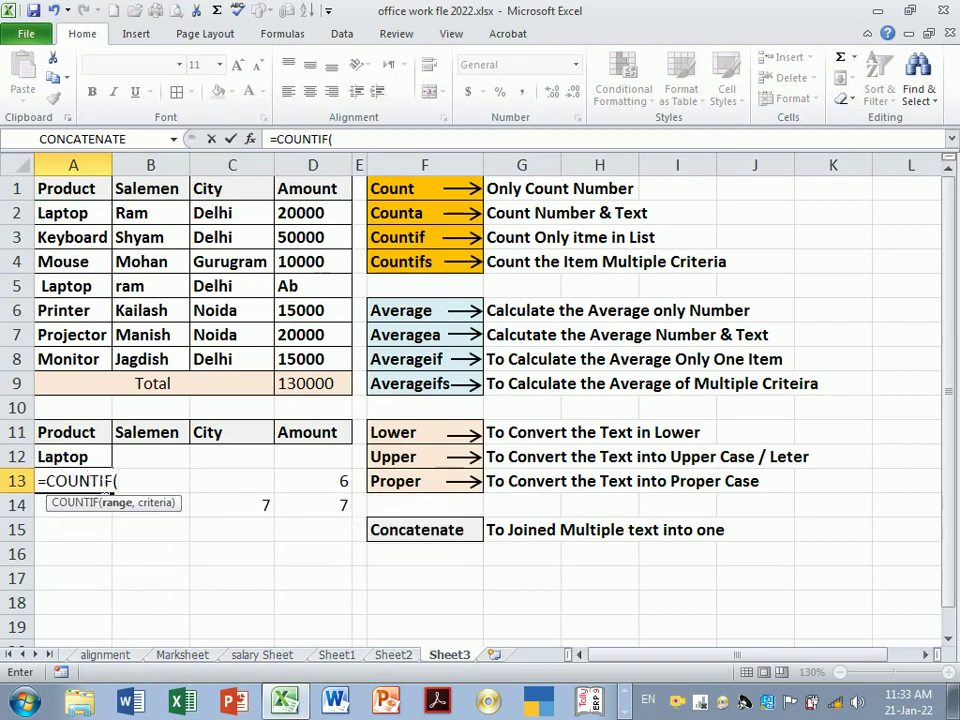
left_click_drag(77, 214, 91, 362)
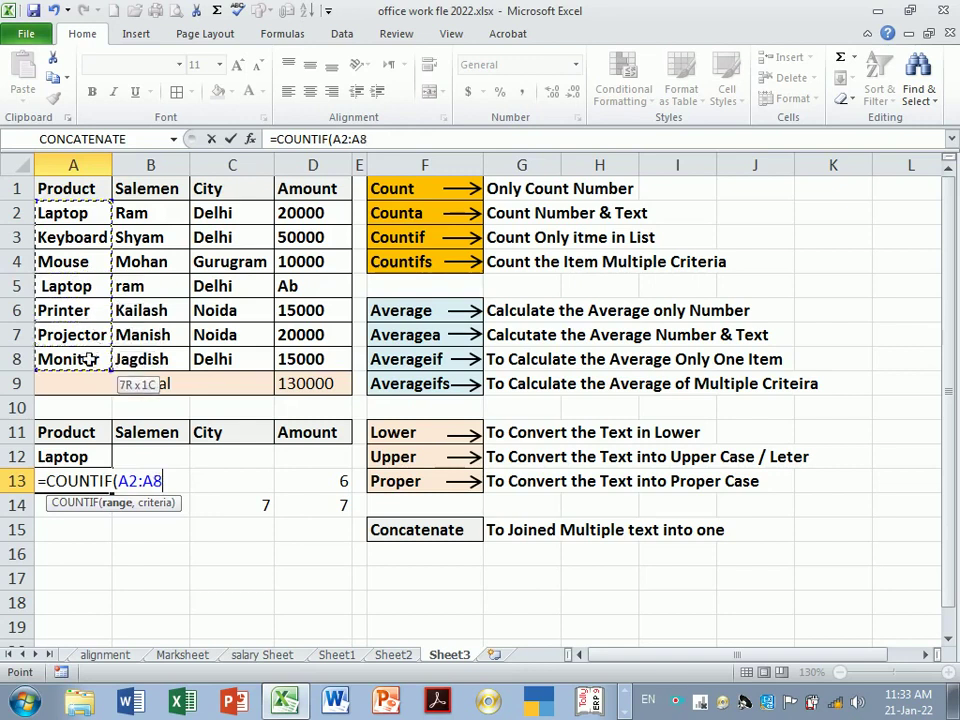
type(",")
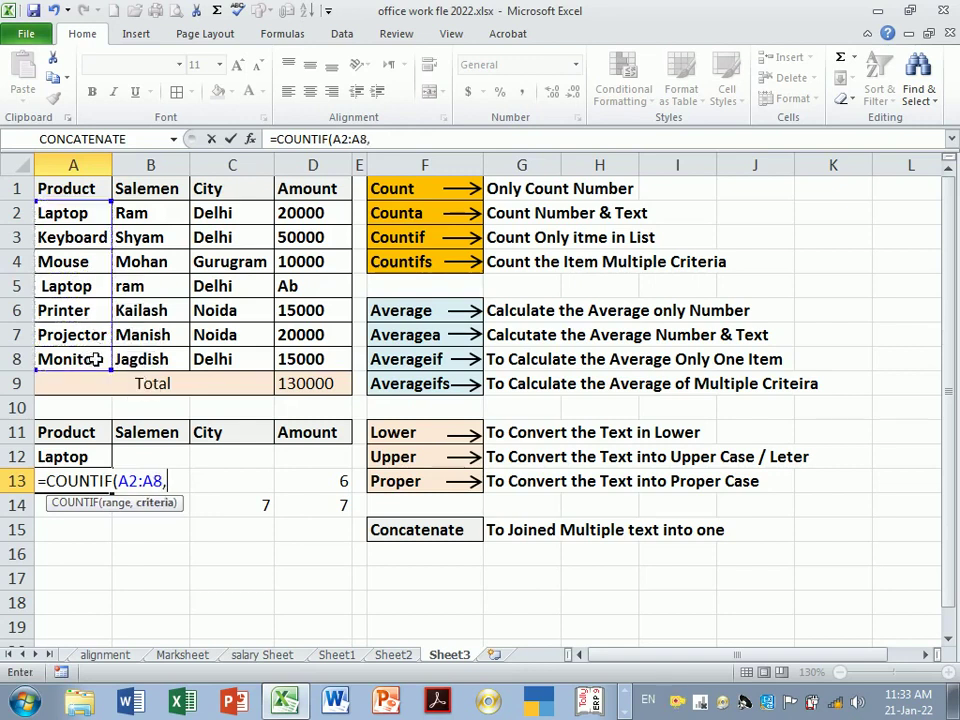
left_click(90, 459)
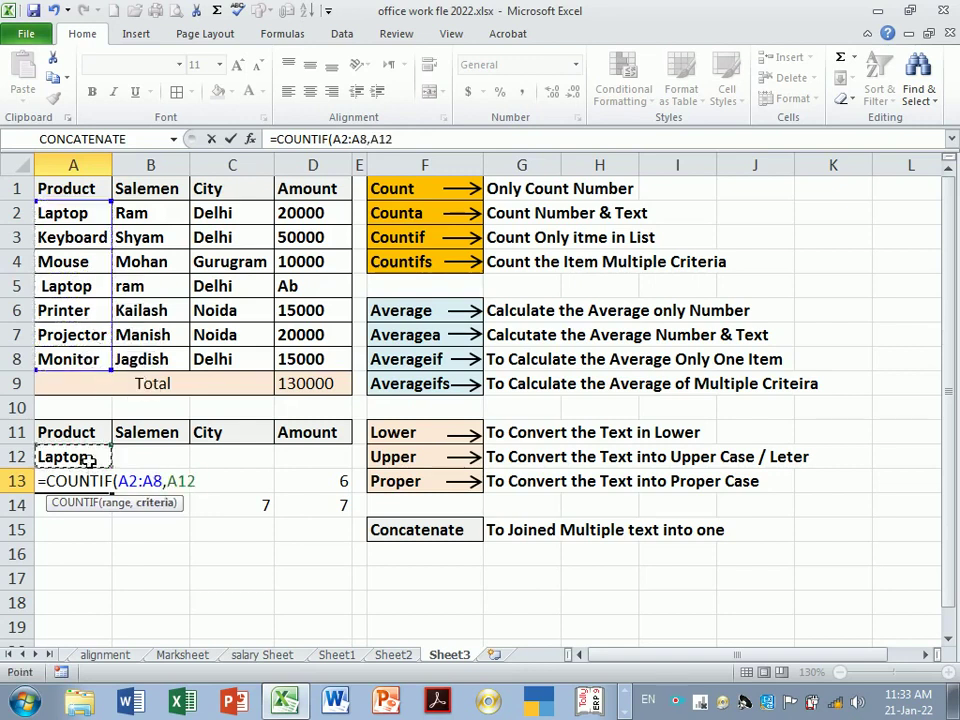
key("Return")
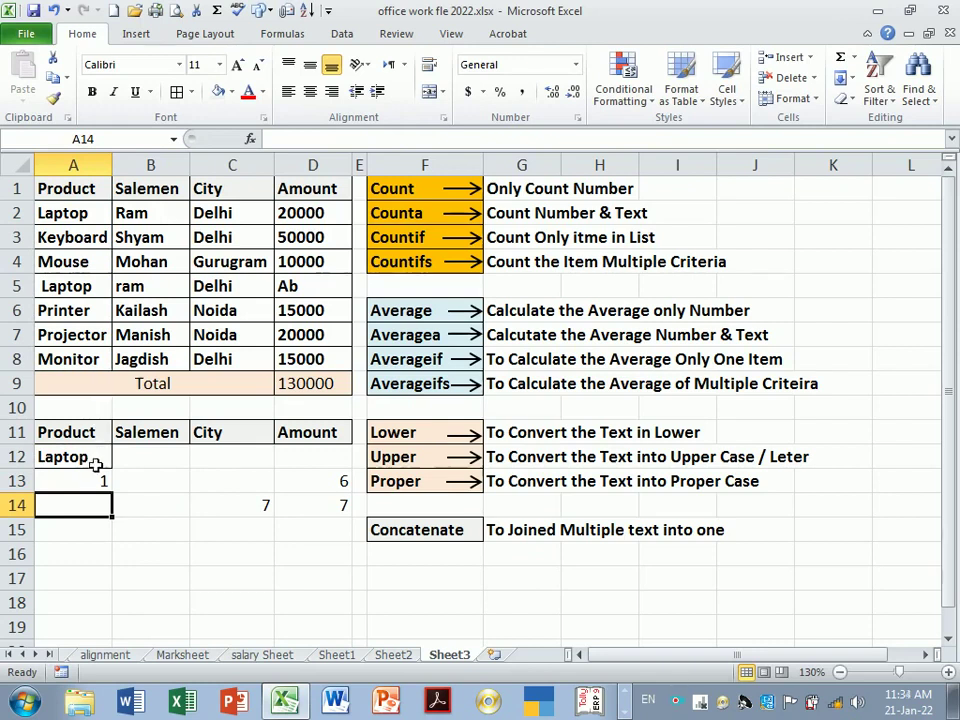
Apply A2's formatting to the Laptop entry in A5 with Format Painter
left_click(92, 214)
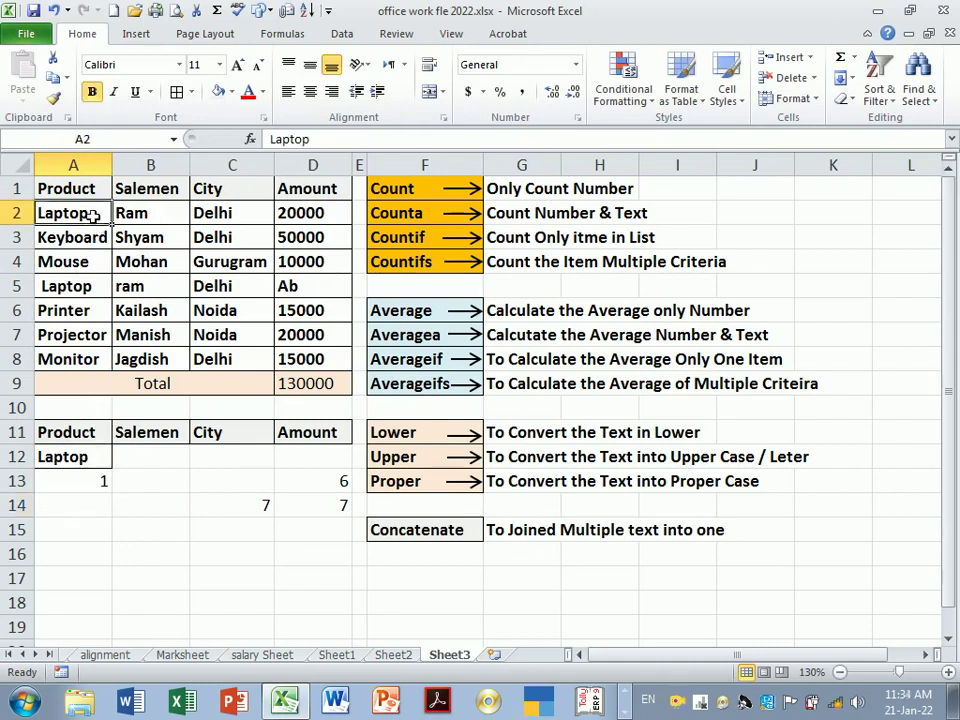
left_click(85, 287)
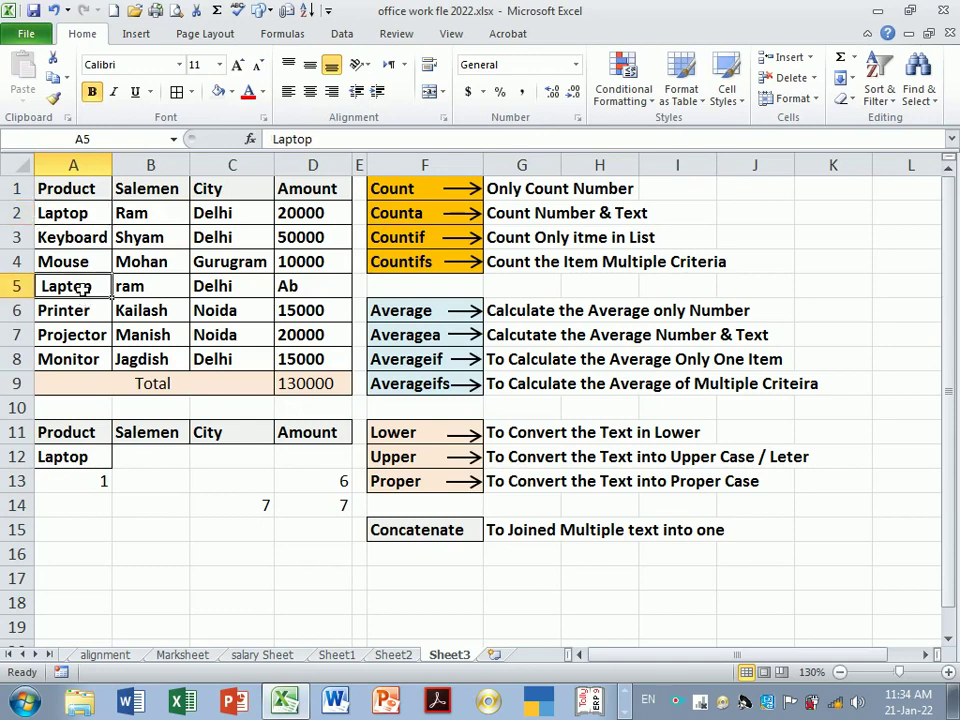
left_click(86, 213)
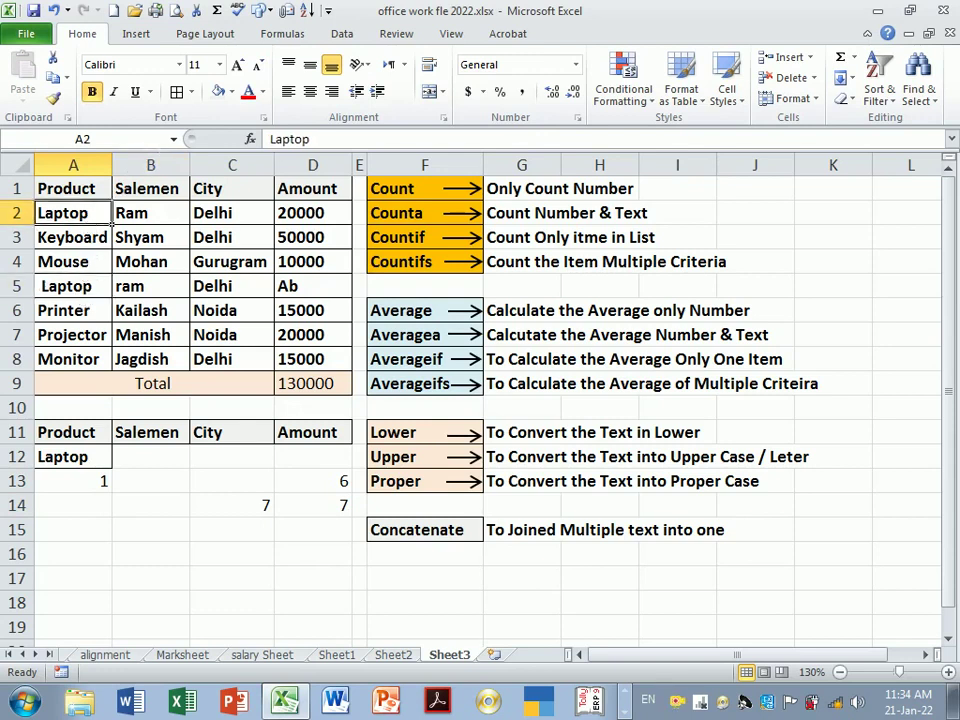
left_click(53, 97)
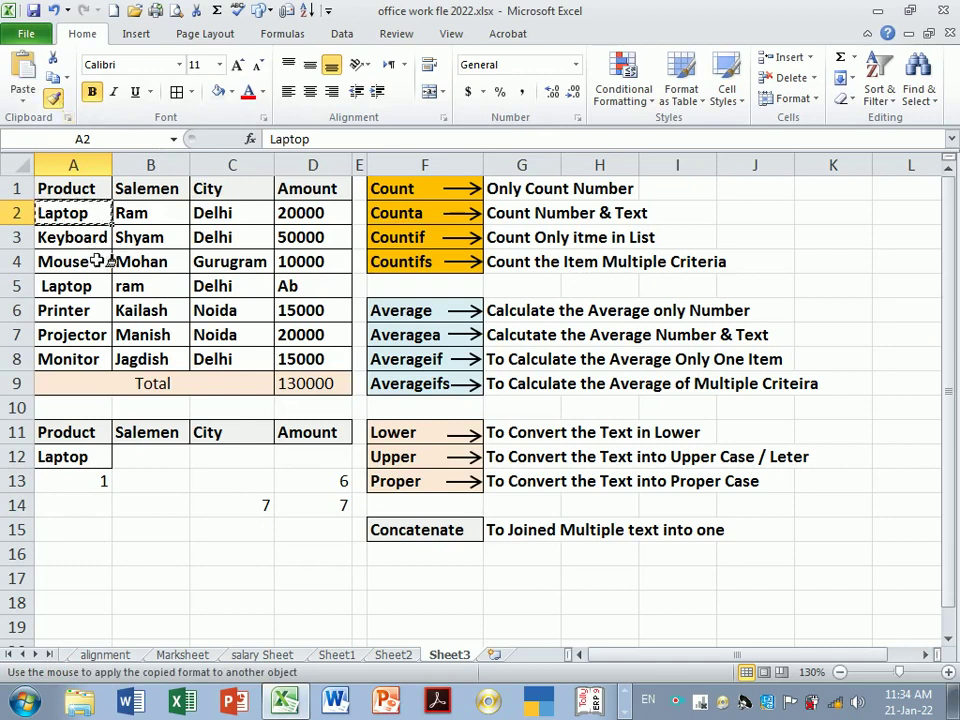
left_click(68, 288)
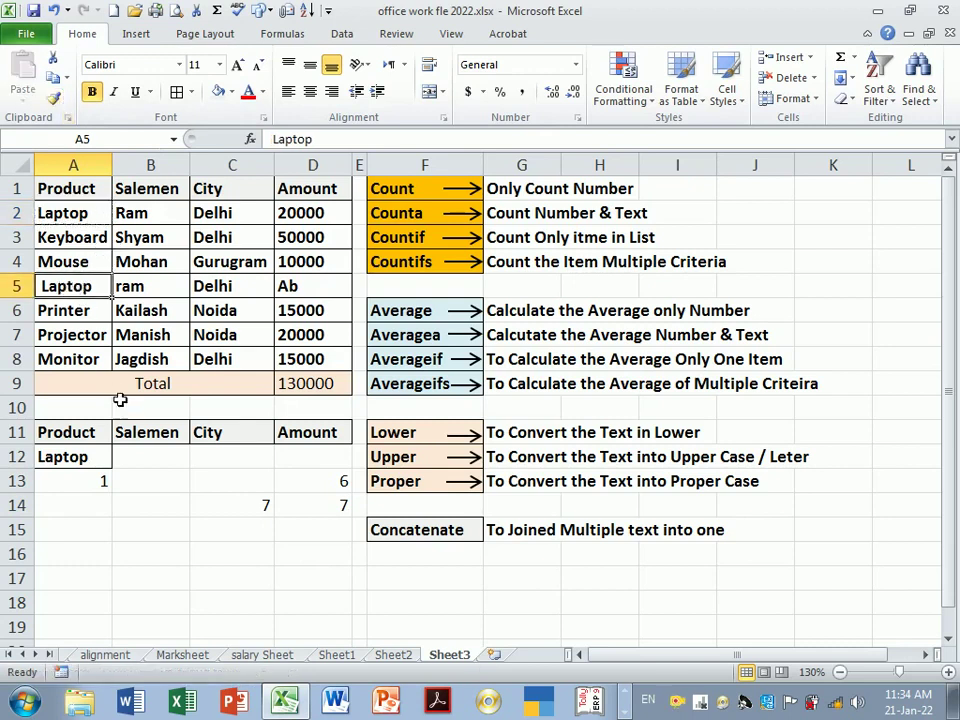
left_click(90, 310)
left_click(94, 288)
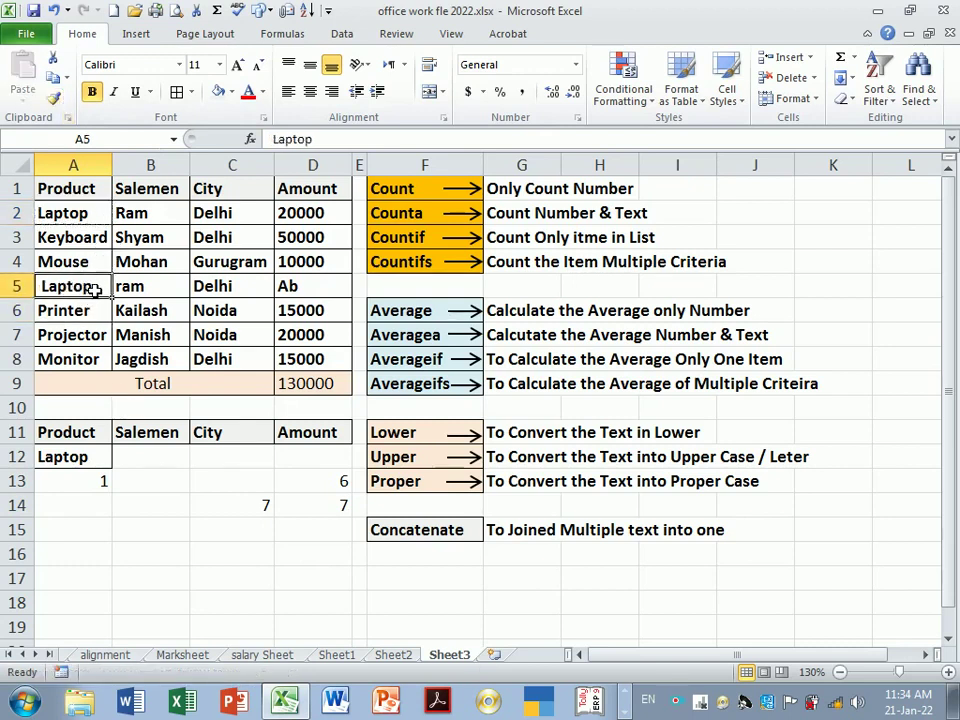
Paste A2's Laptop over A5 and re-commit the A13 COUNTIF so it counts 2
left_click(93, 222)
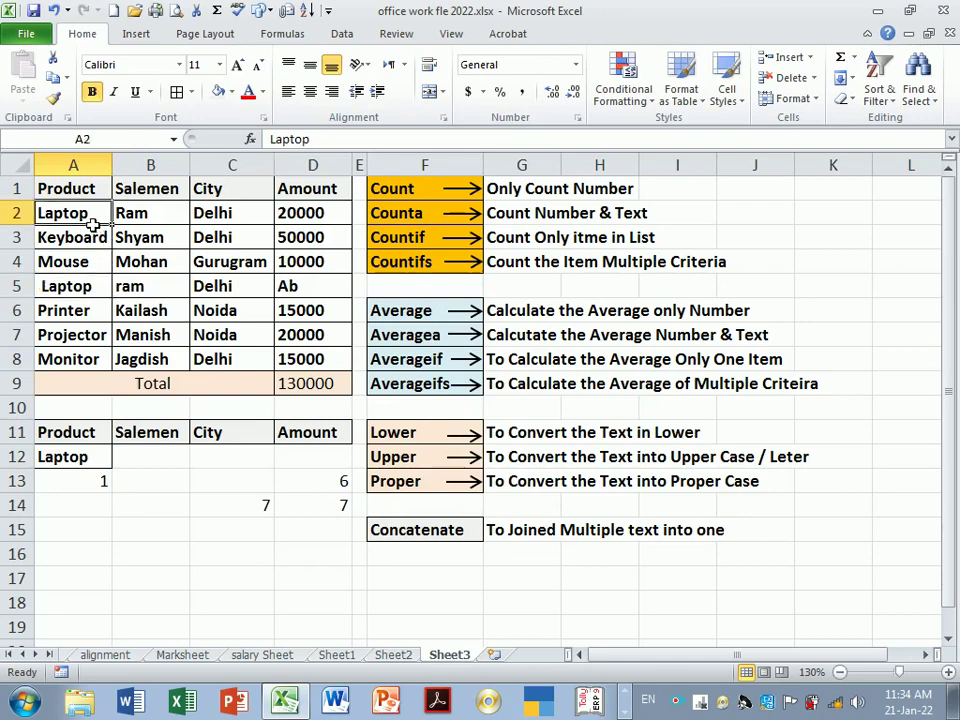
key("ctrl+c")
left_click(104, 287)
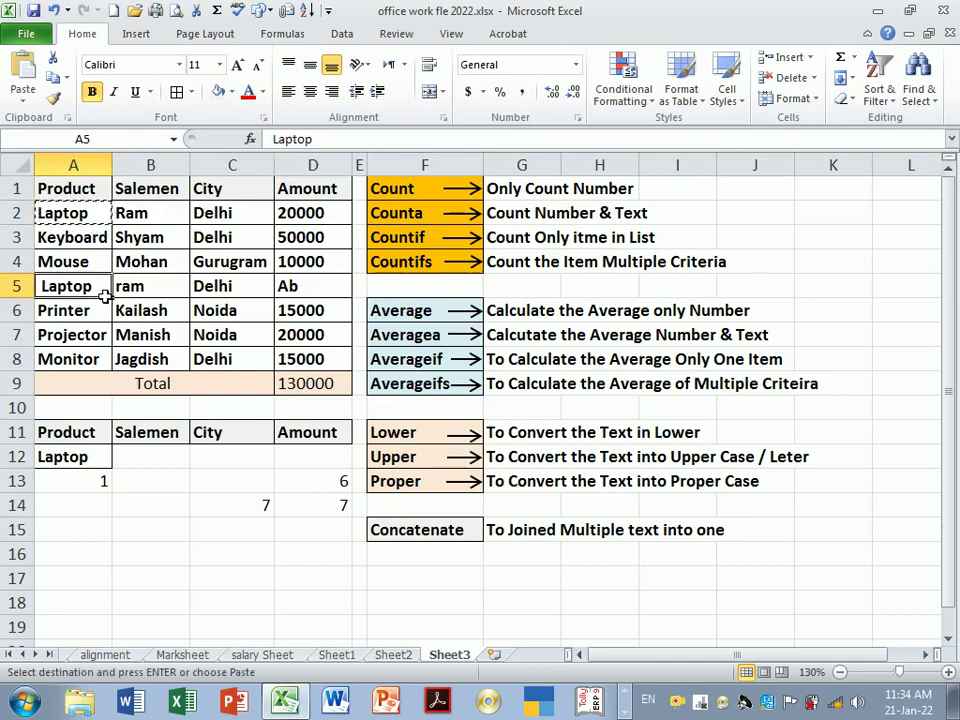
key("ctrl+v")
left_click(176, 536)
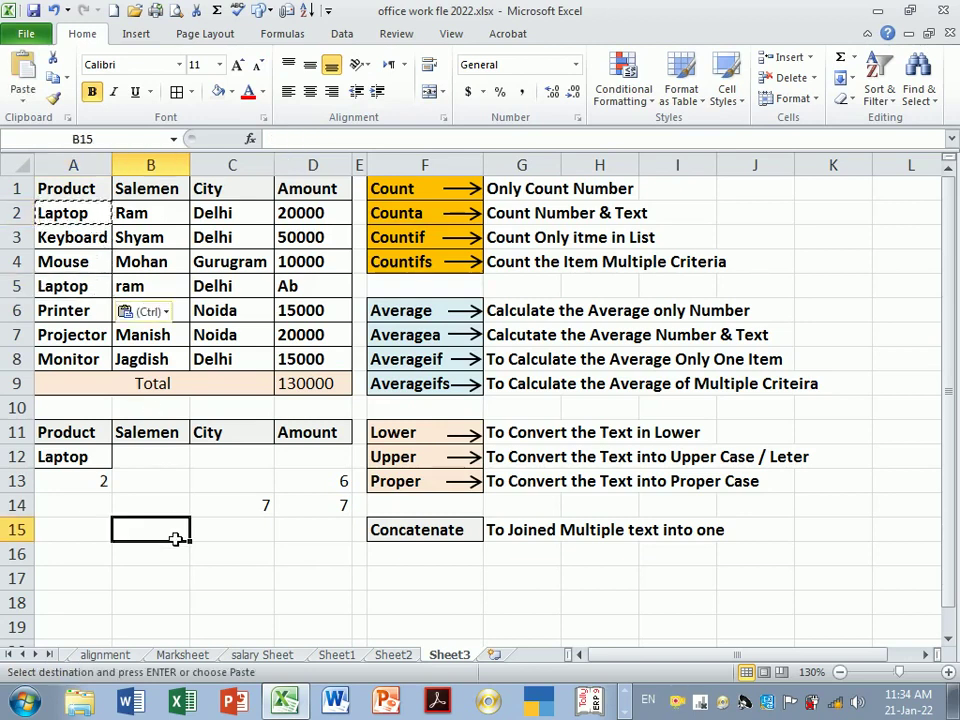
left_click(99, 485)
double_click(92, 482)
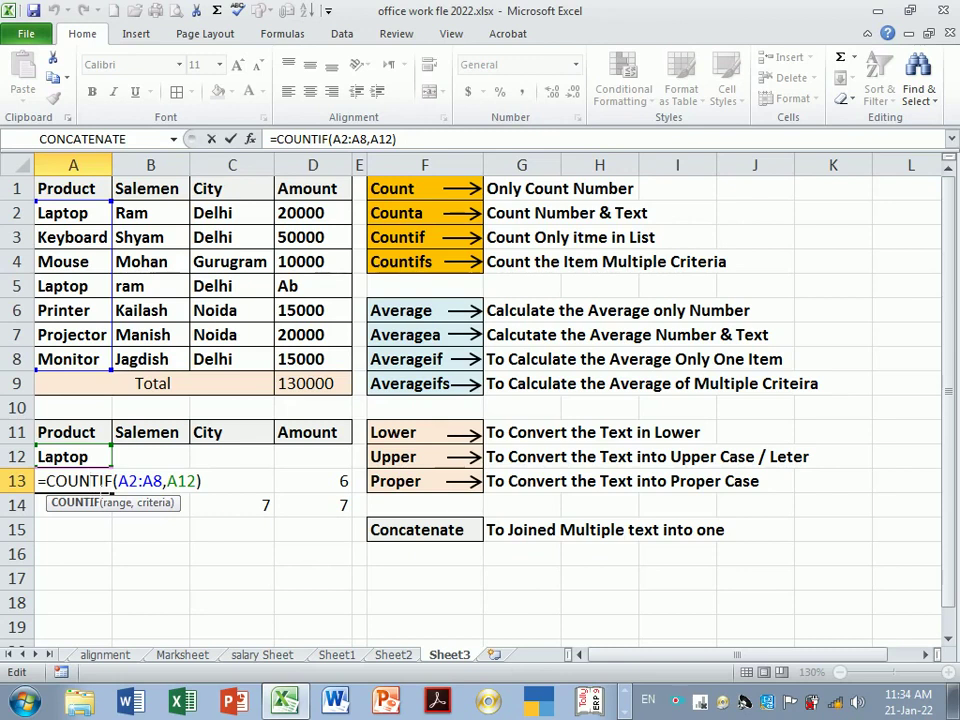
key("Return")
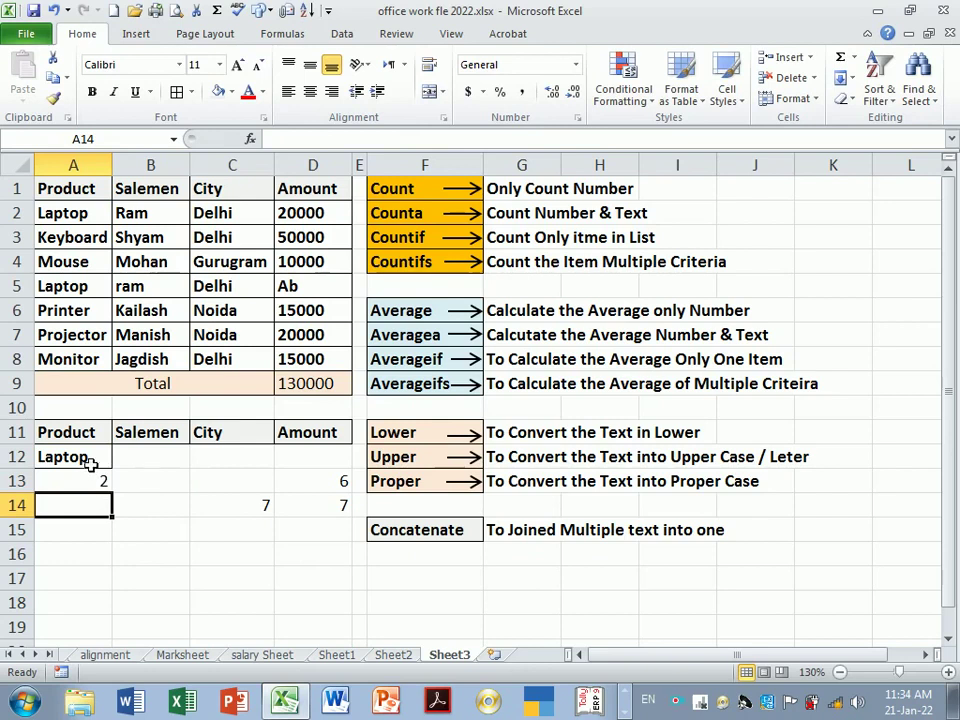
Change the A12 criterion to Mouse, giving a count of 1
left_click(90, 461)
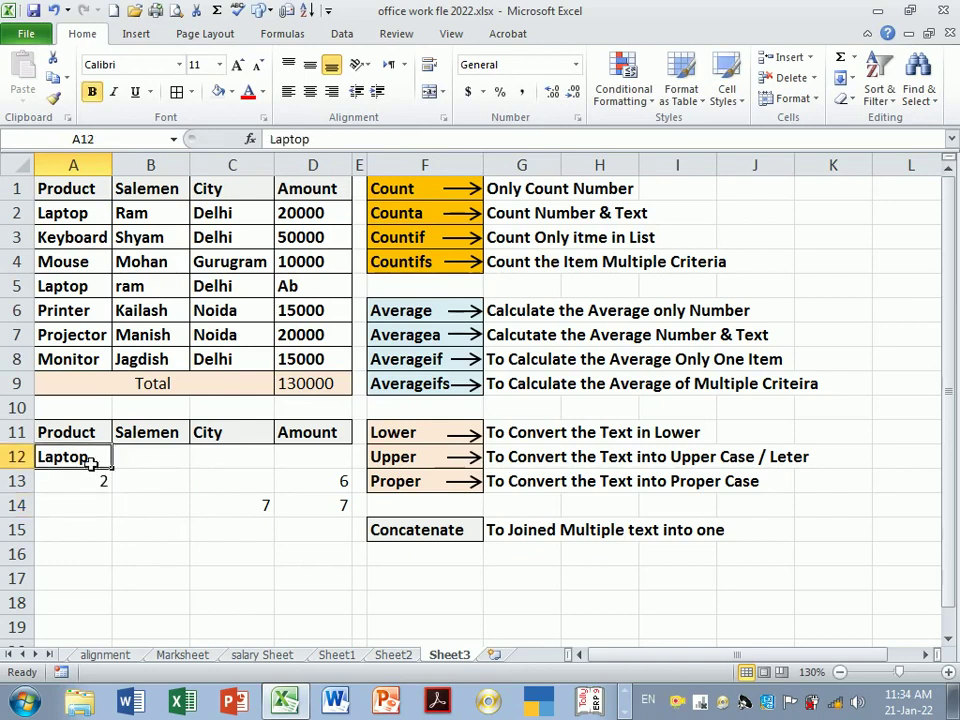
type("Mous")
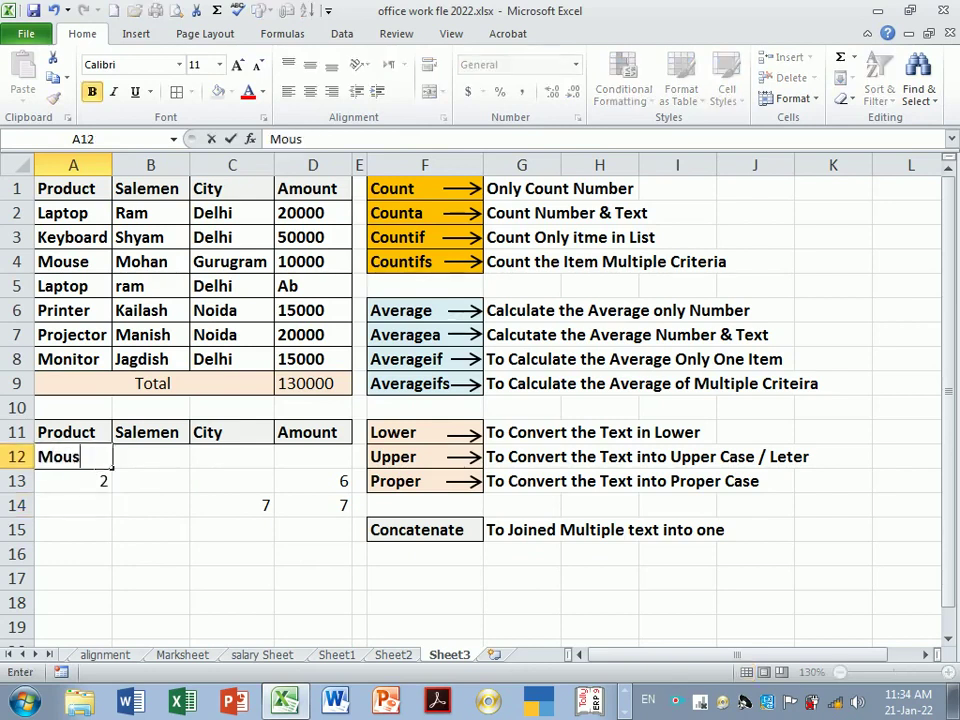
type("e")
key("Return")
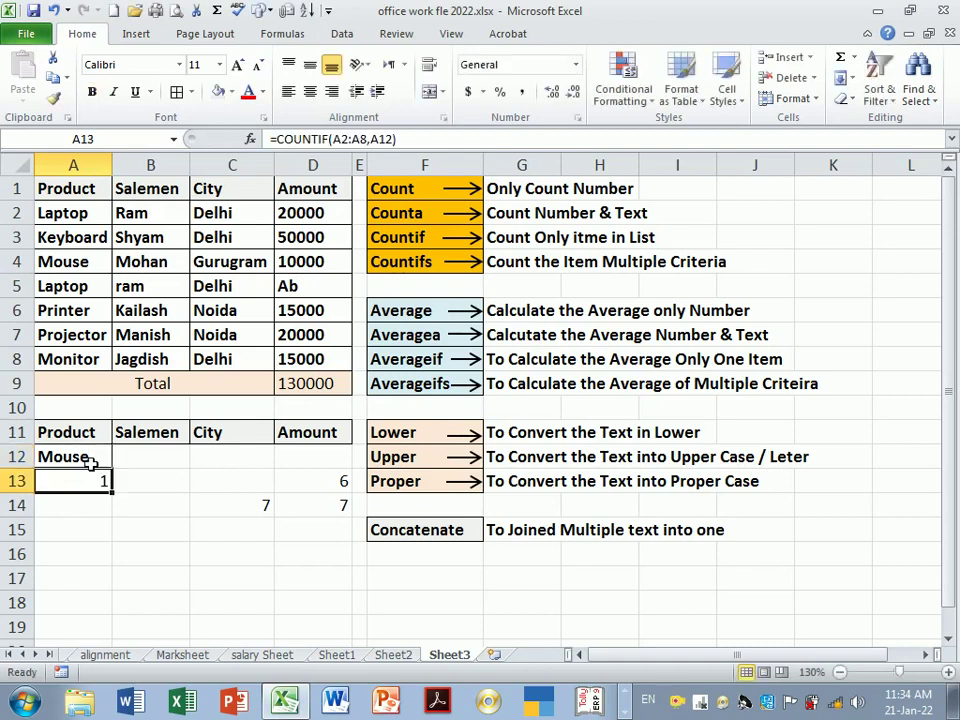
Change the A12 criterion to Printer
left_click(103, 463)
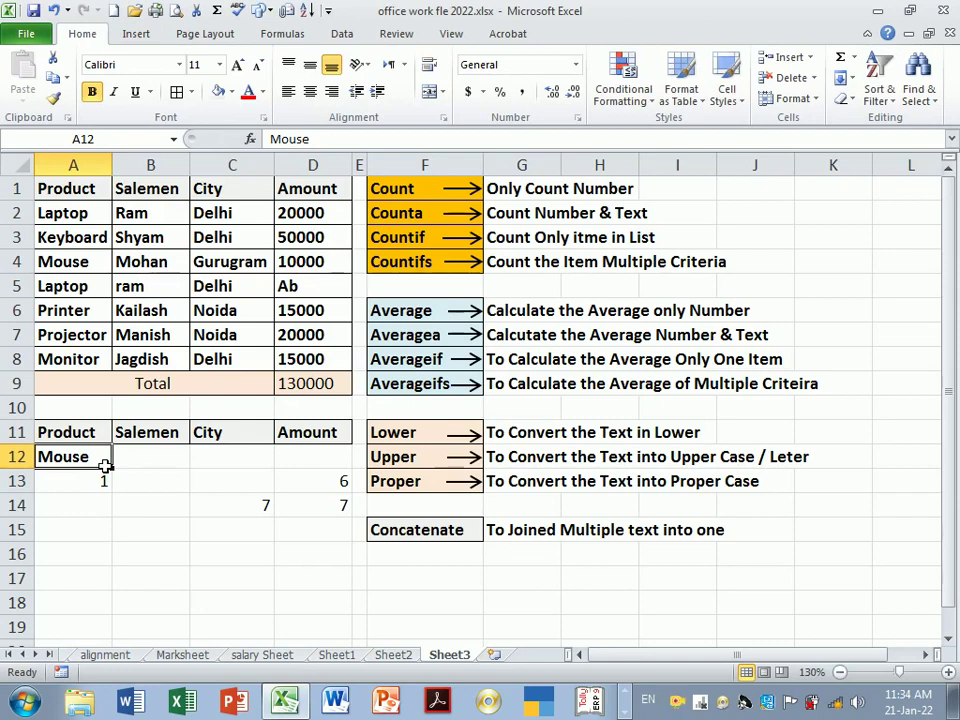
type("Printer")
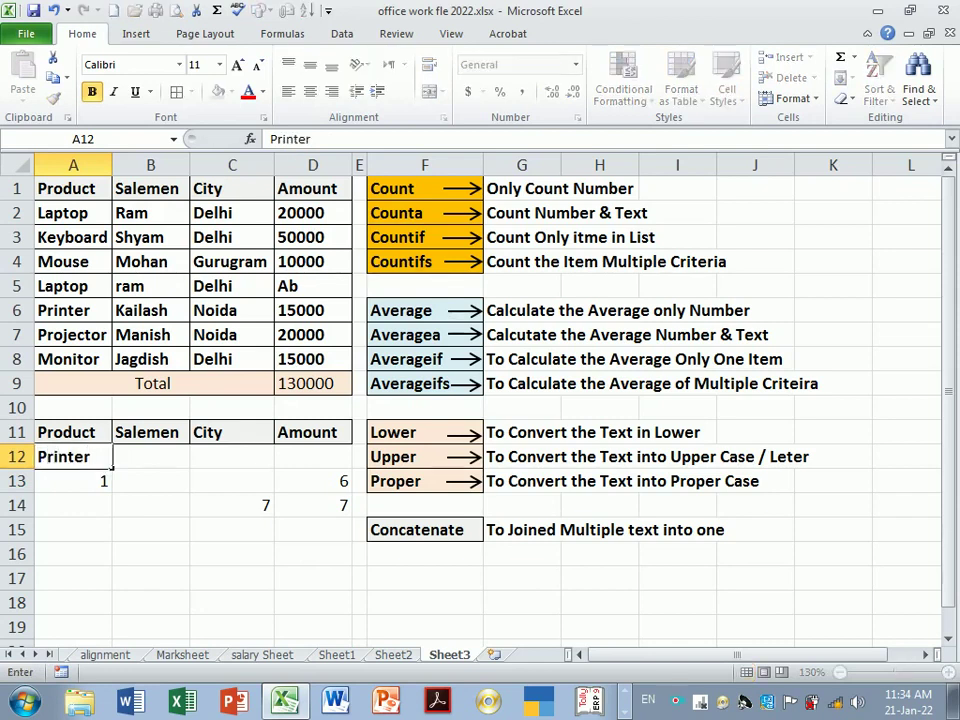
key("Return")
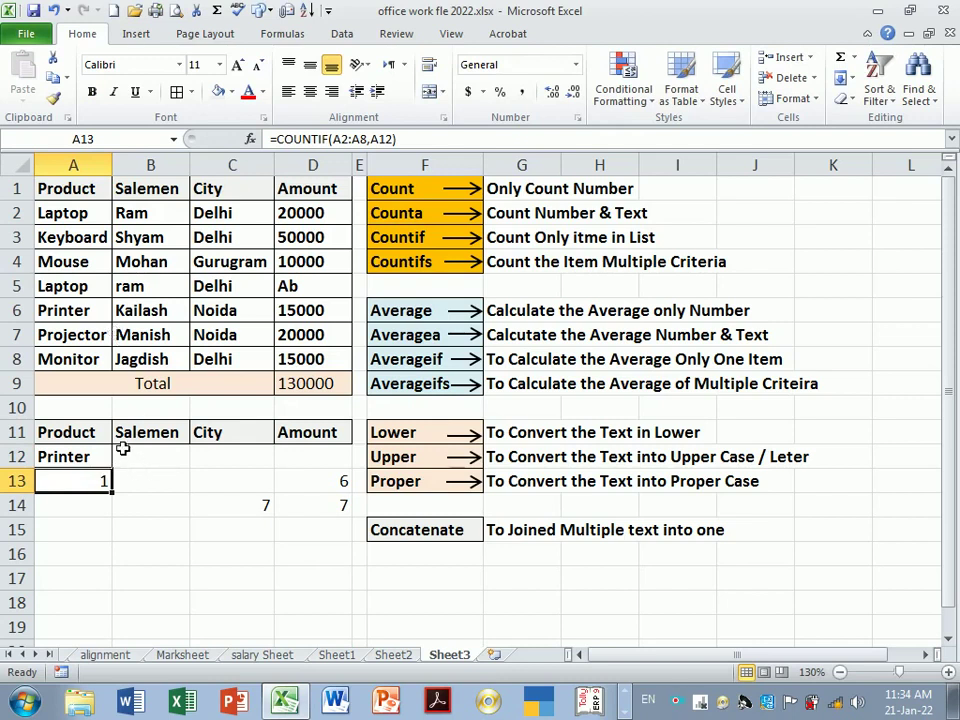
Copy Printer over Monitor in A8 so the count becomes 2, then clear the copy marquee
left_click(96, 458)
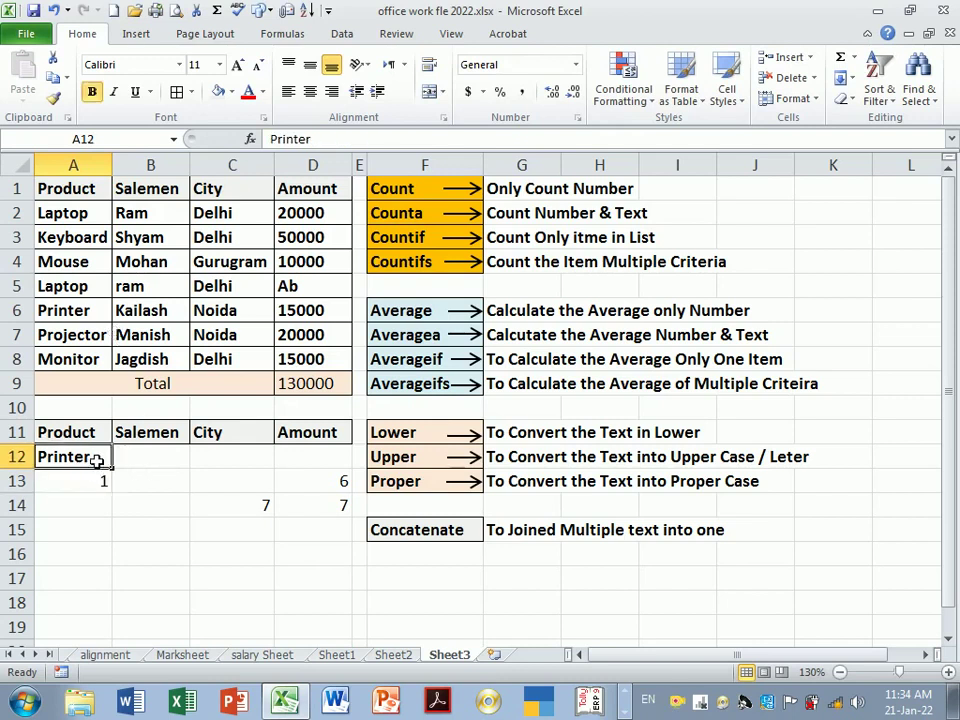
key("ctrl+c")
left_click(78, 362)
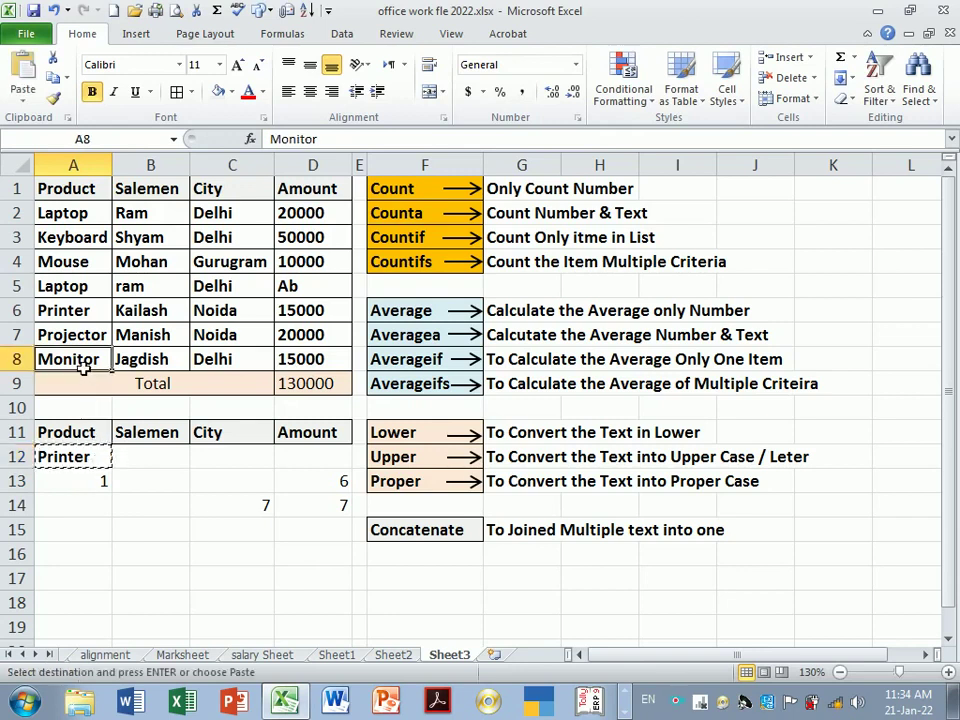
key("ctrl+v")
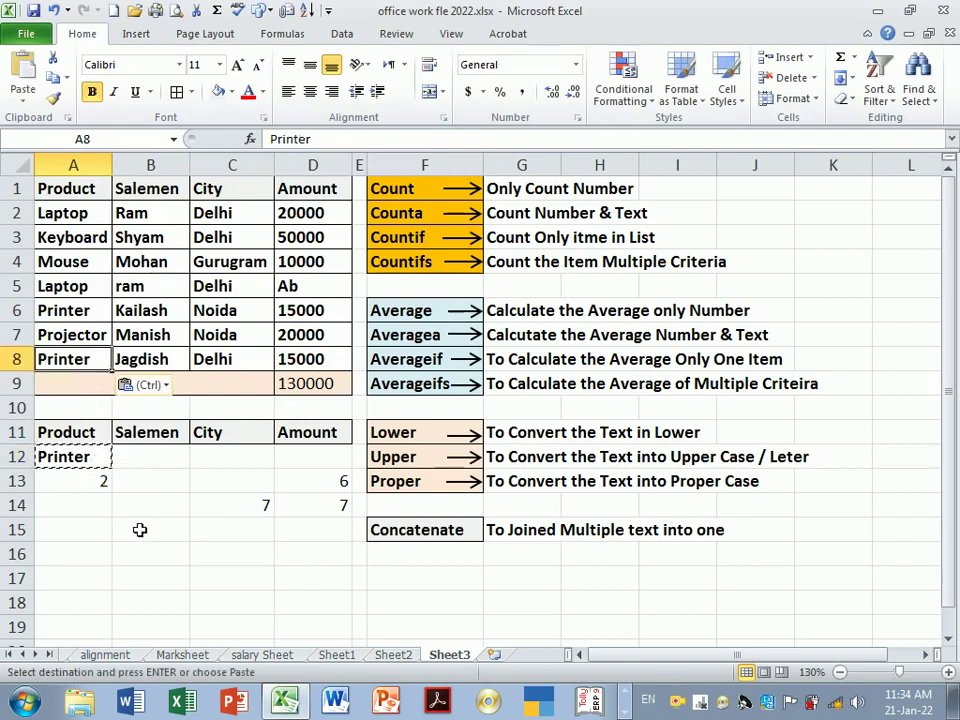
left_click(139, 529)
left_click(189, 561)
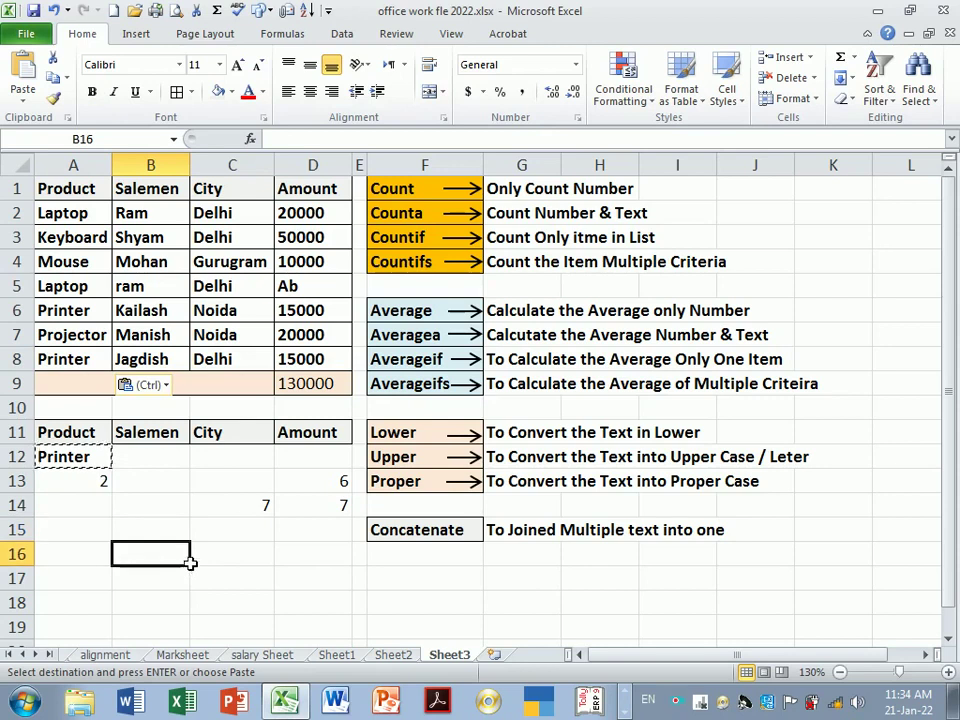
key("Escape")
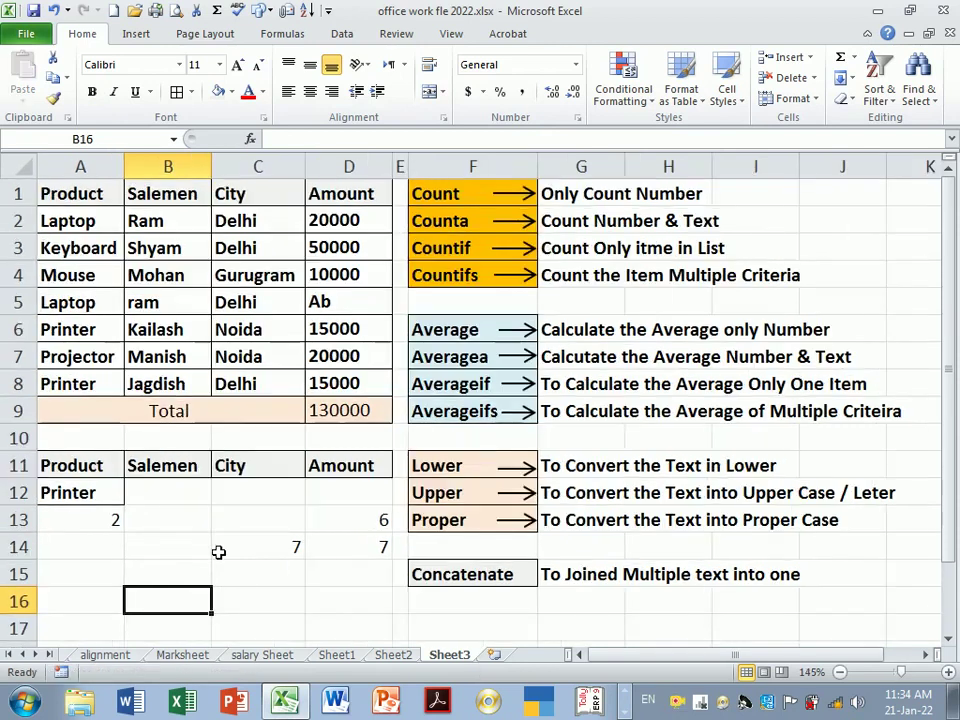
scroll(218, 553, "up", 1, "ctrl")
left_click(200, 521)
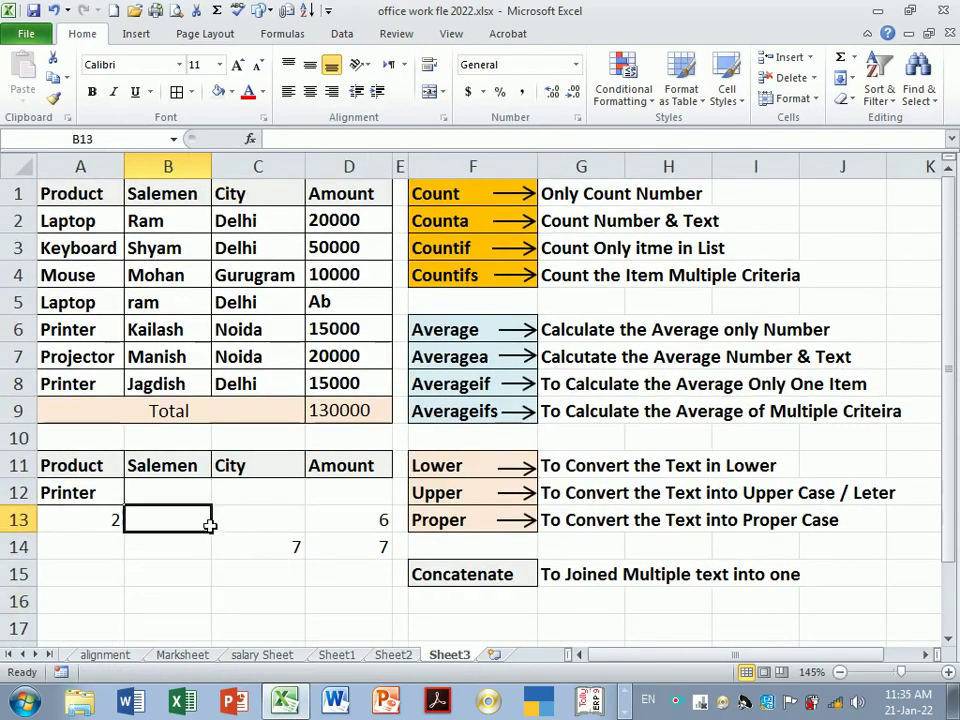
double_click(118, 520)
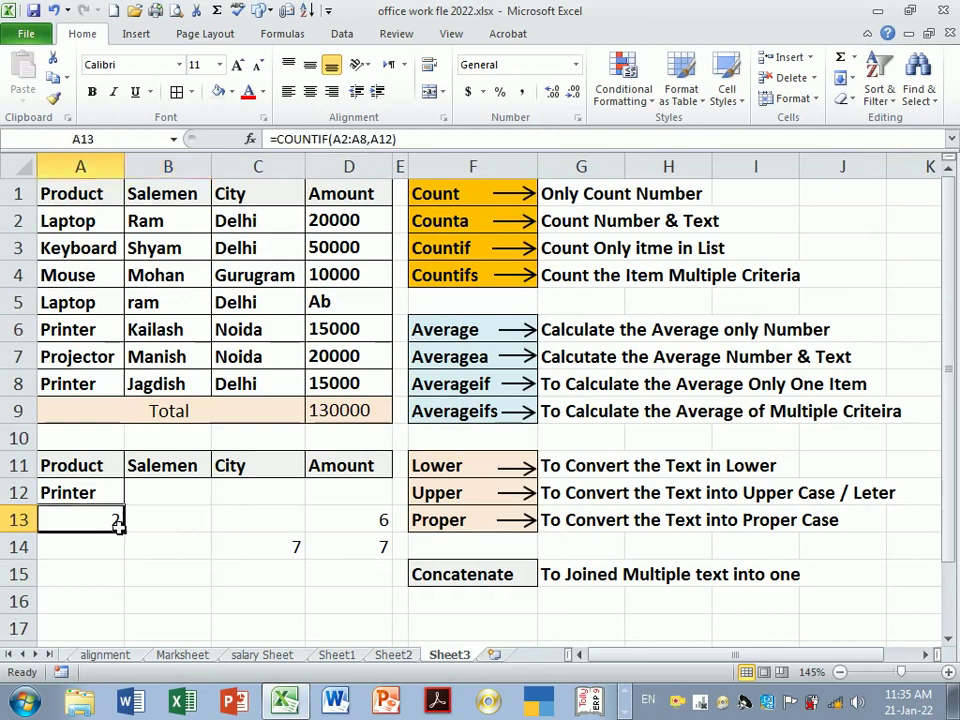
key("End")
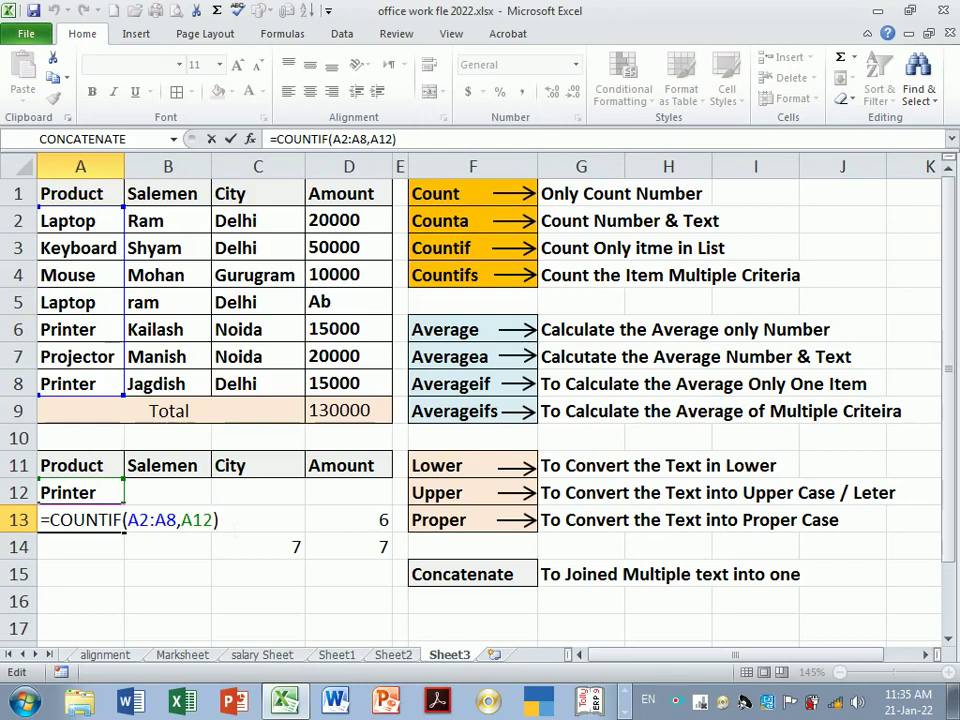
key("Return")
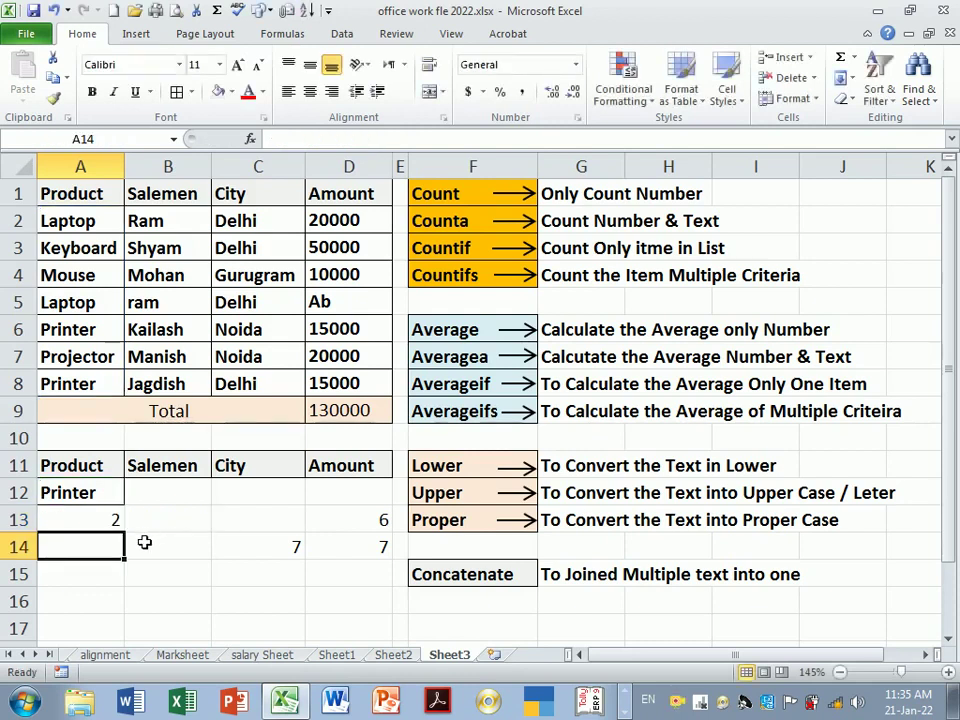
left_click(107, 521)
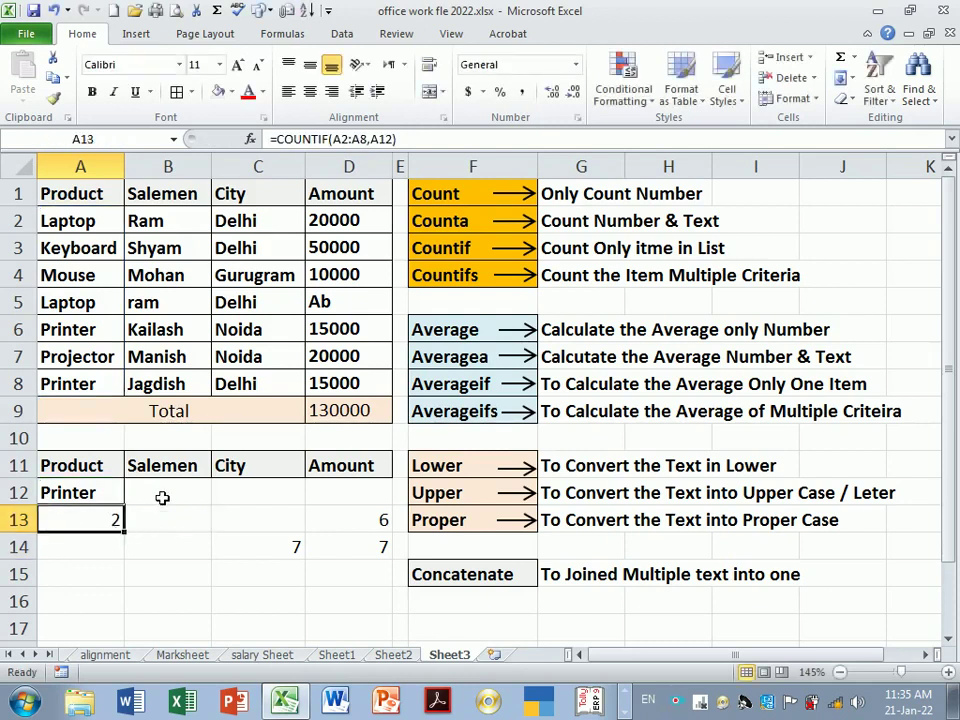
left_click(162, 497)
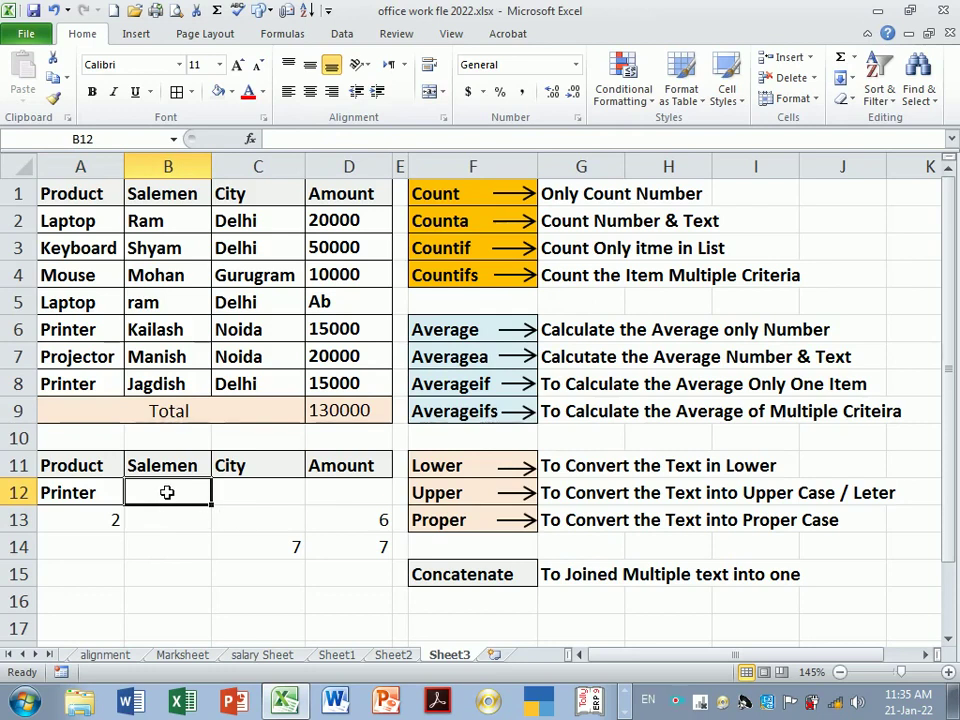
Copy the salesman name from B8 into B12
left_click(164, 389)
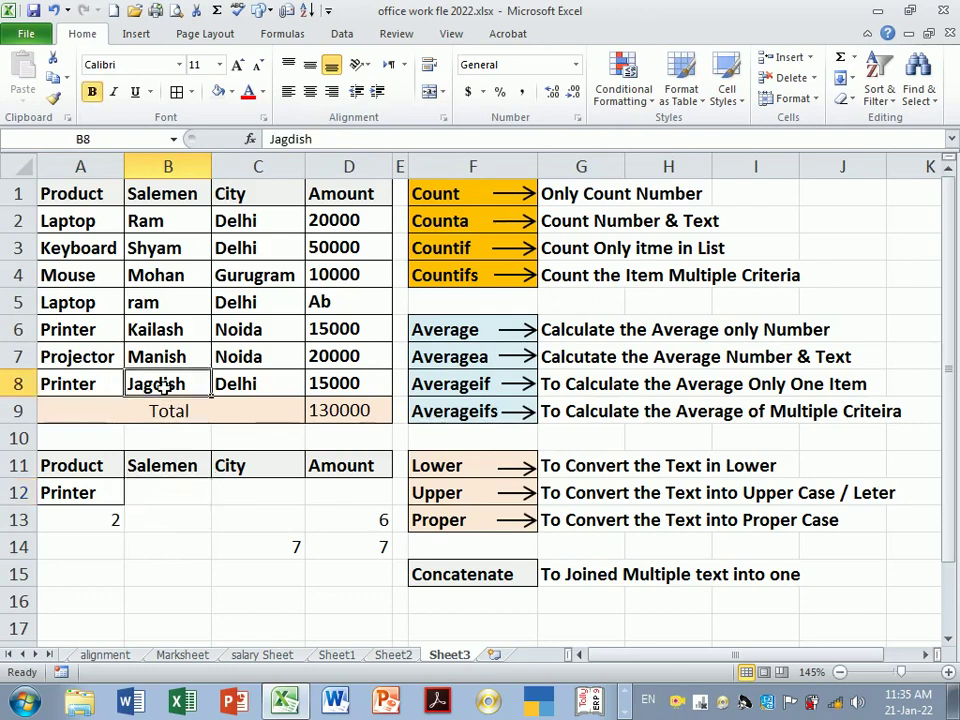
key("ctrl+c")
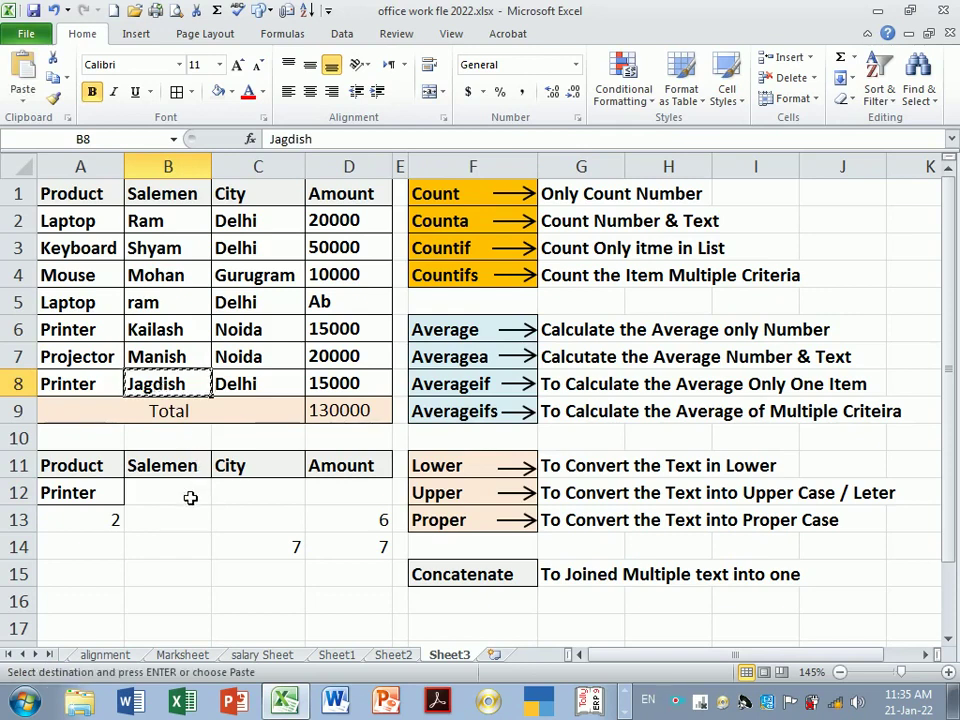
left_click(187, 497)
key("ctrl+v")
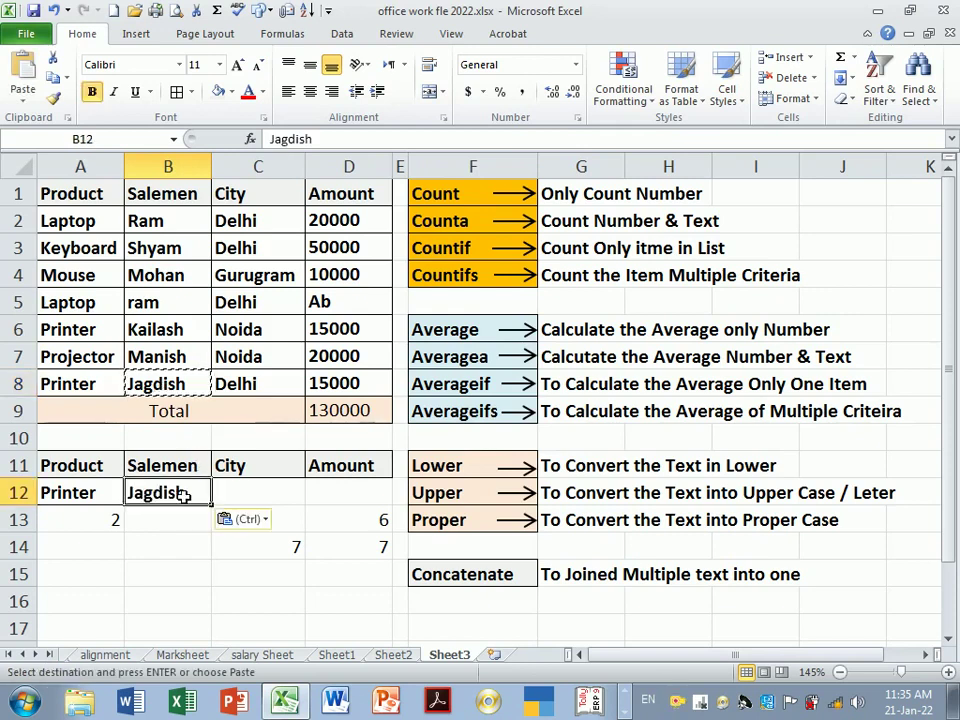
left_click(124, 500)
left_click(152, 495)
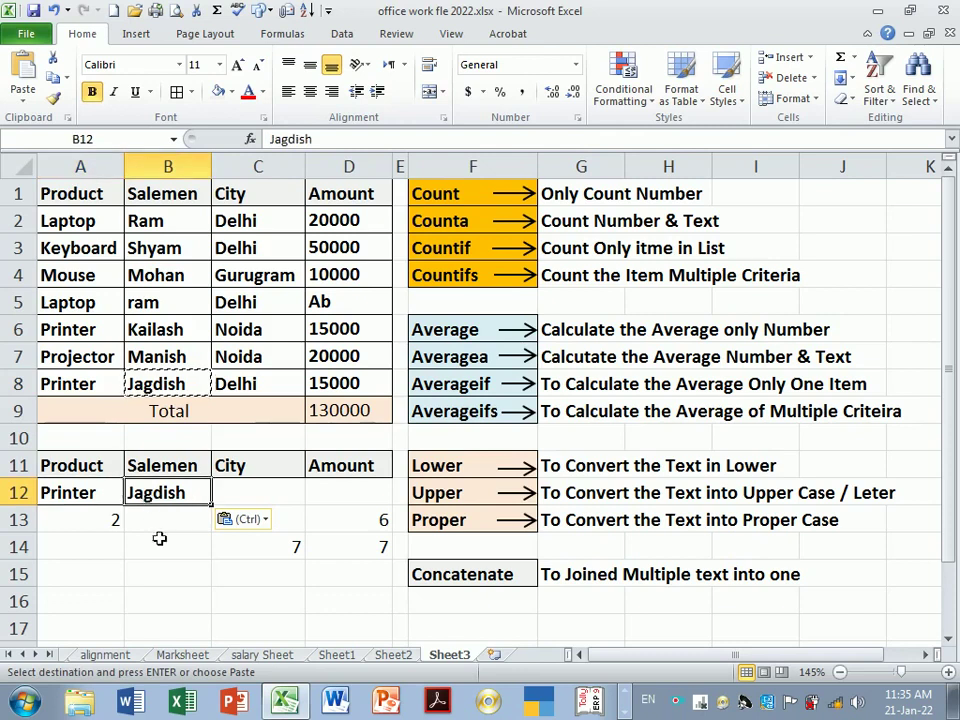
left_click(161, 541)
left_click(158, 521)
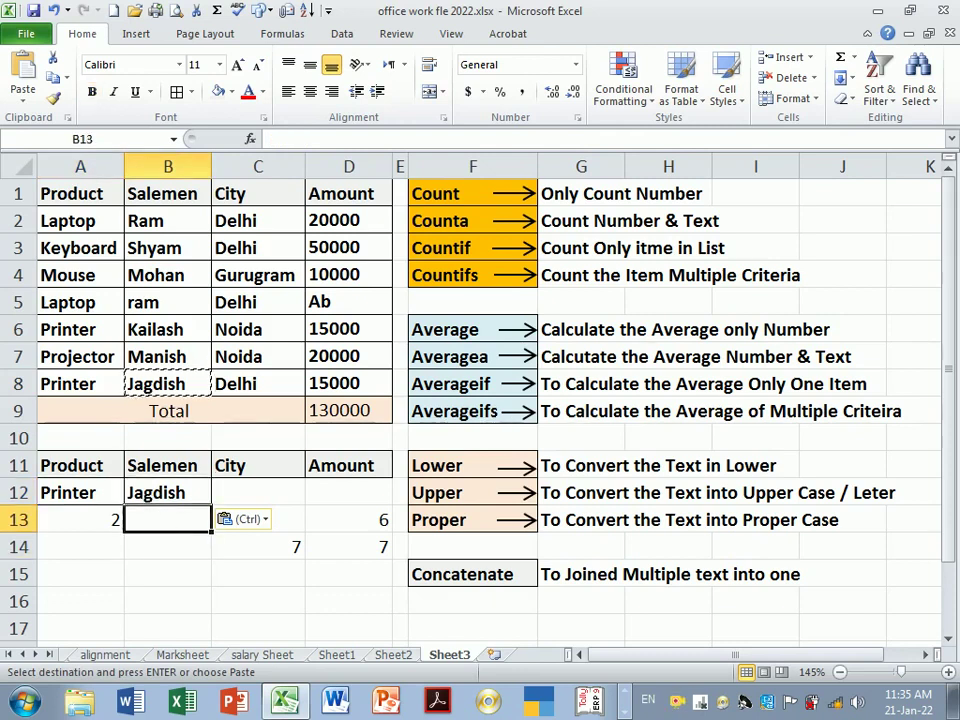
Review the A12 and B12 criteria against the Countif and Countifs descriptions, ending on B13
left_click(120, 491)
left_click(176, 495)
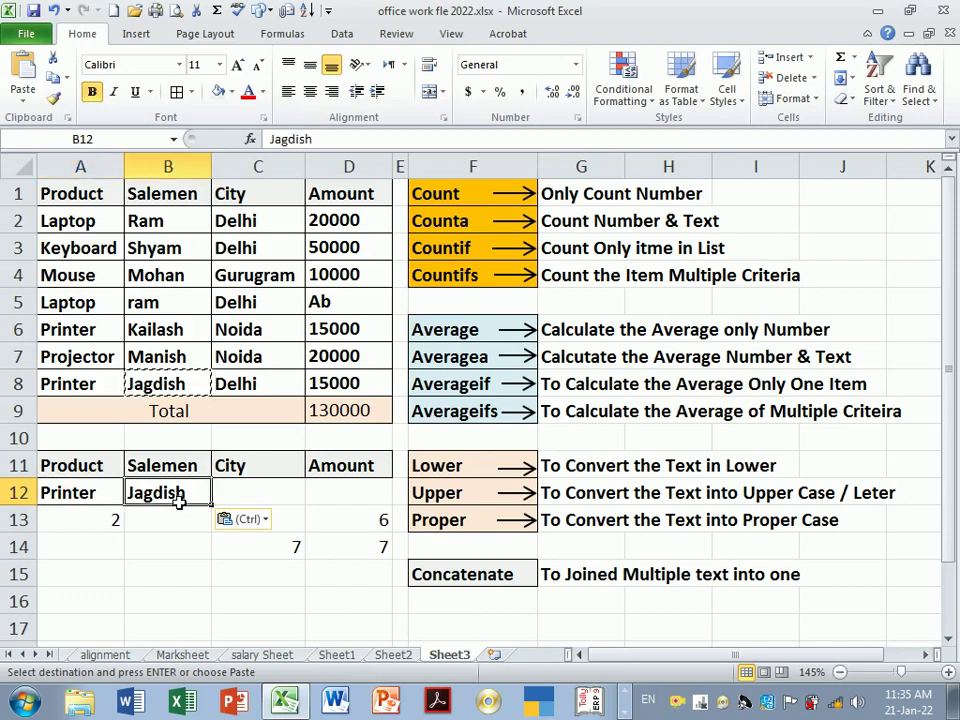
left_click(453, 278)
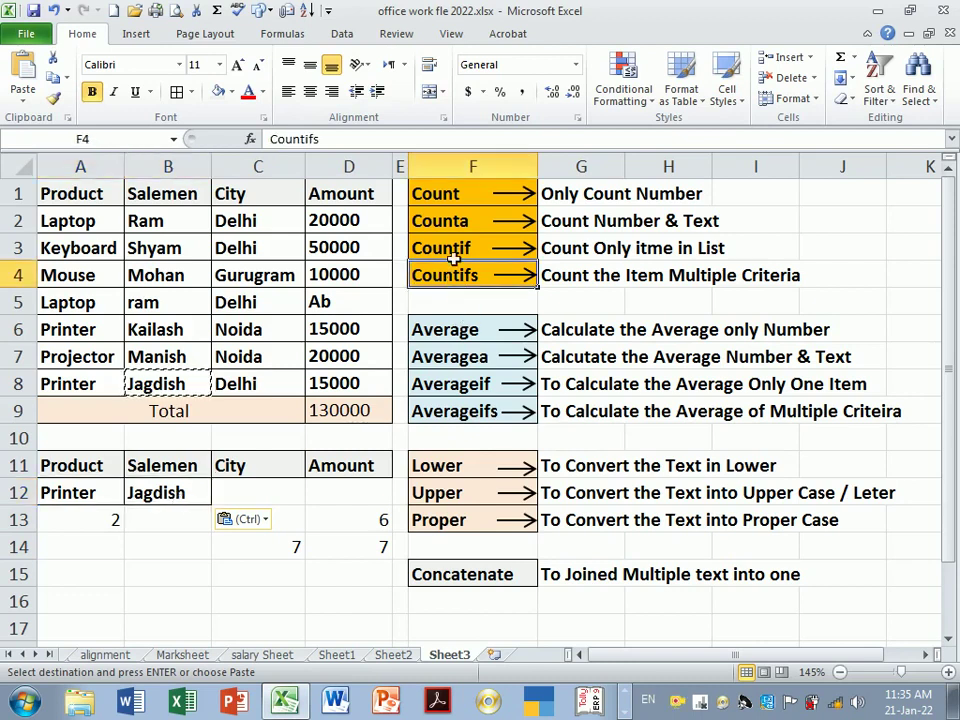
left_click(454, 253)
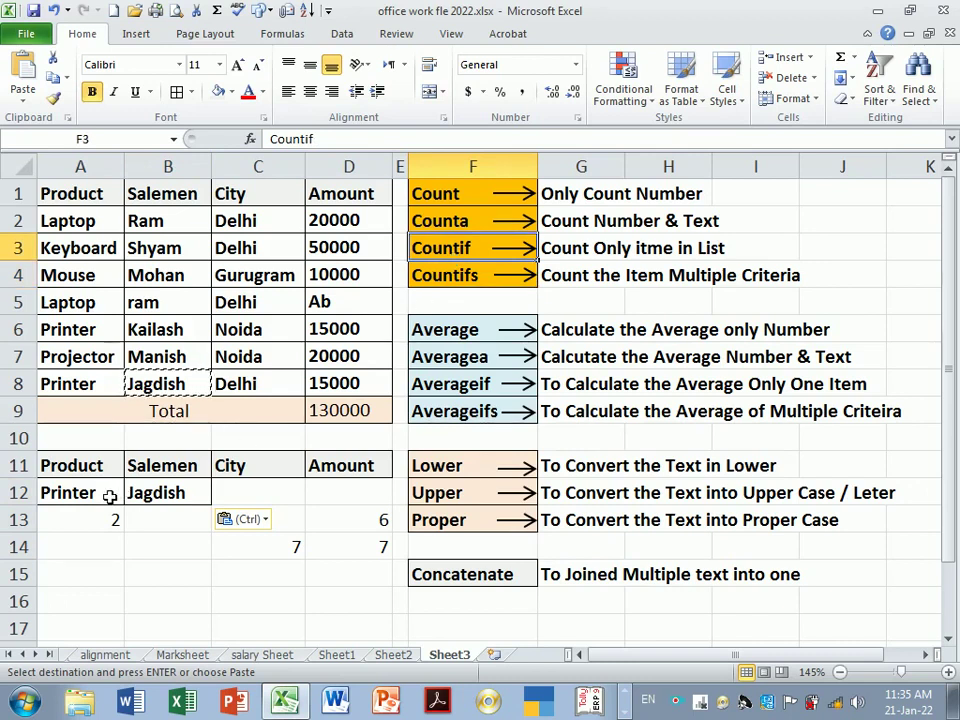
left_click(162, 497)
left_click(66, 495)
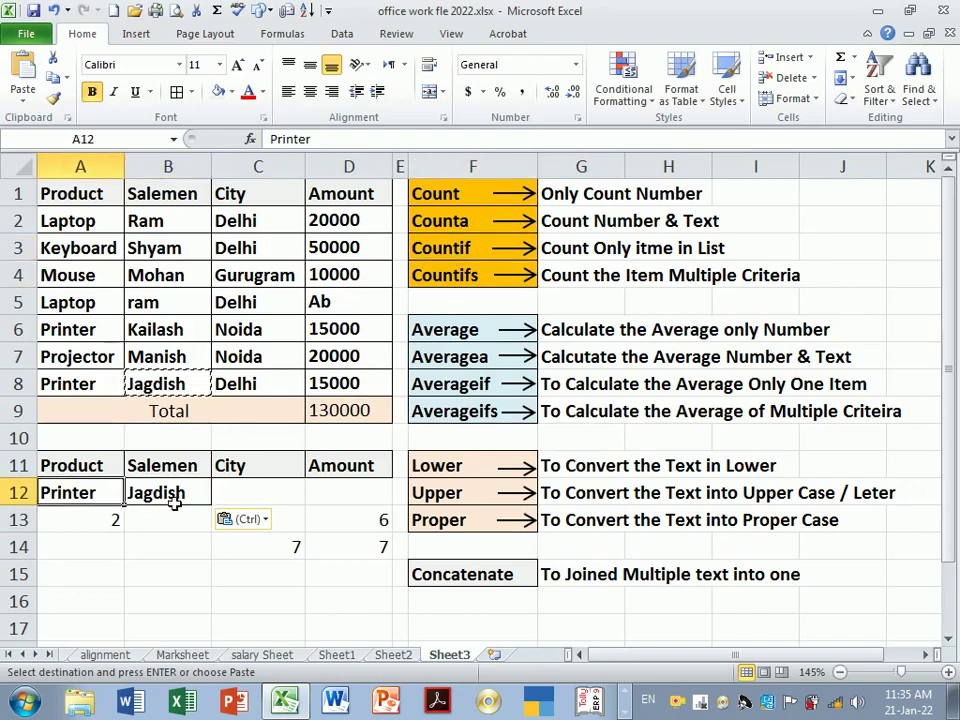
left_click(162, 495)
left_click(172, 528)
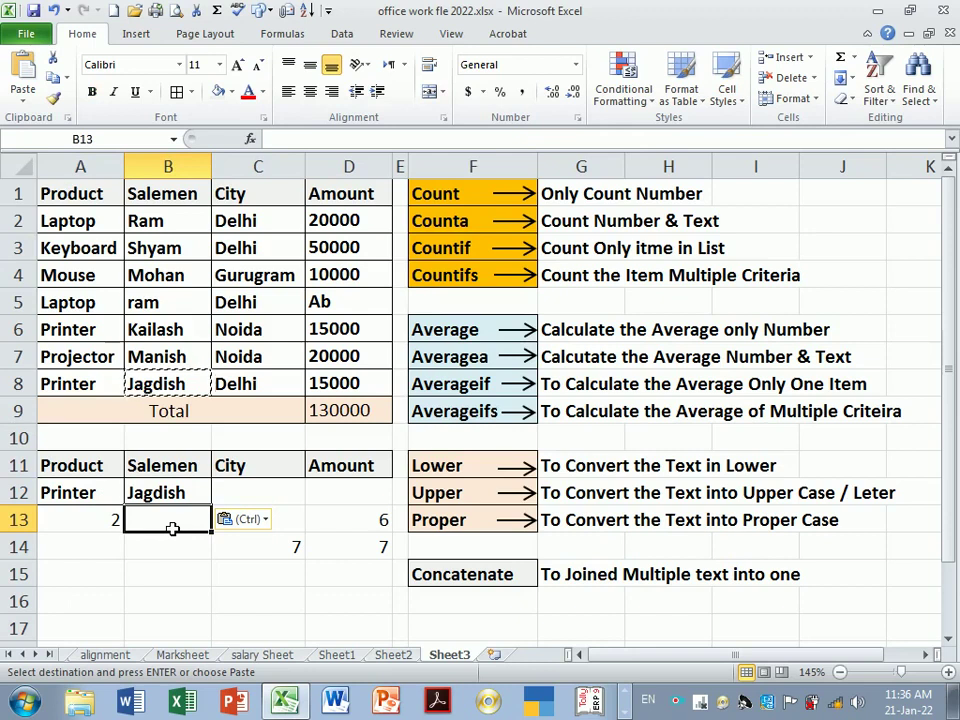
Start =COUNTIFS in B13 with product range A1:A8 and criterion A12 (Printer)
type("=co")
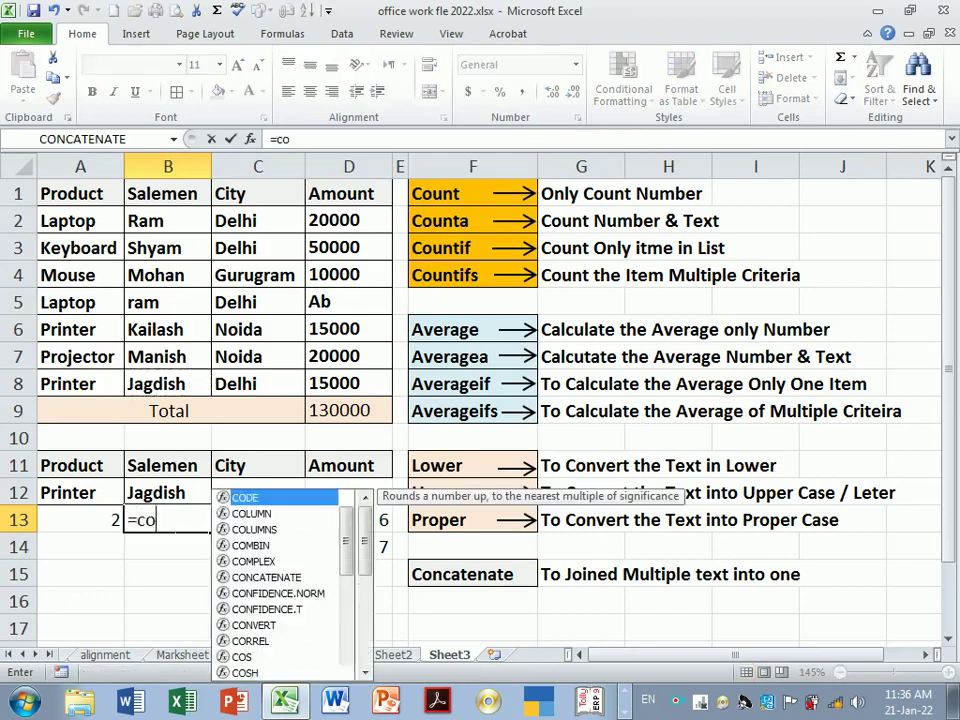
type("unt")
key("Down")
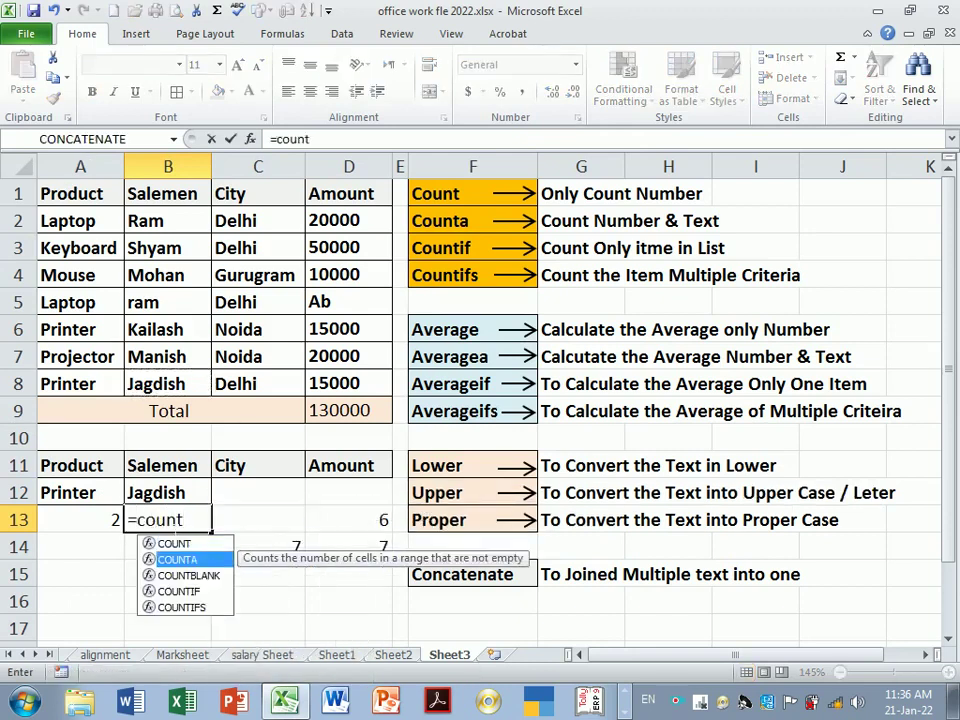
key("Down")
key("Down")
key("Down")
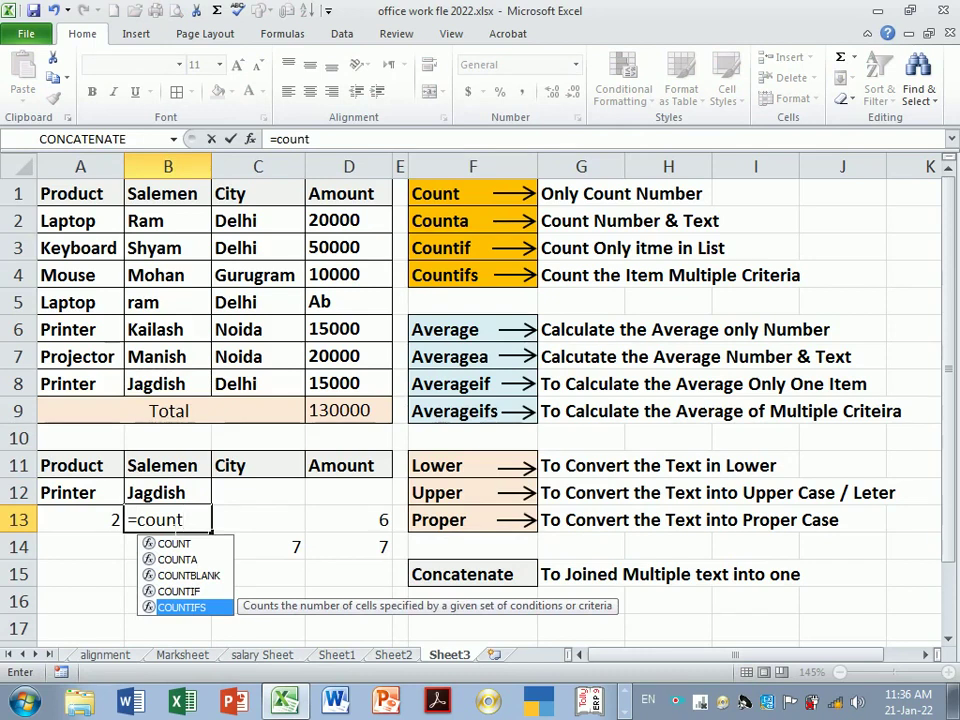
key("Tab")
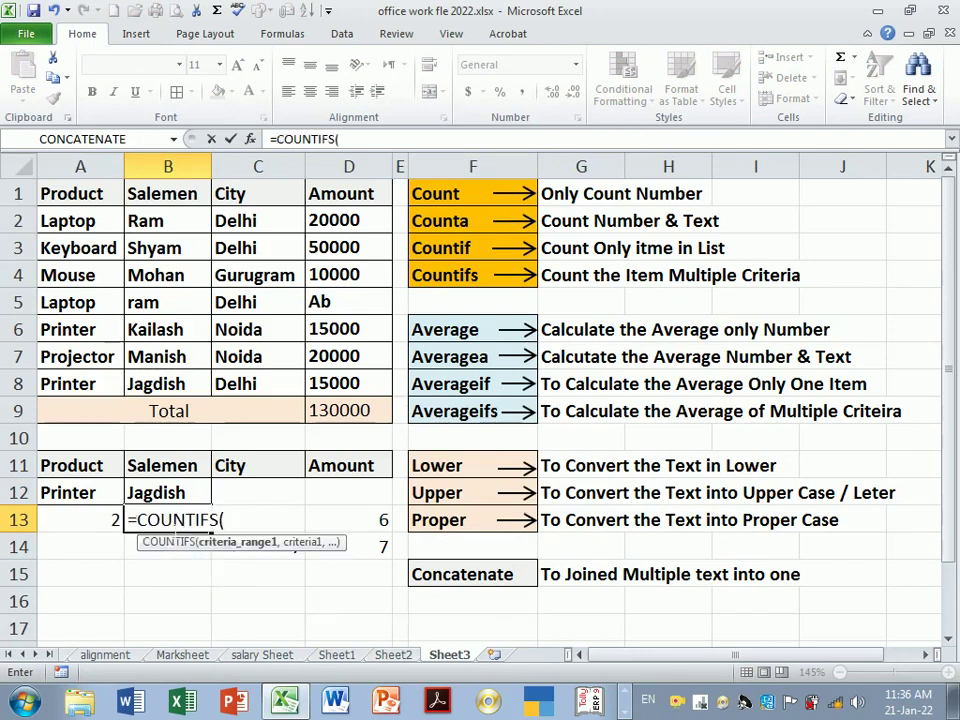
left_click_drag(197, 558, 195, 617)
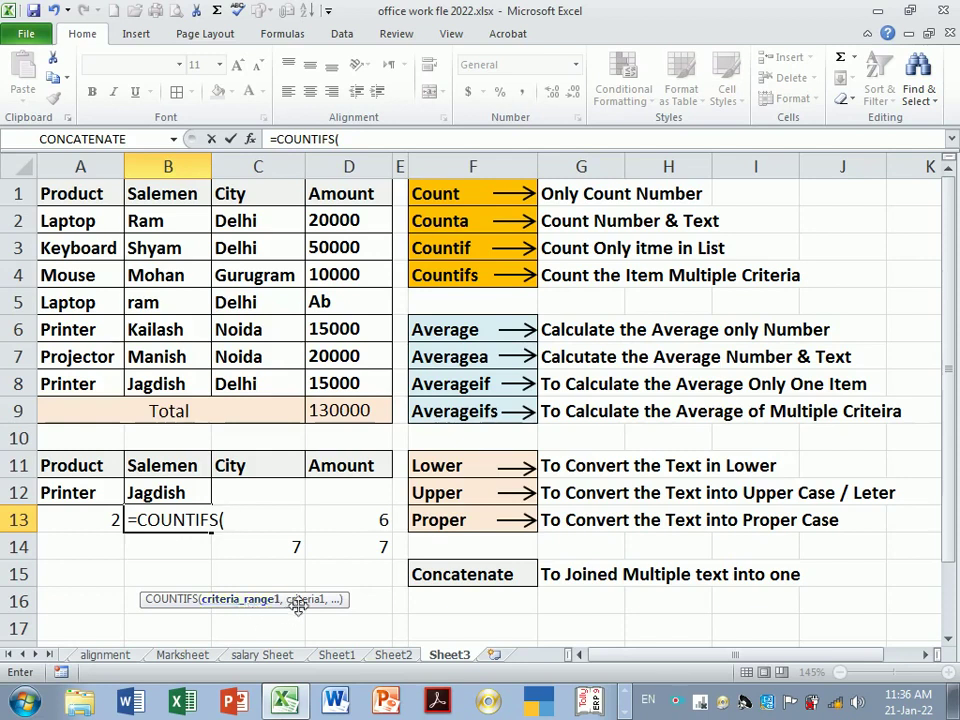
left_click_drag(304, 606, 334, 614)
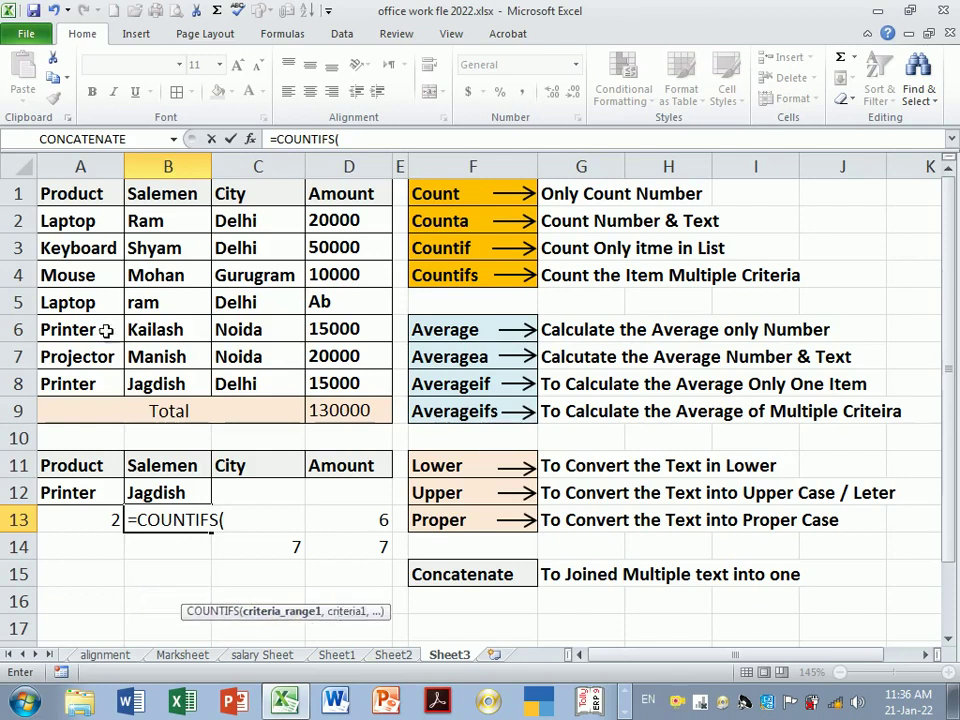
left_click_drag(80, 192, 80, 385)
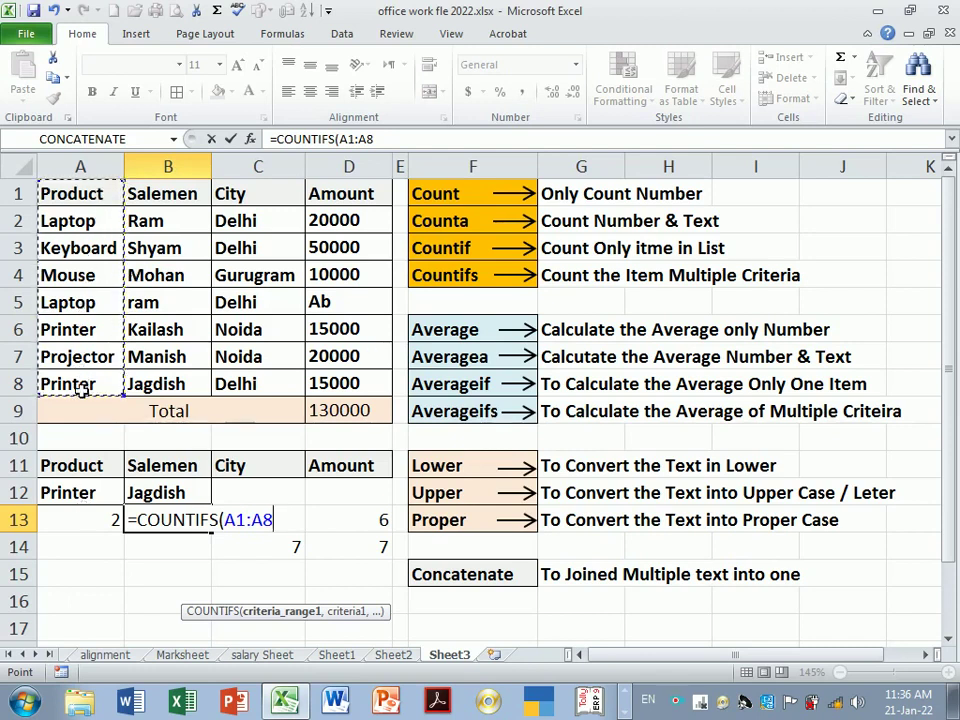
type(",")
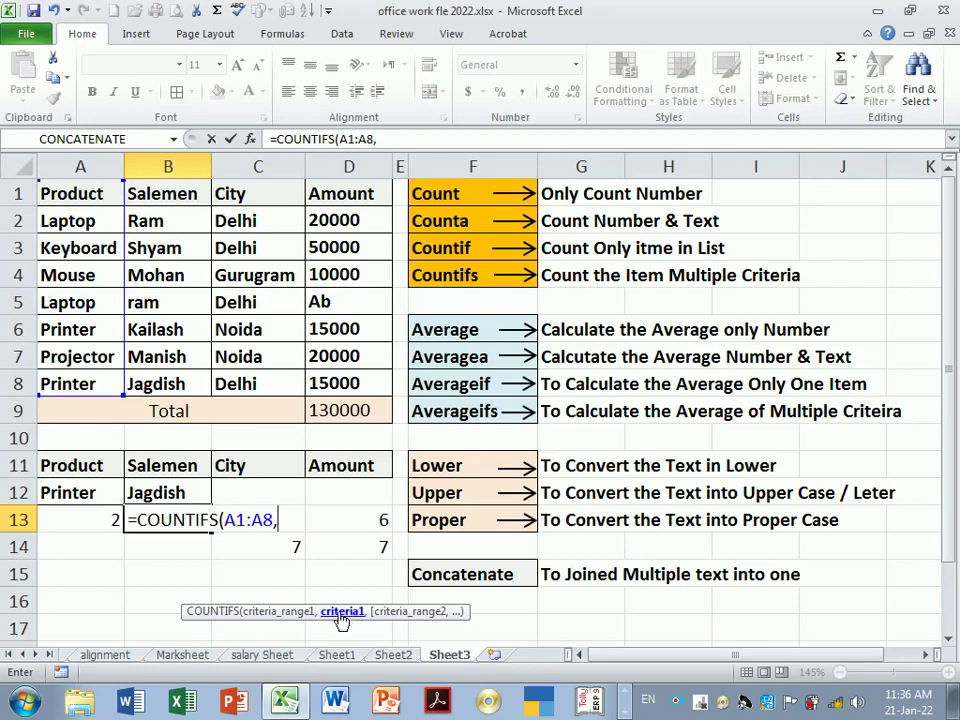
left_click(107, 500)
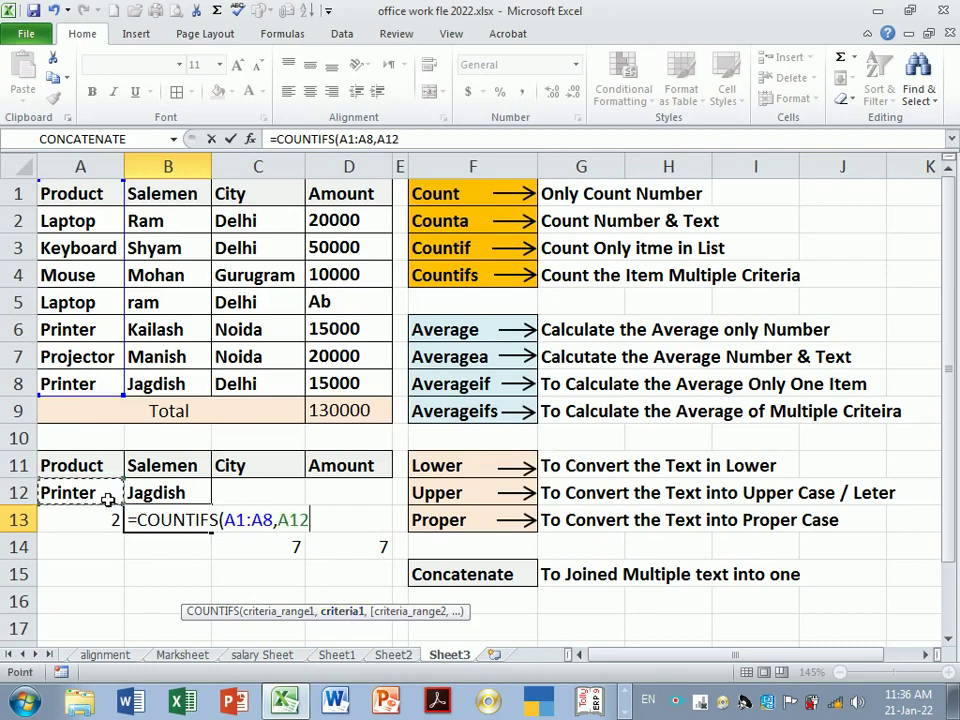
Add salesman range B1:B8 with criterion B12, commit the formula giving 1, and reopen it for review
type(",")
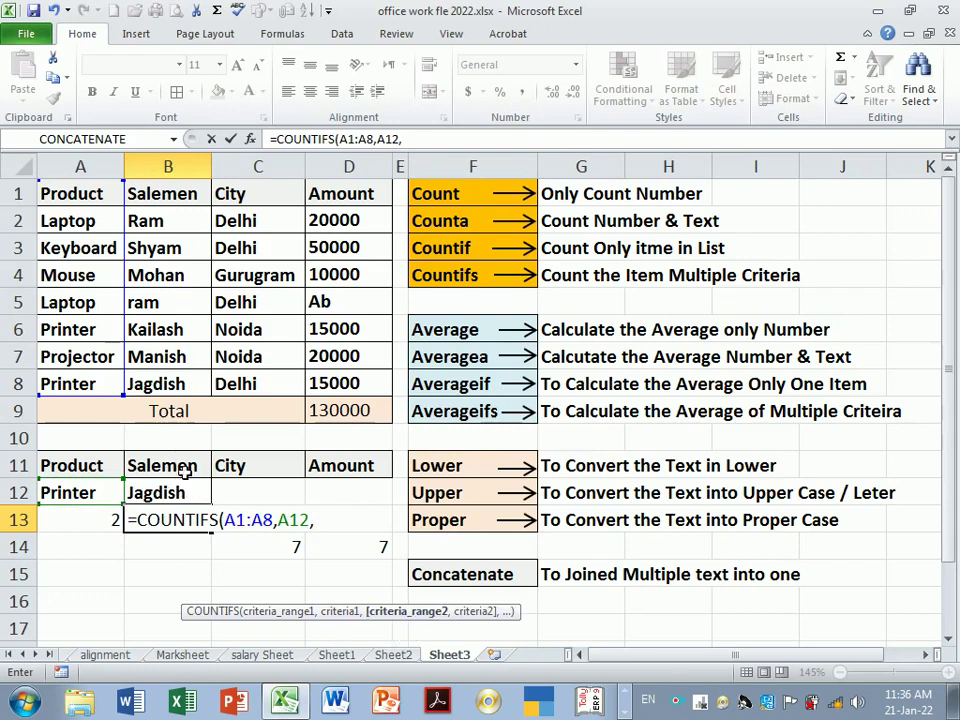
left_click_drag(185, 195, 181, 390)
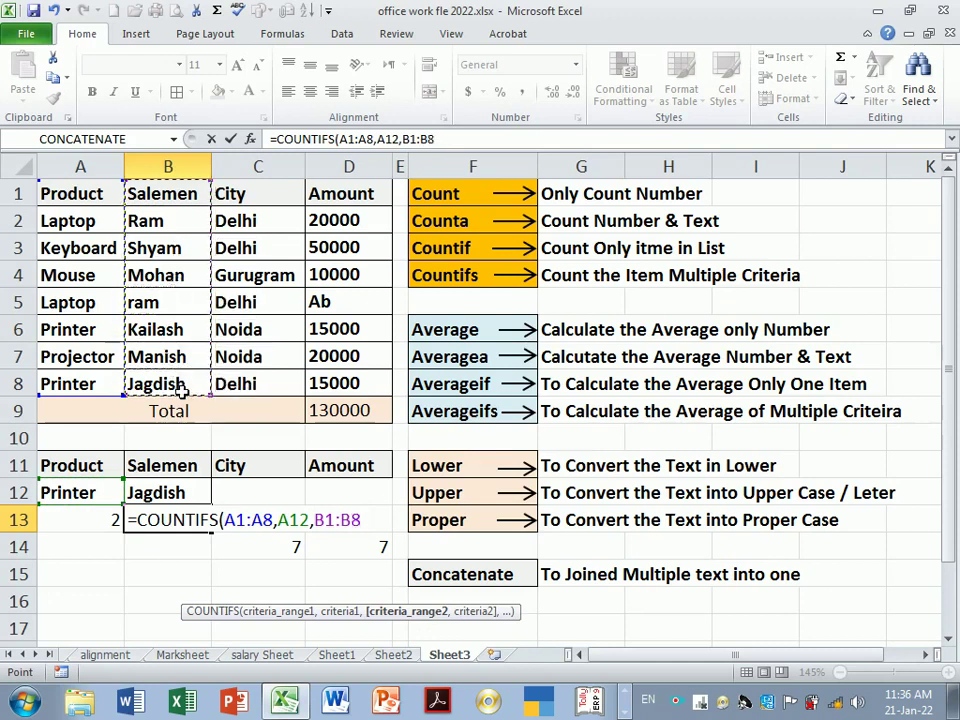
type(",")
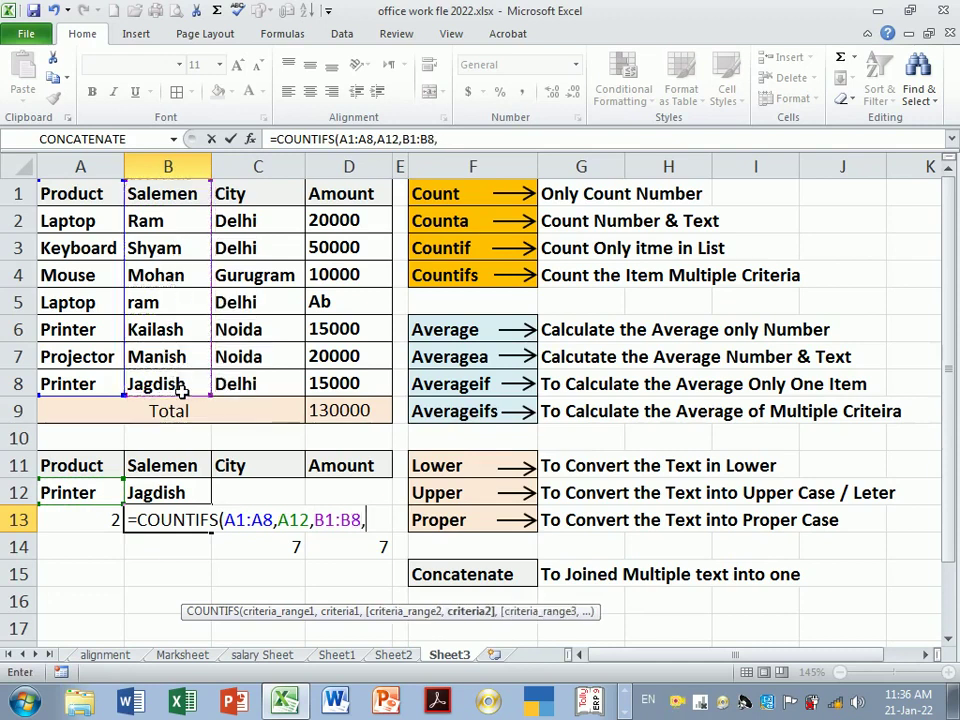
left_click(189, 503)
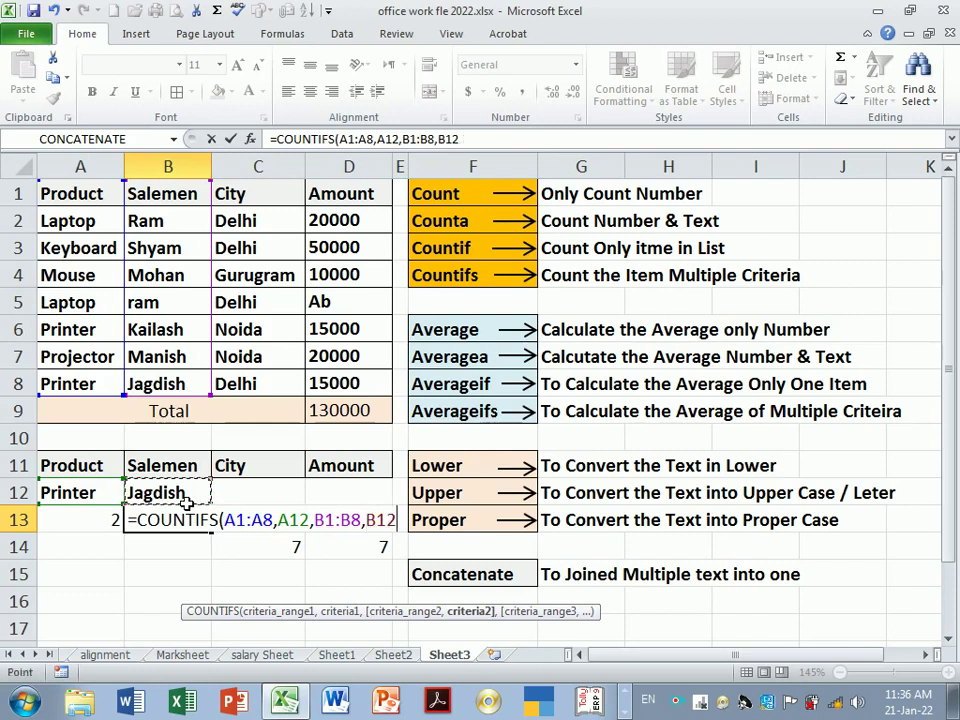
key("Return")
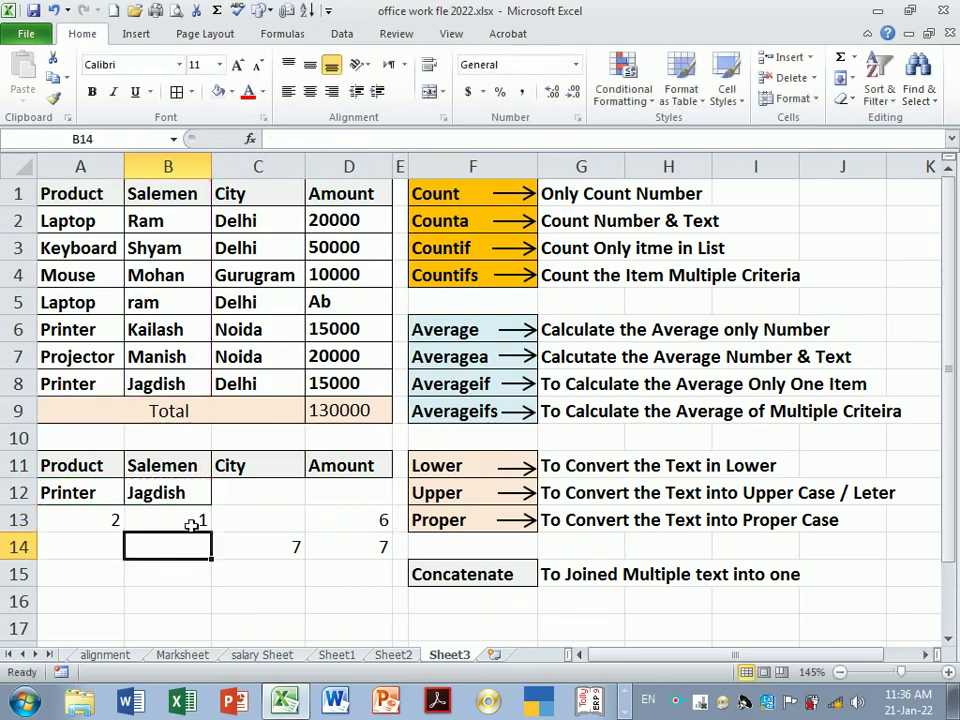
double_click(191, 519)
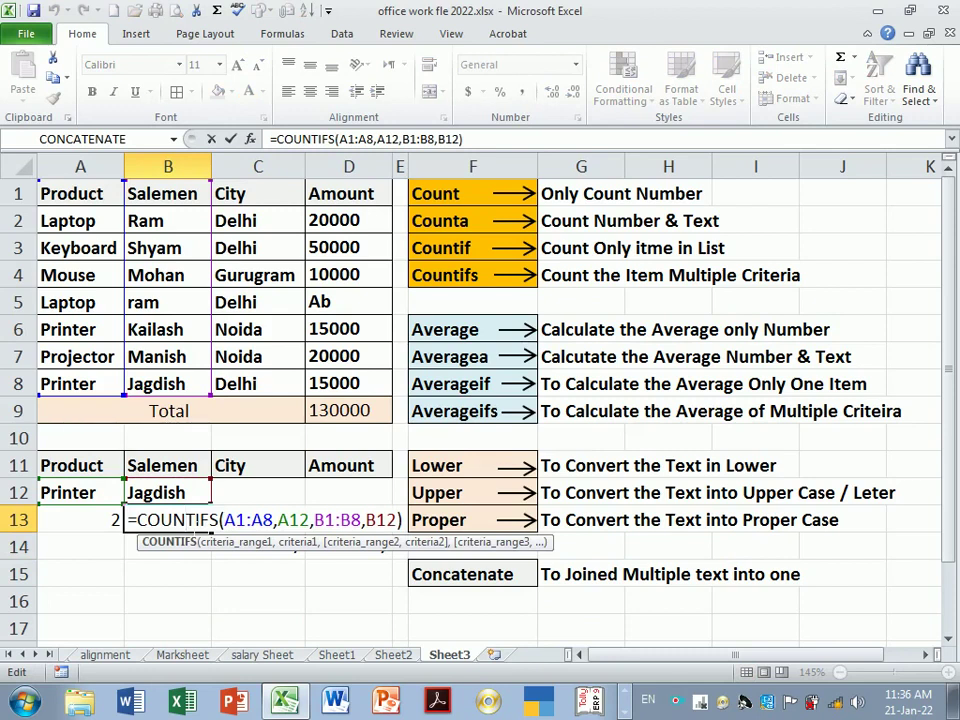
Leave B13's formula unchanged and select the Delhi entry in C8
key("Return")
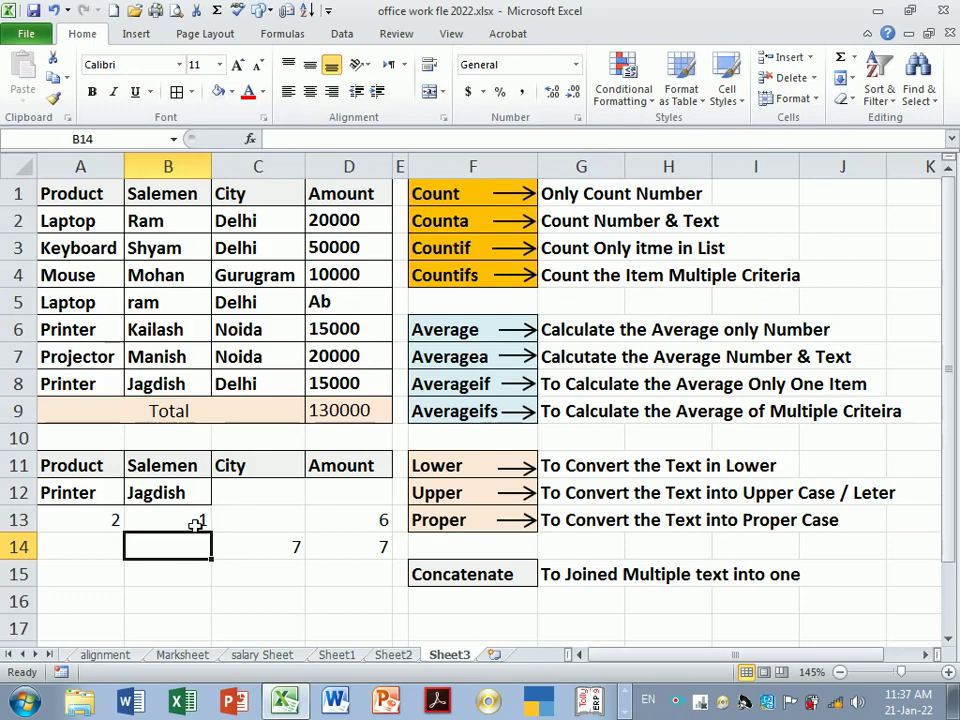
left_click(268, 496)
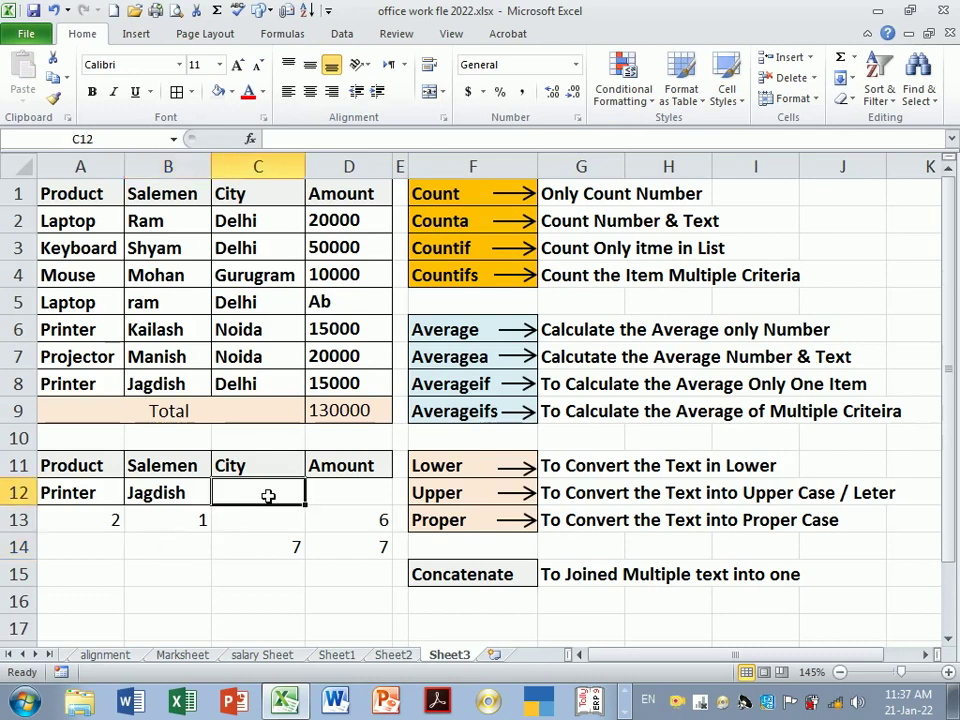
left_click(254, 393)
Copy Delhi from C8 and paste it into the City criterion cell C12
key("ctrl+c")
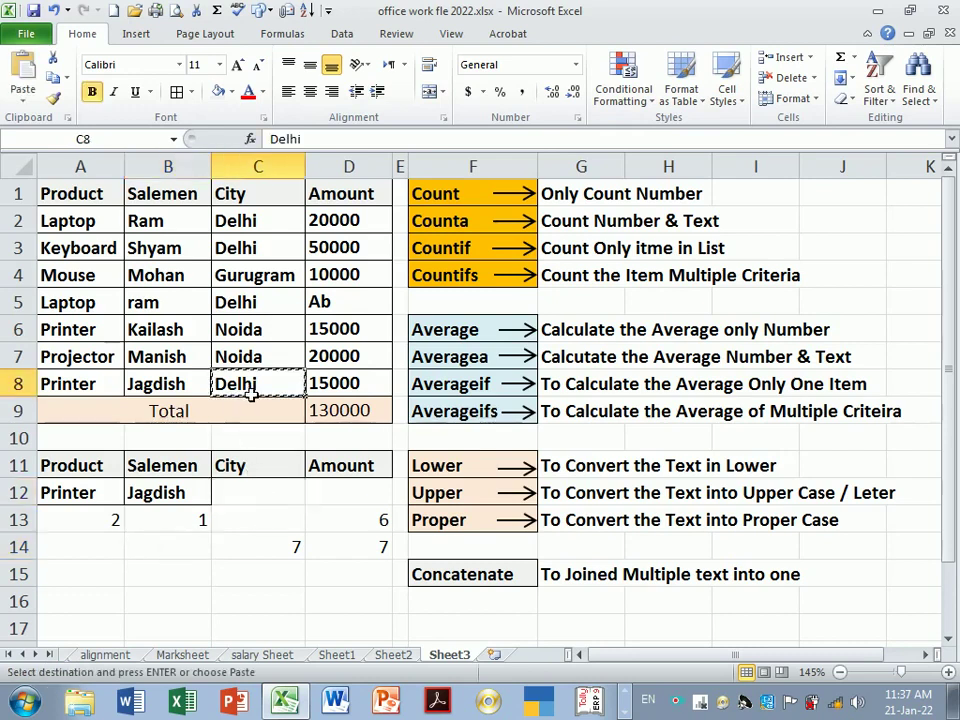
left_click(269, 500)
key("ctrl+v")
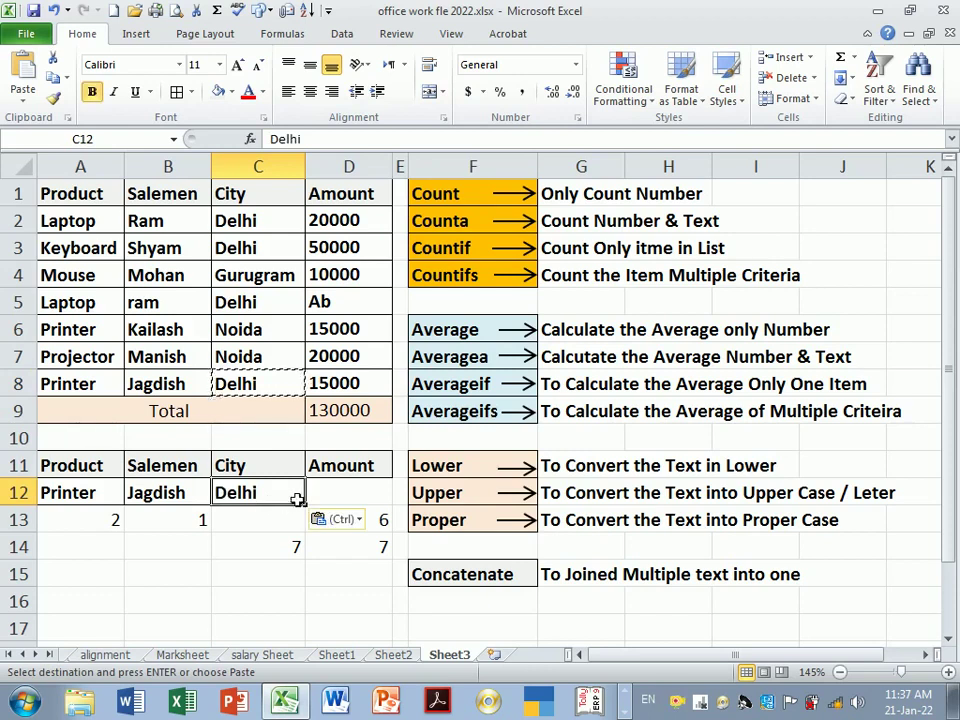
Start =COUNTIFS in C13 with product range A1:A8 and criterion A12
left_click(274, 525)
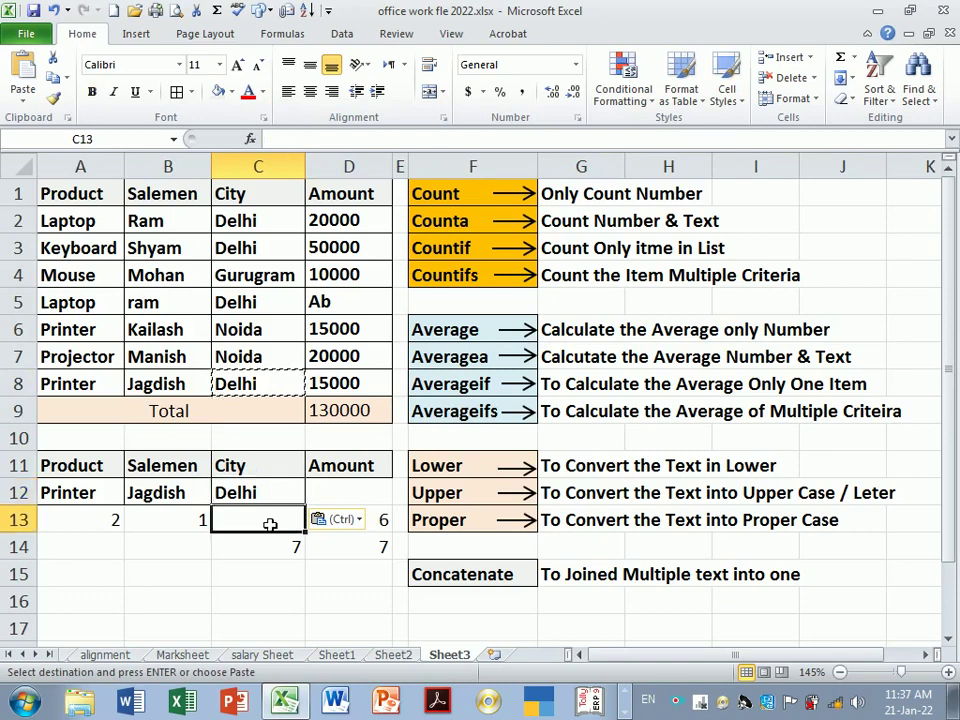
type("=count")
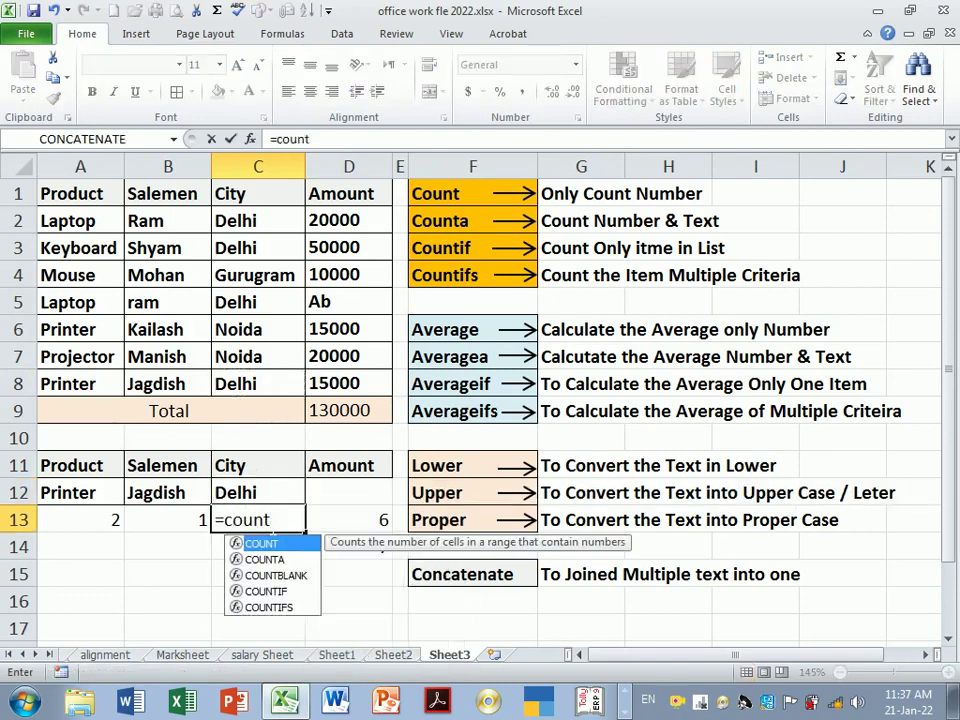
key("Down")
key("Down")
key("Down")
key("Down")
key("Tab")
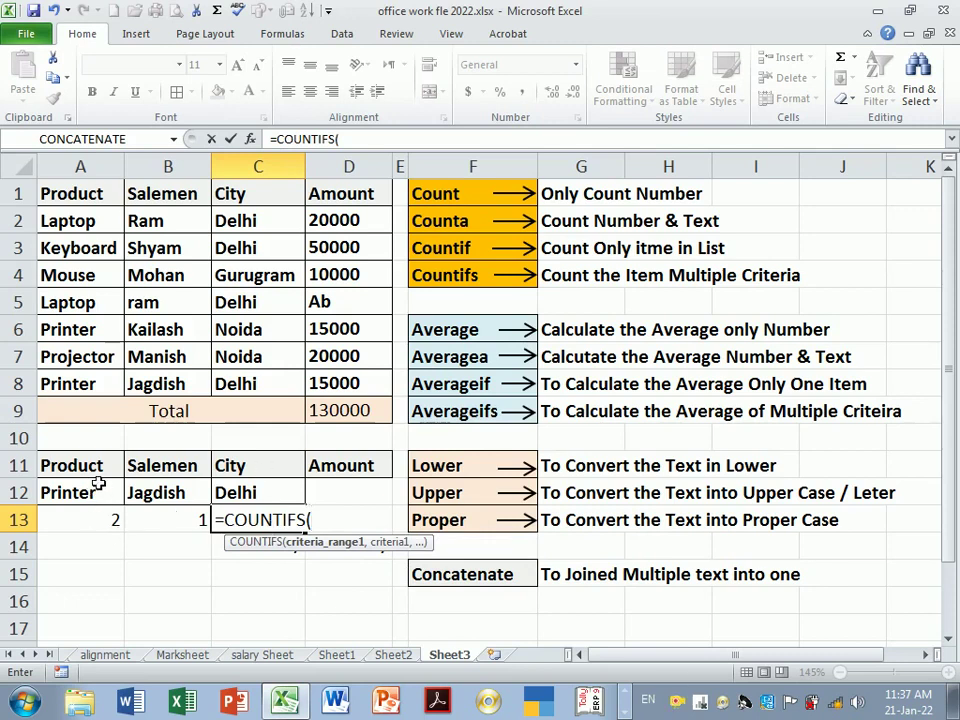
left_click(91, 196)
left_click_drag(91, 196, 103, 391)
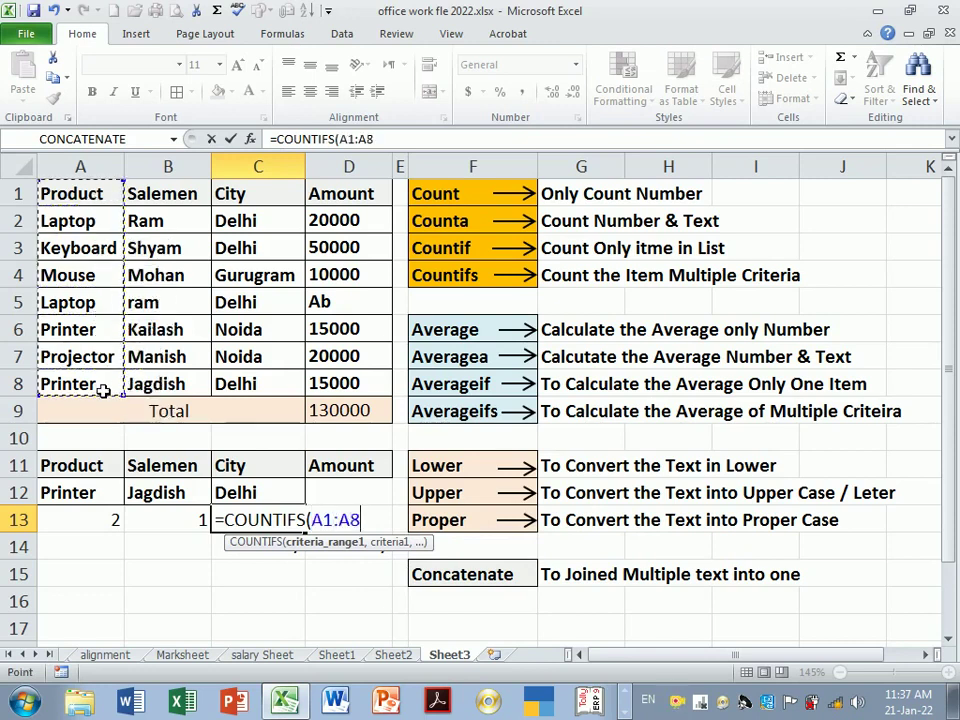
type(",")
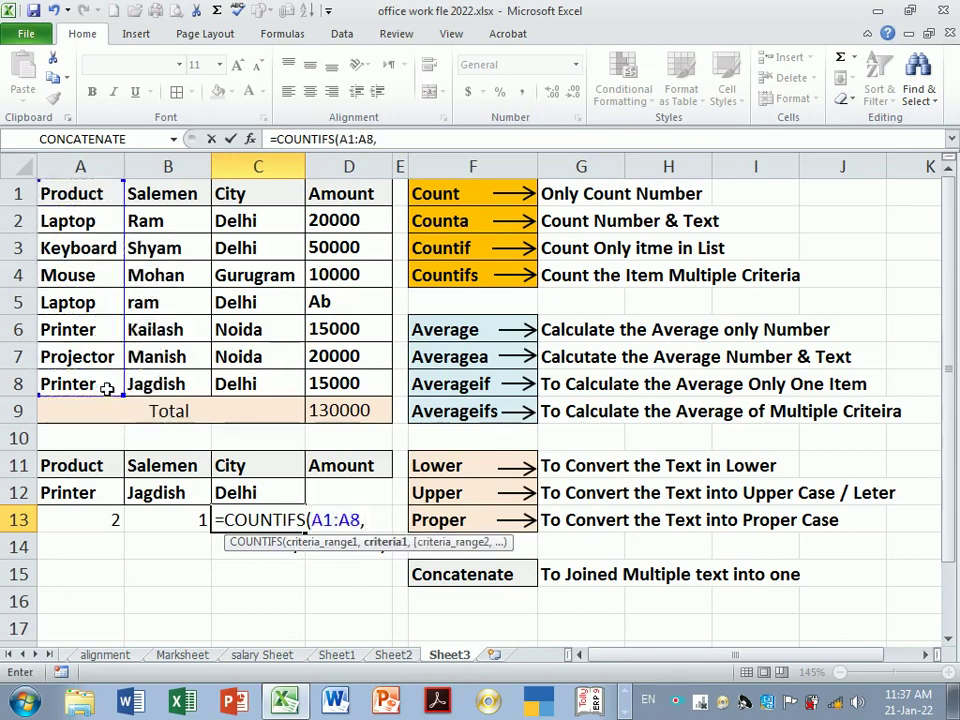
left_click(104, 493)
Add criteria pairs B1:B8/B12 and C1:C8/C12, committing the three-criteria count of 1
type(",")
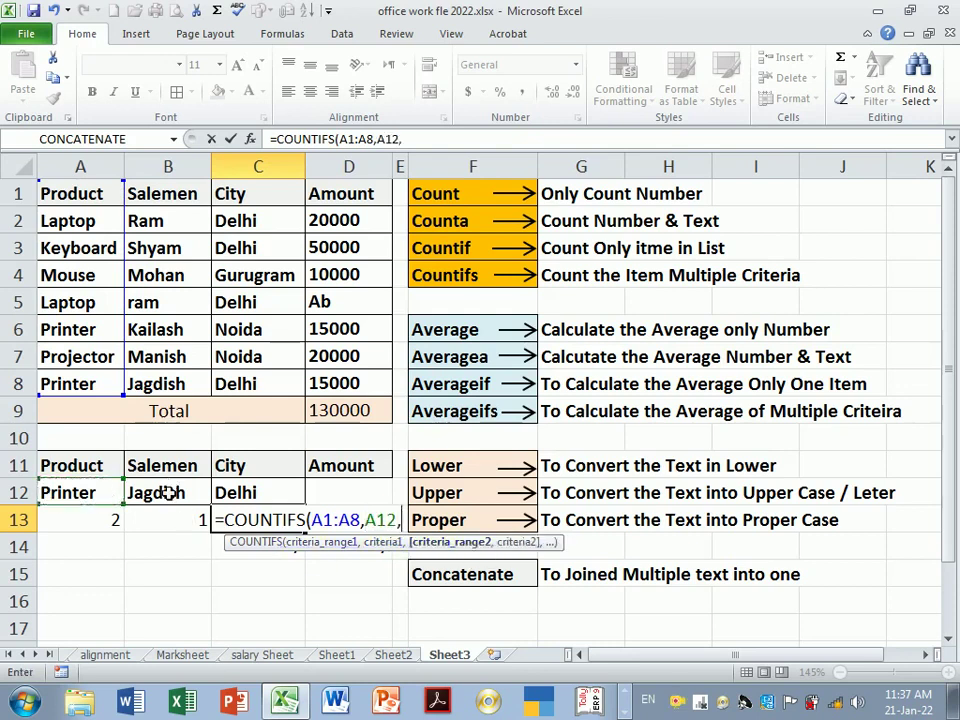
left_click_drag(174, 199, 172, 388)
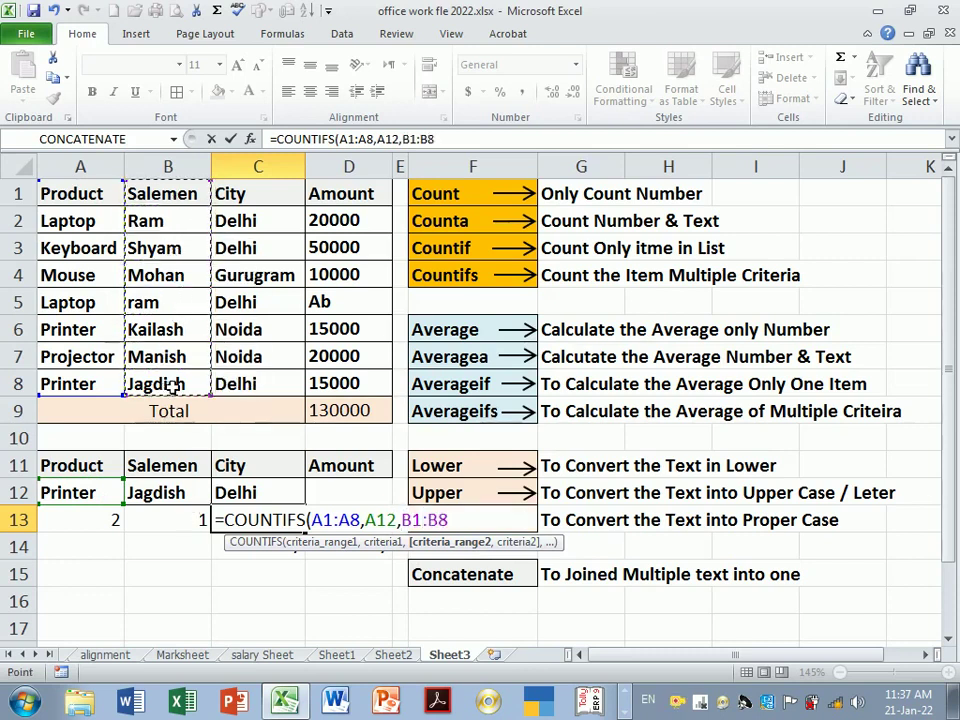
type(",")
left_click(188, 498)
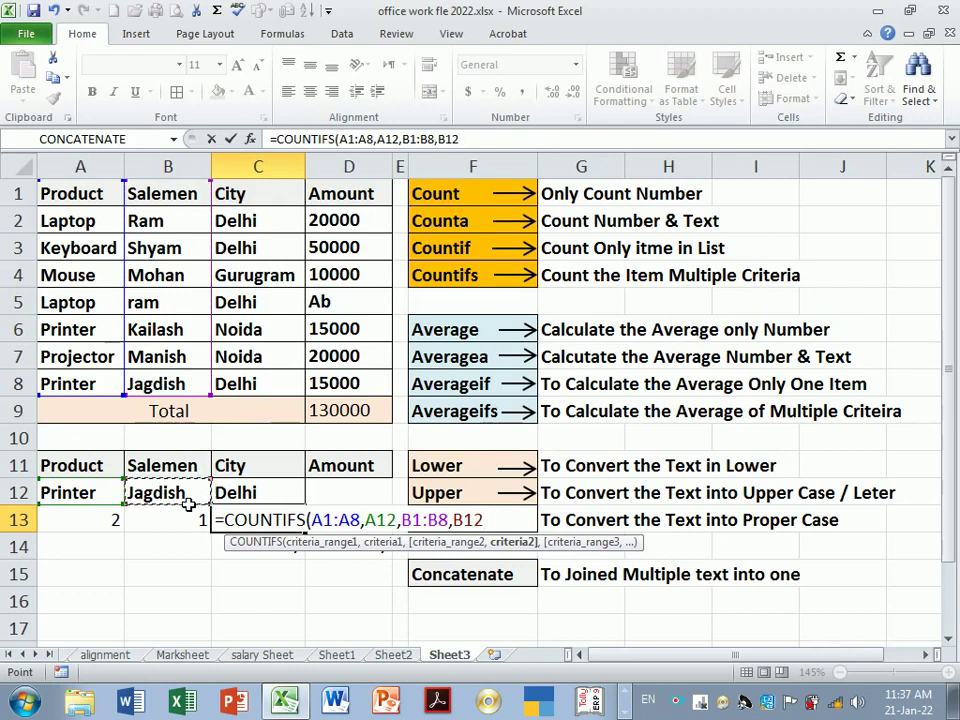
type(",")
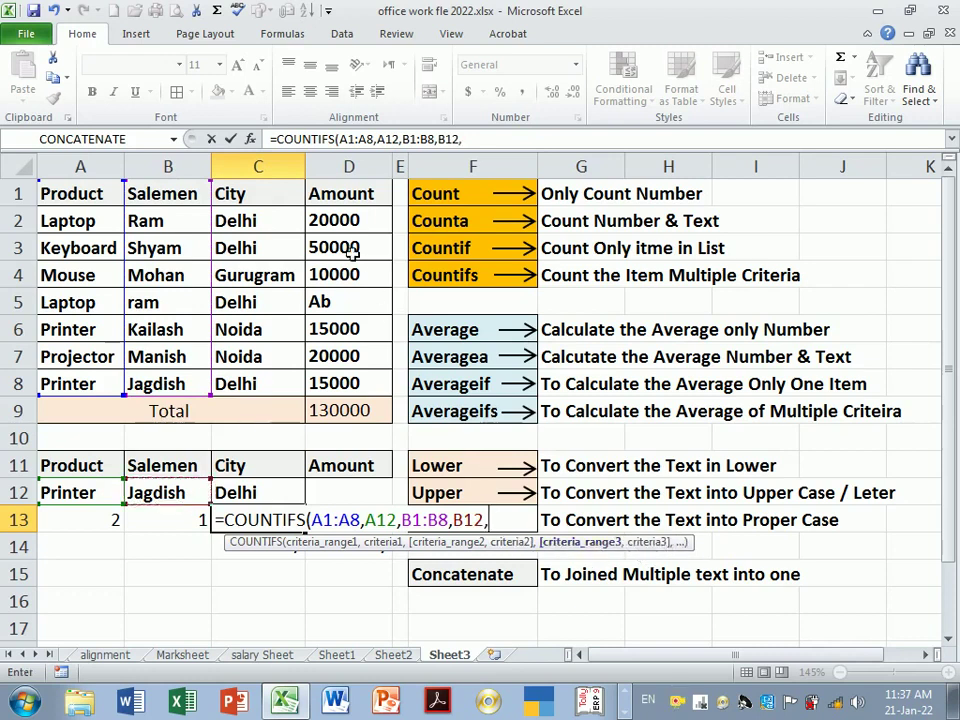
left_click_drag(280, 197, 276, 380)
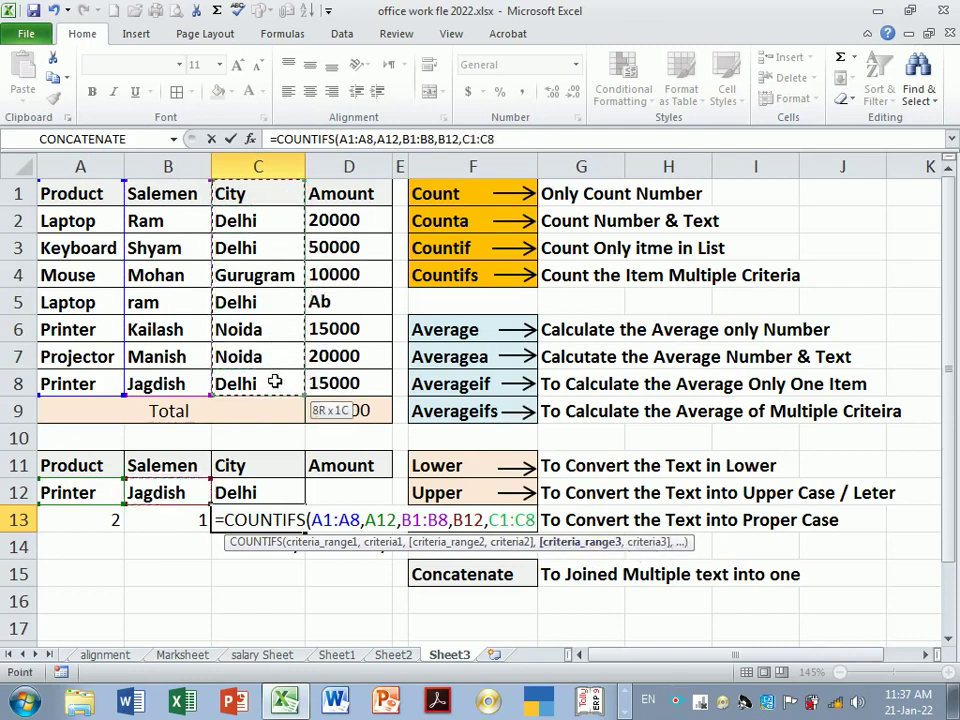
type(",")
left_click(271, 489)
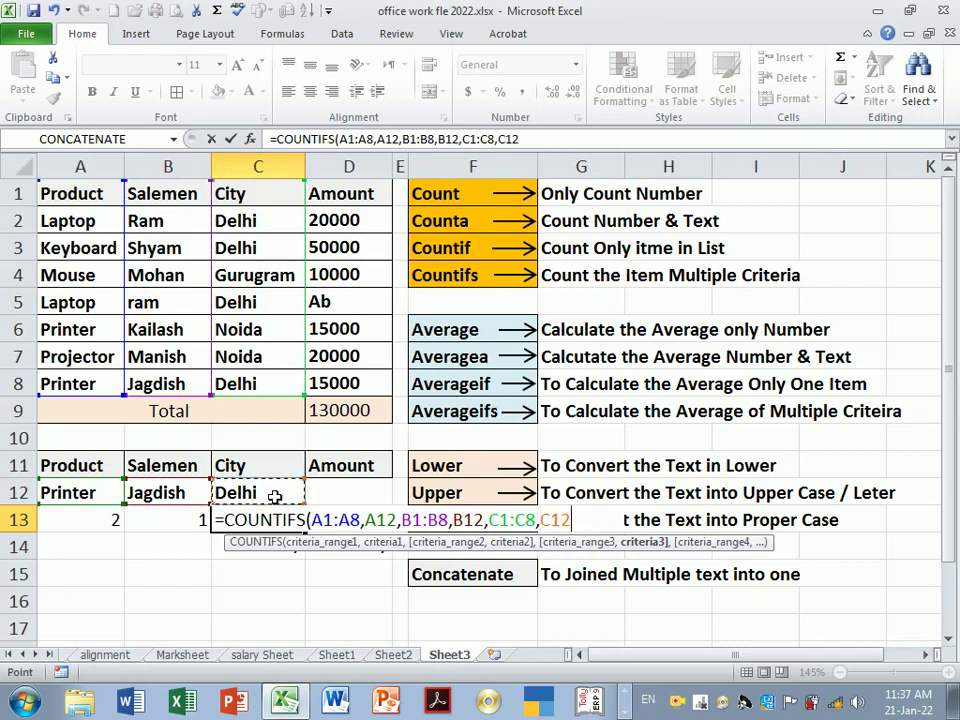
key("Return")
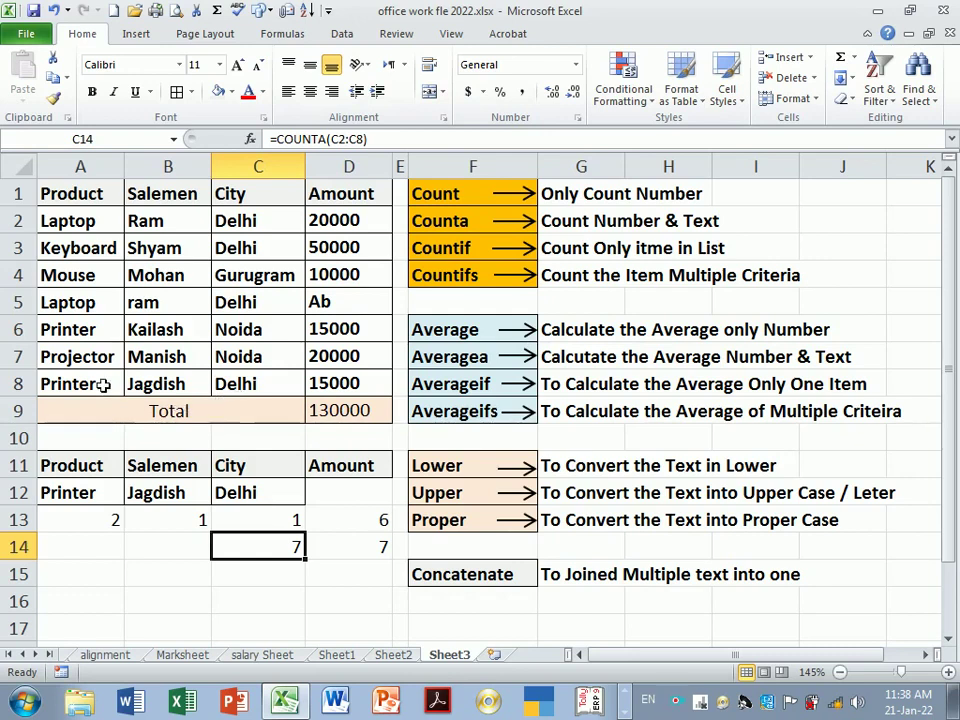
Copy A8:C8 over row 7 and recheck C13's formula, which now counts 2
left_click(103, 385)
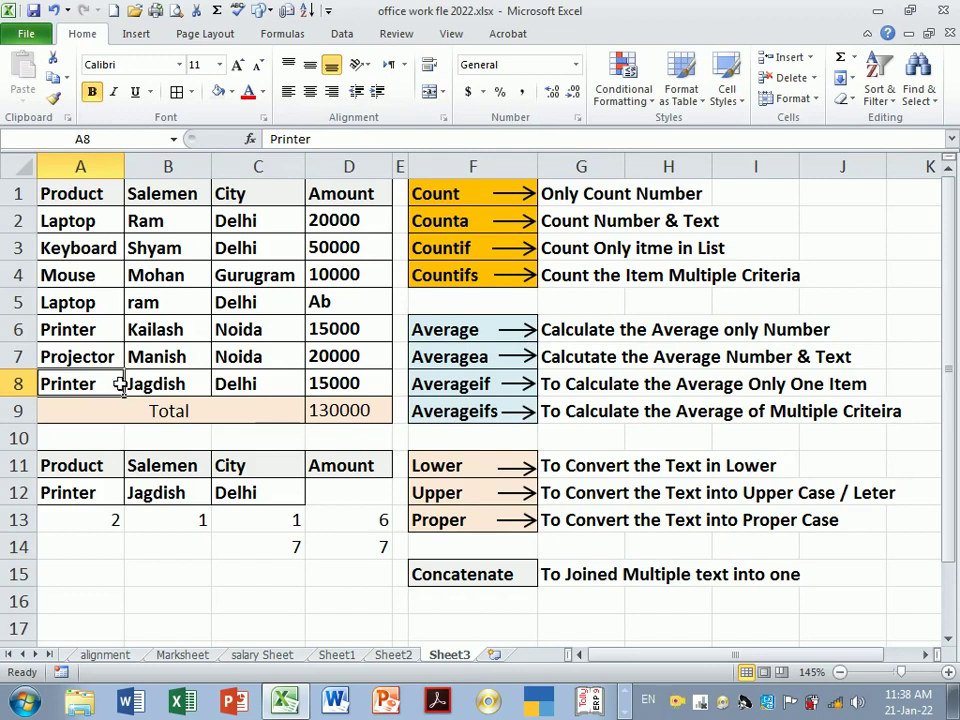
left_click_drag(103, 385, 220, 385)
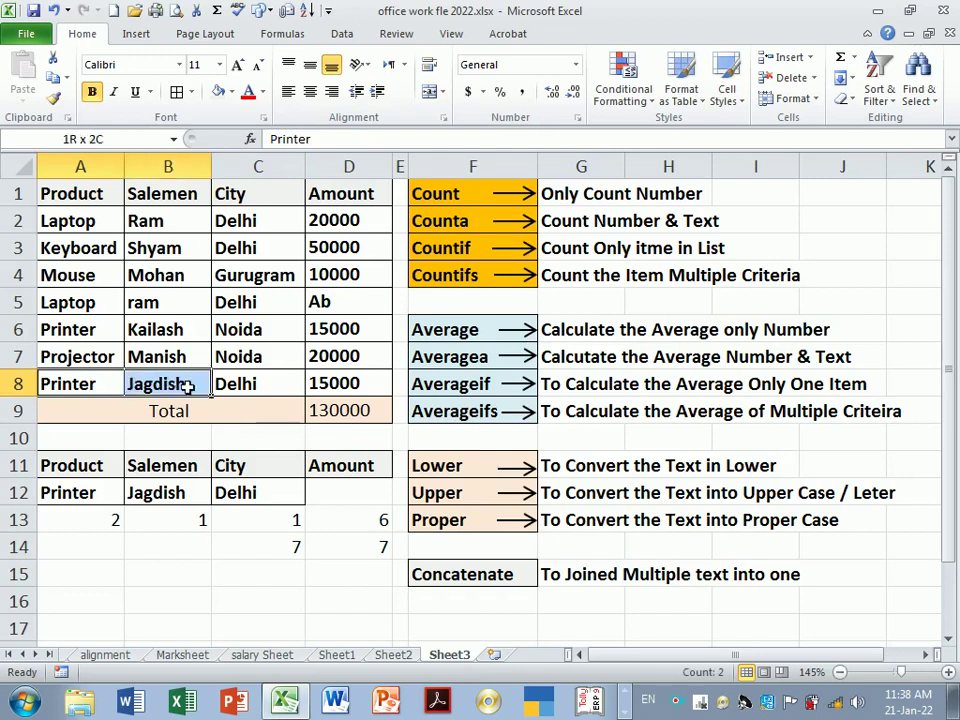
key("ctrl+c")
left_click(120, 357)
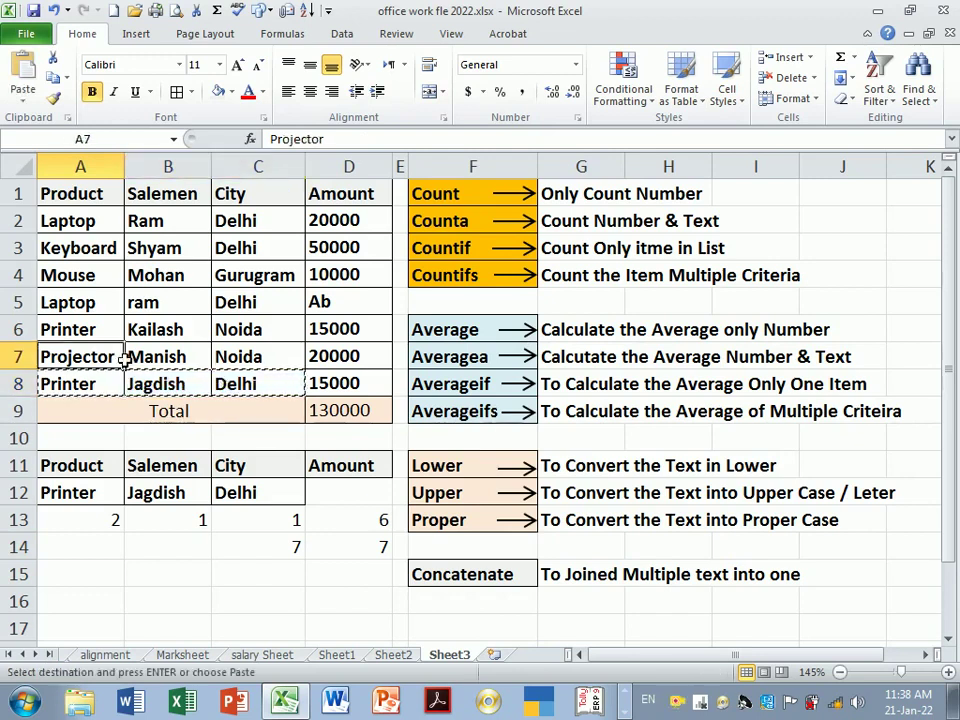
key("ctrl+v")
left_click(262, 552)
left_click(258, 520)
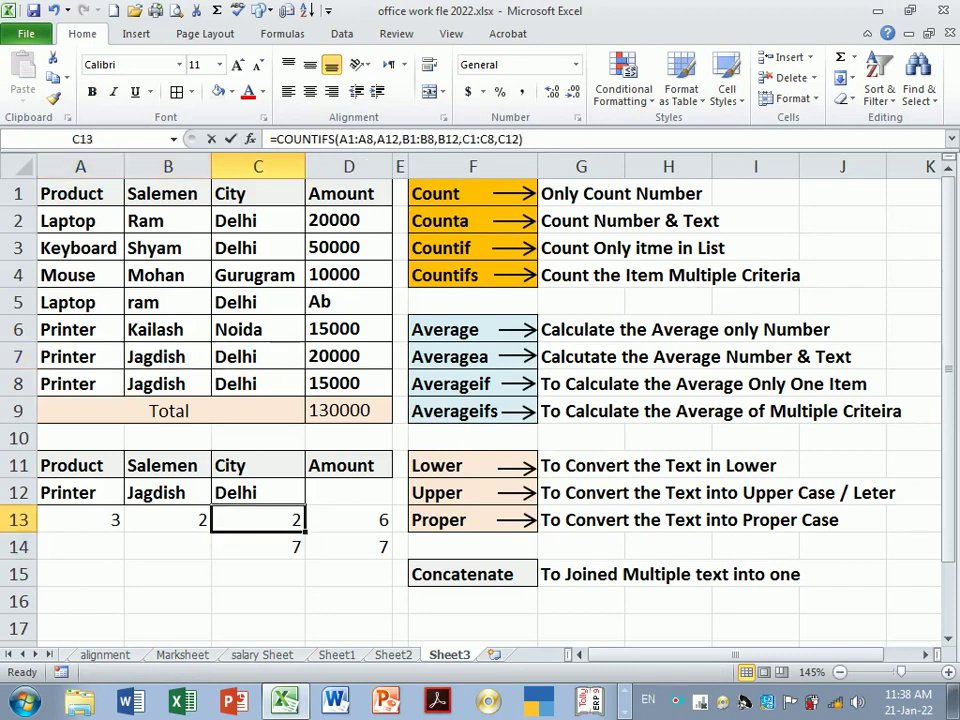
double_click(258, 520)
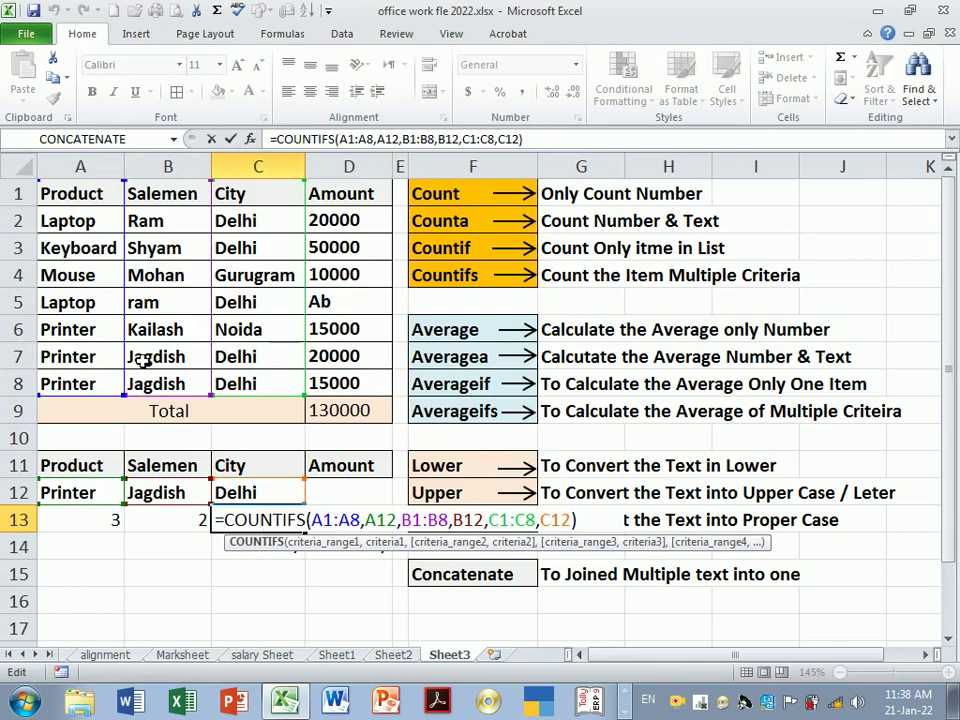
key("Return")
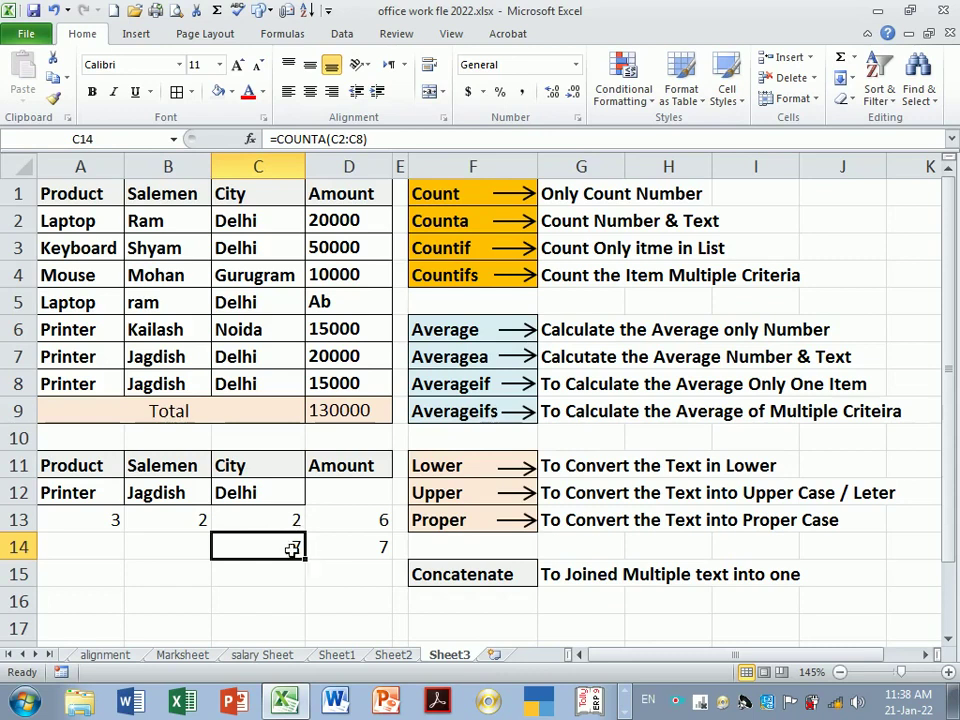
Clear the 7 results from C14:D14
left_click_drag(289, 549, 342, 549)
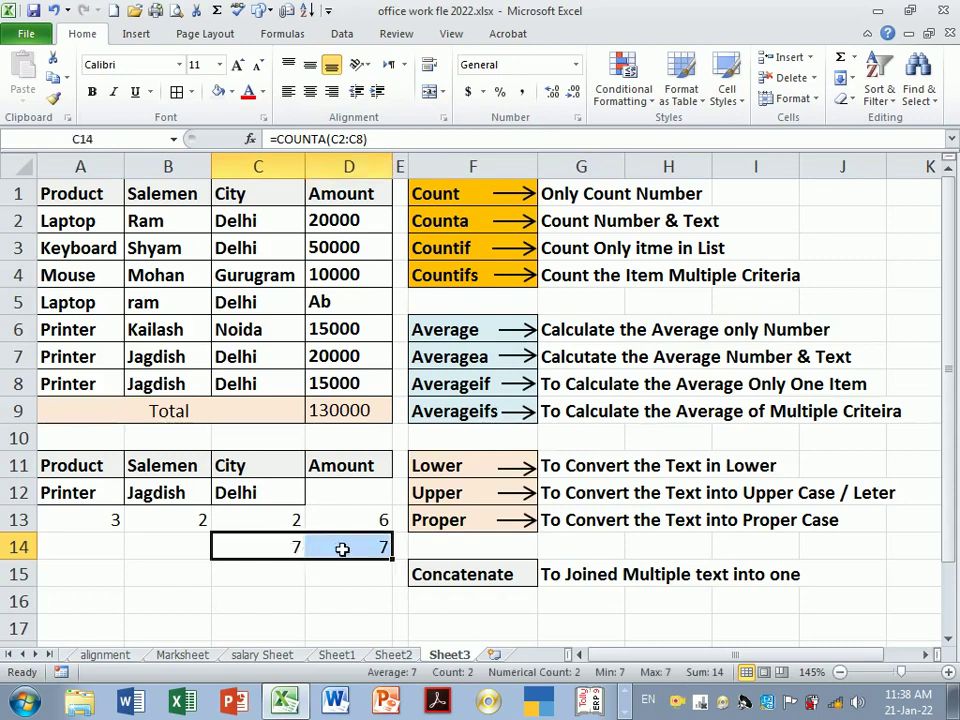
key("Delete")
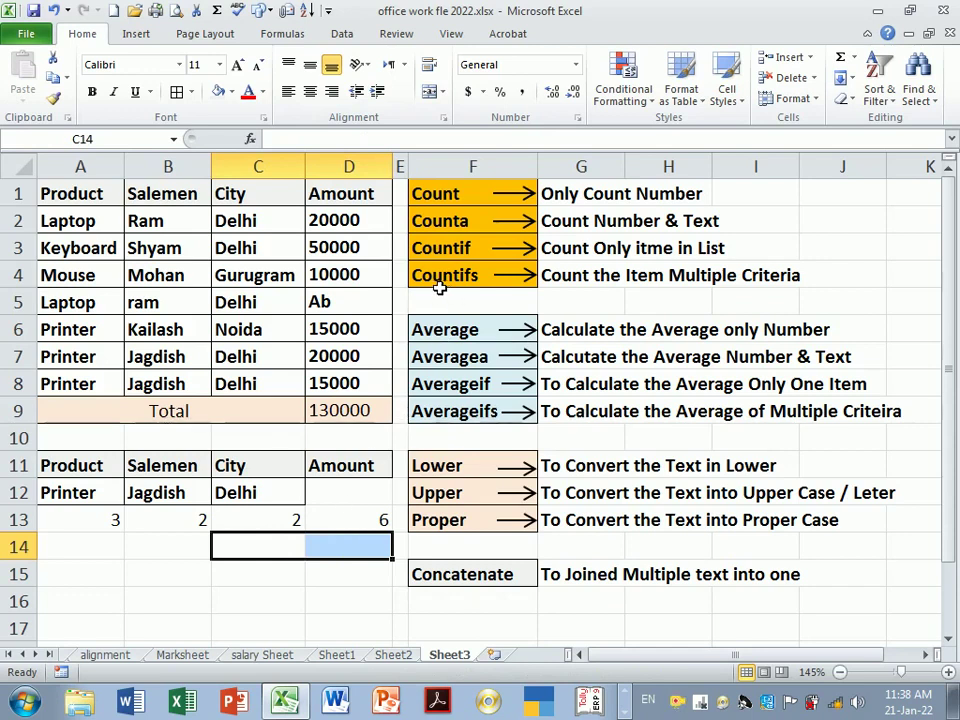
left_click(442, 338)
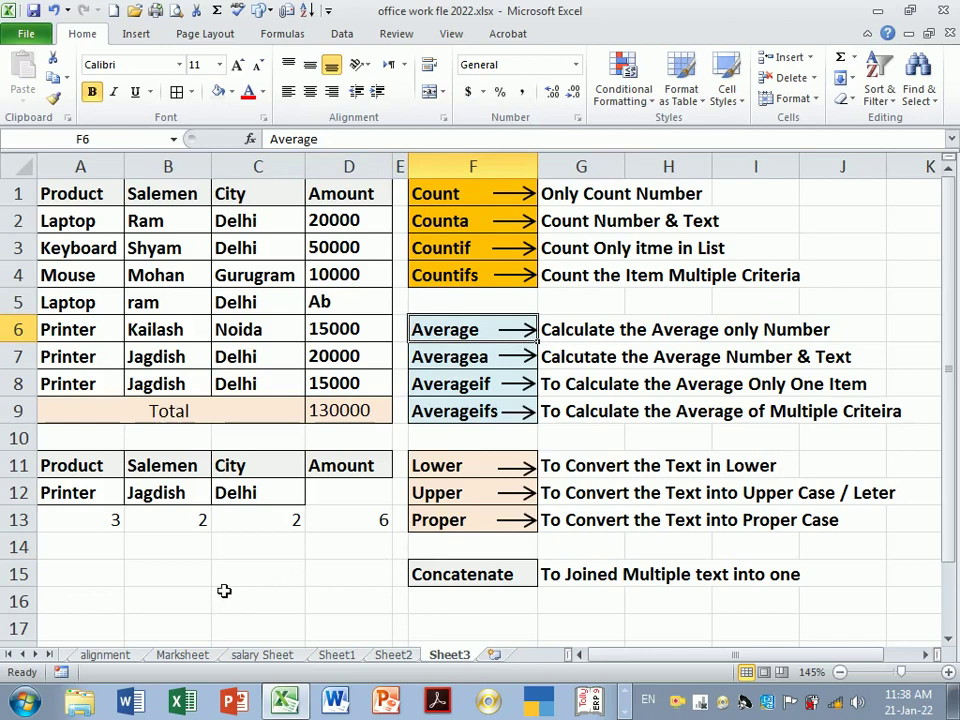
Enter 20, 30 and 50 into B14:B16
left_click(178, 553)
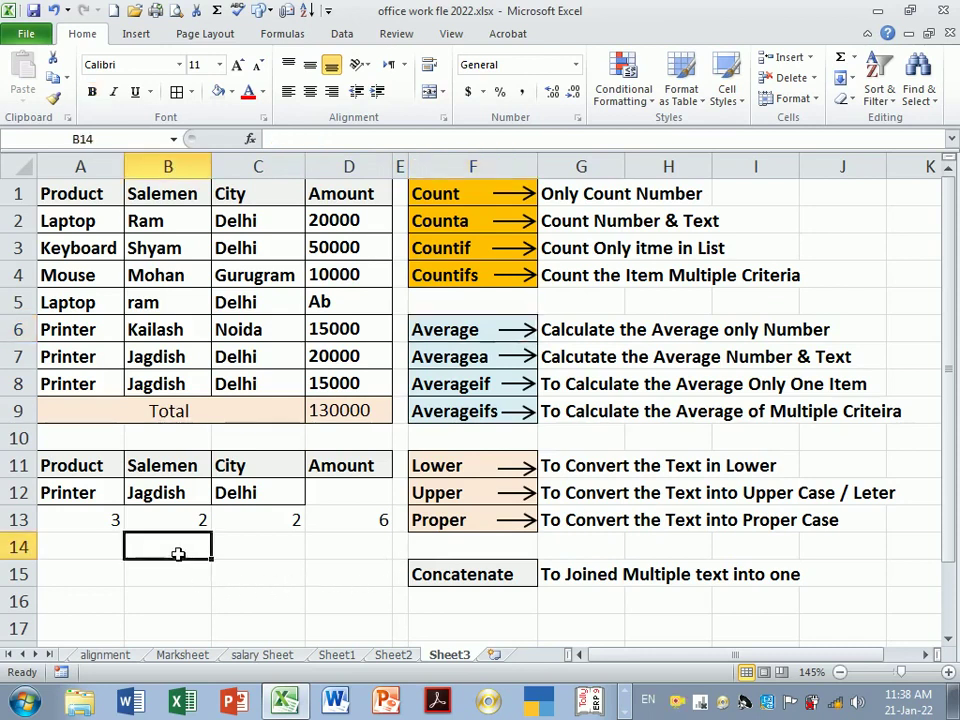
type("20")
key("Return")
type("3")
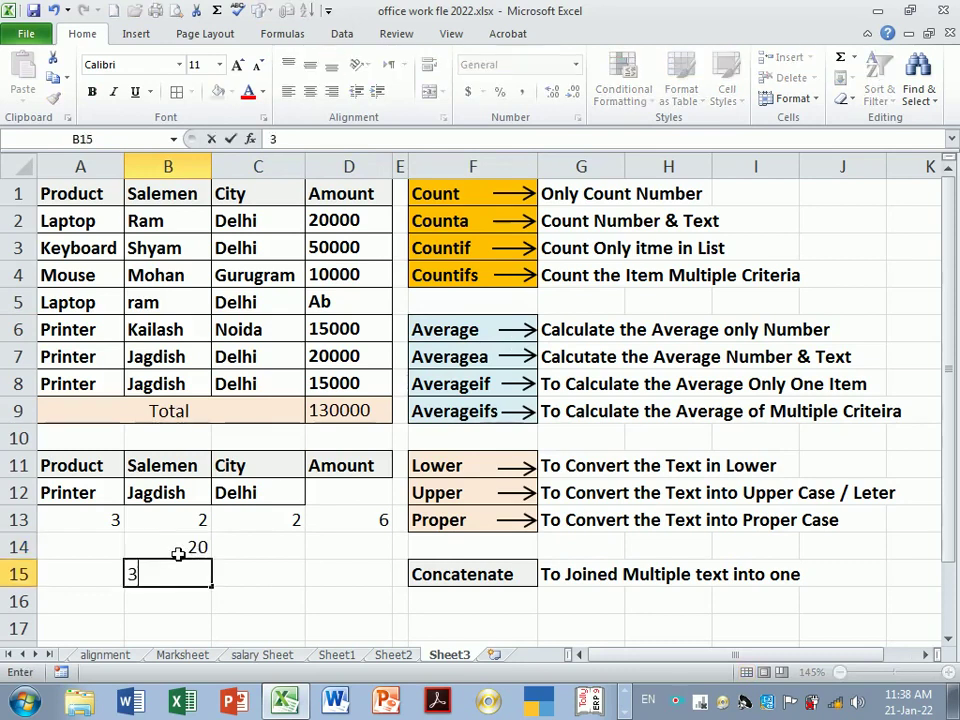
type("0")
key("Return")
type("50")
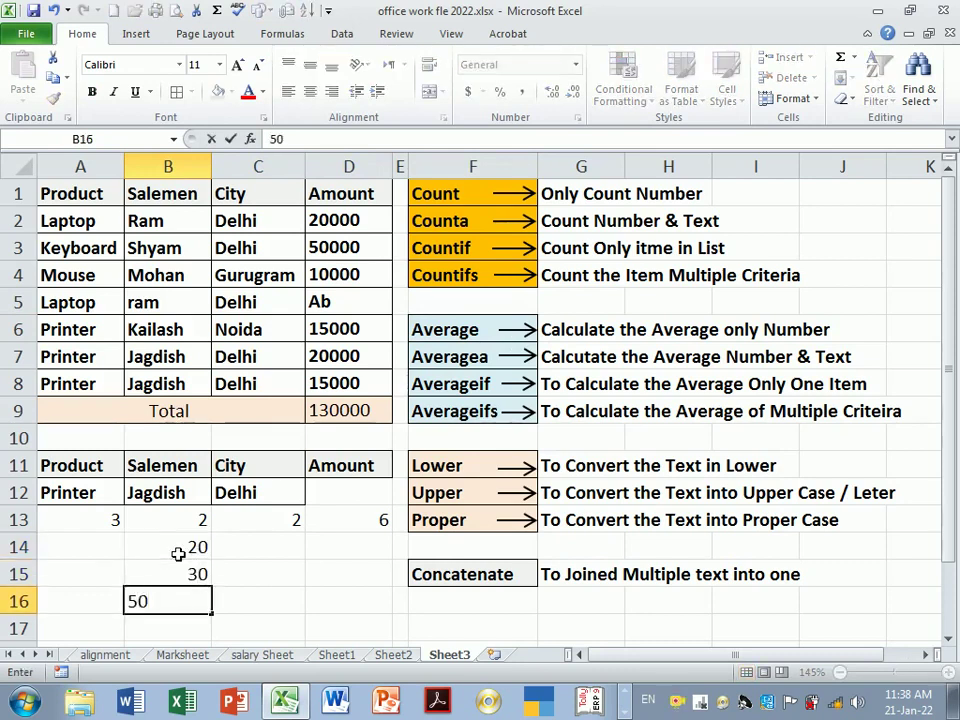
key("Return")
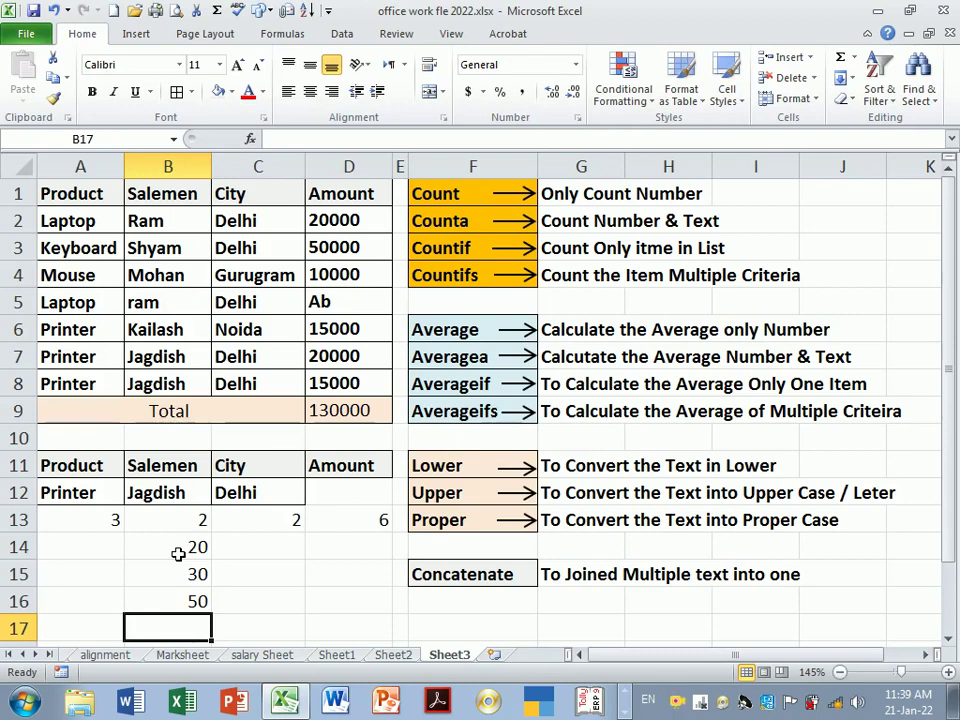
Enter =AVERAGE(B14:B16) in B17, giving 33.3333
type("=")
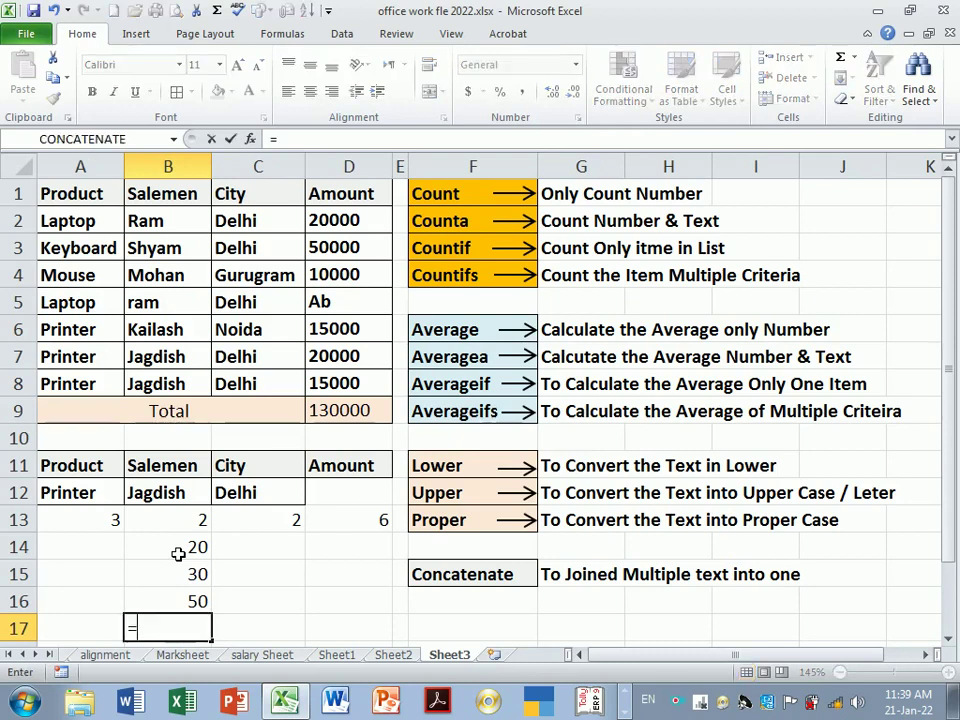
type("aver")
double_click(178, 557)
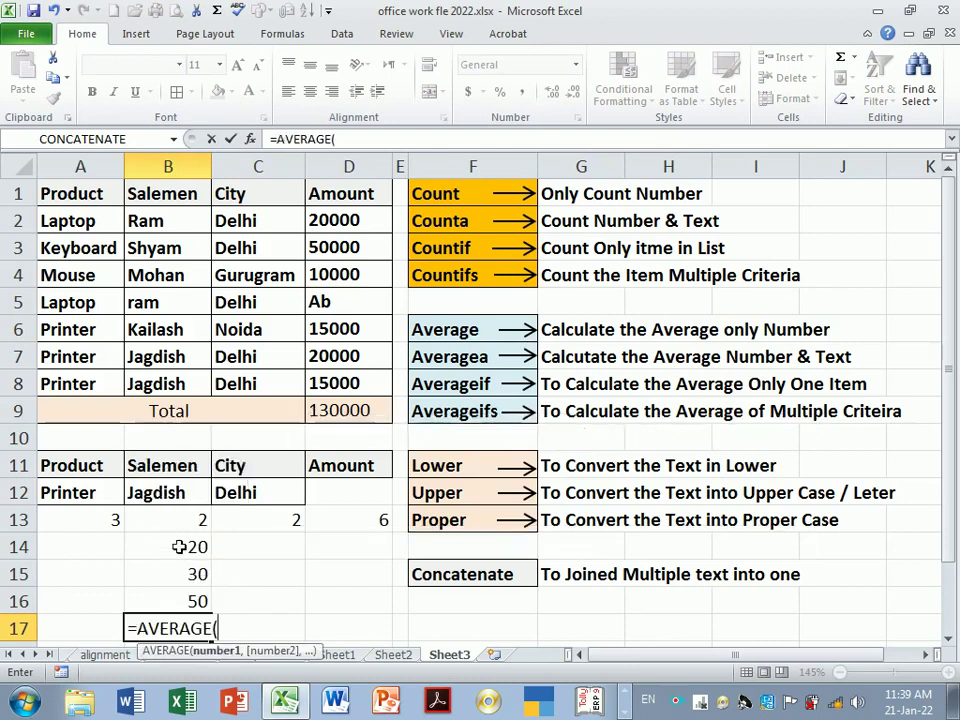
left_click_drag(188, 546, 213, 601)
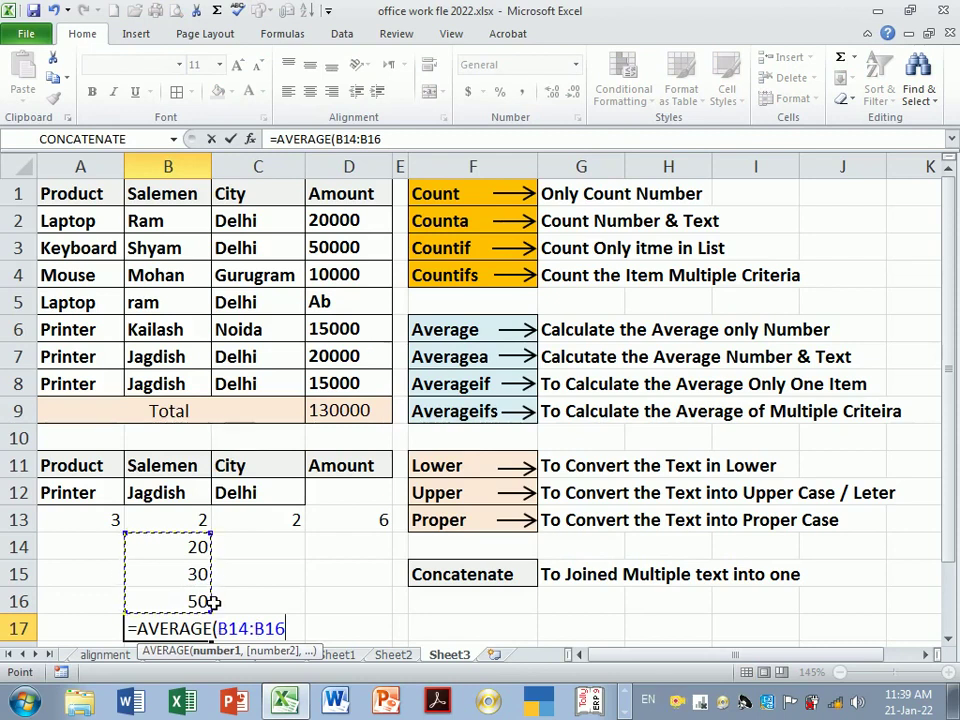
key("Return")
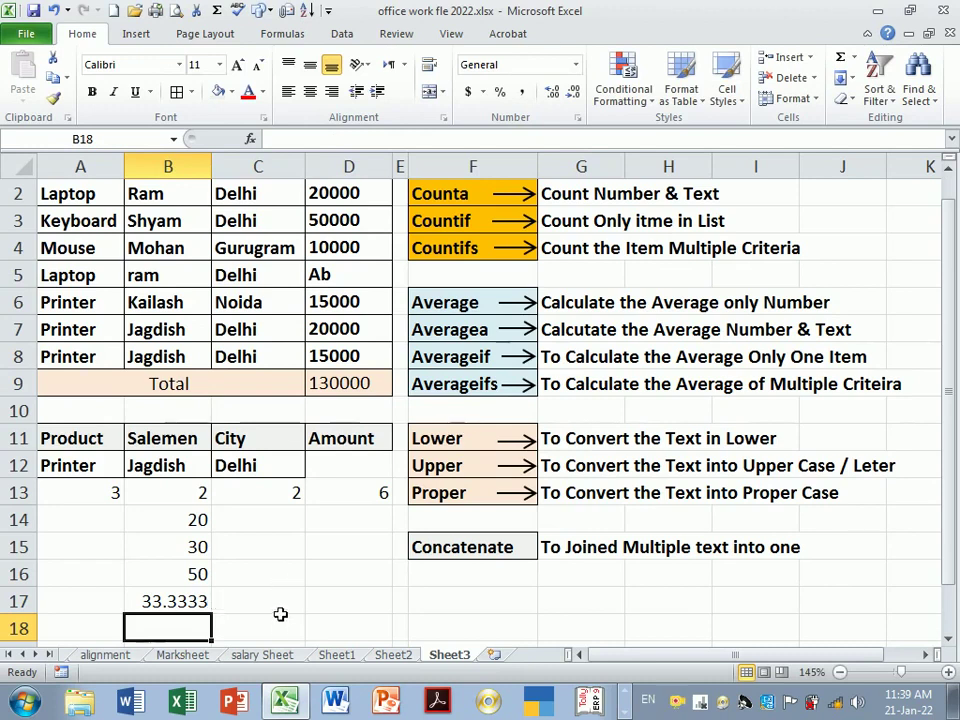
Review the AVERAGE formula behind the result in B17
scroll(280, 614, "up", 1)
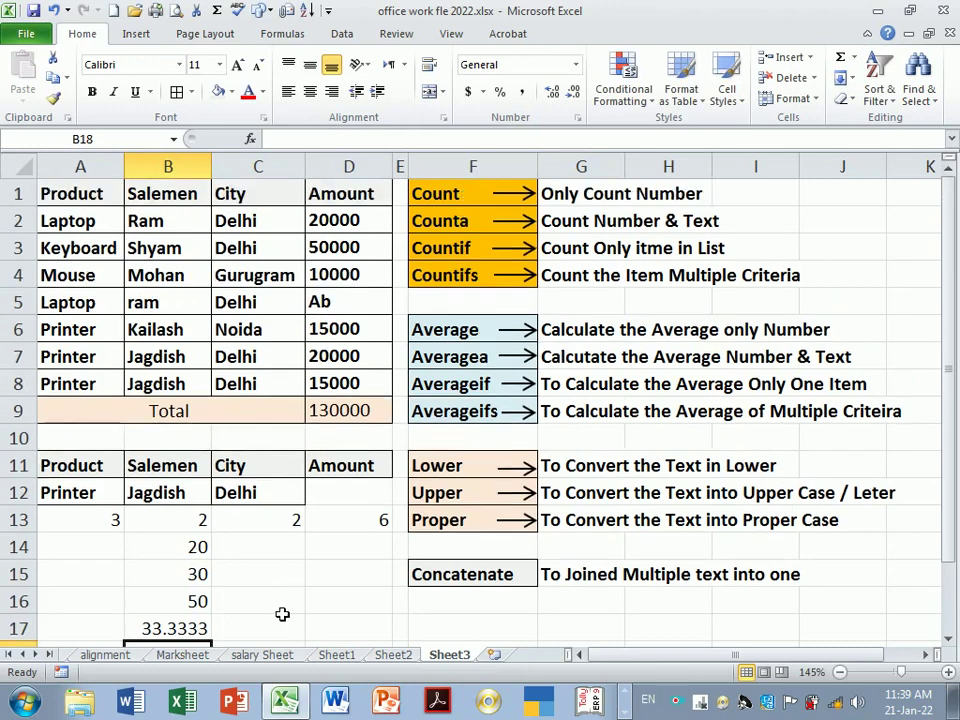
scroll(282, 614, "down", 1, "ctrl")
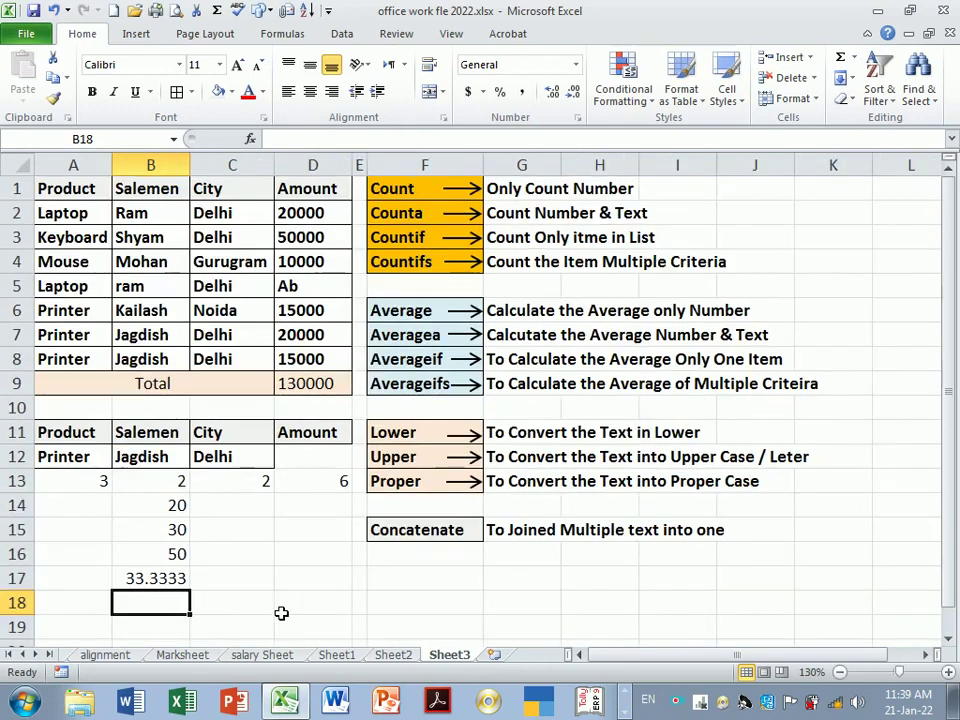
scroll(281, 613, "up", 1, "ctrl")
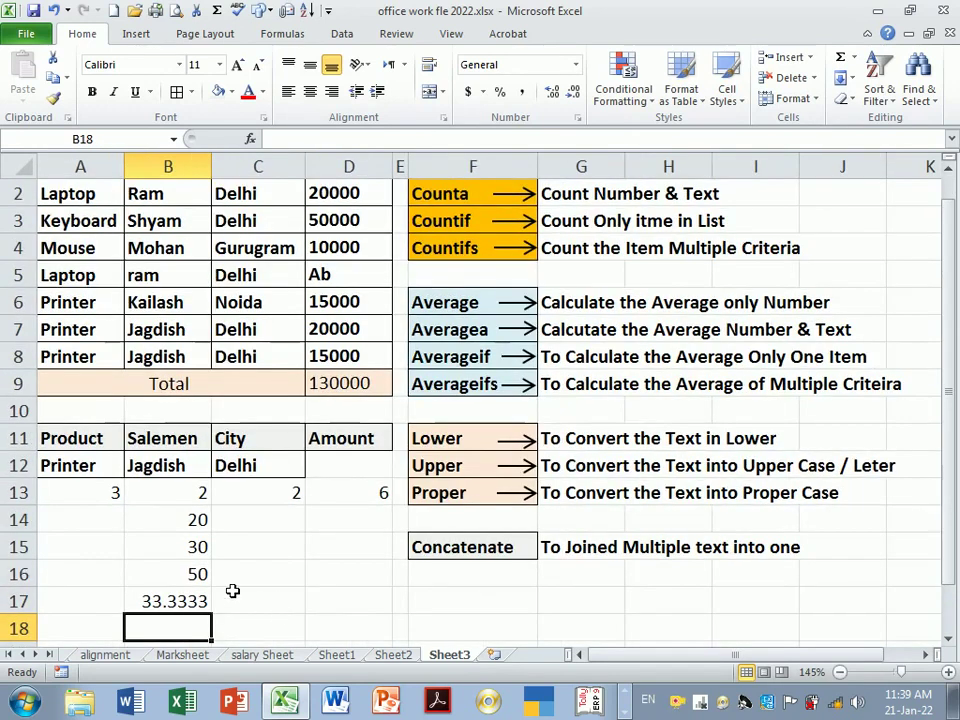
left_click(200, 601)
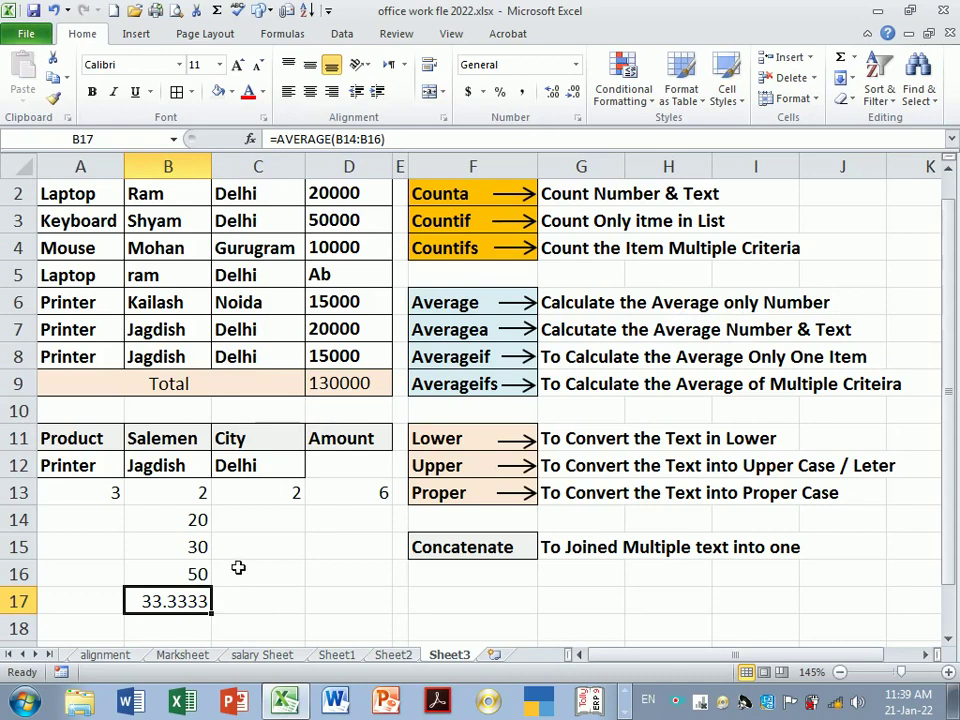
left_click(247, 604)
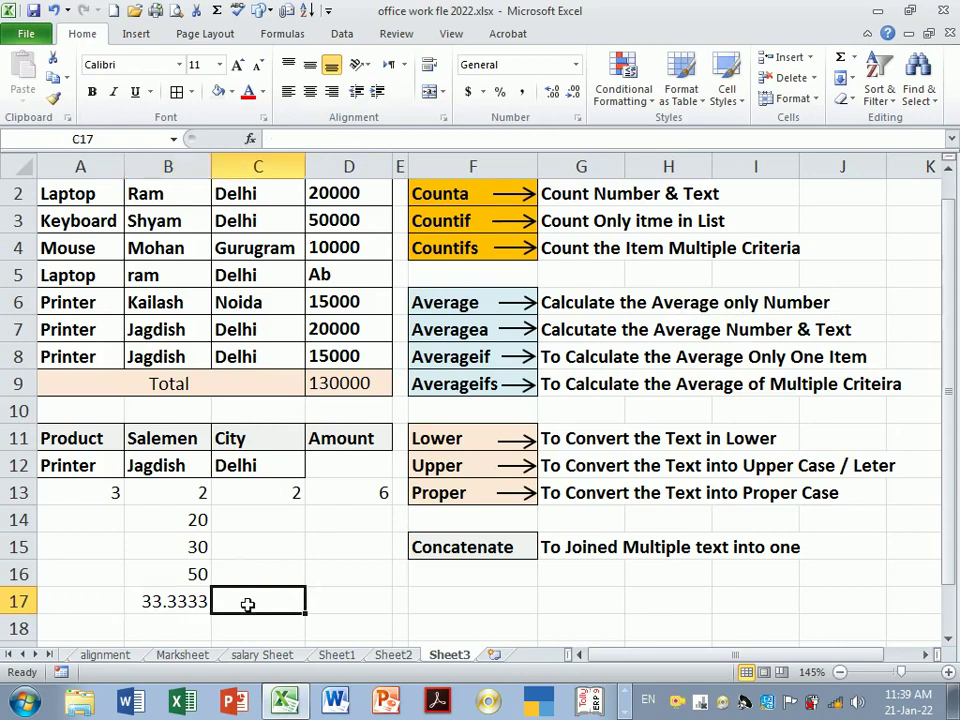
Delete 20, 30, 50 and the average formula from B14:B17, ending back on B14
left_click(190, 547)
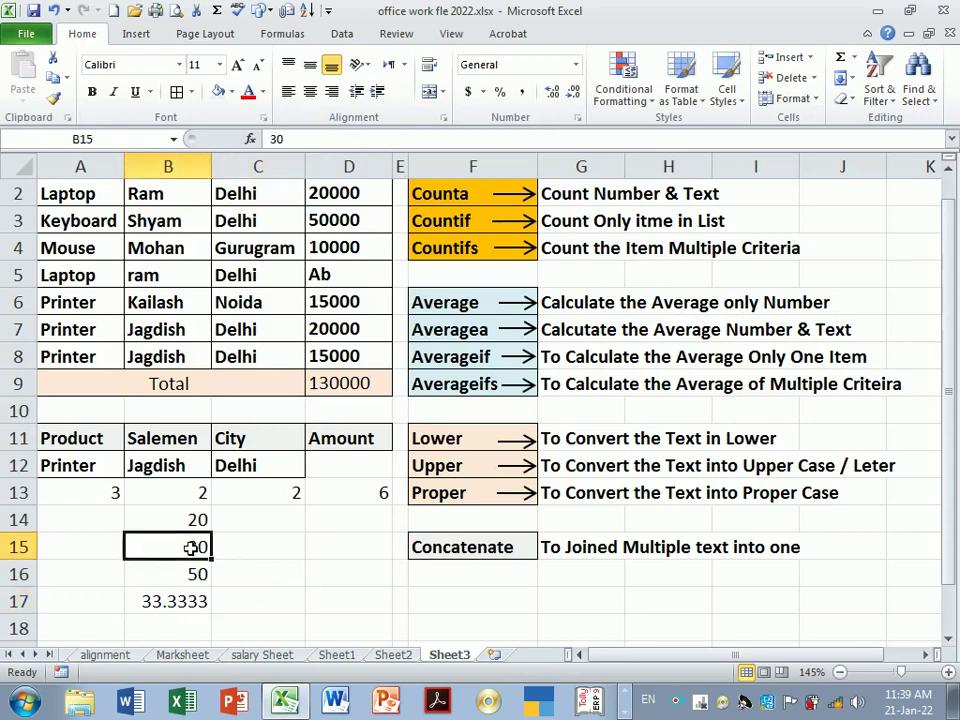
key("BackSpace")
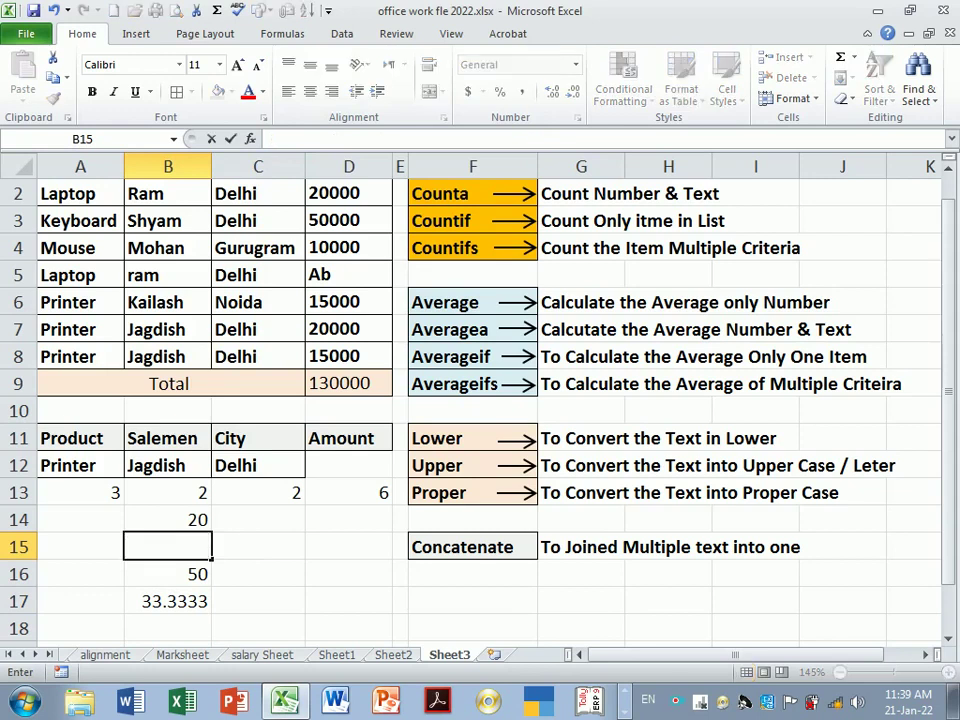
key("Up")
key("Delete")
key("Down")
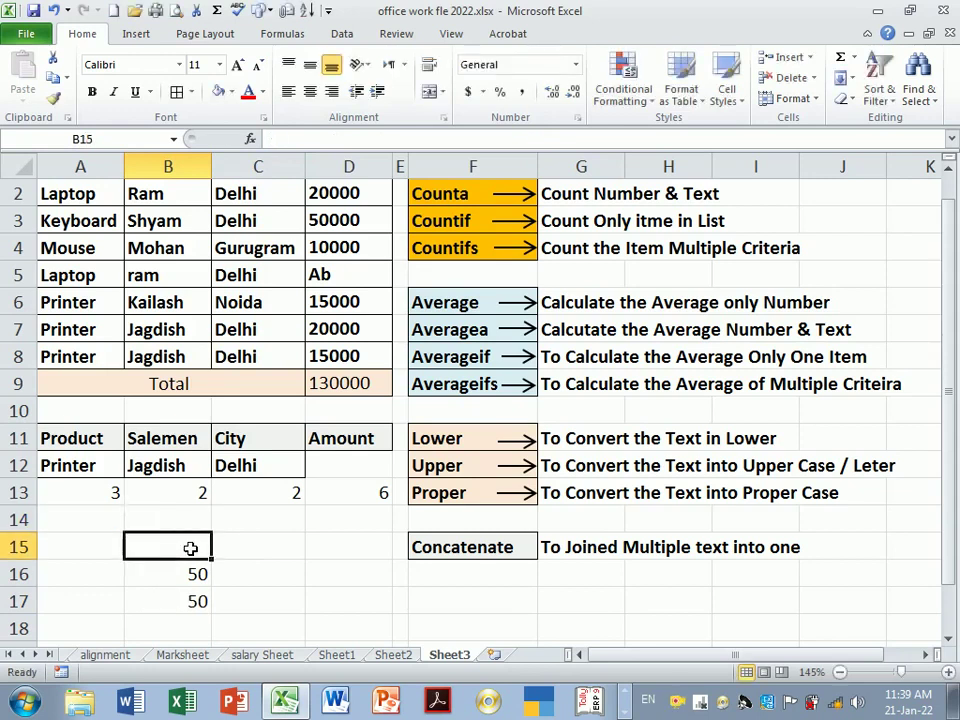
key("Down")
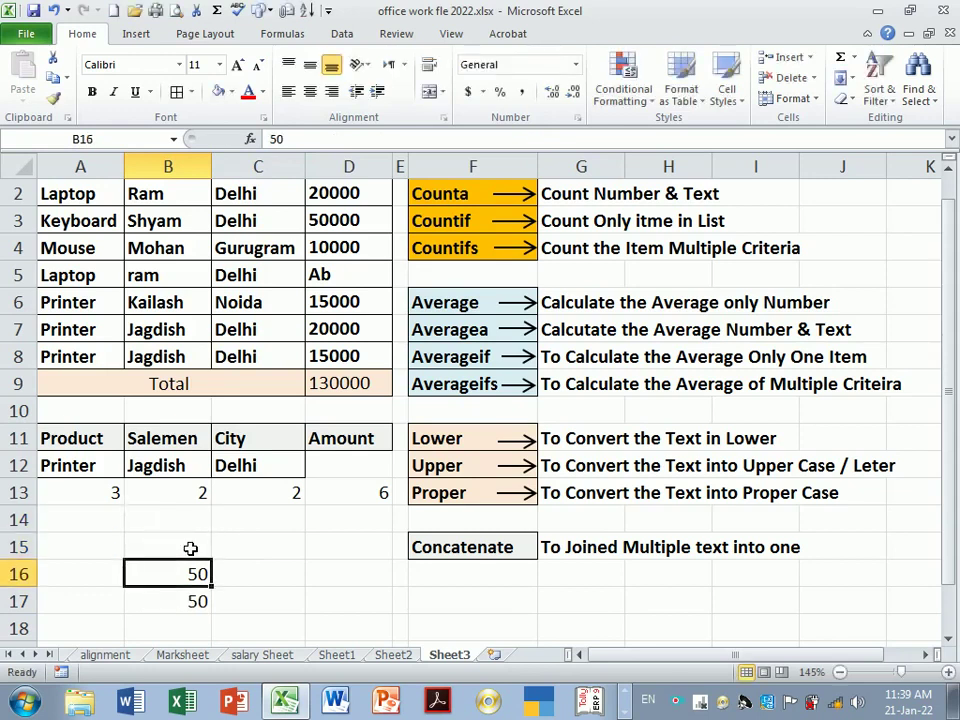
key("Delete")
key("Down")
key("Delete")
key("Down")
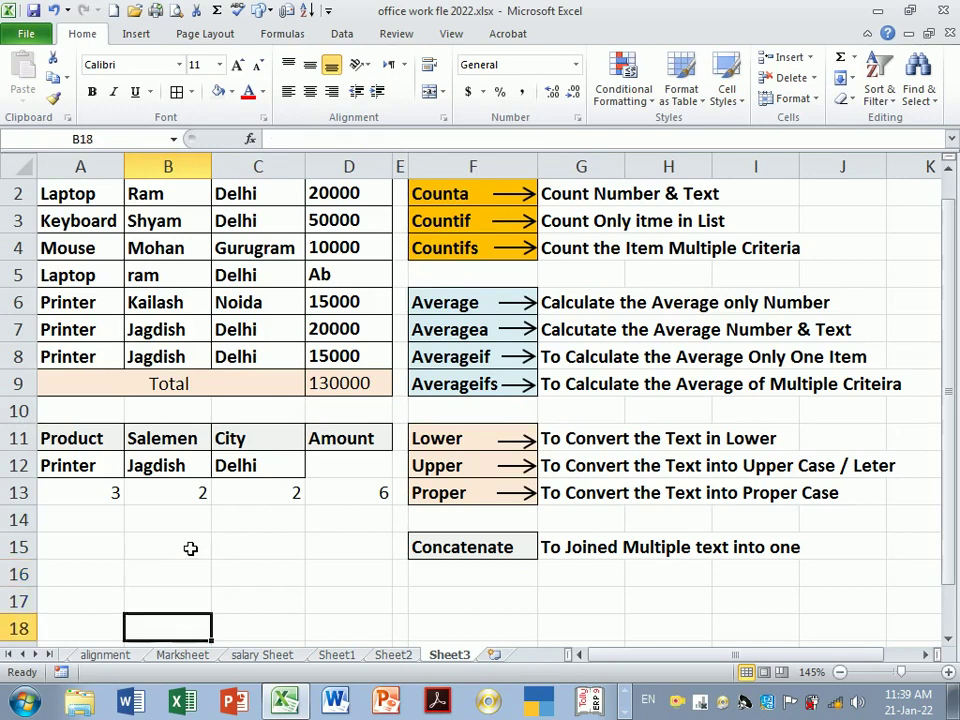
key("Up")
key("Up")
key("Up")
key("Up")
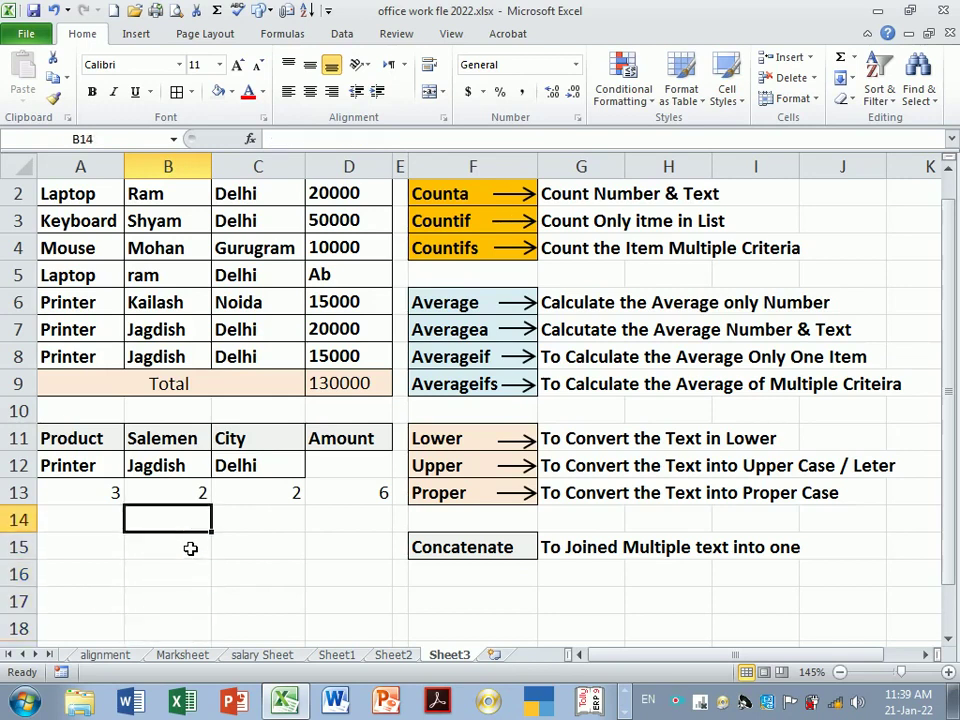
Type marsk, 45, 60, 30 and Ab down B14:B18
type("marsk")
key("BackSpace")
type("r")
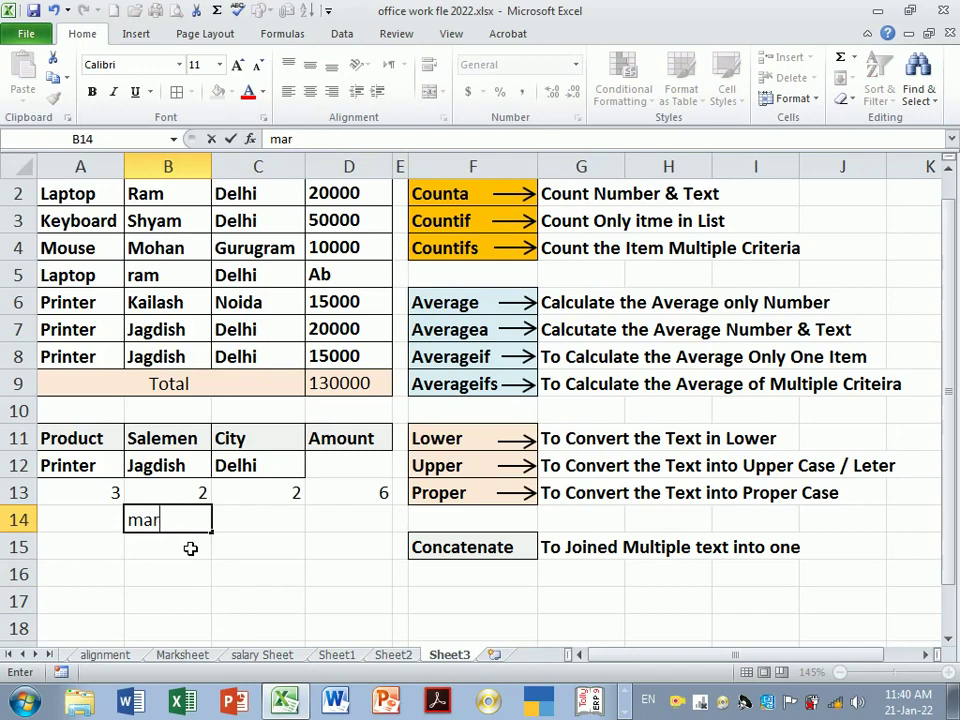
type("sk")
key("Return")
type("45")
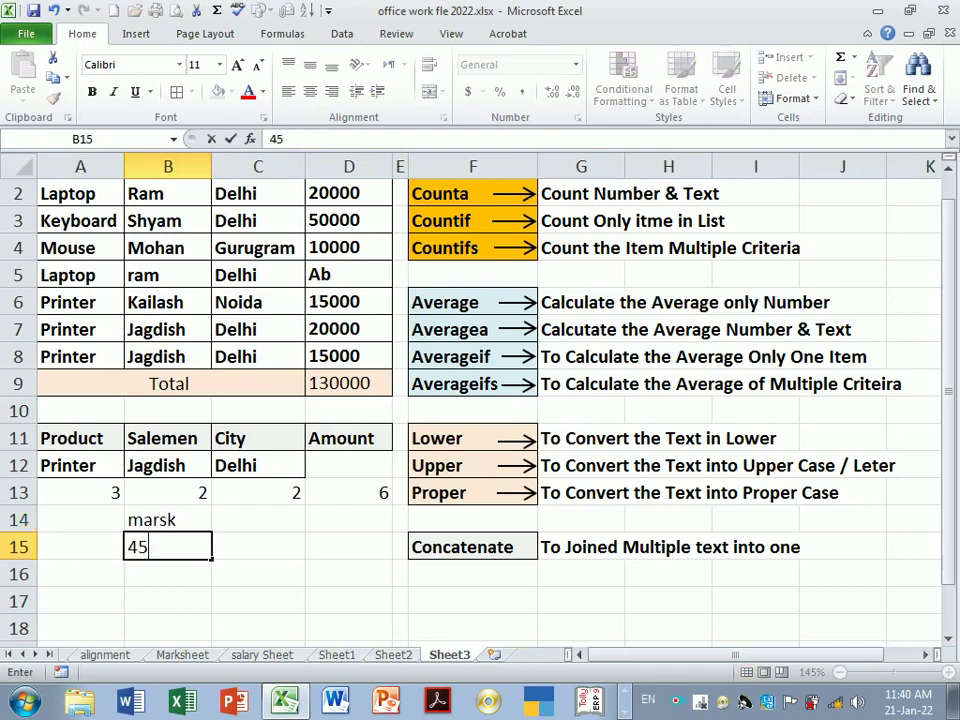
key("Return")
type("60")
key("Return")
type("30")
key("Return")
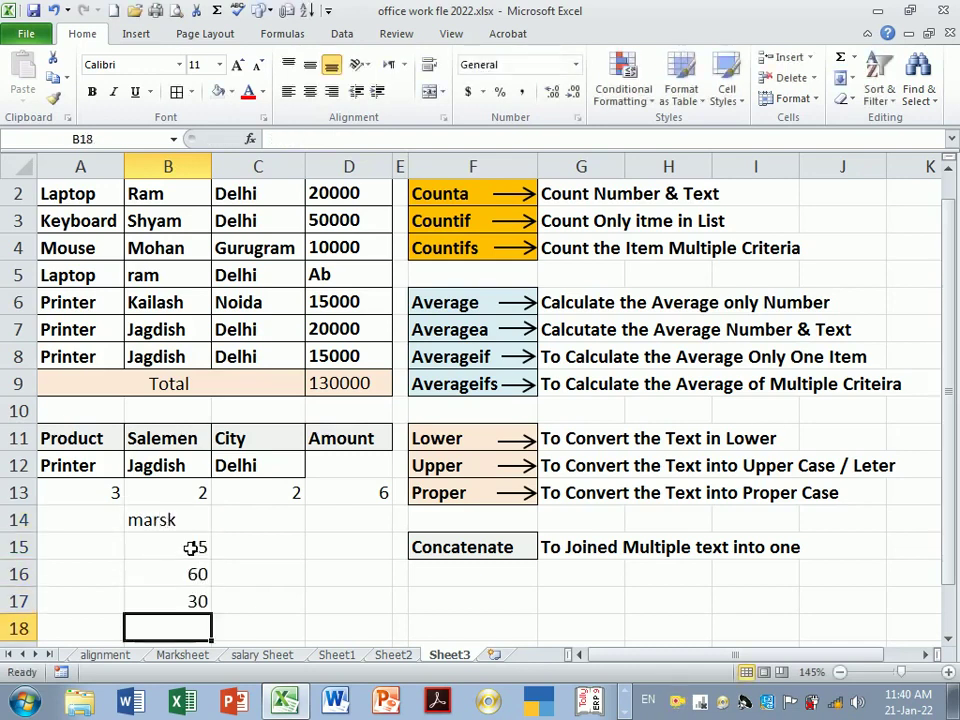
type("Ab")
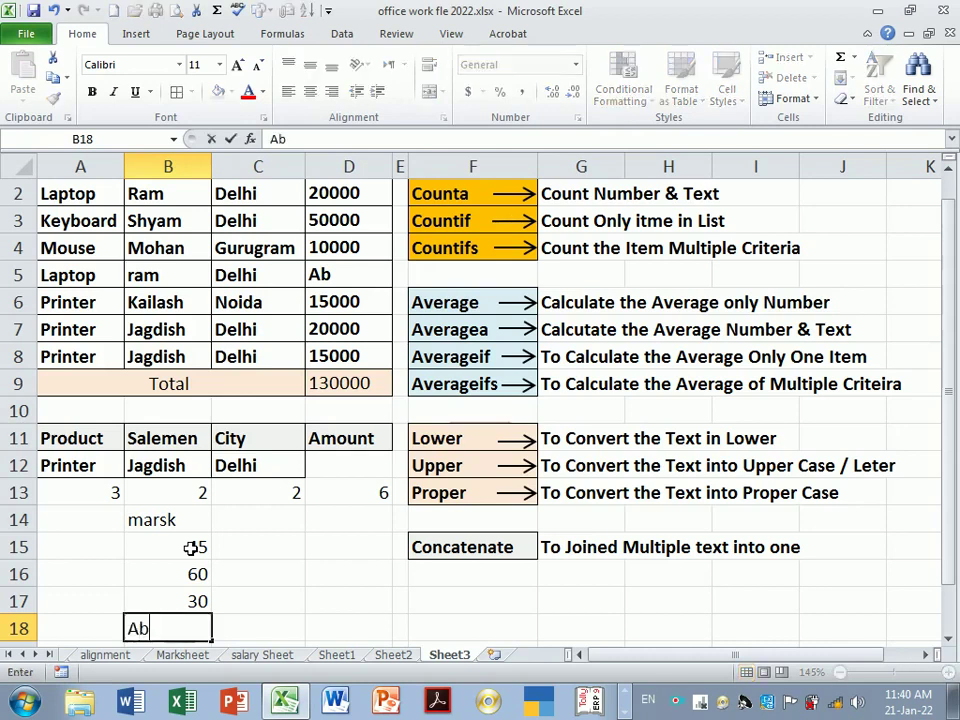
key("Tab")
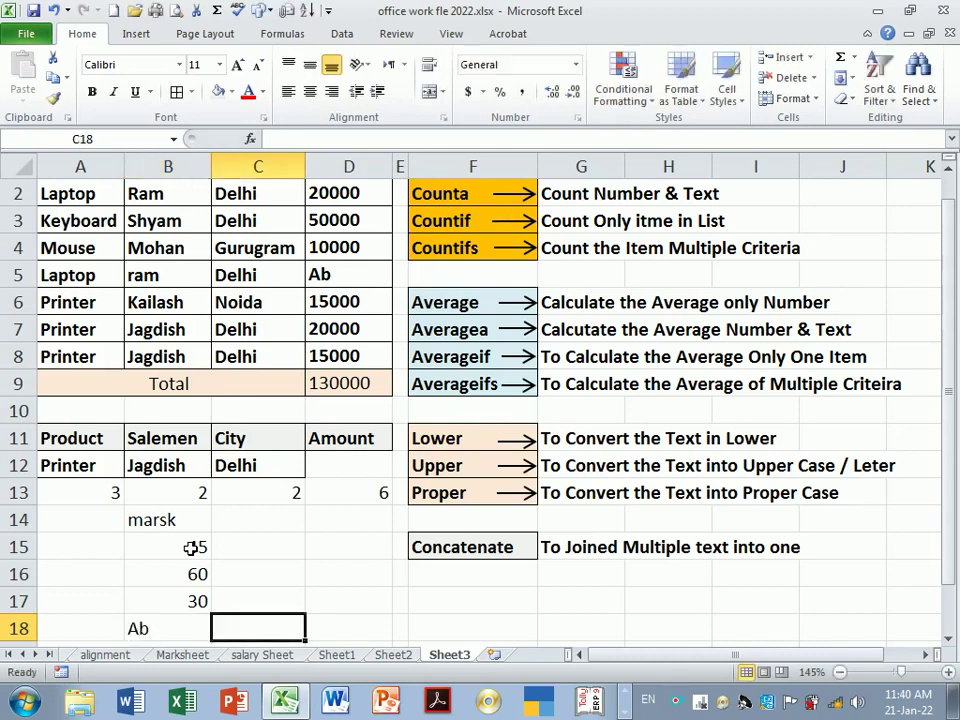
Enter =AVERAGE(B15:B18) in C15, giving 45 with the text ignored
key("Up")
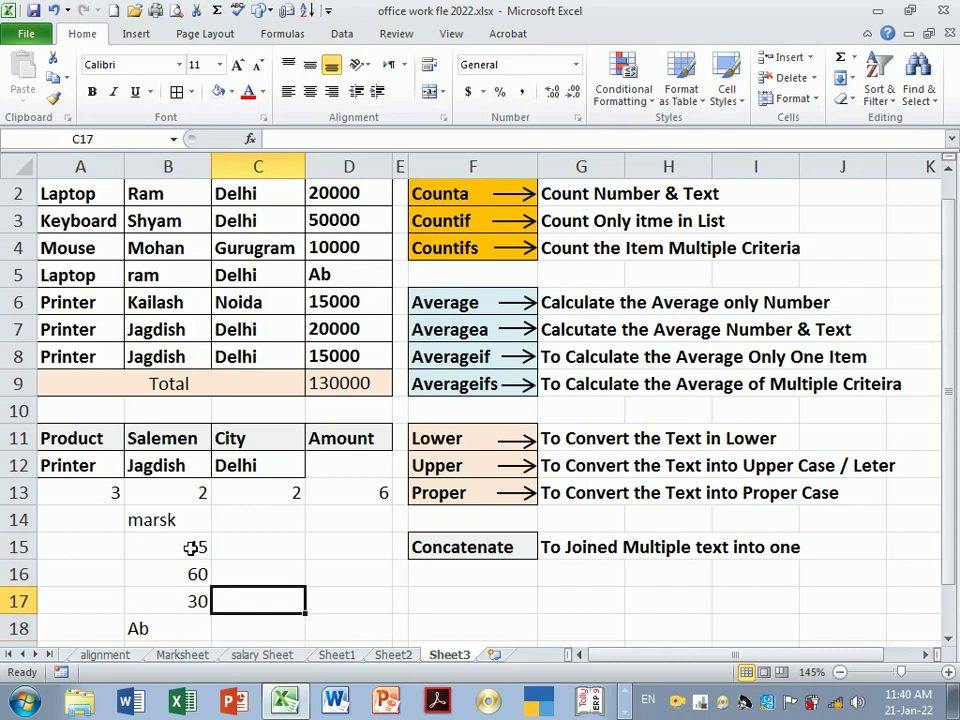
key("Up")
key("Up")
type("=ave")
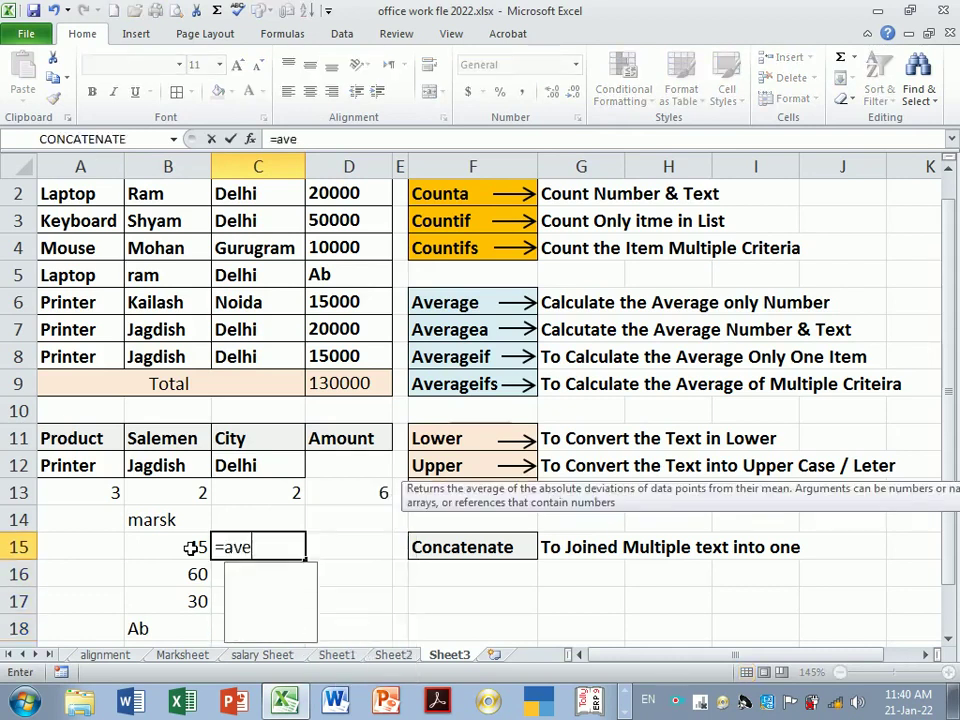
type("r")
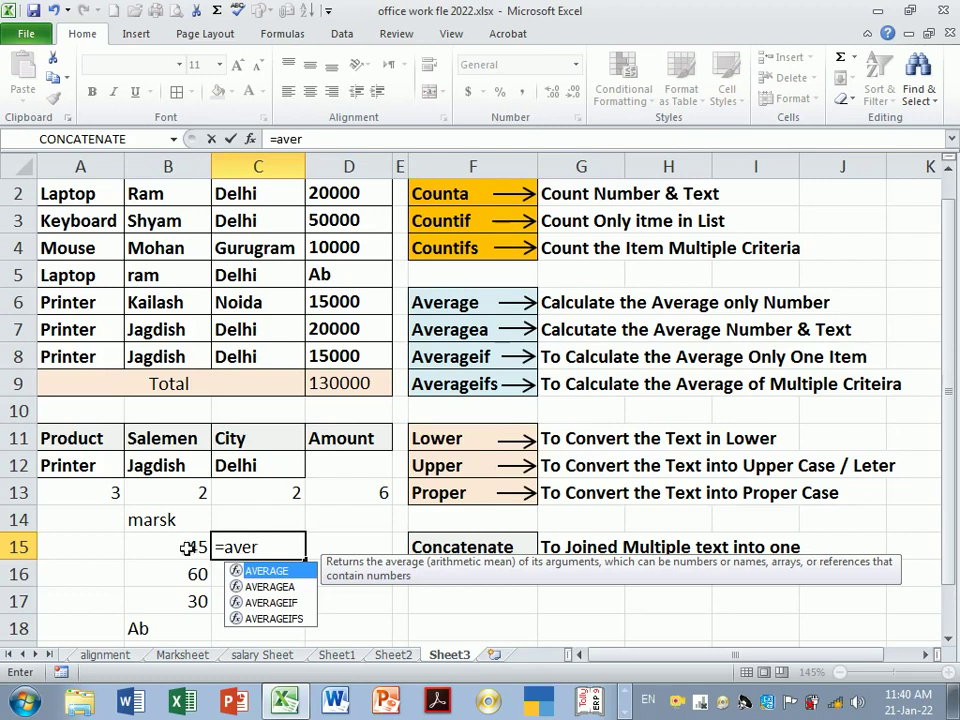
double_click(287, 576)
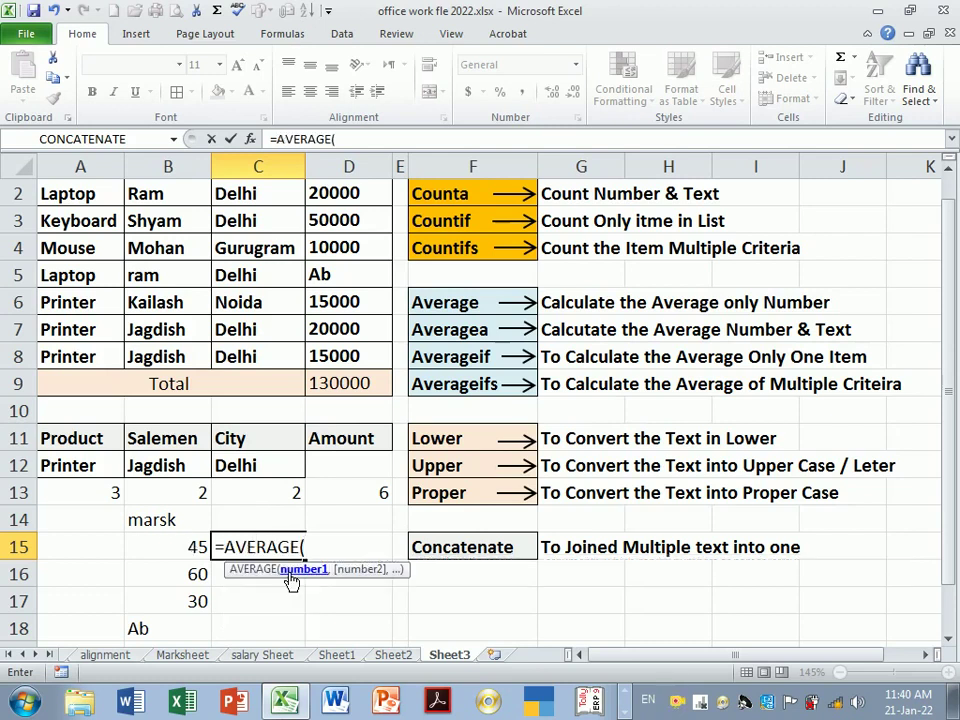
left_click_drag(195, 548, 186, 631)
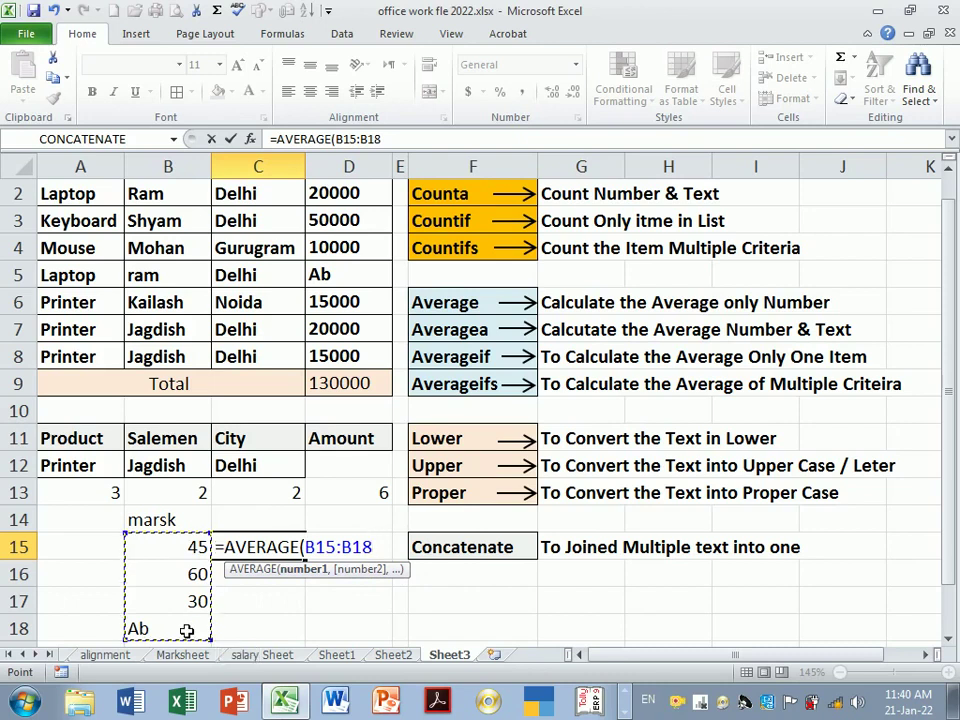
key("Return")
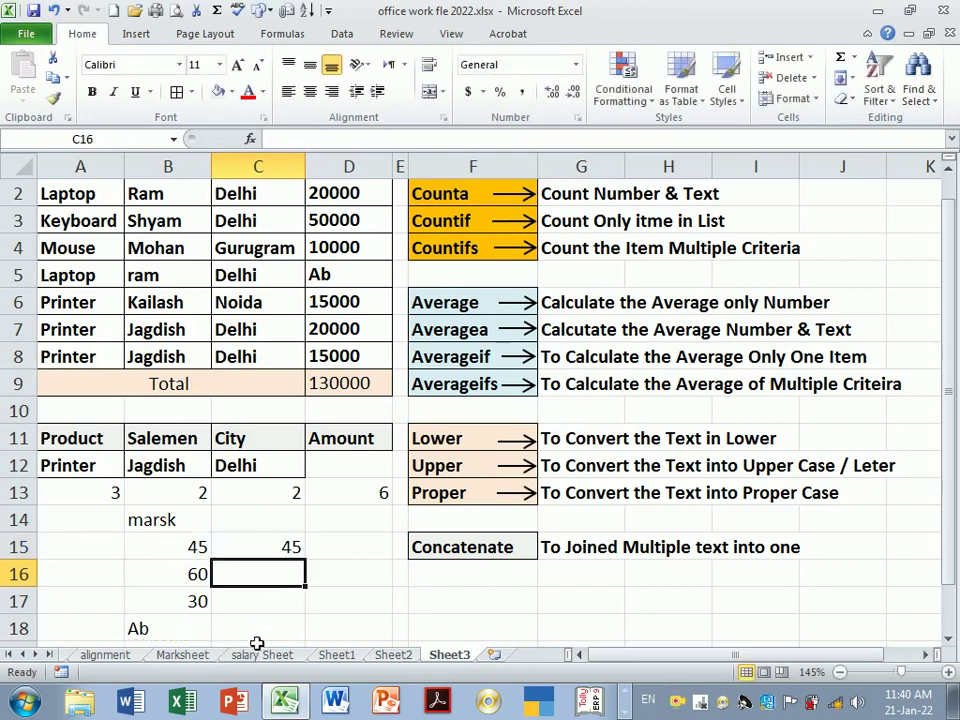
left_click(176, 630)
left_click_drag(197, 549, 210, 597)
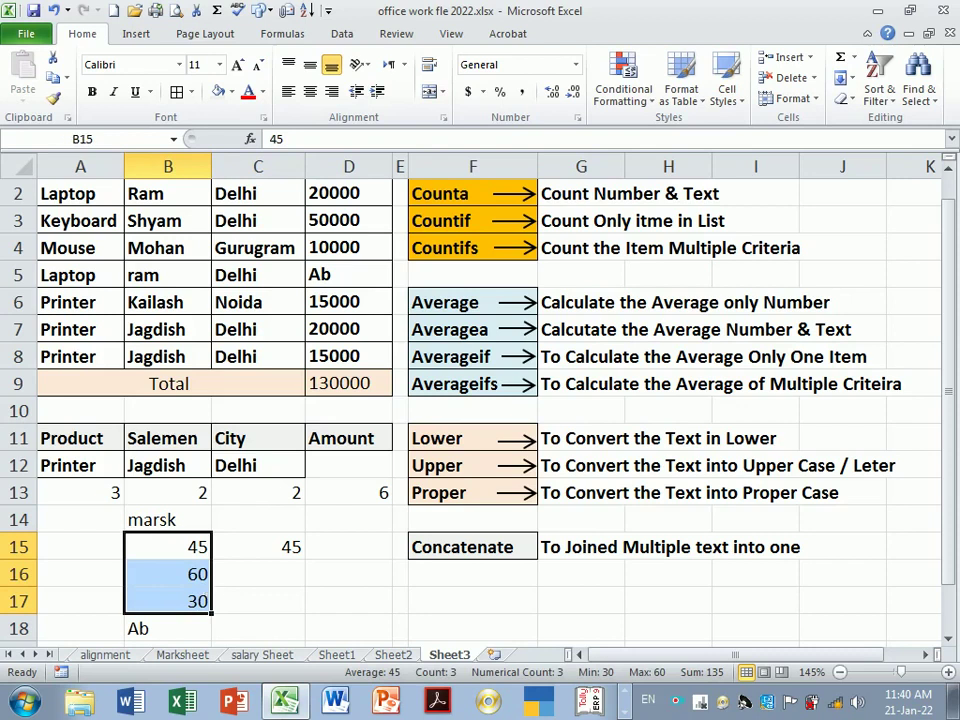
left_click_drag(198, 547, 212, 600)
left_click(199, 628)
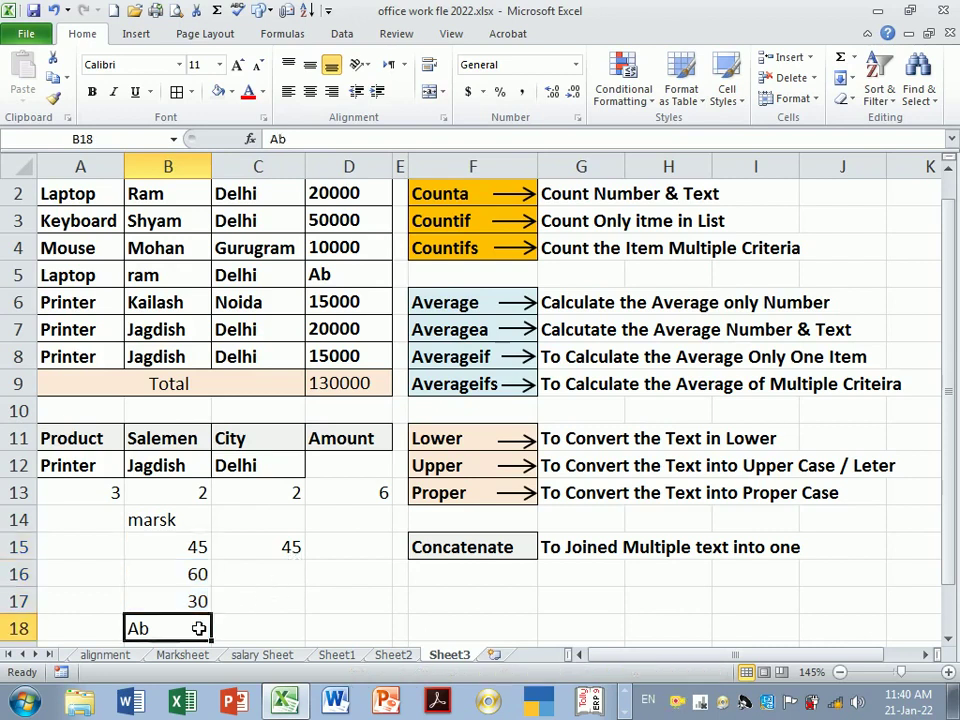
left_click(273, 551)
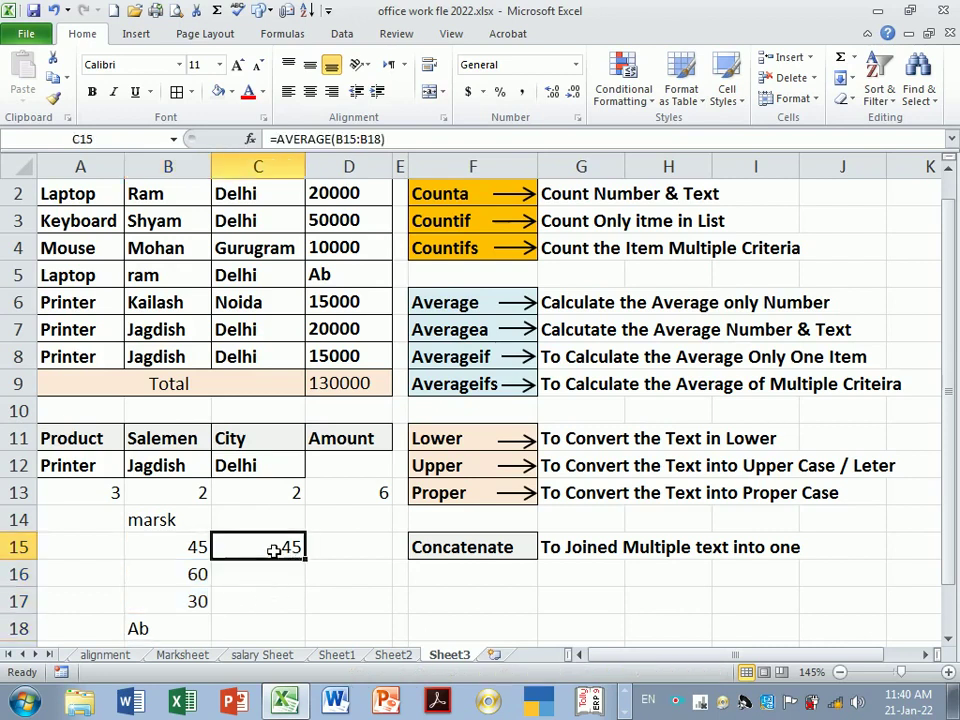
left_click(188, 628)
left_click(256, 580)
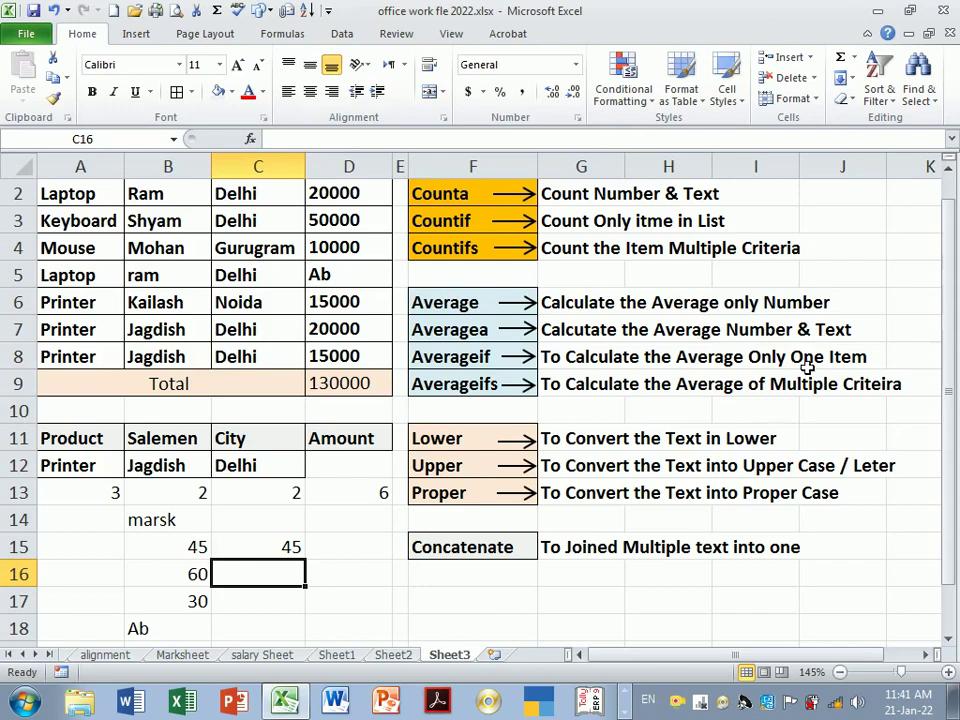
left_click_drag(185, 548, 196, 630)
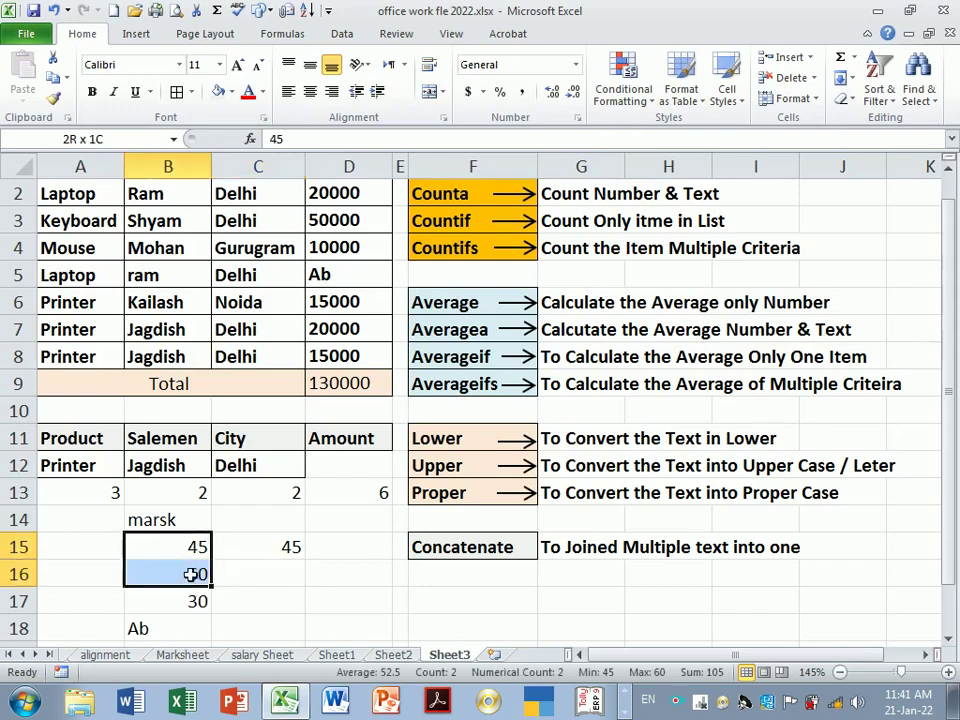
left_click(196, 630)
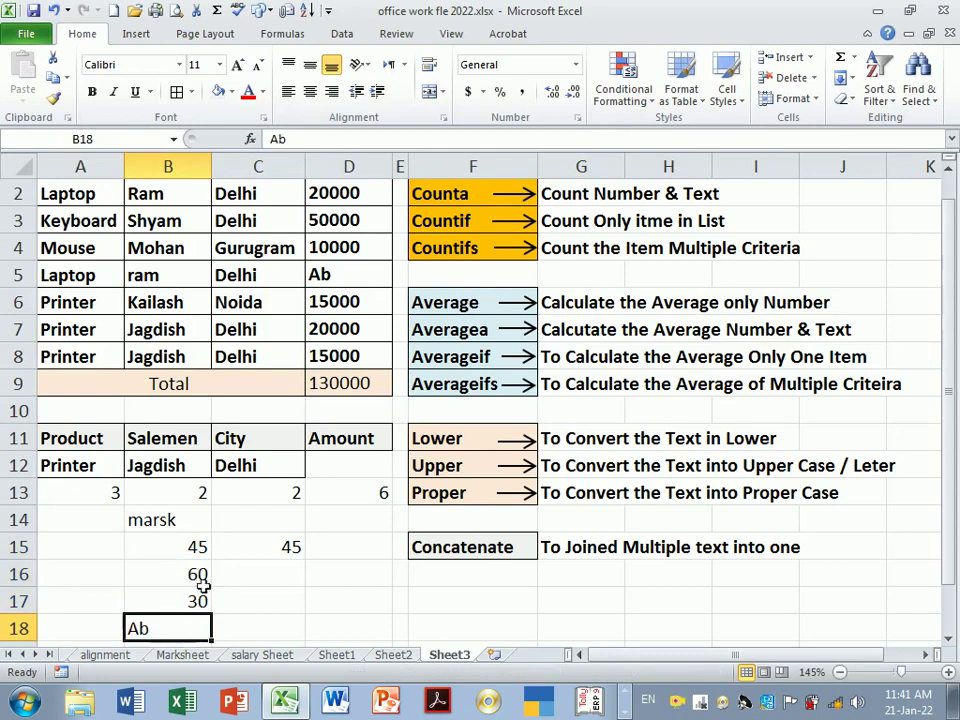
left_click_drag(201, 546, 193, 630)
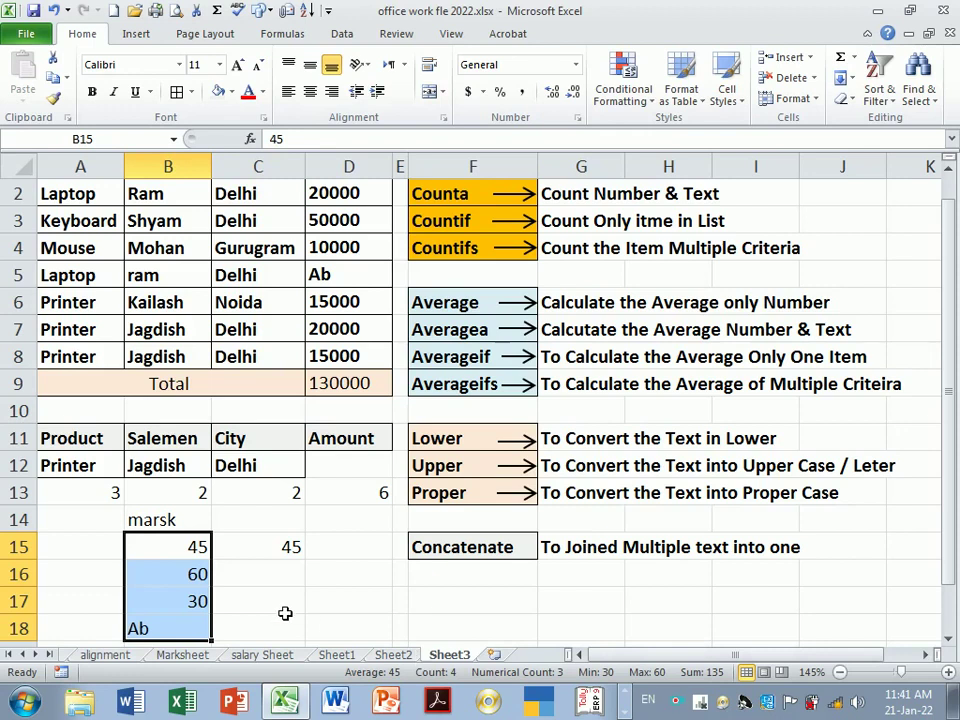
left_click(288, 580)
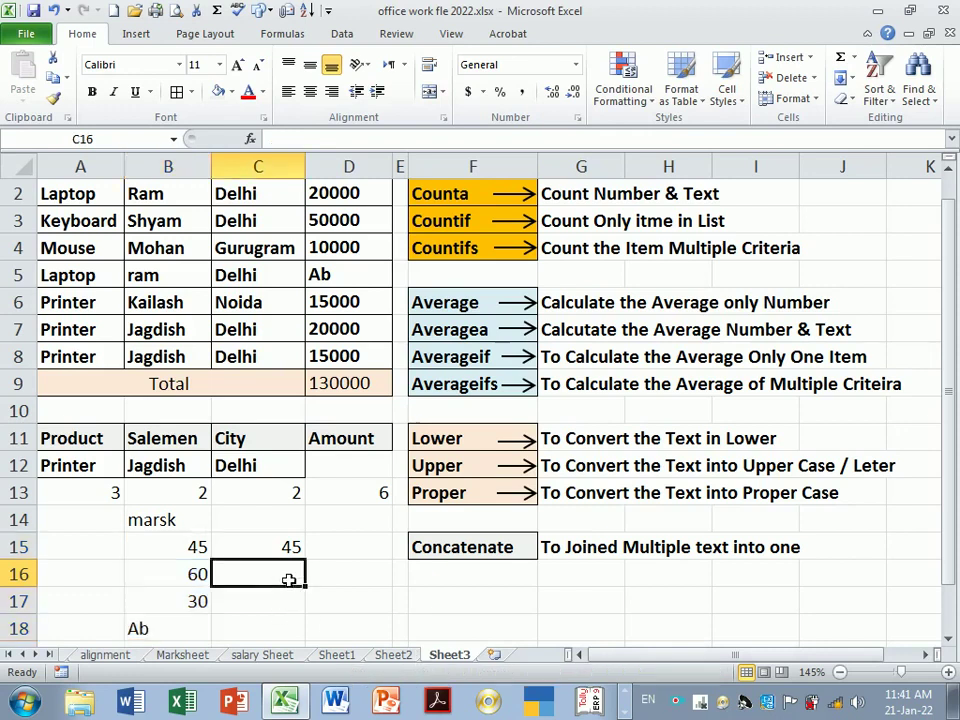
Enter =AVERAGEA(B15:B18) in C16, giving 33.75
type("=ave")
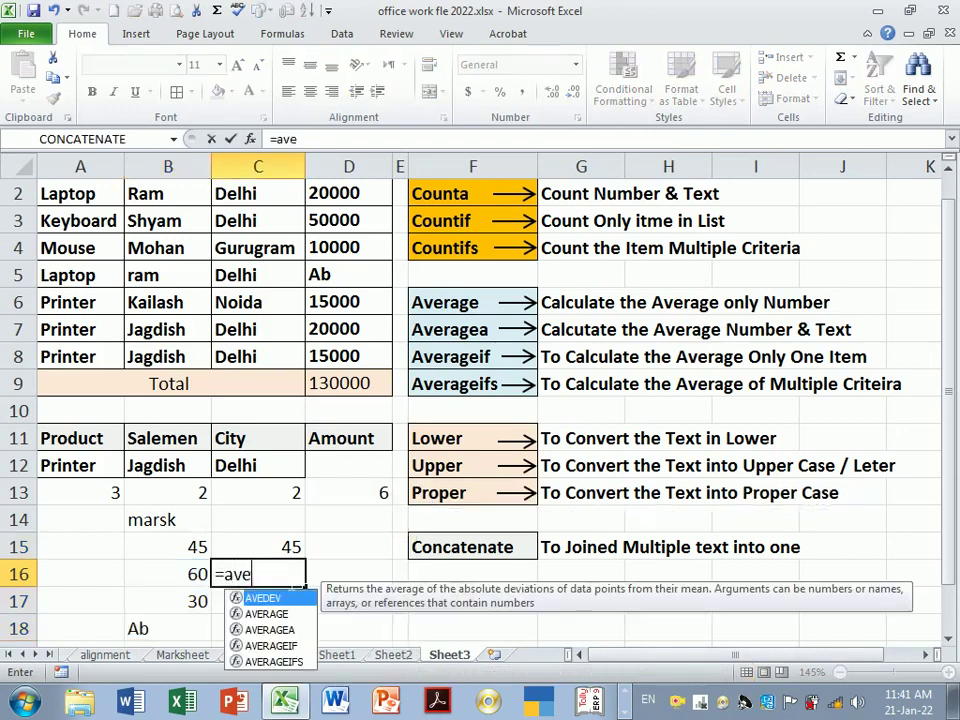
key("Down")
key("Down")
key("Tab")
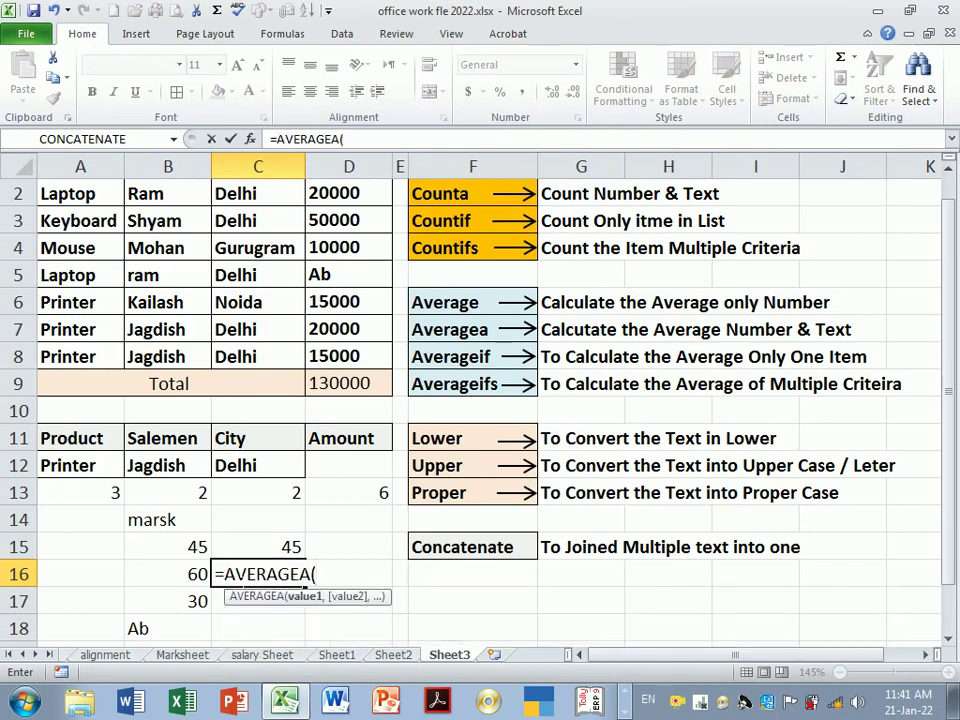
left_click(182, 548)
left_click_drag(182, 548, 180, 628)
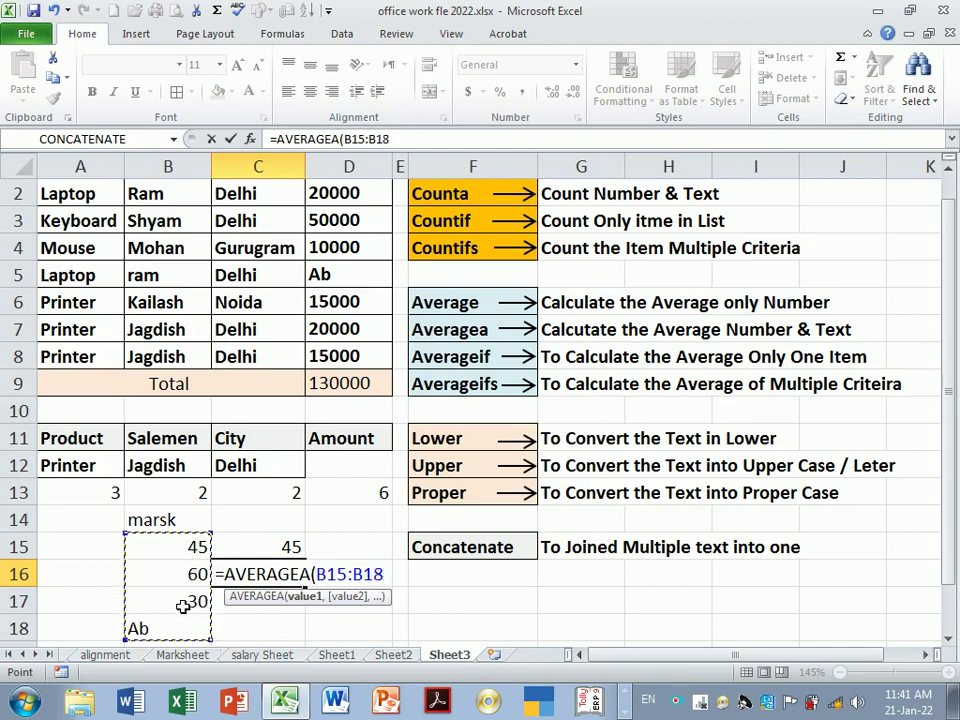
type(")")
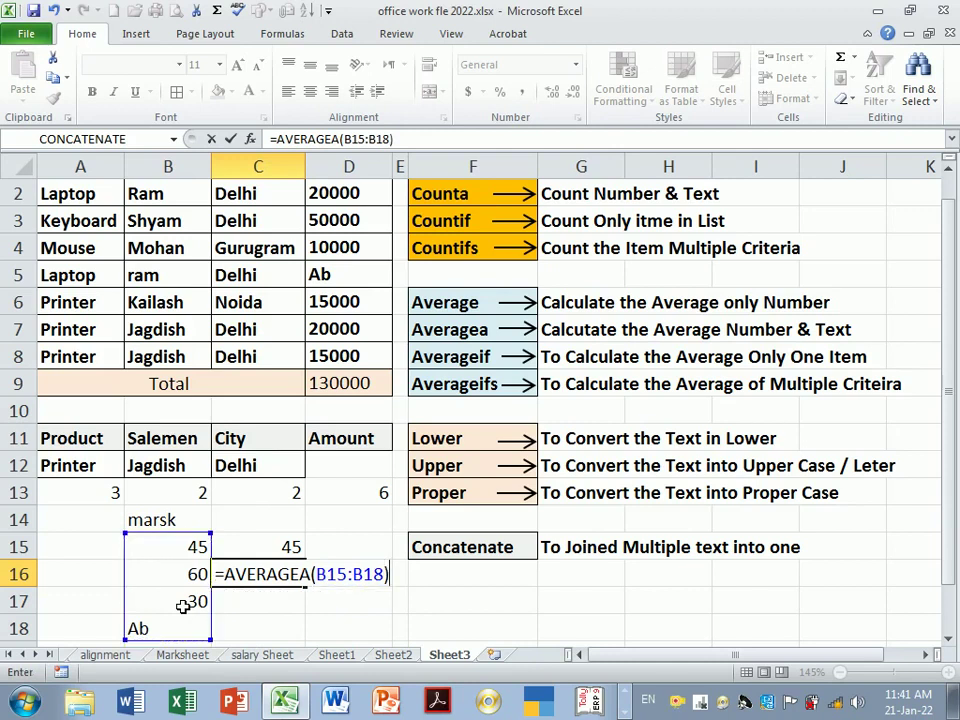
key("Return")
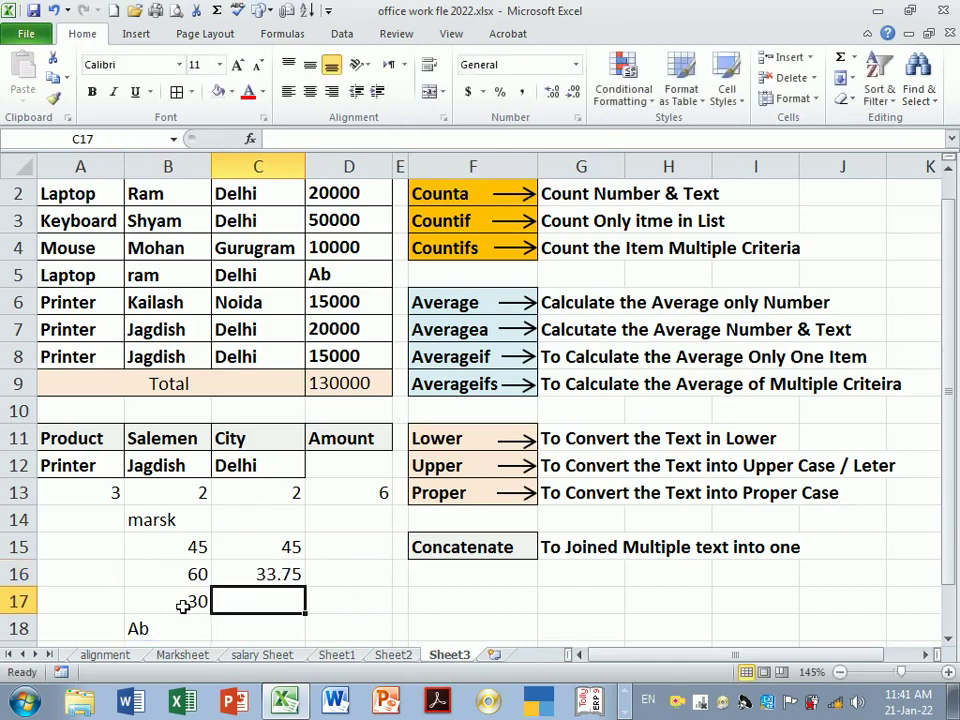
Compare the numeric cells with the full B15:B18 range including Ab, and view C16's formula
left_click_drag(195, 547, 200, 601)
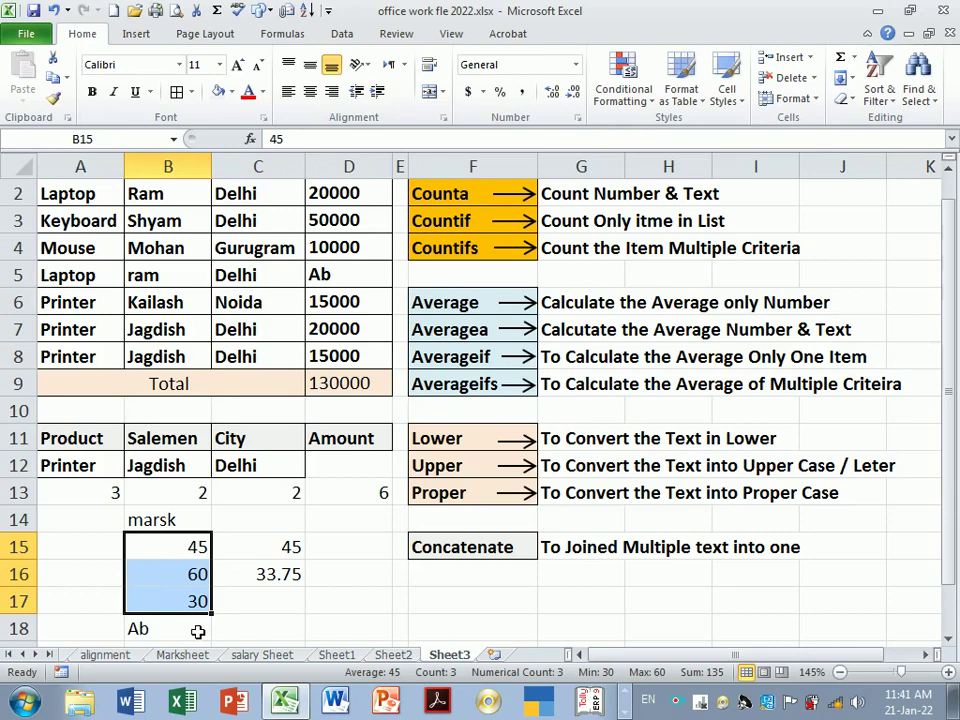
left_click_drag(197, 545, 187, 631)
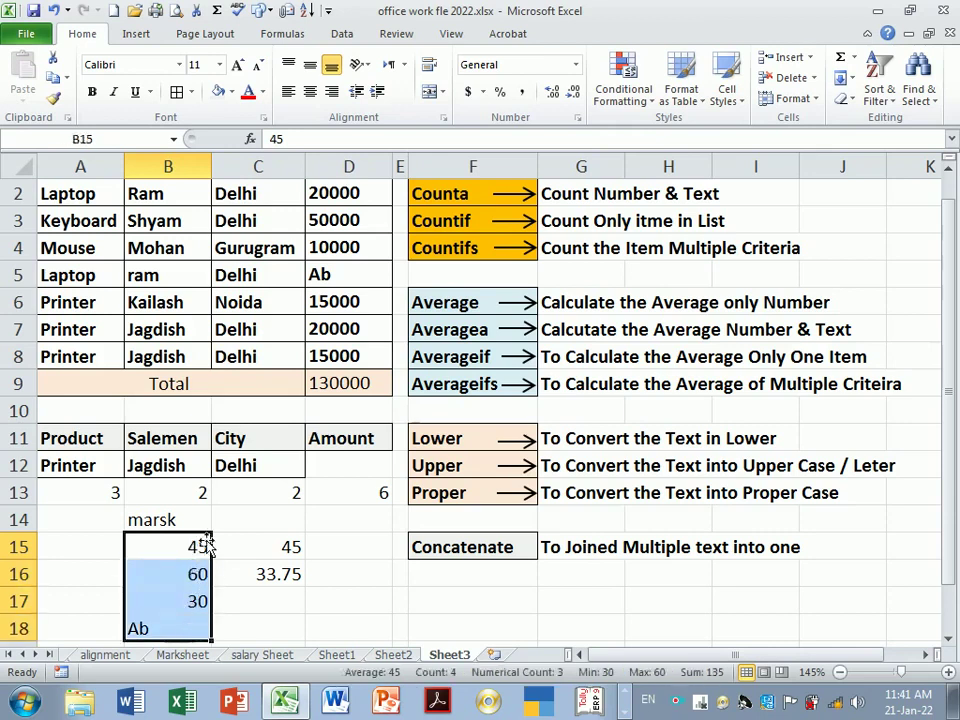
left_click(290, 576)
left_click(281, 611)
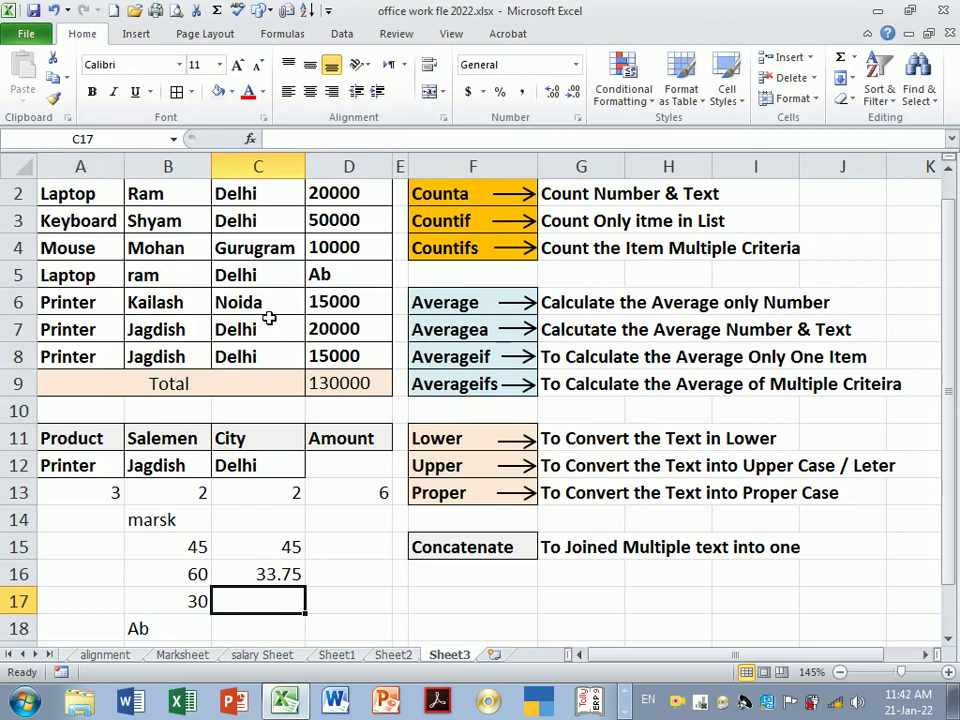
Copy the Product and Printer cells A11:A12 into F17:F18
left_click(447, 607)
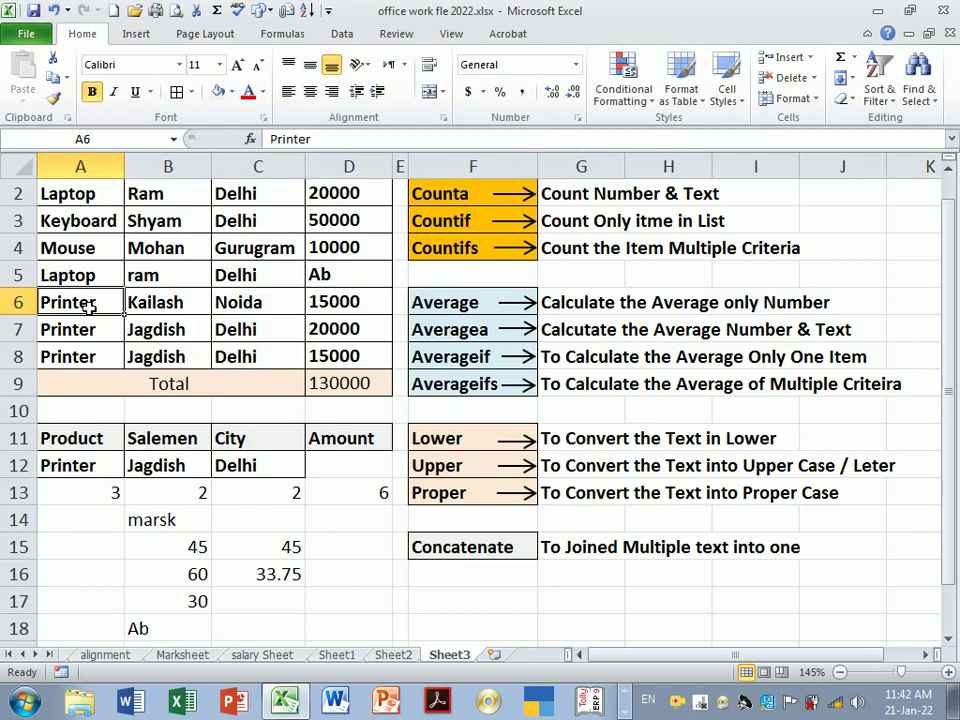
left_click_drag(100, 437, 101, 468)
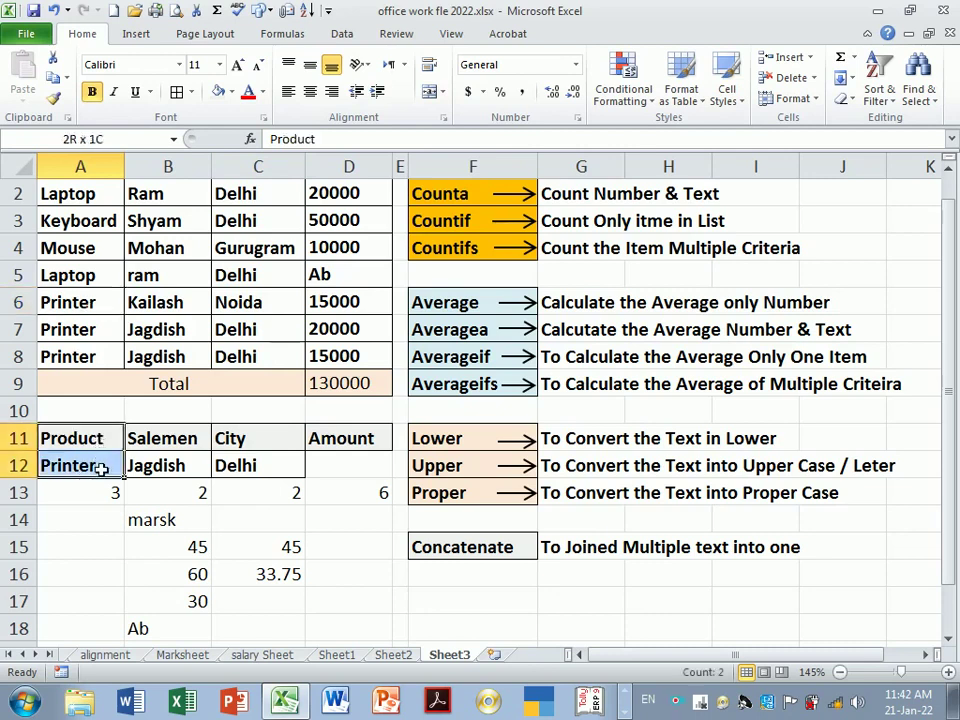
key("ctrl+c")
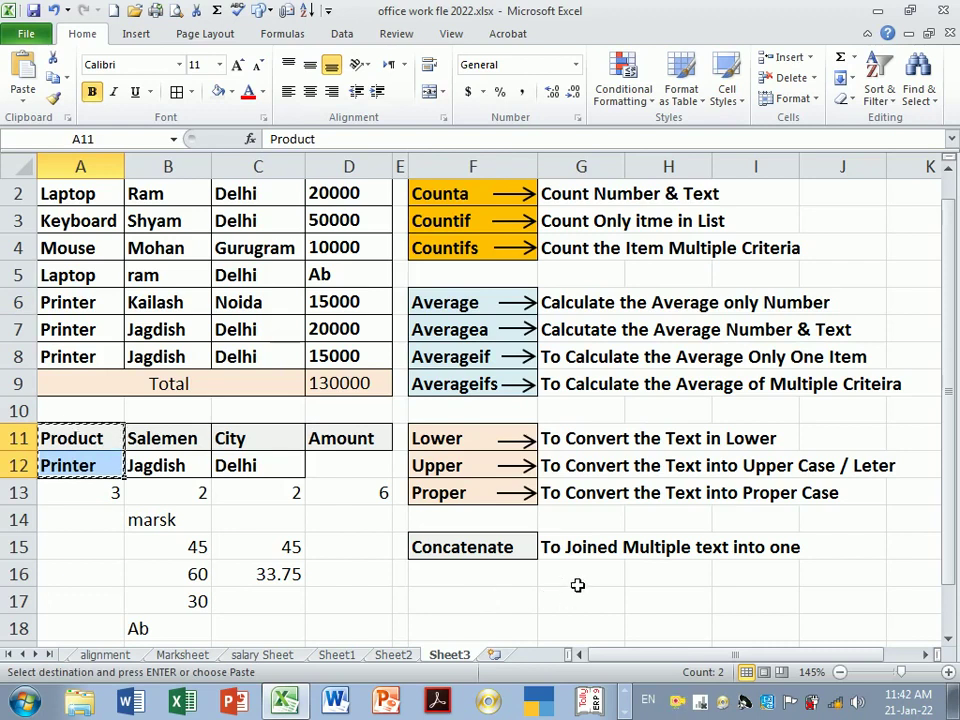
left_click(527, 606)
key("Return")
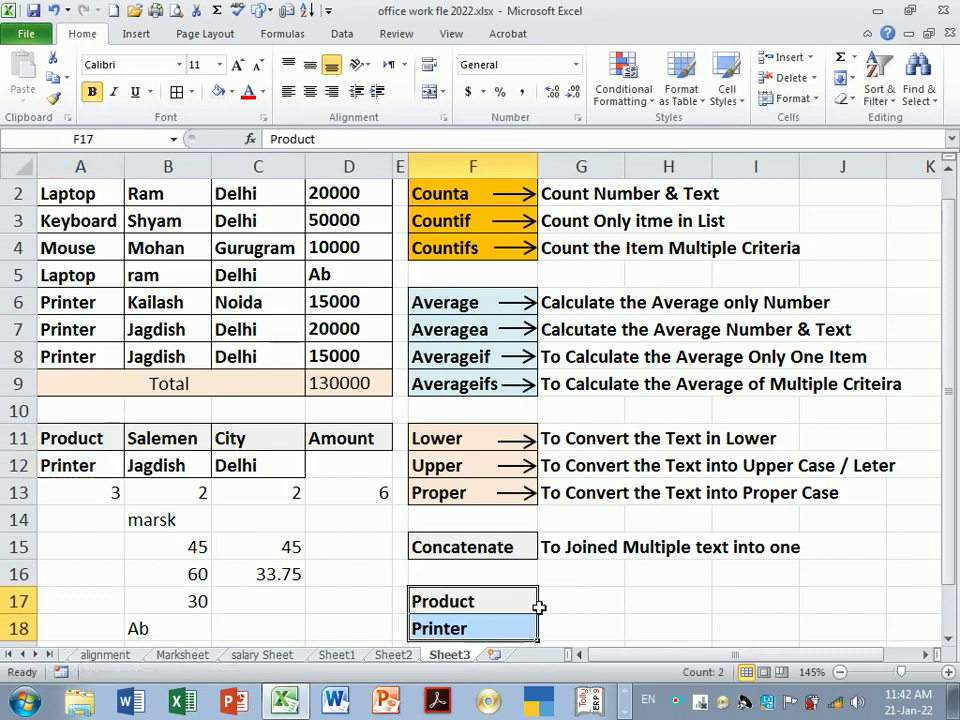
Highlight the data table A2:D8 and the Printer rows 6–7 to illustrate the criteria, ending on G17
scroll(640, 600, "down", 1)
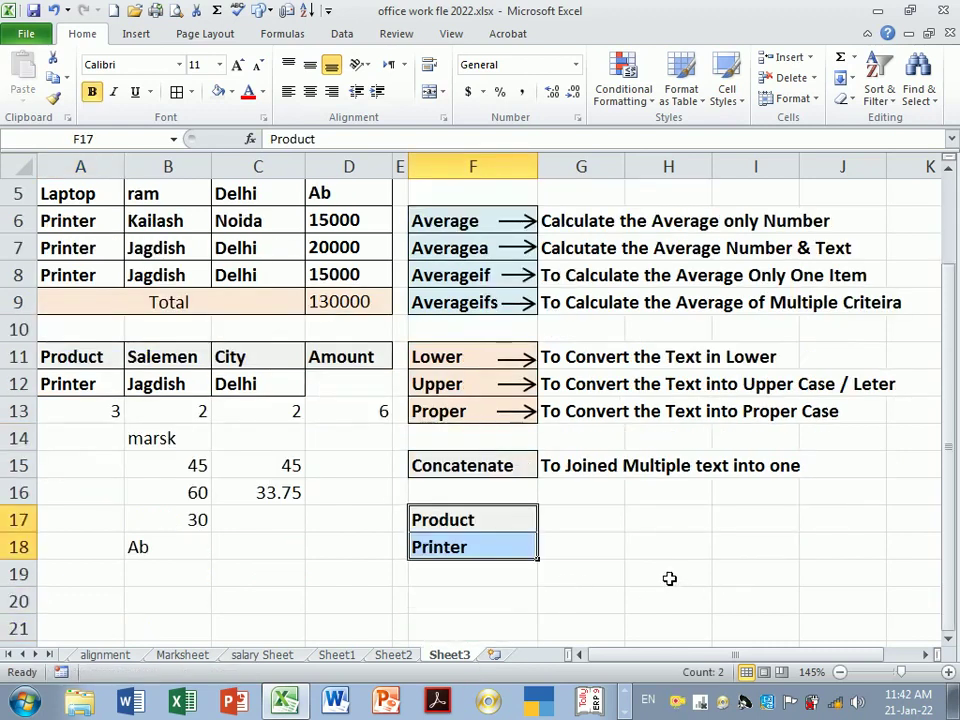
scroll(669, 578, "down", 1)
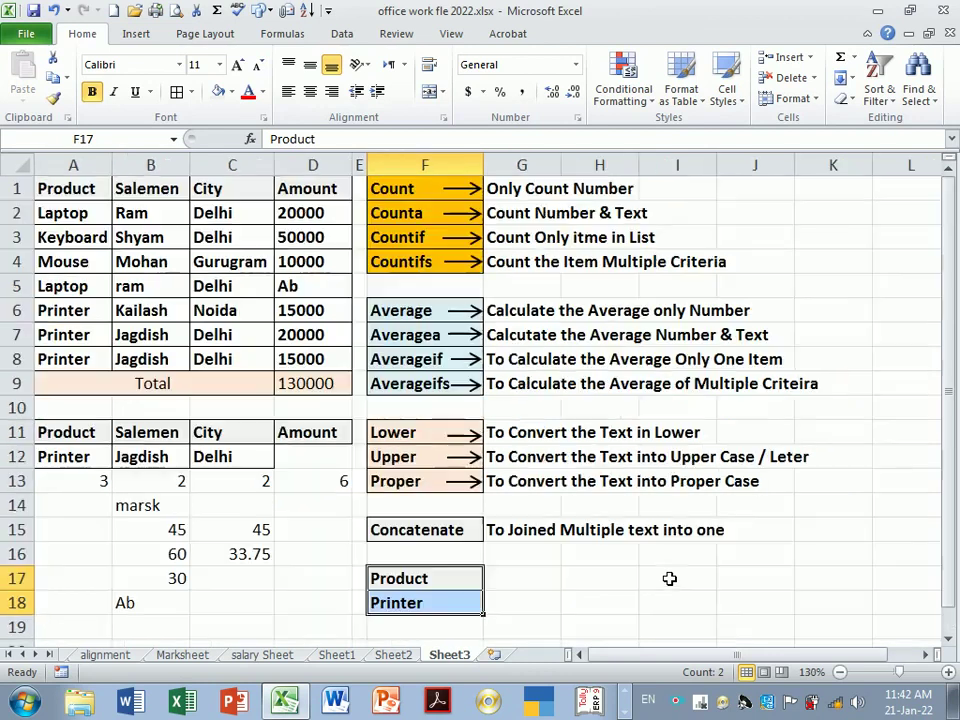
left_click(546, 585)
left_click(530, 610)
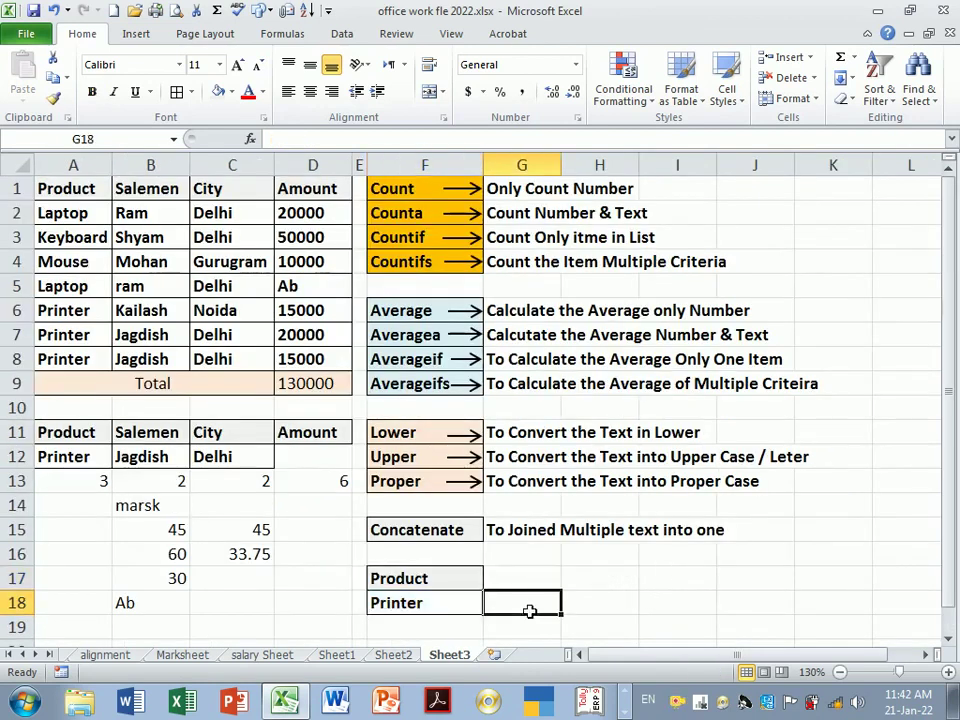
left_click(529, 585)
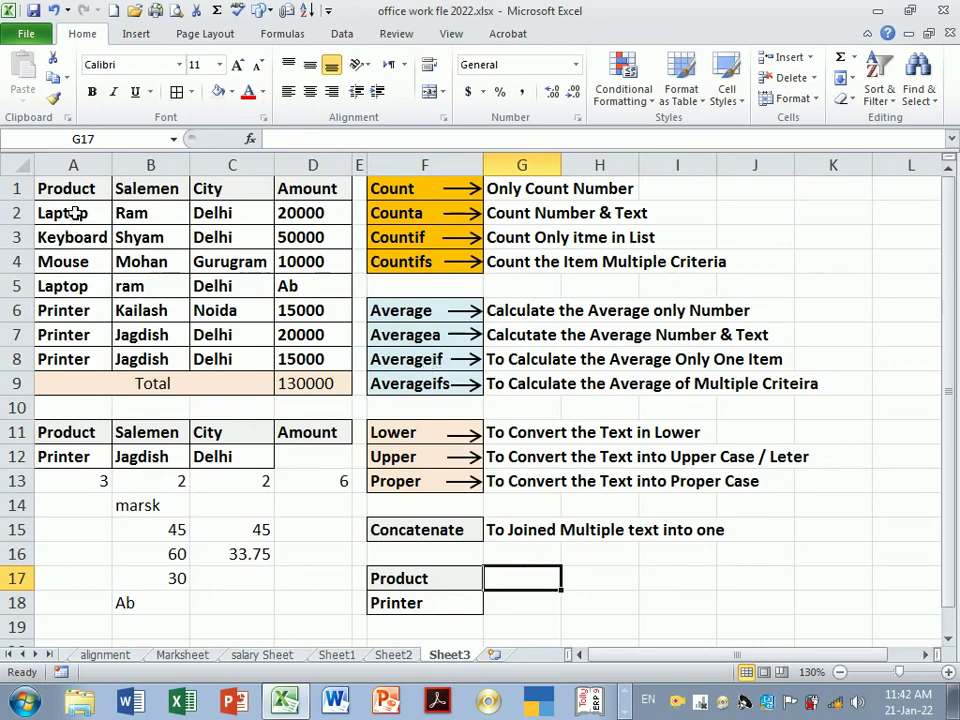
left_click_drag(75, 213, 92, 363)
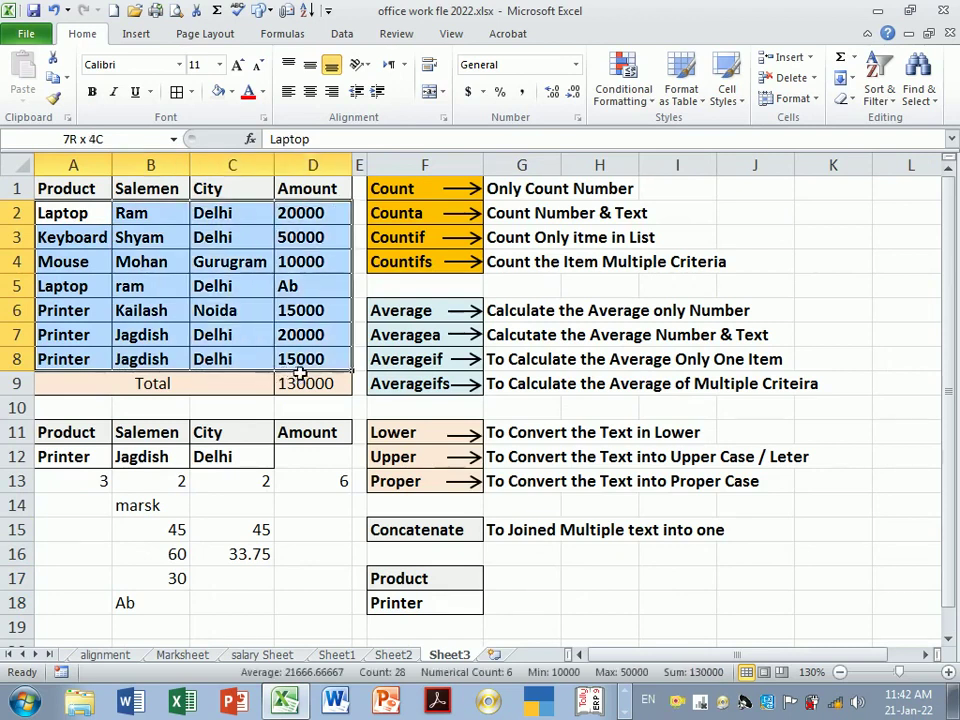
left_click_drag(92, 363, 329, 314)
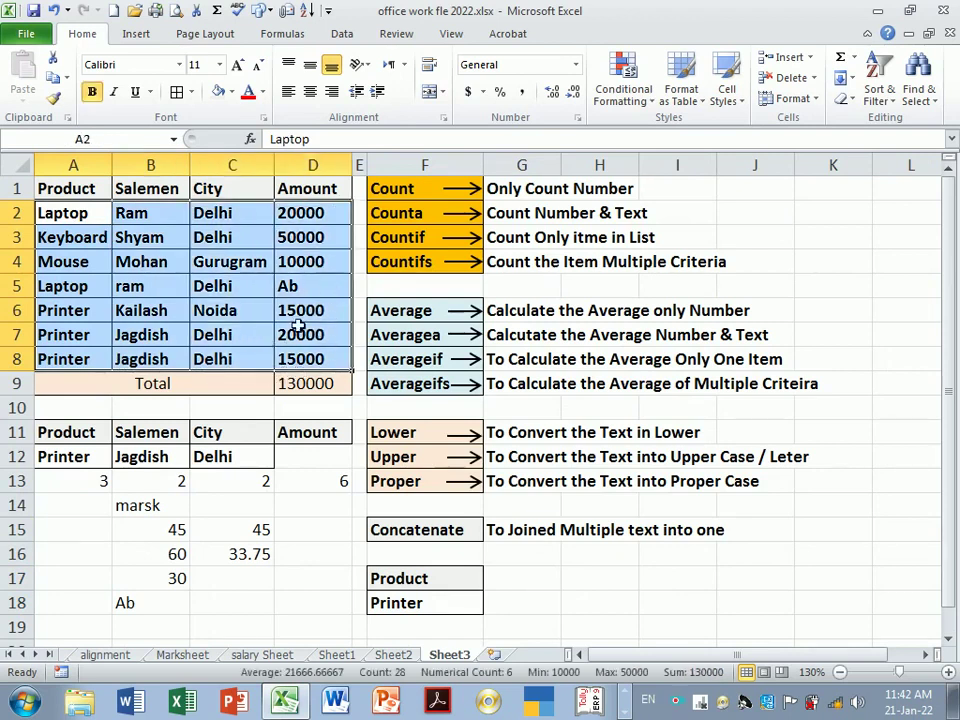
left_click(299, 321)
left_click(306, 340)
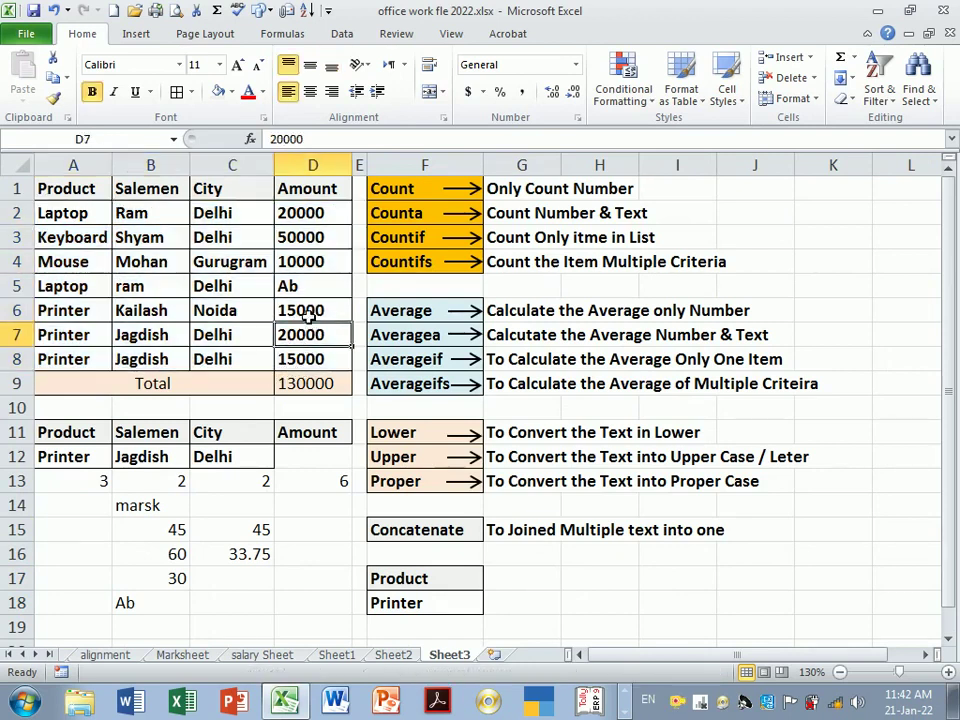
left_click_drag(313, 313, 305, 338)
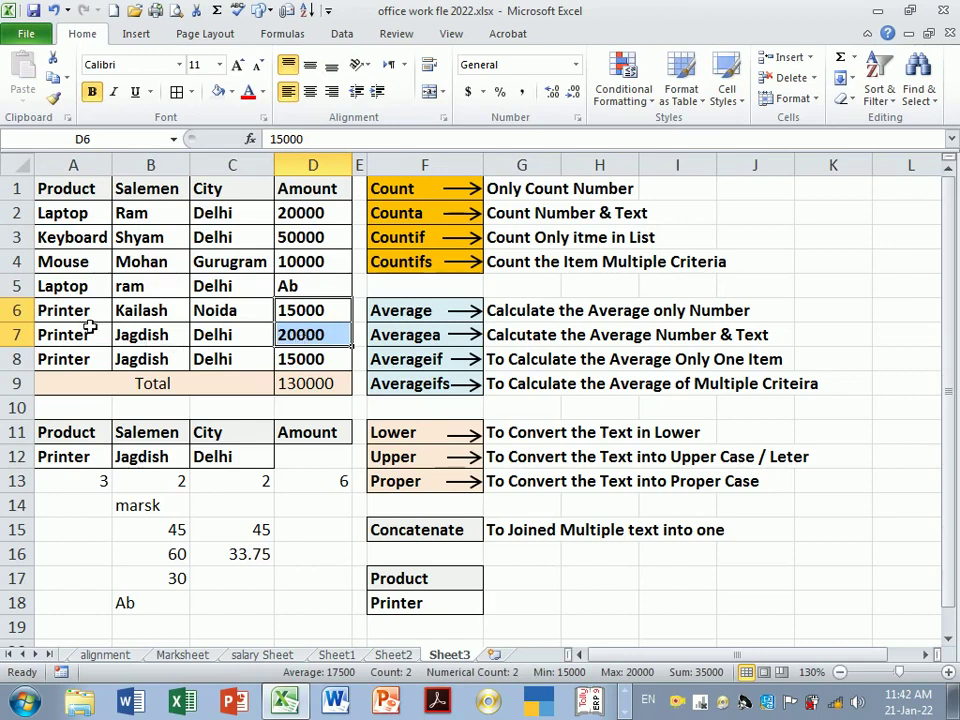
mouse_move(79, 317)
left_mouse_down()
mouse_move(118, 334)
mouse_move(297, 338)
left_mouse_up()
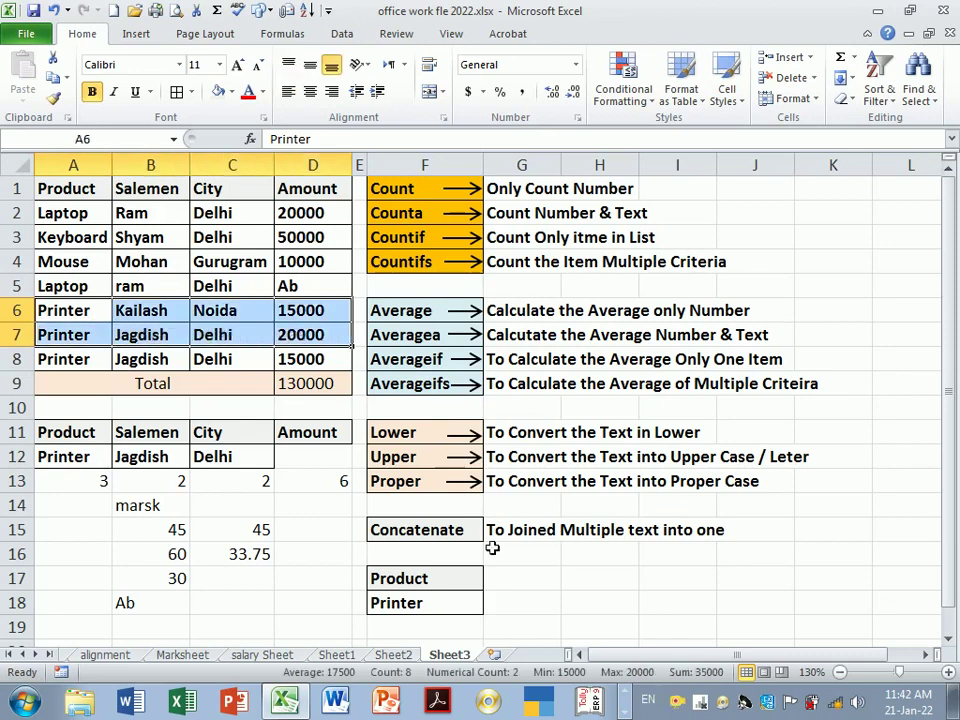
left_click(526, 588)
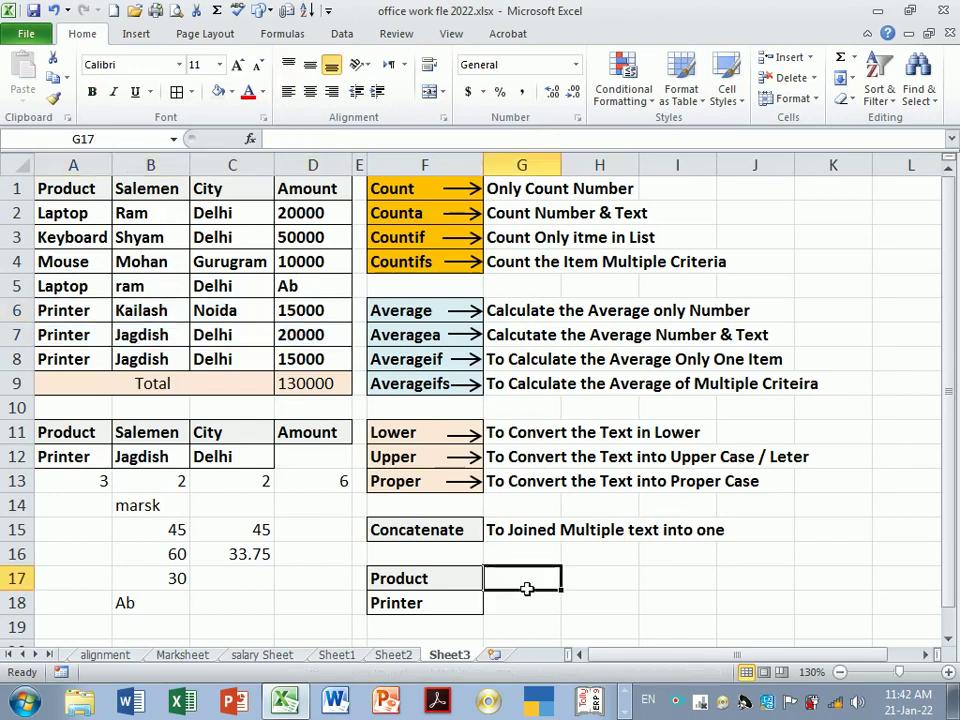
Enter =AVERAGEIF(A1:D8,F18,D1:D8) in G18, giving 16666.7 for Printer
key("Down")
type("=ave")
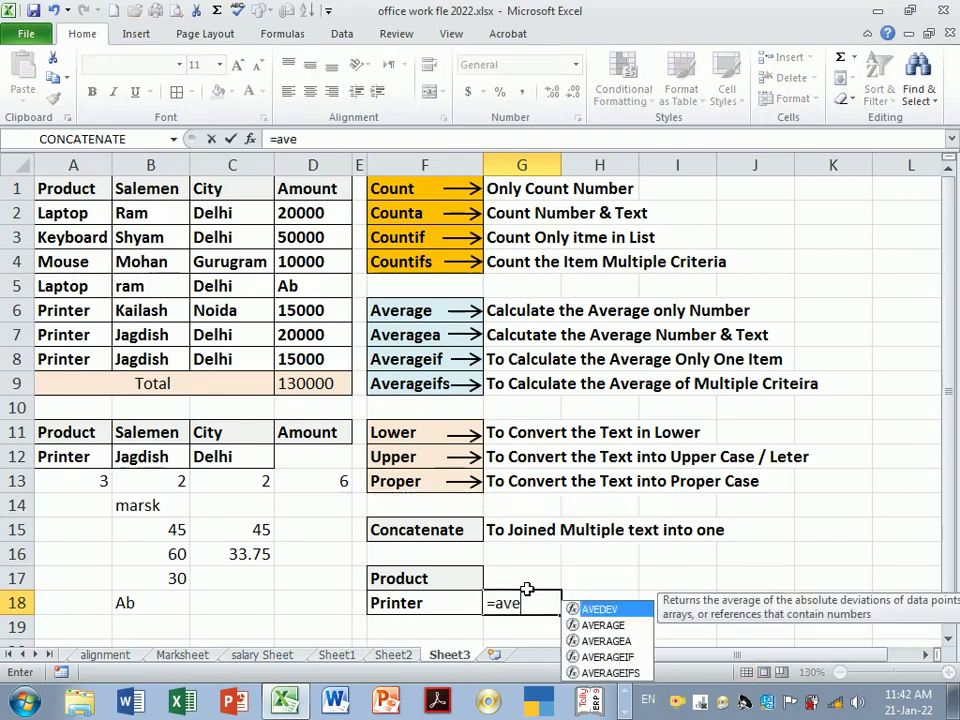
double_click(631, 660)
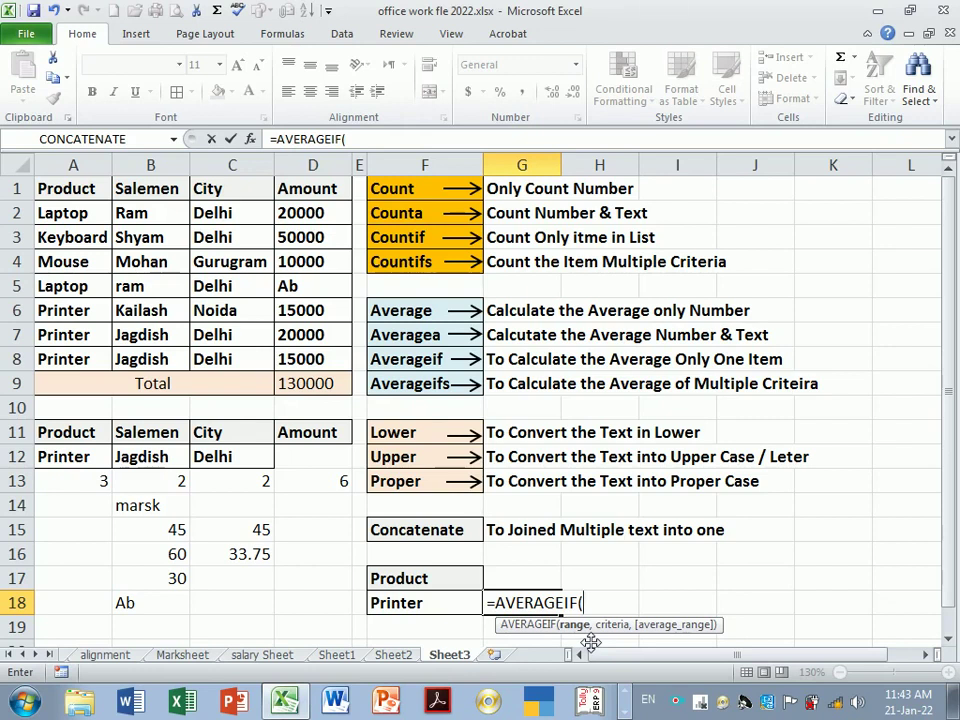
left_click(84, 195)
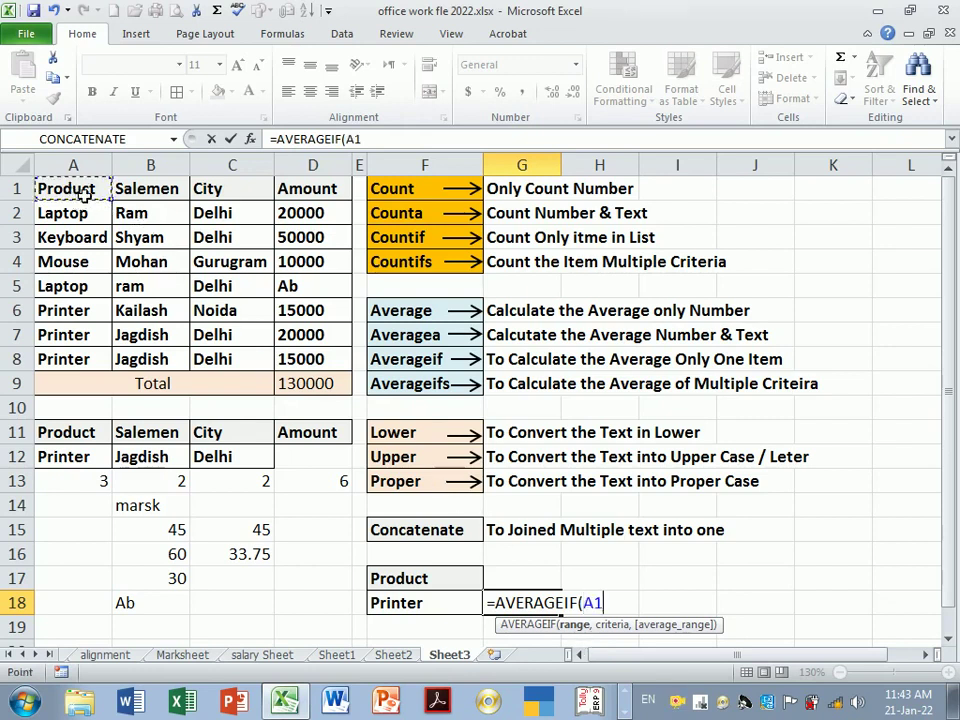
left_click_drag(84, 196, 337, 365)
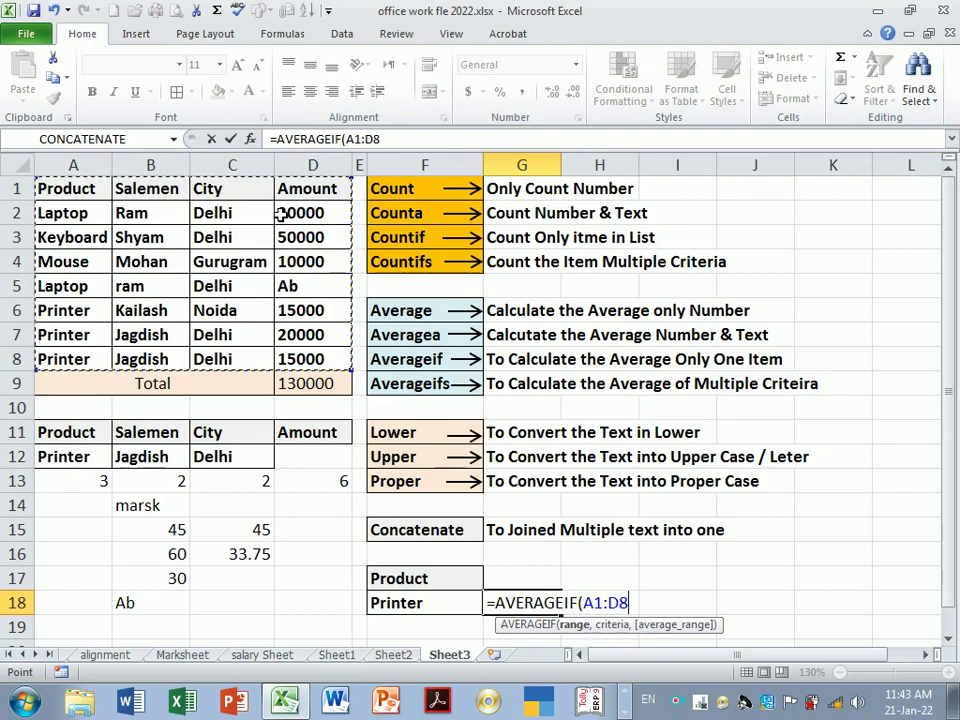
type(",")
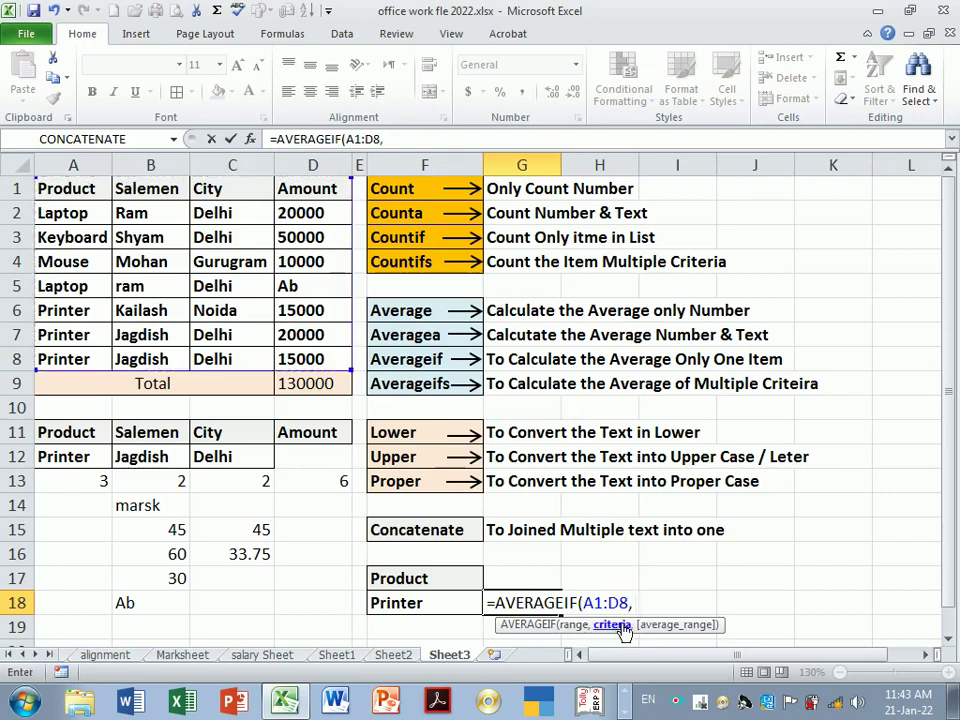
left_click(450, 610)
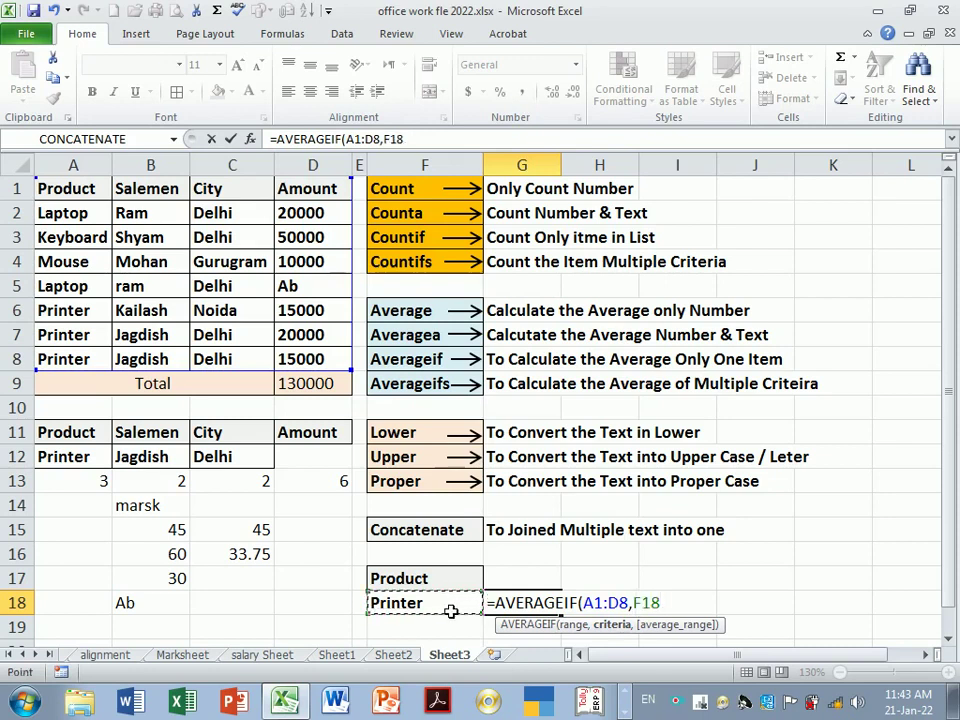
type(",")
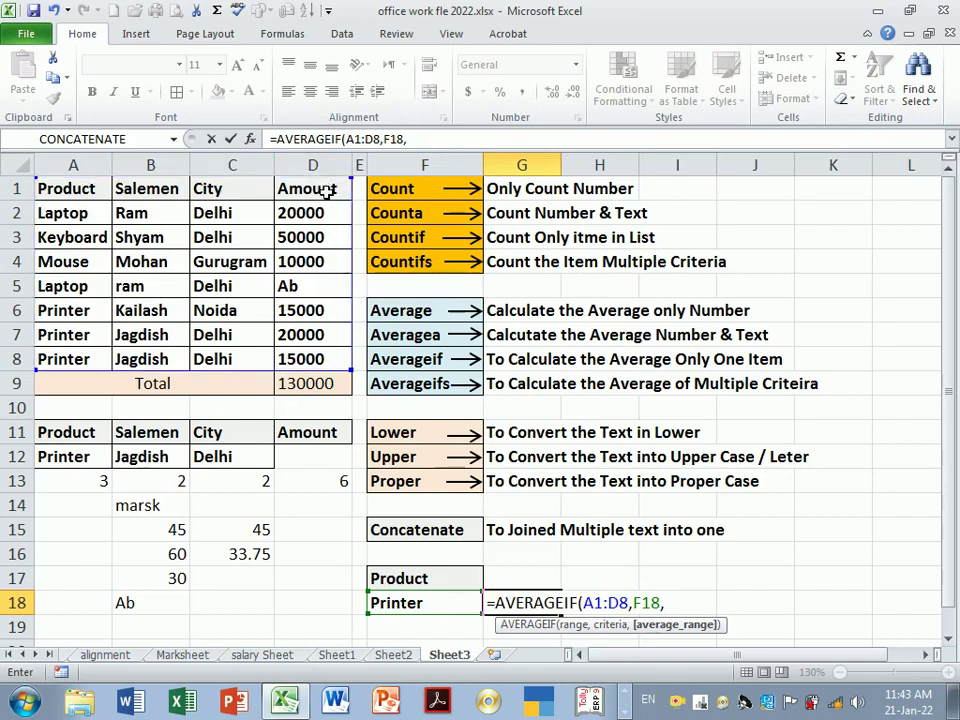
left_click_drag(320, 192, 343, 366)
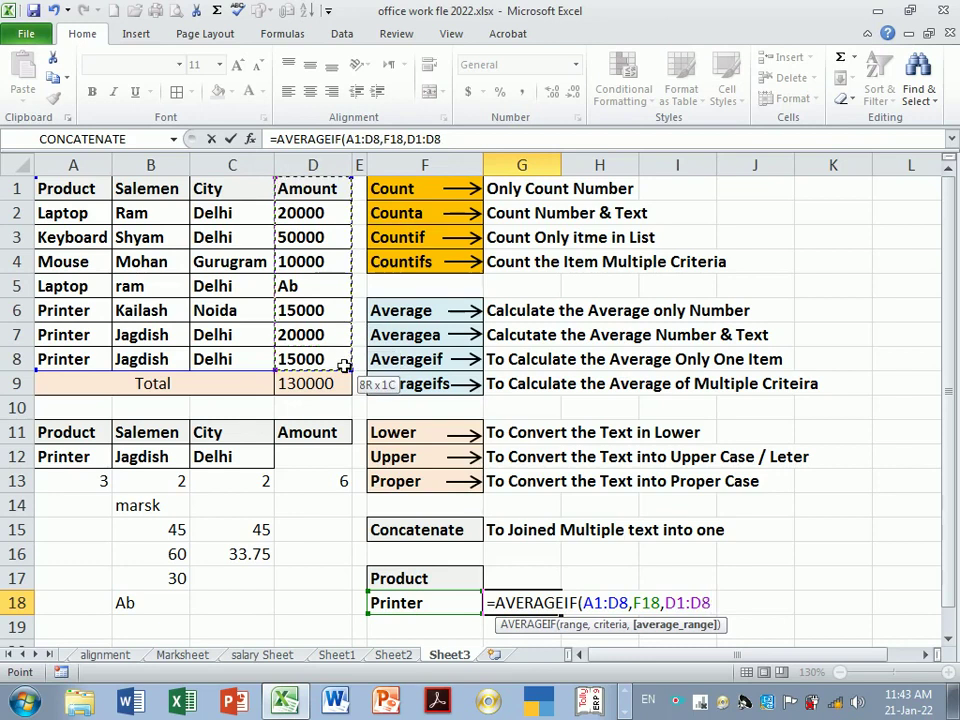
key("Return")
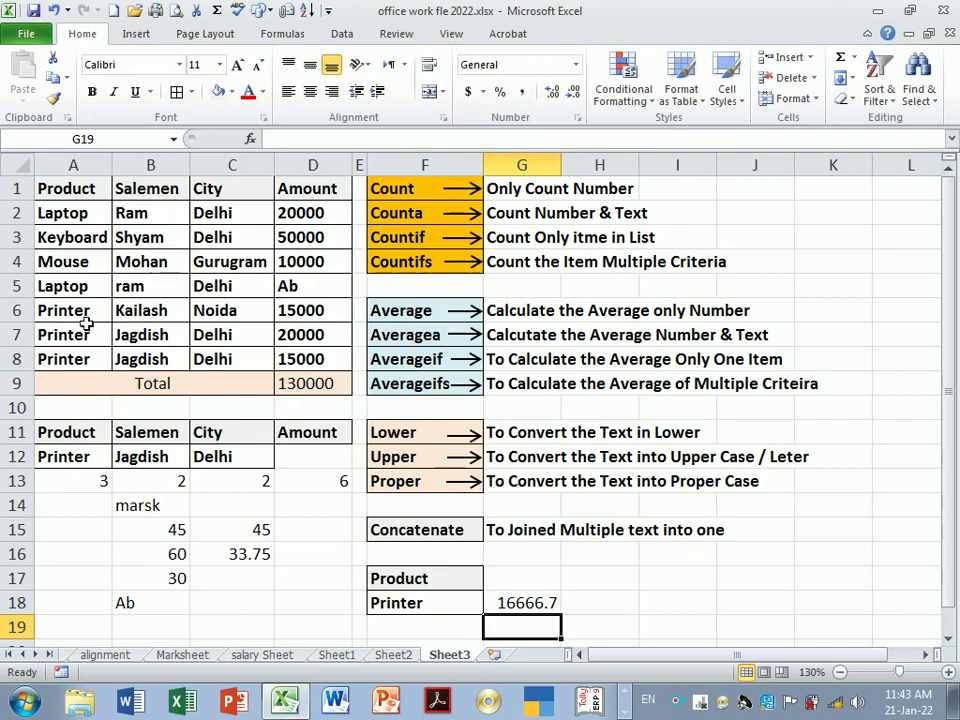
Verify the result against the Printer amounts in D6:D7 and G18's formula
left_click_drag(312, 311, 311, 334)
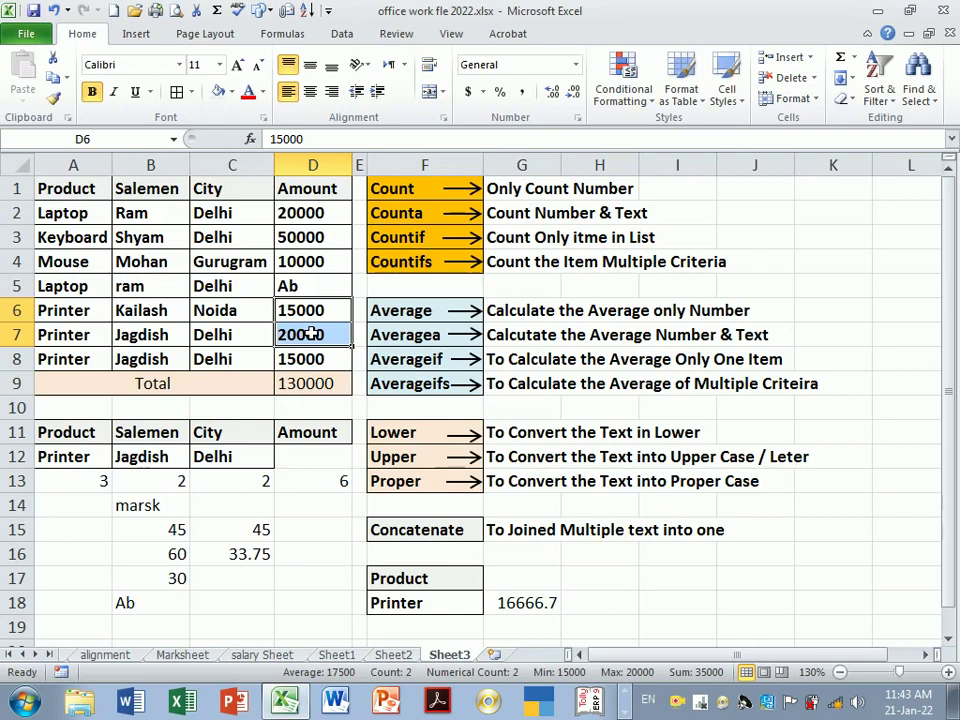
left_click(545, 610)
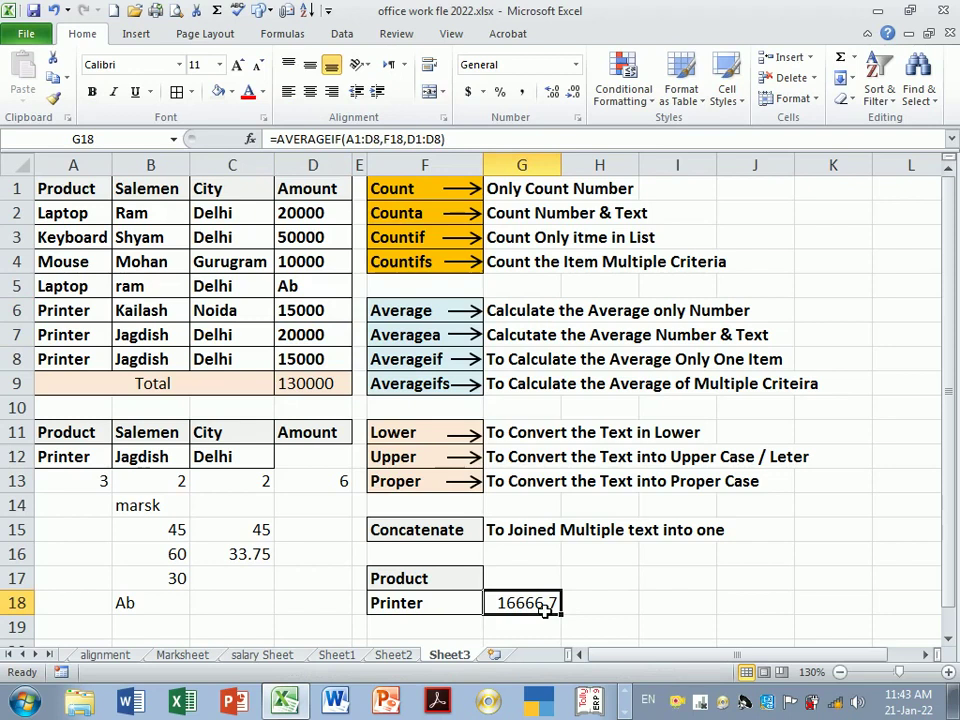
left_click(444, 607)
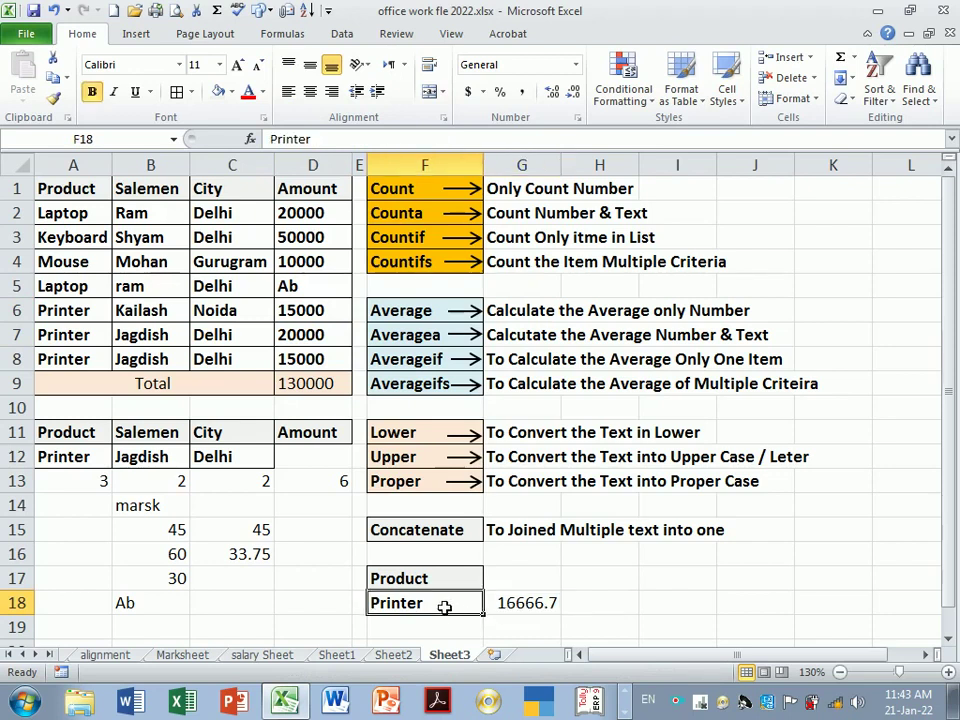
Set F18's product criterion to Laptop, pasting the name copied from A2
type("la")
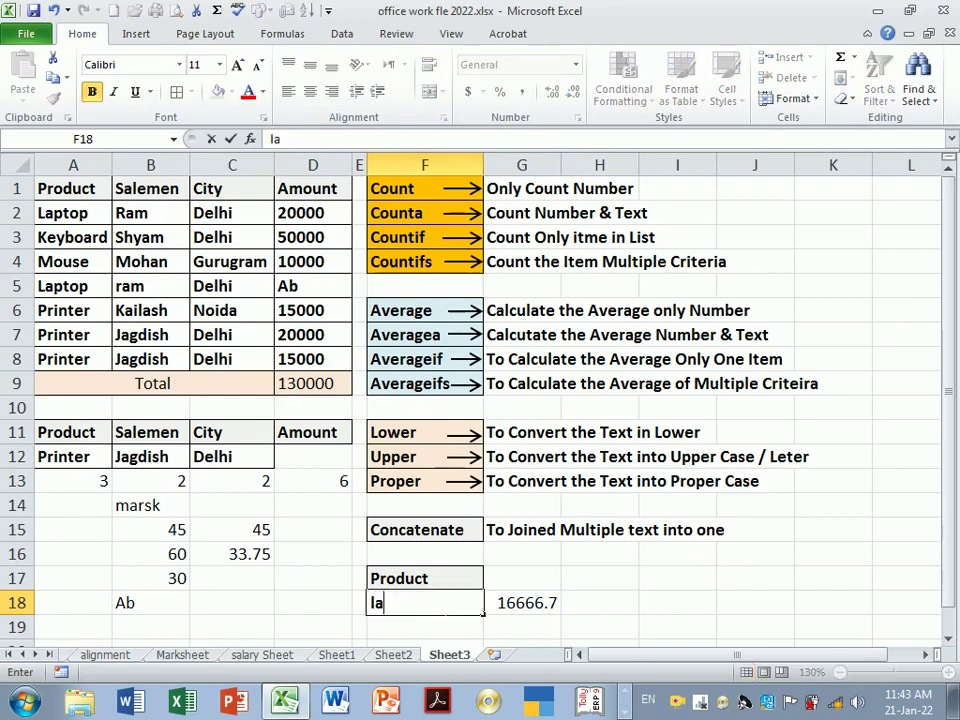
key("BackSpace")
key("BackSpace")
type("Lapt")
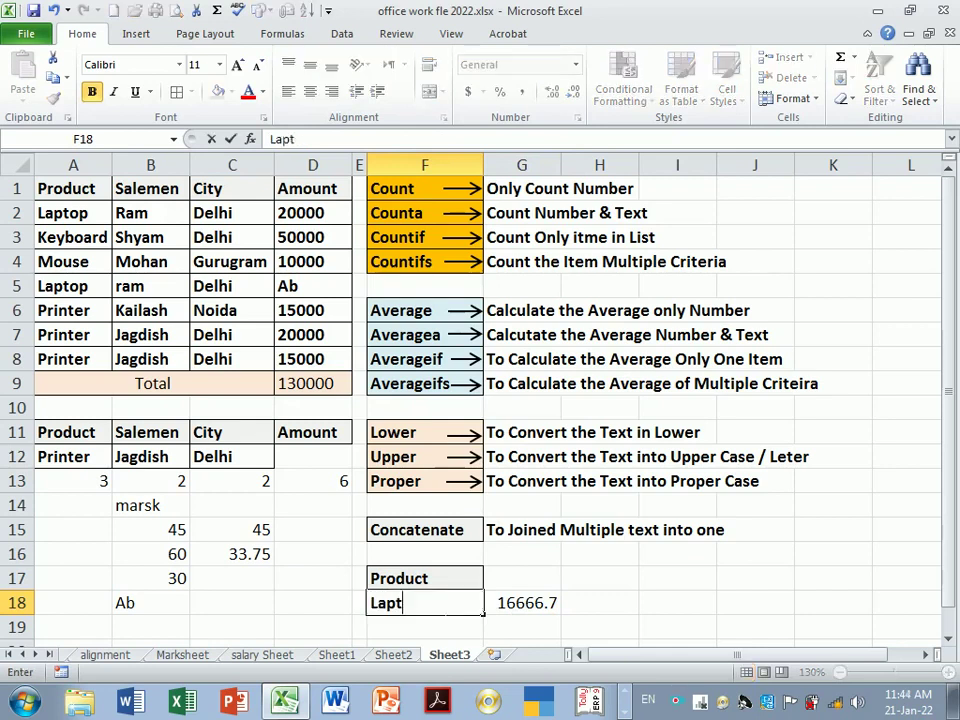
type("op")
key("Return")
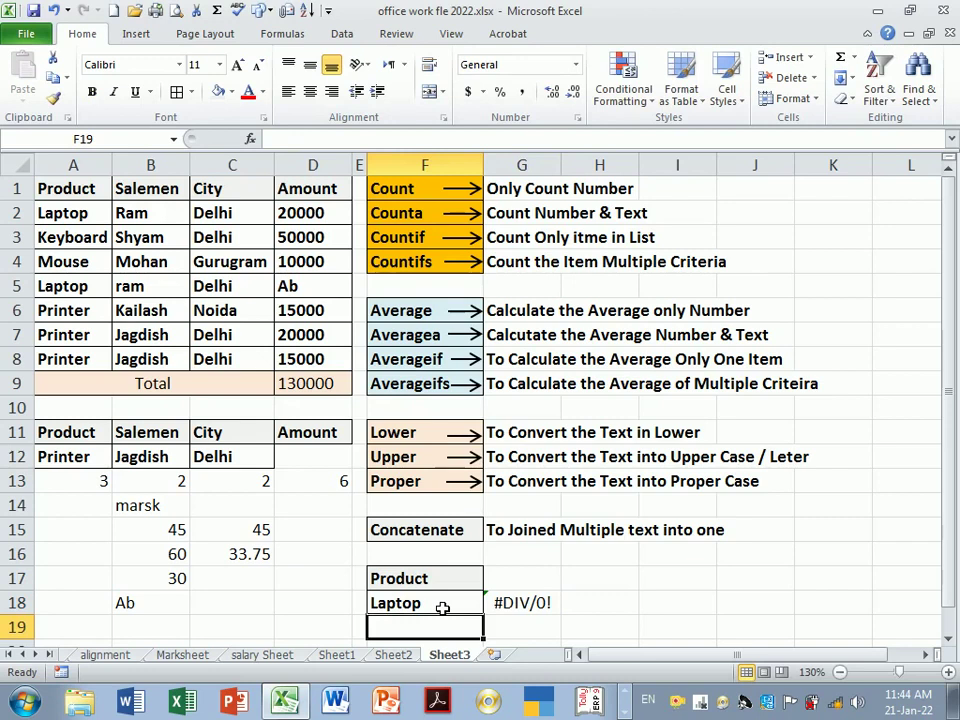
left_click(442, 607)
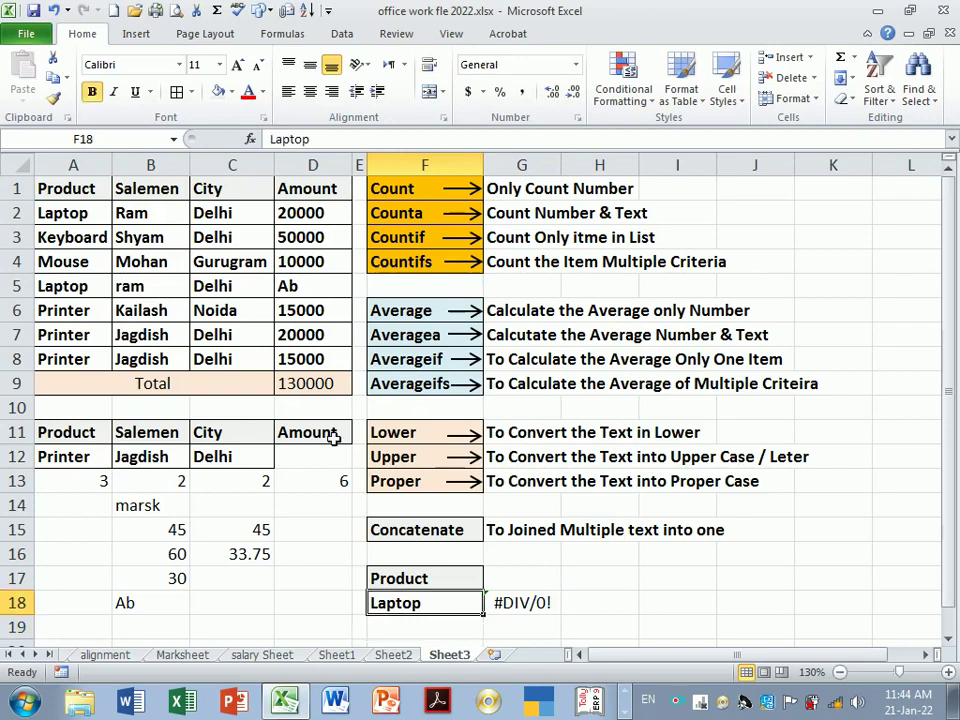
left_click(72, 216)
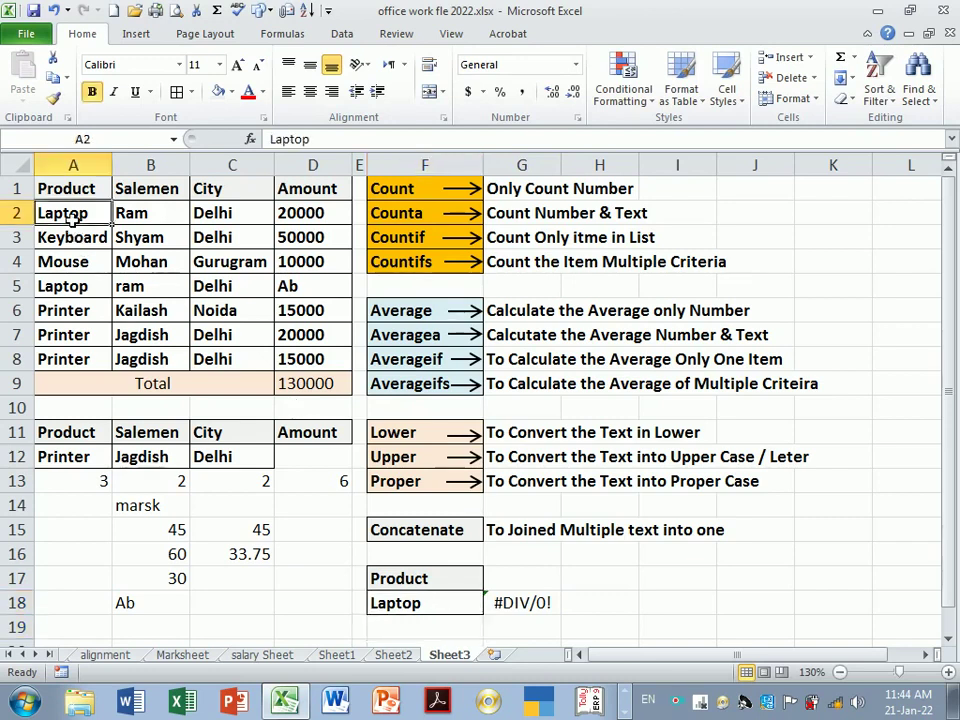
key("ctrl+c")
left_click(460, 607)
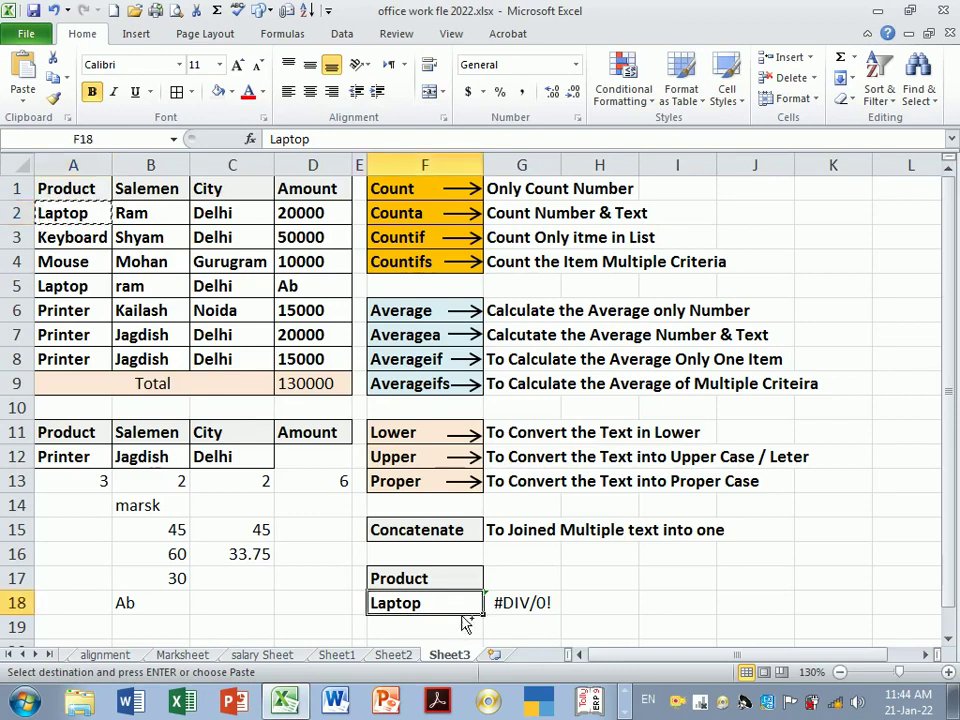
key("ctrl+v")
left_click(592, 606)
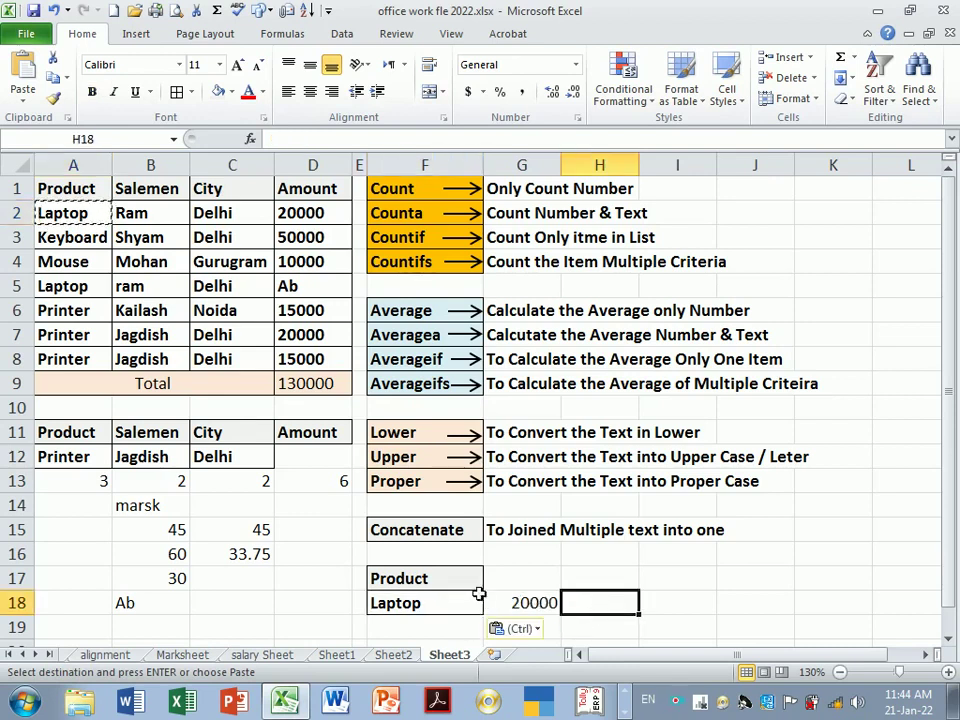
left_click(455, 606)
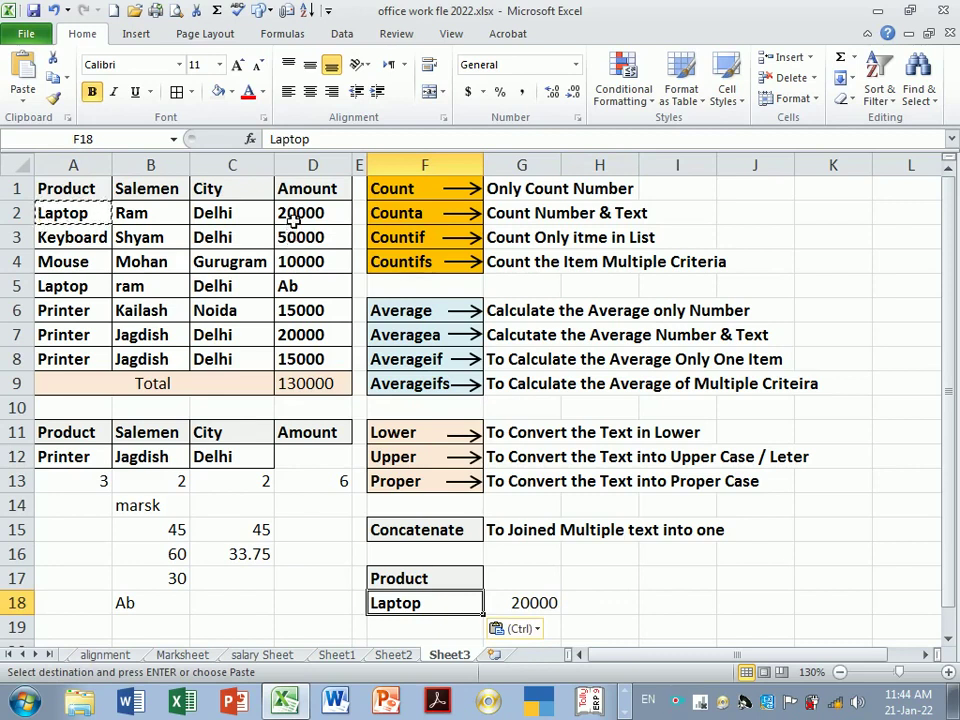
Replace the amount in D5 with 20000 and compare it with D2
left_click(298, 290)
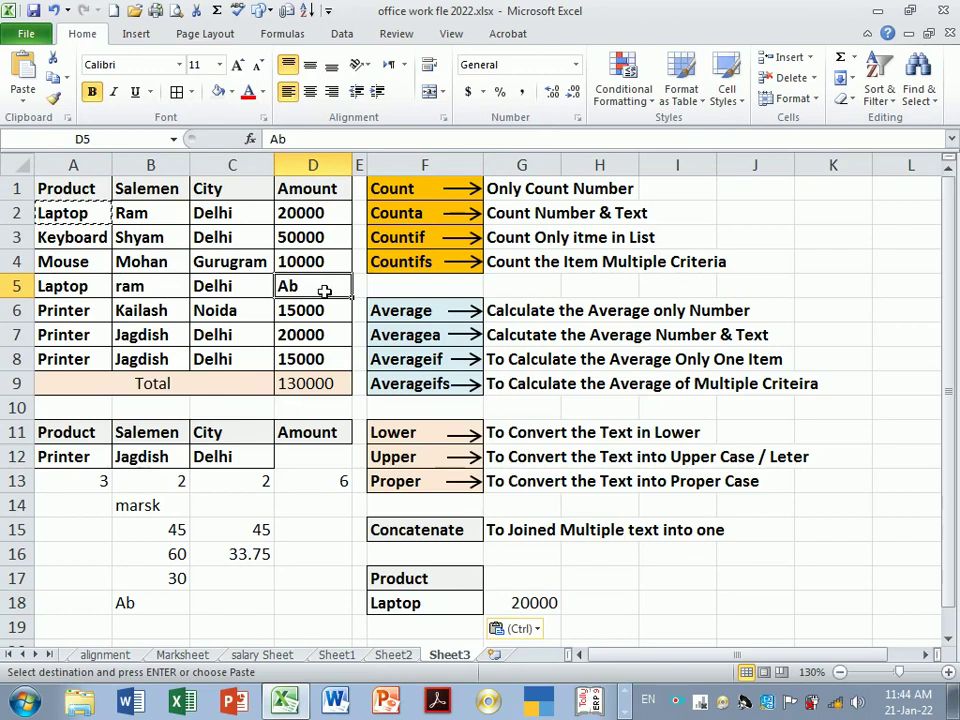
type("20")
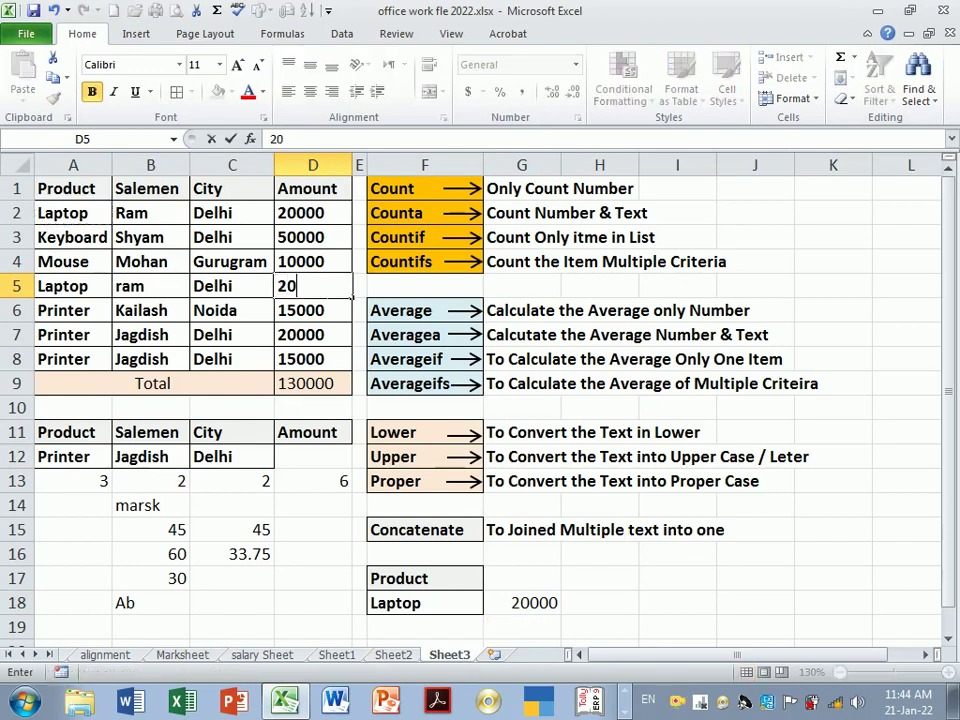
type("000")
key("Return")
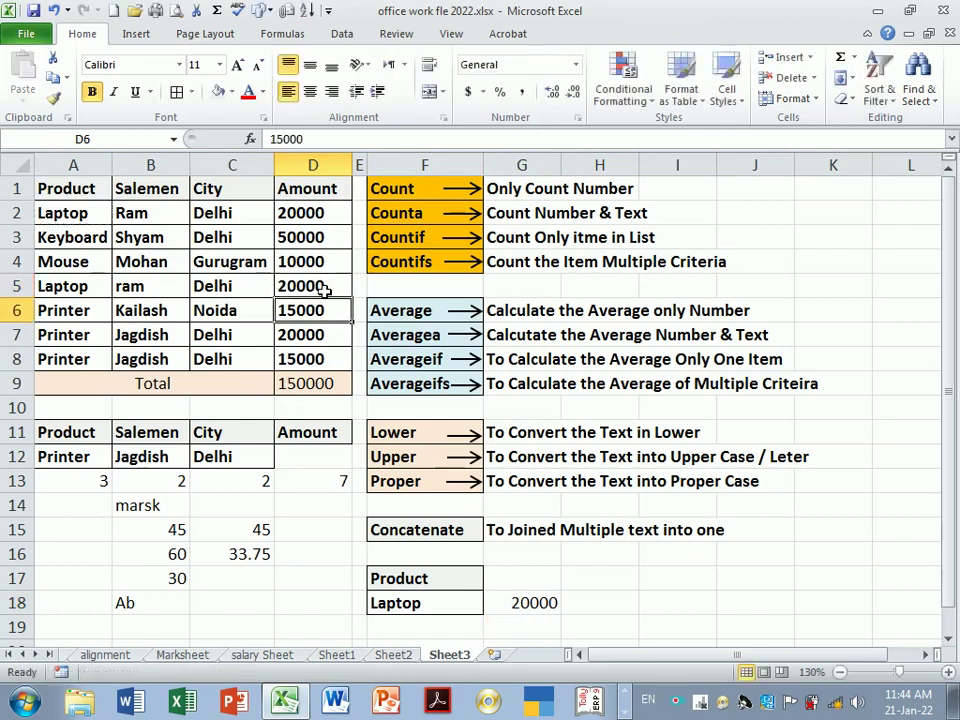
left_click(318, 212)
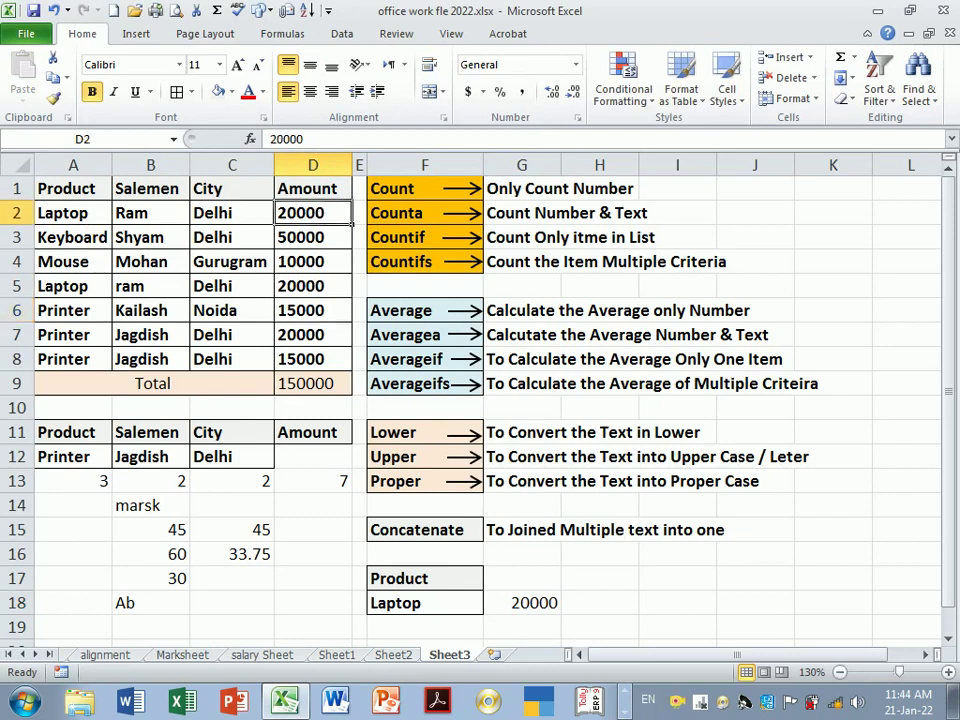
left_click(330, 290)
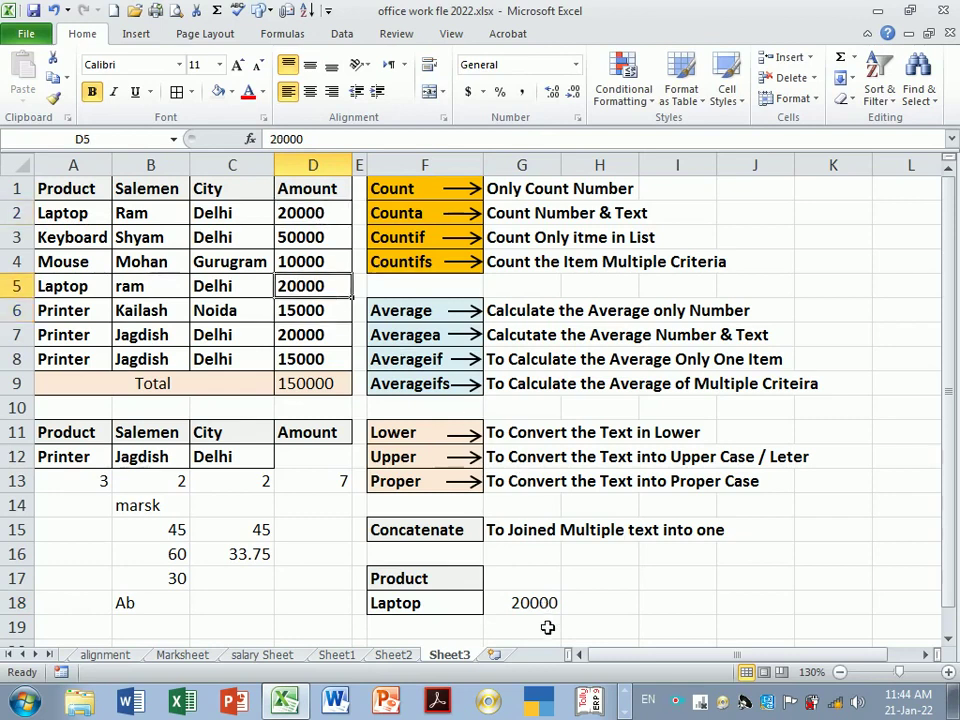
left_click(452, 605)
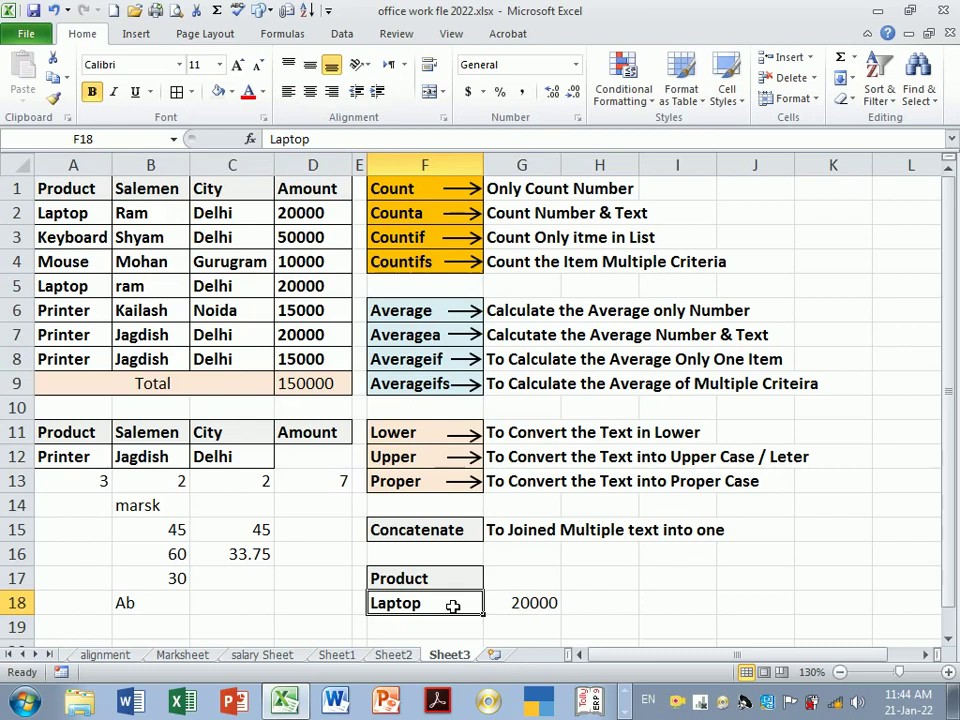
Change F18 to Mouse and move the 10000 average result from G18 to F19
type("Mouse")
key("Return")
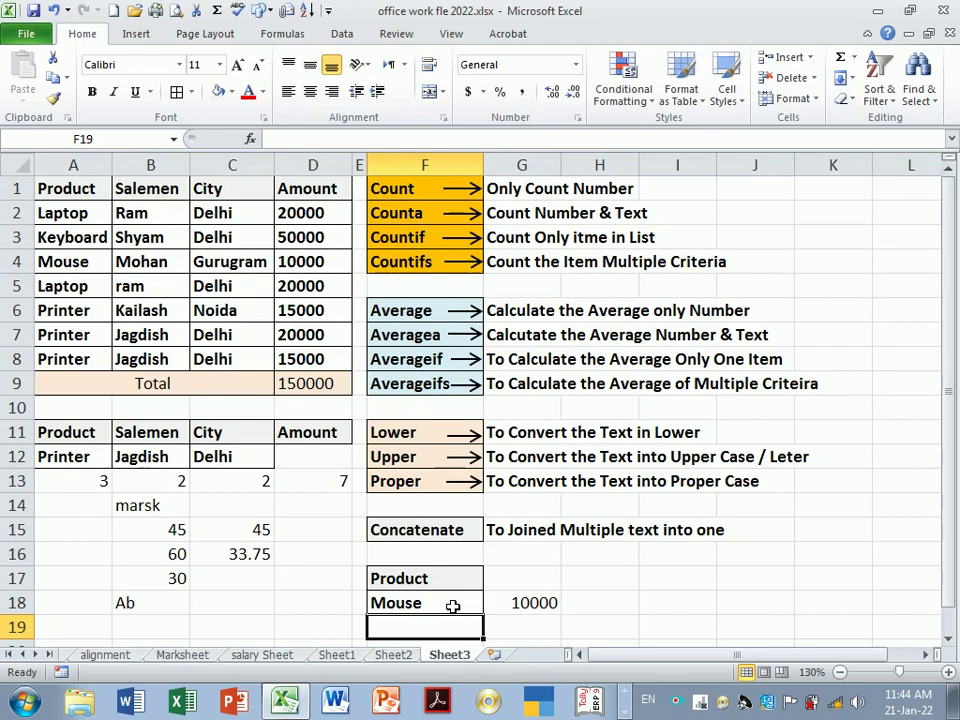
left_click(540, 604)
left_click_drag(538, 616, 440, 628)
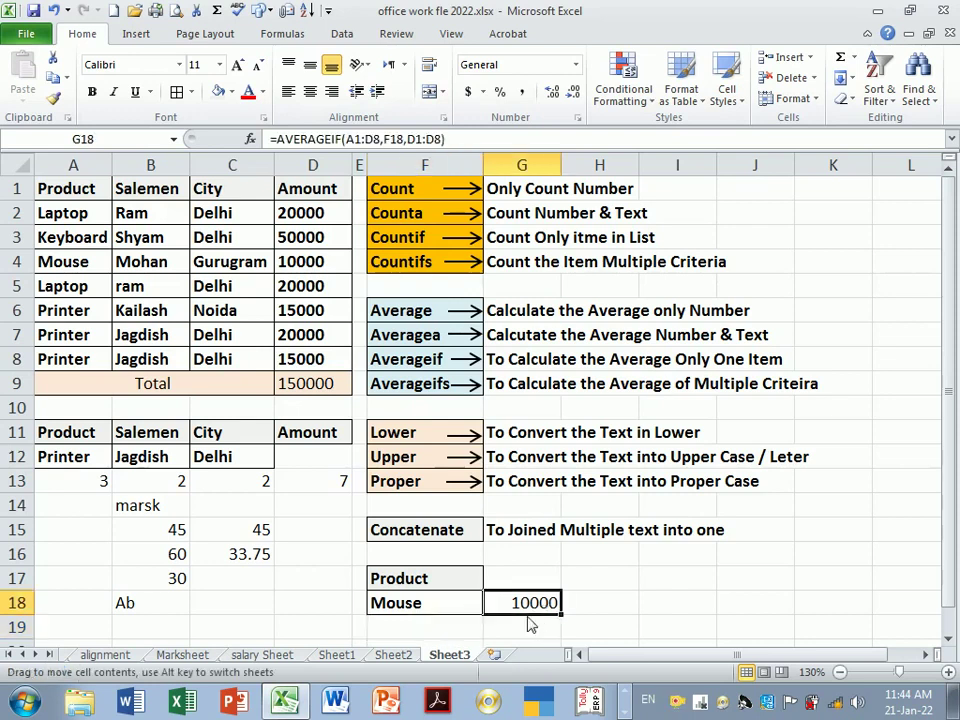
left_click(519, 585)
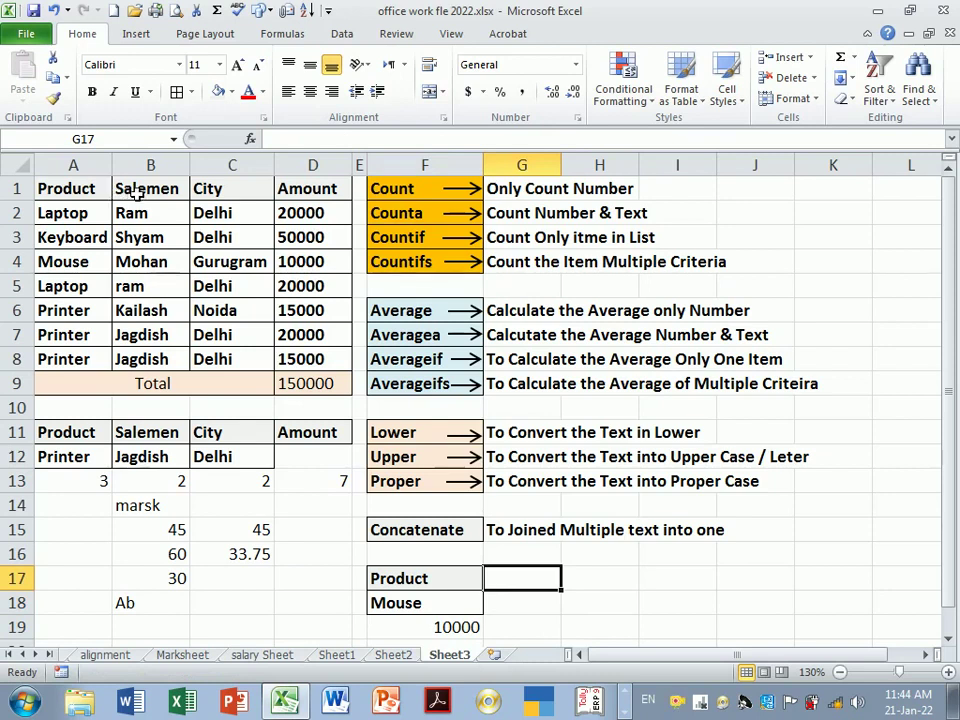
Copy the Salemen and City headers into G17:H17
left_click_drag(130, 190, 214, 188)
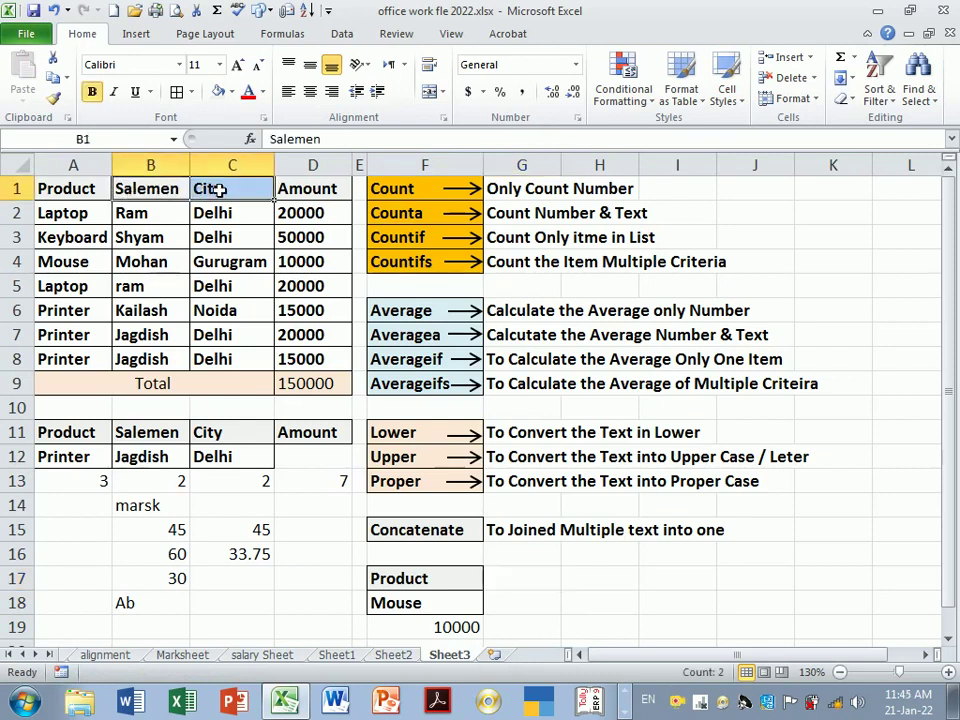
key("ctrl+c")
left_click(524, 588)
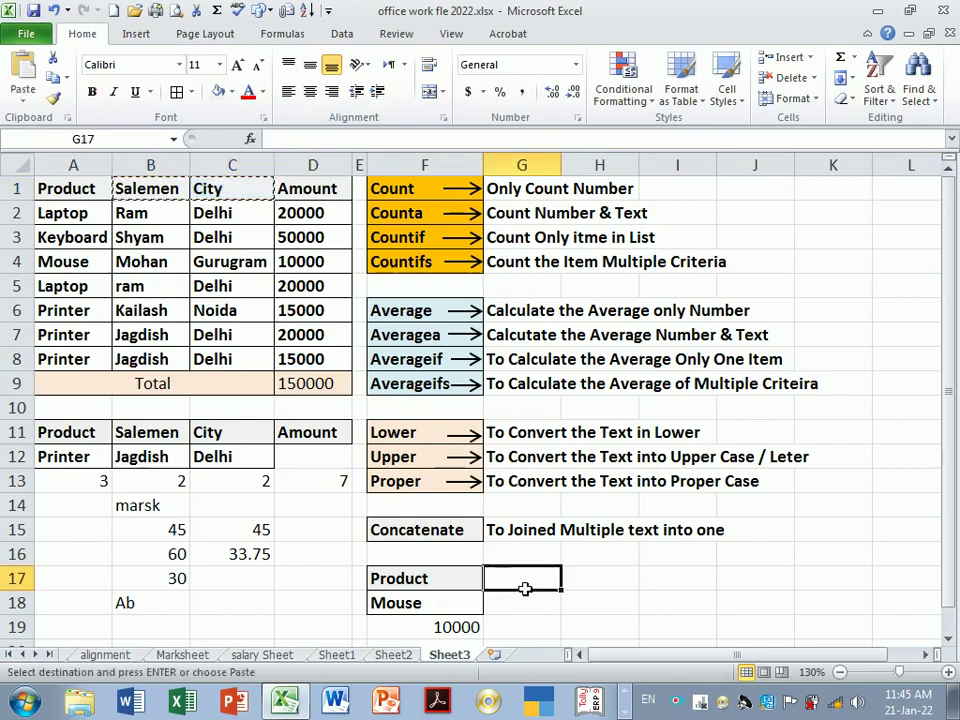
key("Return")
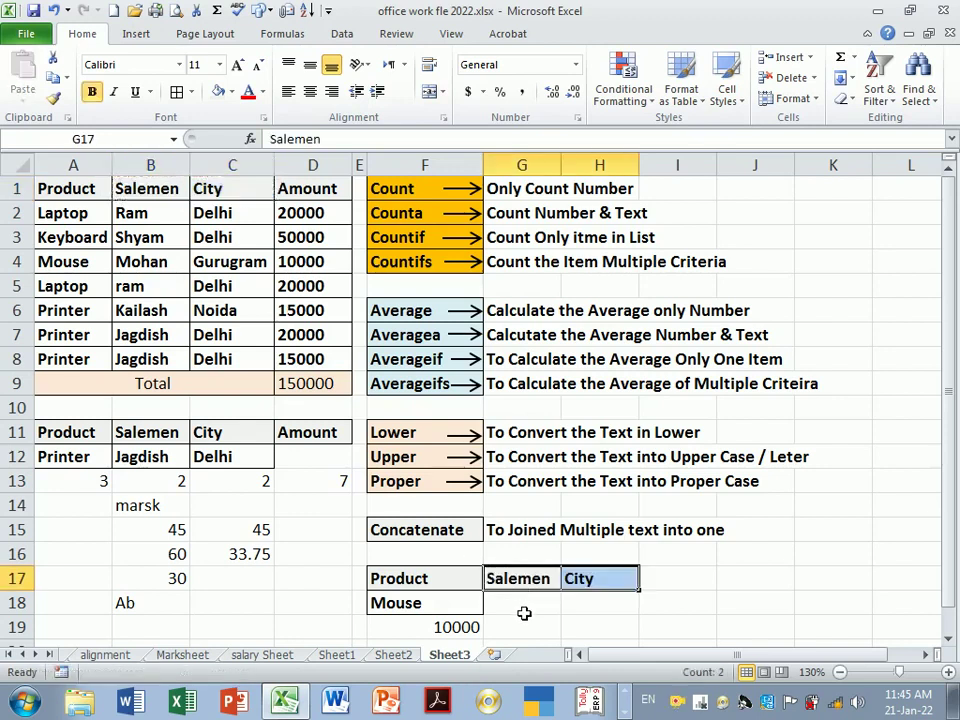
Copy row 4's salesman name and Gurugram into G18:H18 as the criteria values
left_click(524, 613)
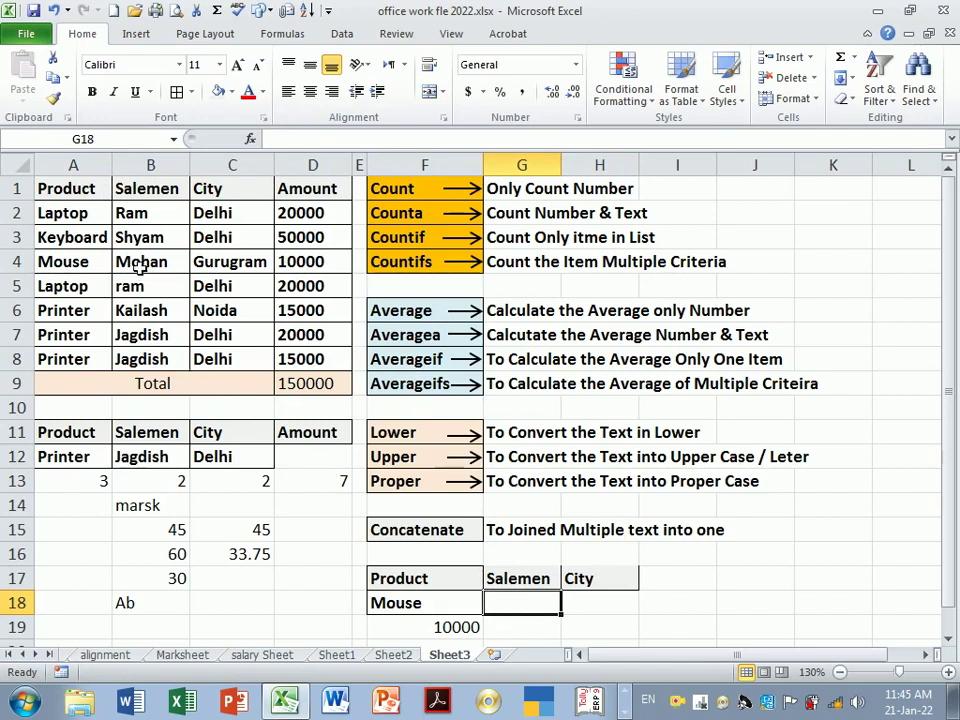
left_click_drag(140, 262, 216, 276)
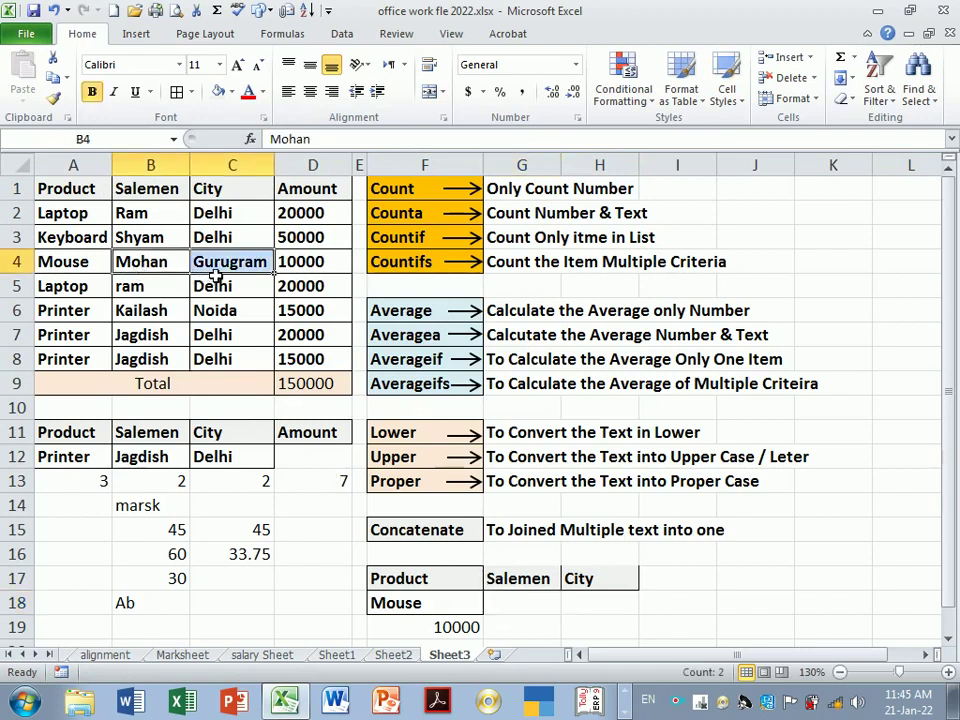
key("ctrl+c")
left_click(523, 603)
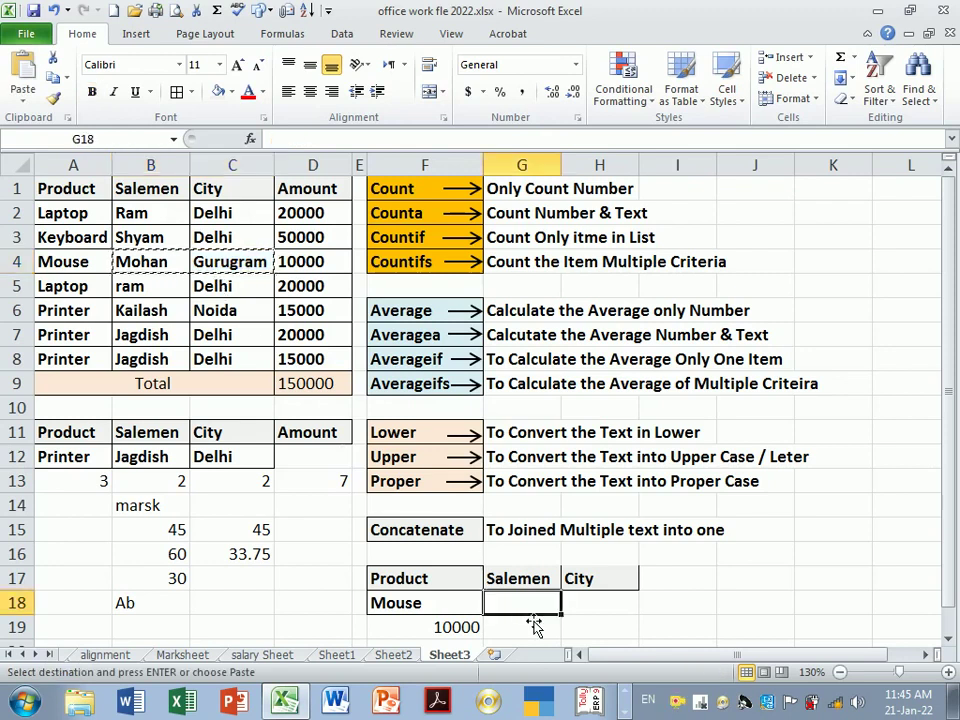
key("Return")
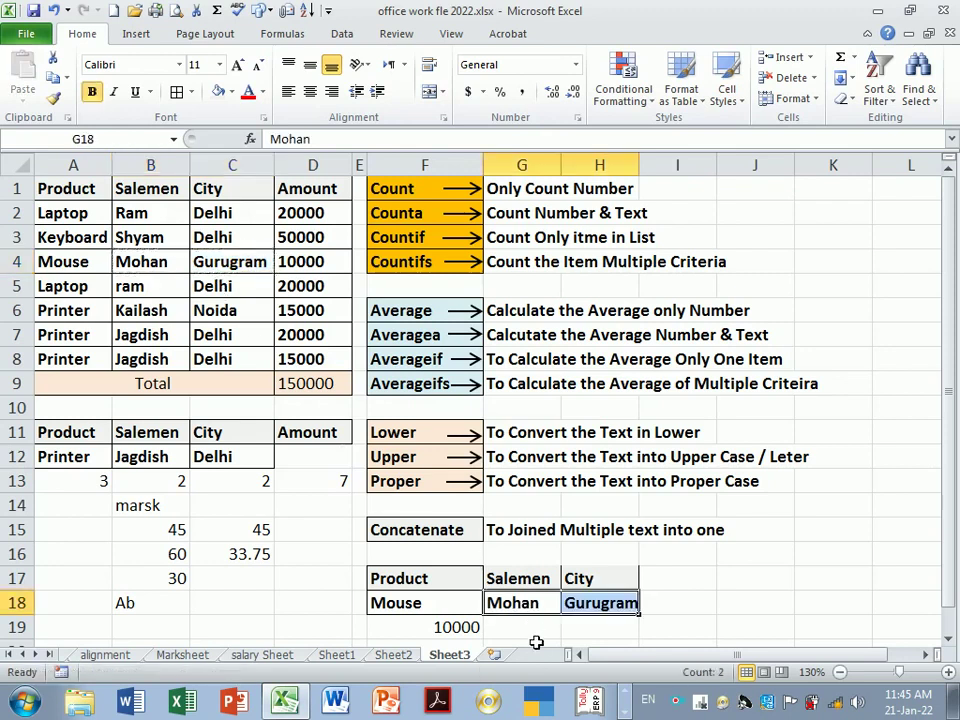
left_click(532, 628)
left_click_drag(522, 580, 585, 580)
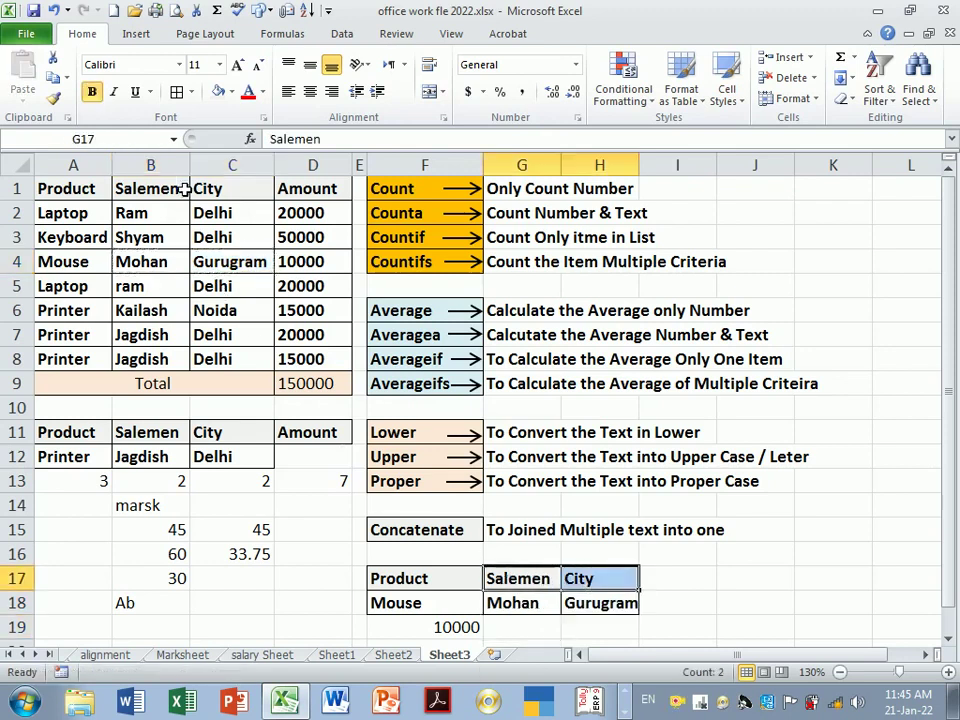
left_click(746, 557)
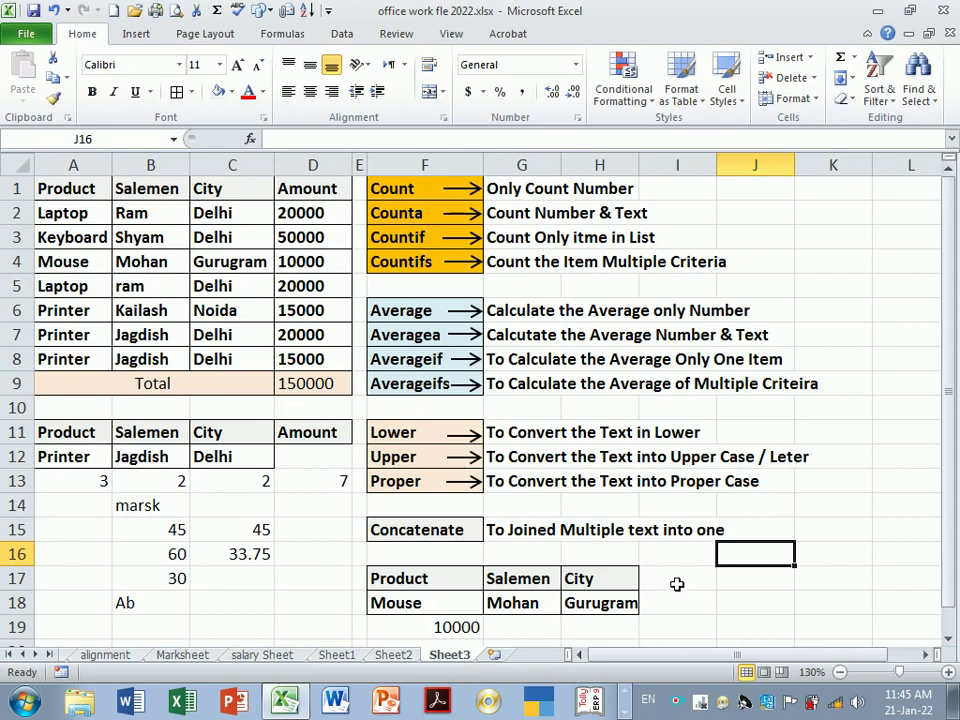
Move the 10000 AVERAGEIF result from F19 to F20 and widen column H
scroll(677, 584, "down", 1)
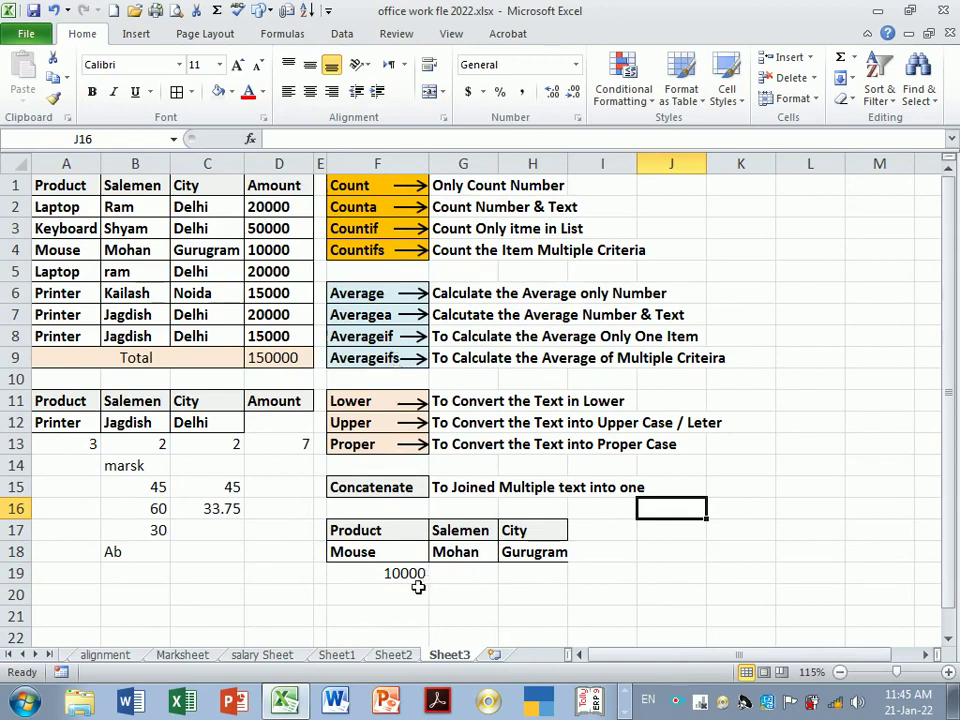
left_click(408, 575)
mouse_move(428, 574)
left_mouse_down()
mouse_move(635, 550)
mouse_move(632, 578)
mouse_move(643, 555)
mouse_move(634, 596)
mouse_move(433, 587)
mouse_move(420, 600)
left_mouse_up()
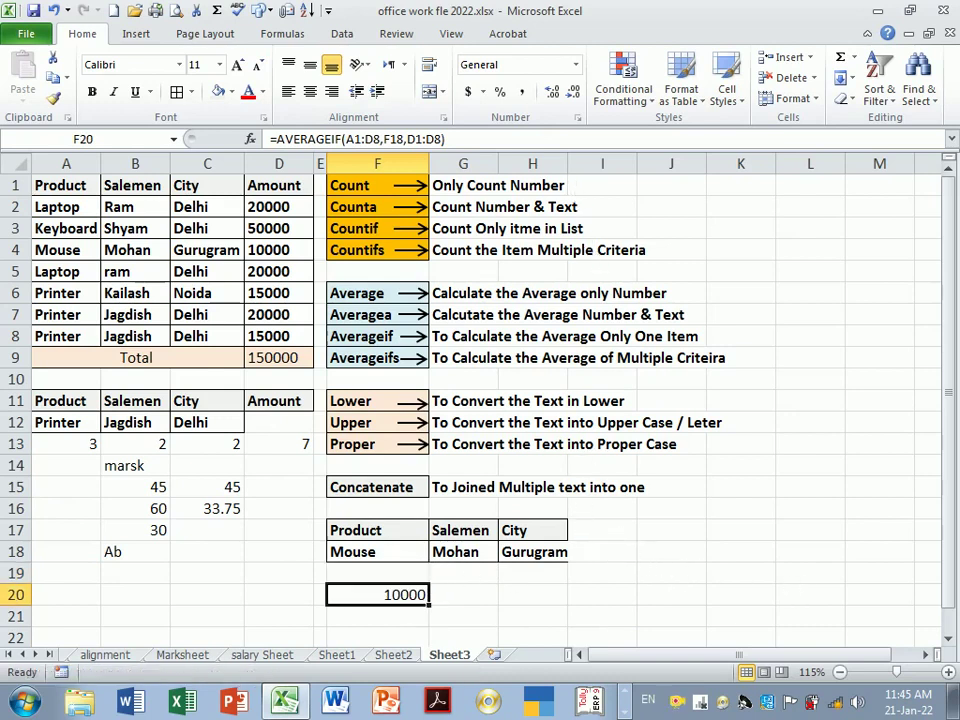
mouse_move(567, 164)
left_mouse_down()
mouse_move(590, 174)
mouse_move(578, 174)
left_mouse_up()
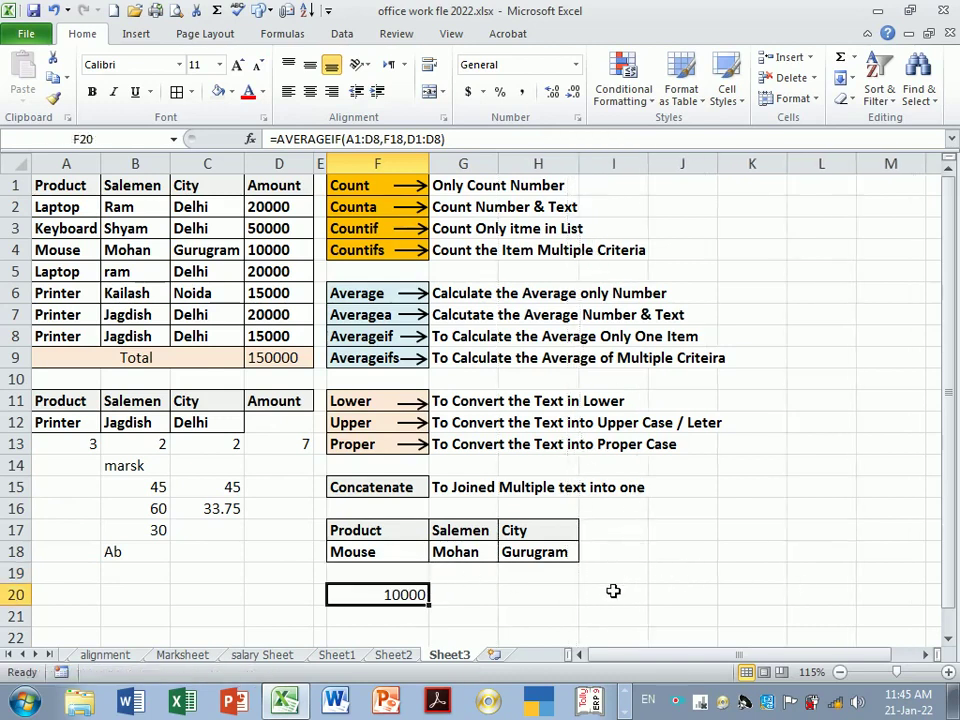
left_click(521, 605)
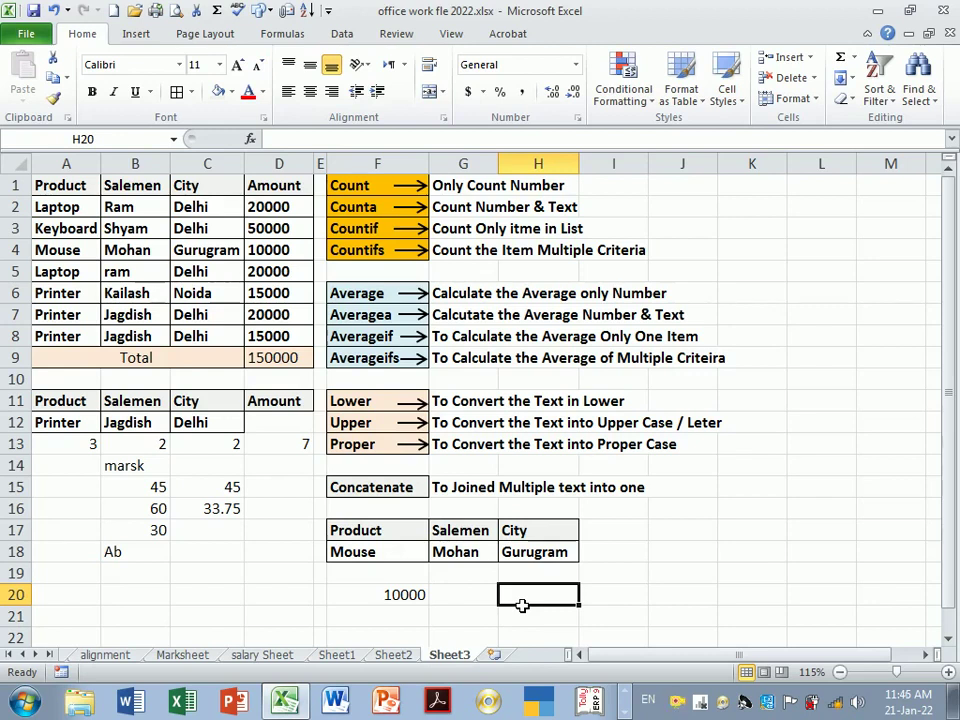
Start =AVERAGEIFS in H20 with average range D1:D8 and product criteria A1:A8, F18
type("=")
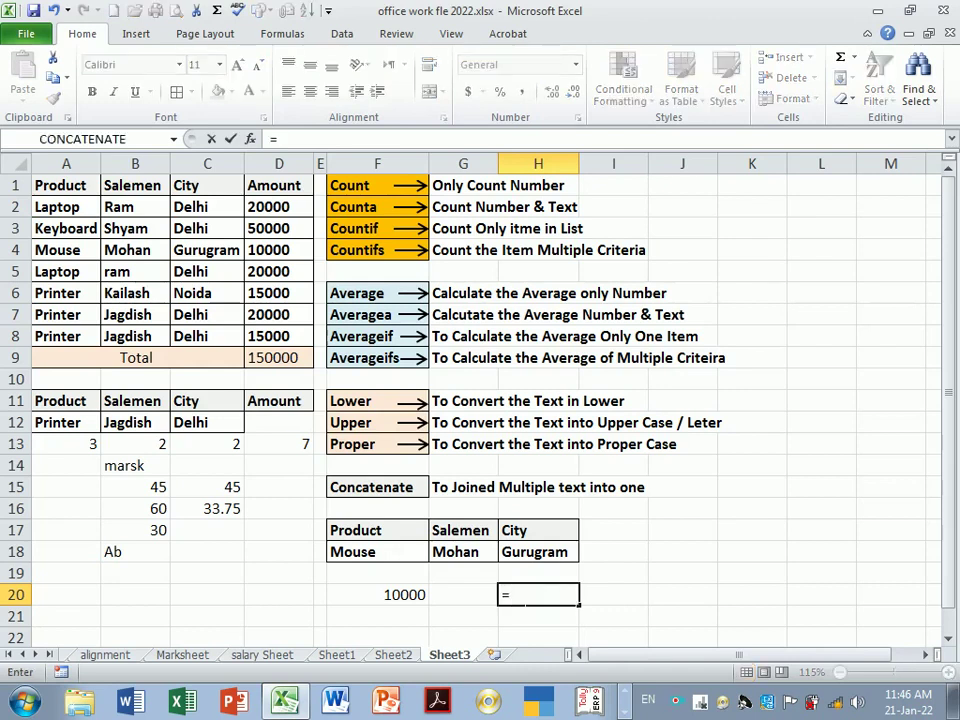
type("a")
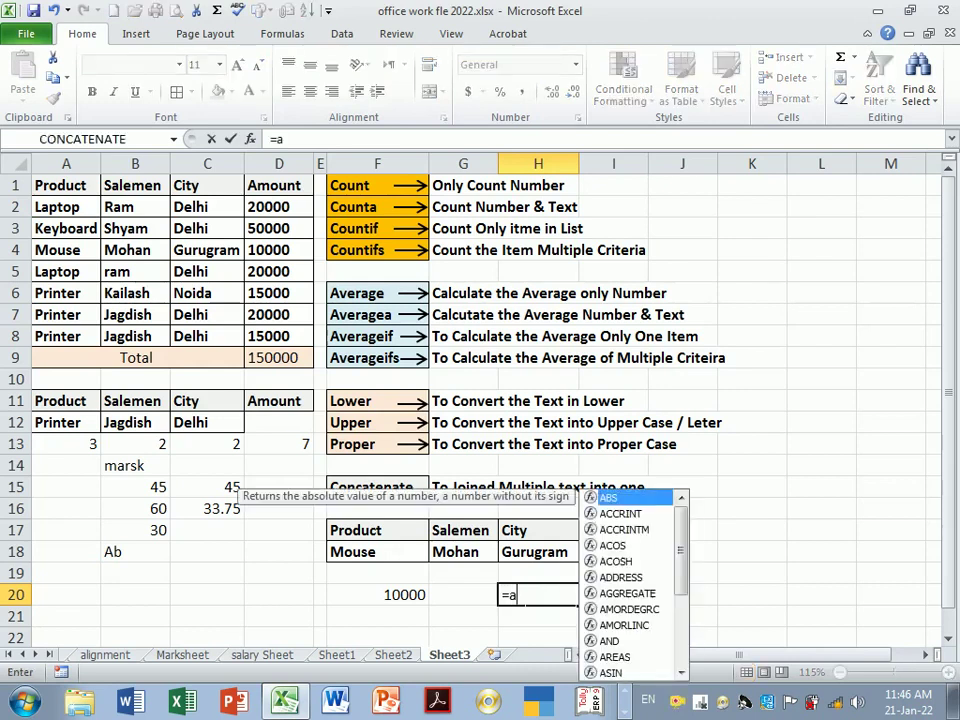
type("var")
key("BackSpace")
key("BackSpace")
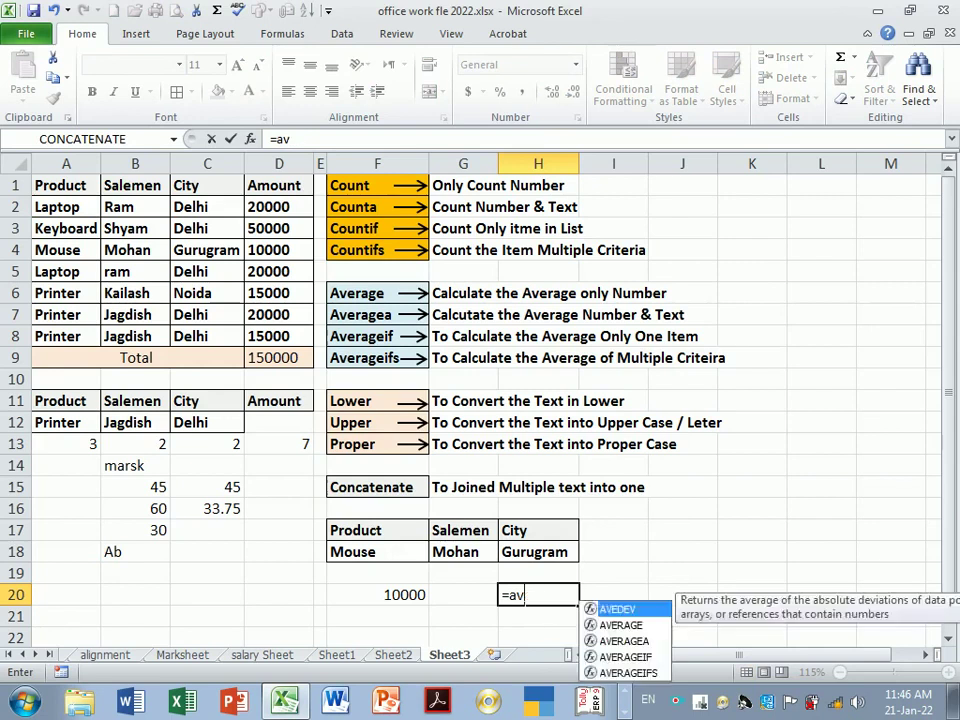
double_click(647, 677)
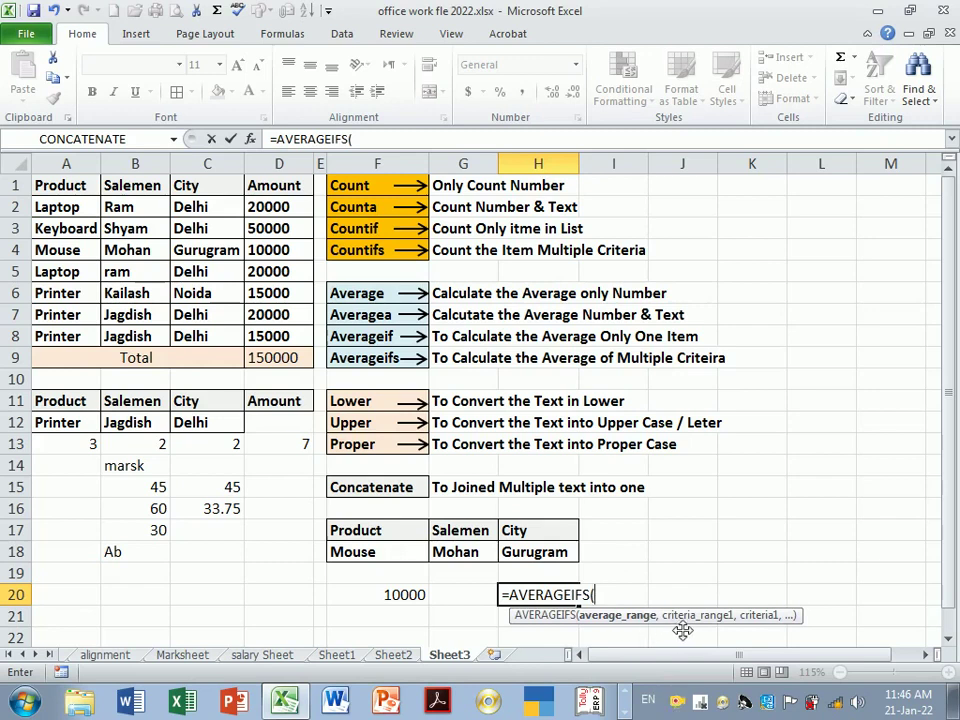
mouse_move(648, 634)
left_mouse_down()
mouse_move(755, 451)
mouse_move(668, 400)
left_mouse_up()
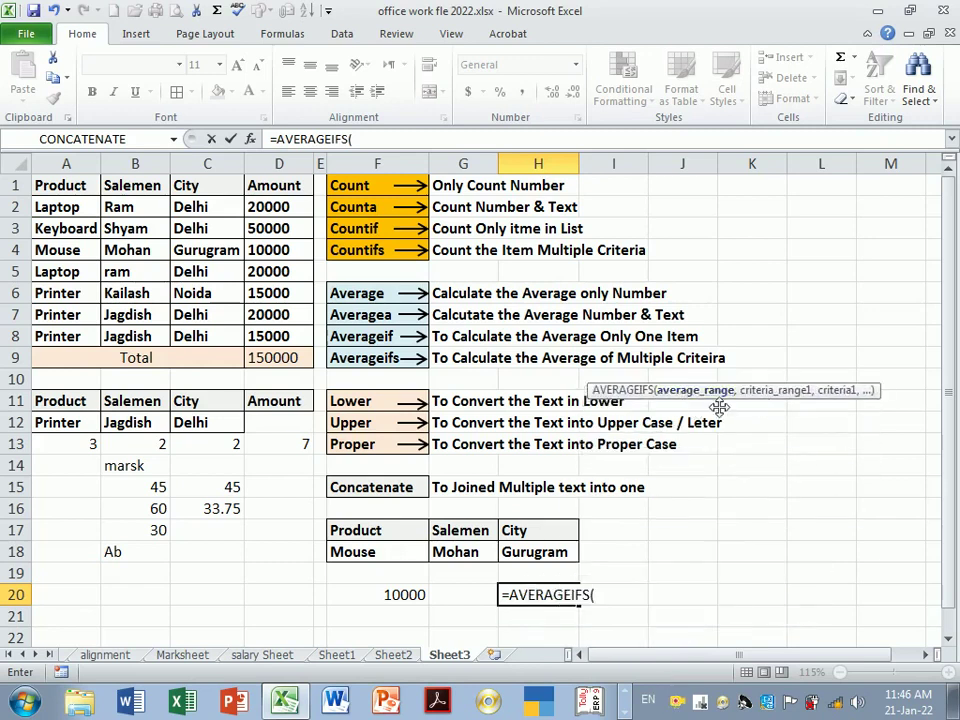
left_click_drag(285, 189, 288, 338)
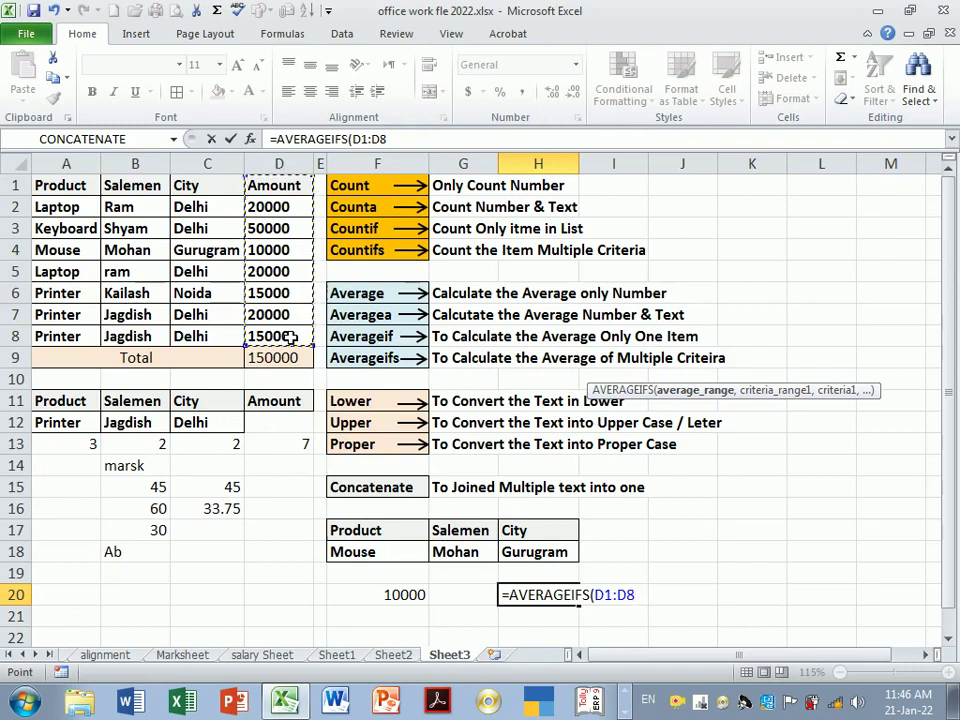
type(",")
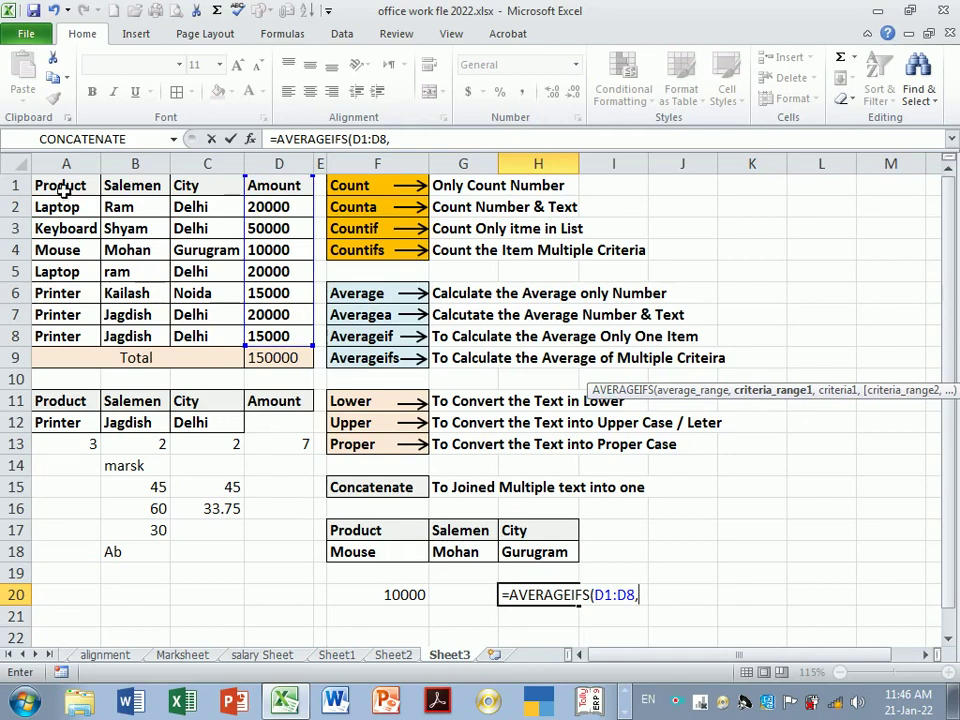
left_click_drag(62, 190, 88, 336)
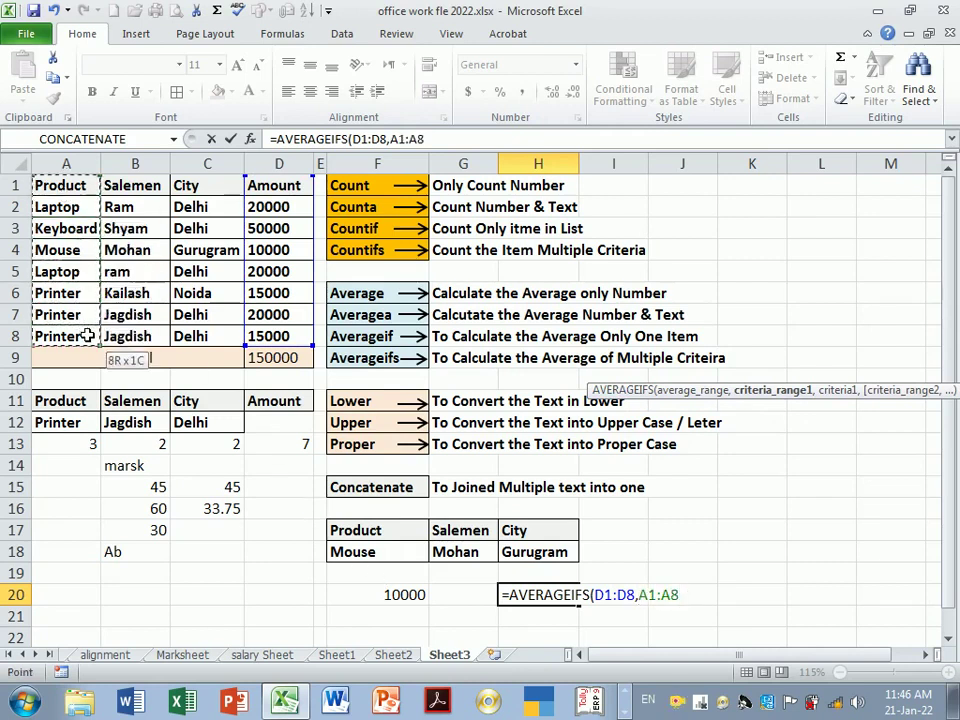
type(",")
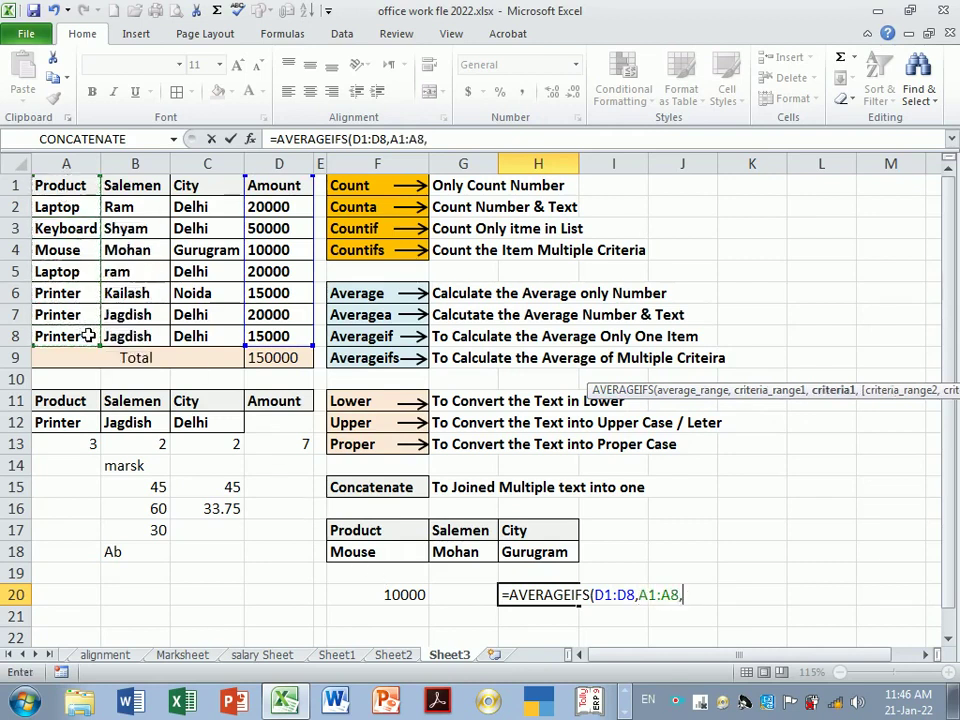
left_click(370, 556)
type(",")
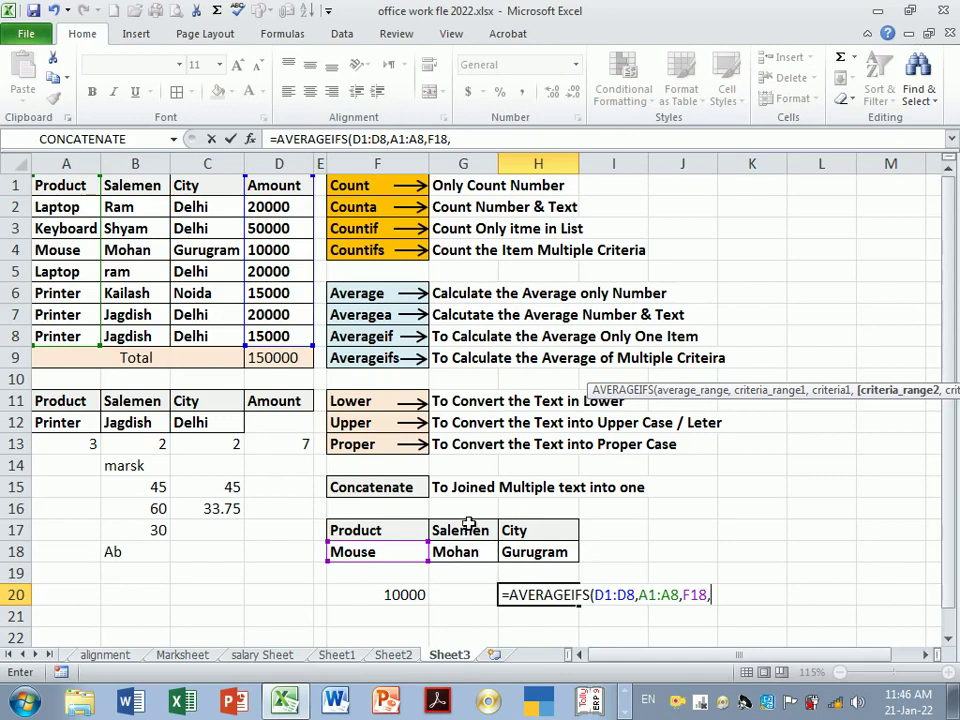
Add salesman criteria B1:B8, G18 and city criteria C1:C8, H18 to the formula
mouse_move(152, 187)
left_mouse_down()
mouse_move(167, 232)
mouse_move(162, 341)
left_mouse_up()
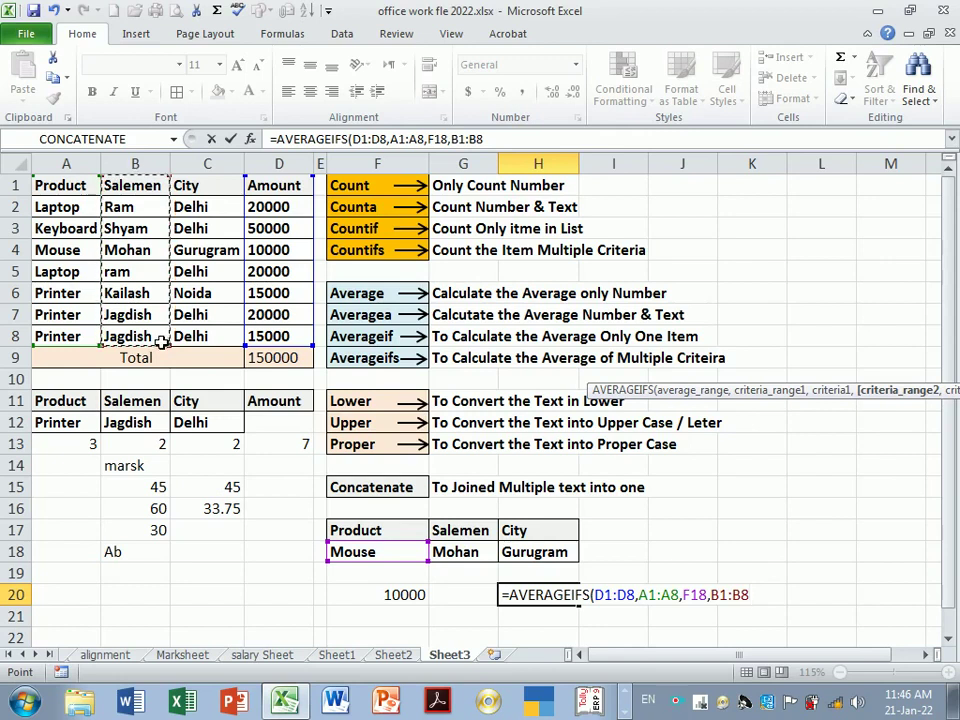
type(",")
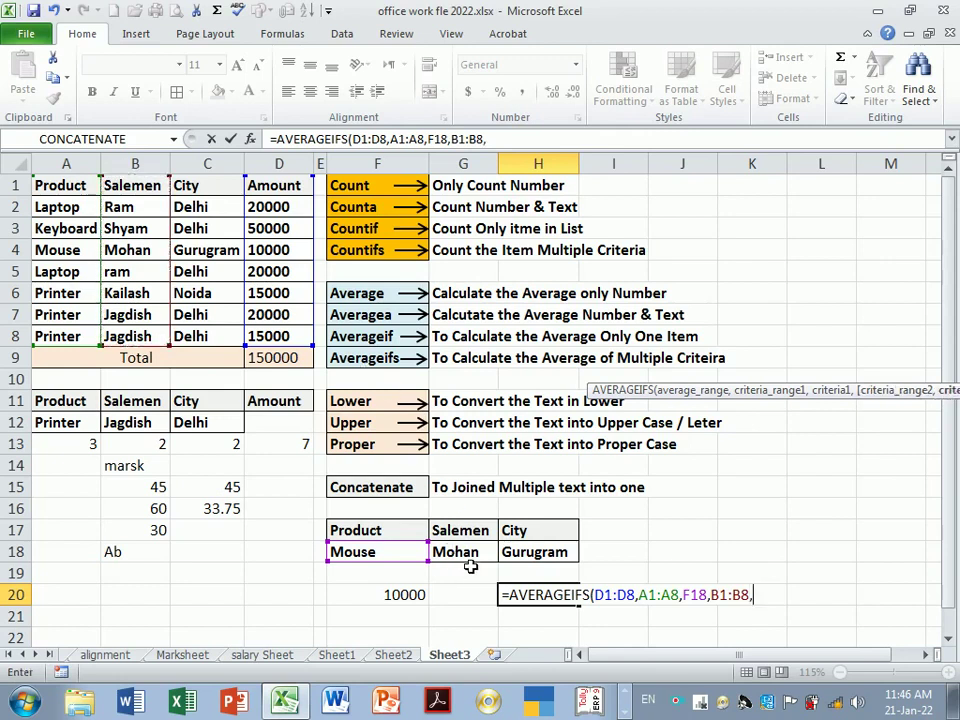
left_click(469, 562)
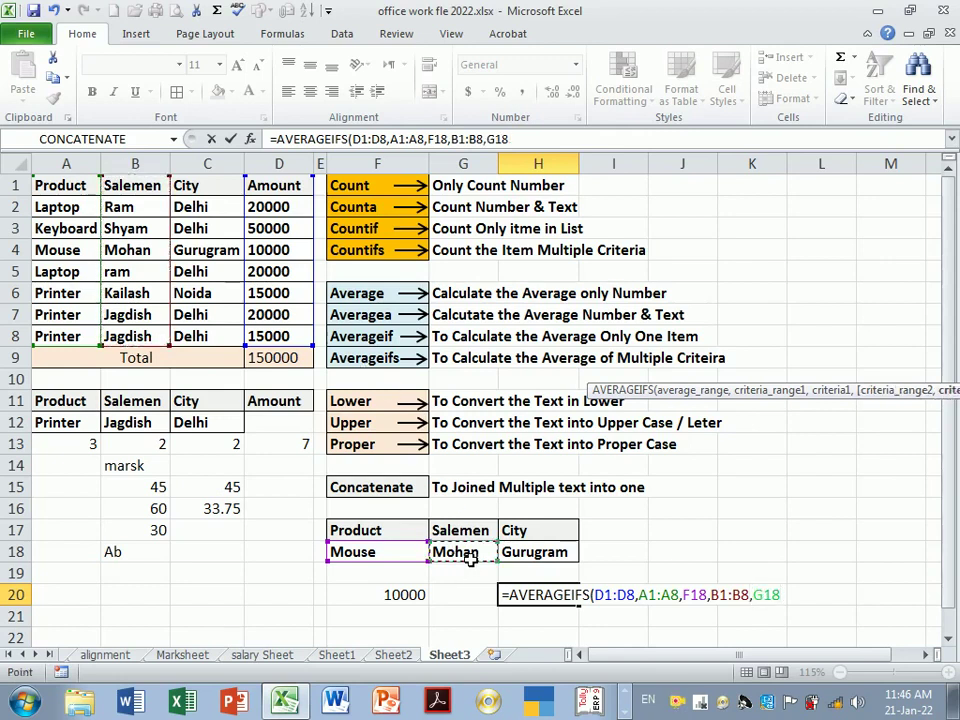
type(",")
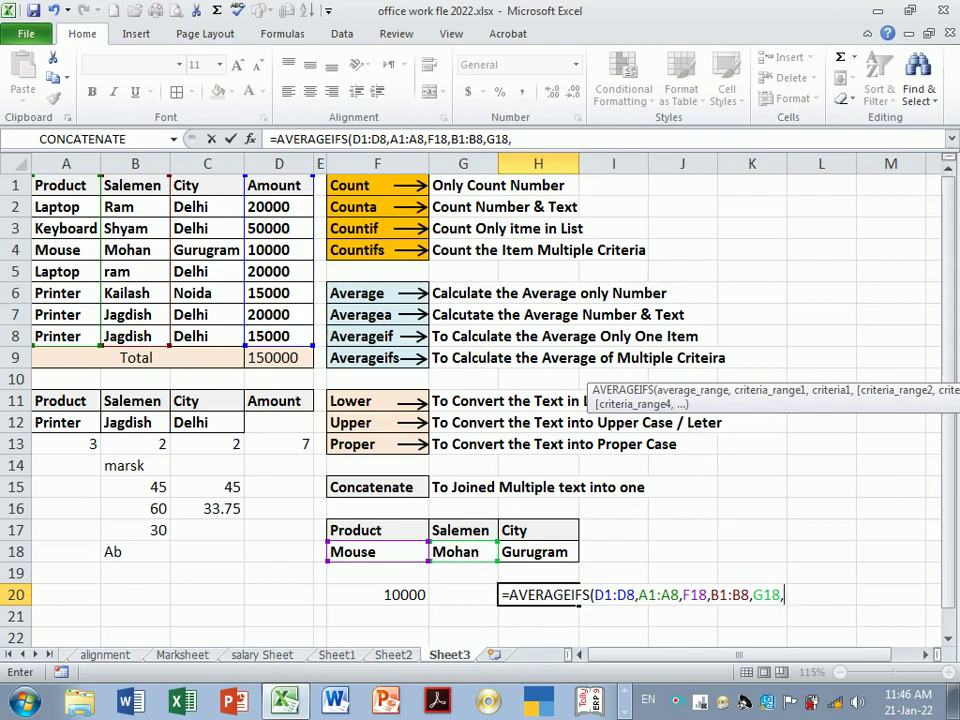
mouse_move(731, 412)
left_mouse_down()
mouse_move(591, 258)
mouse_move(492, 278)
left_mouse_up()
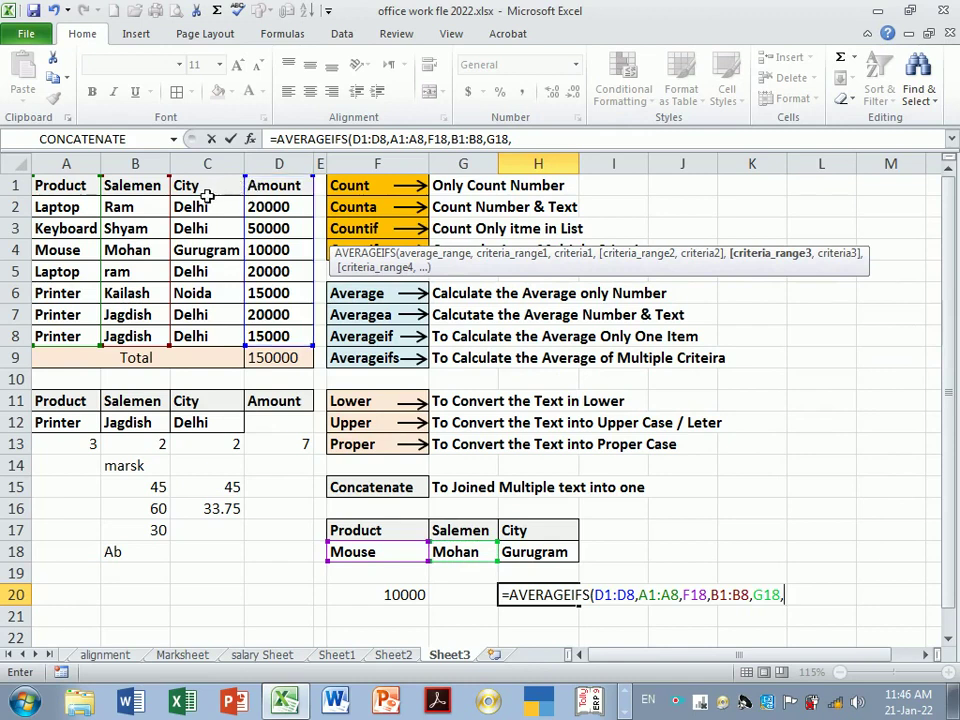
left_click_drag(207, 186, 219, 338)
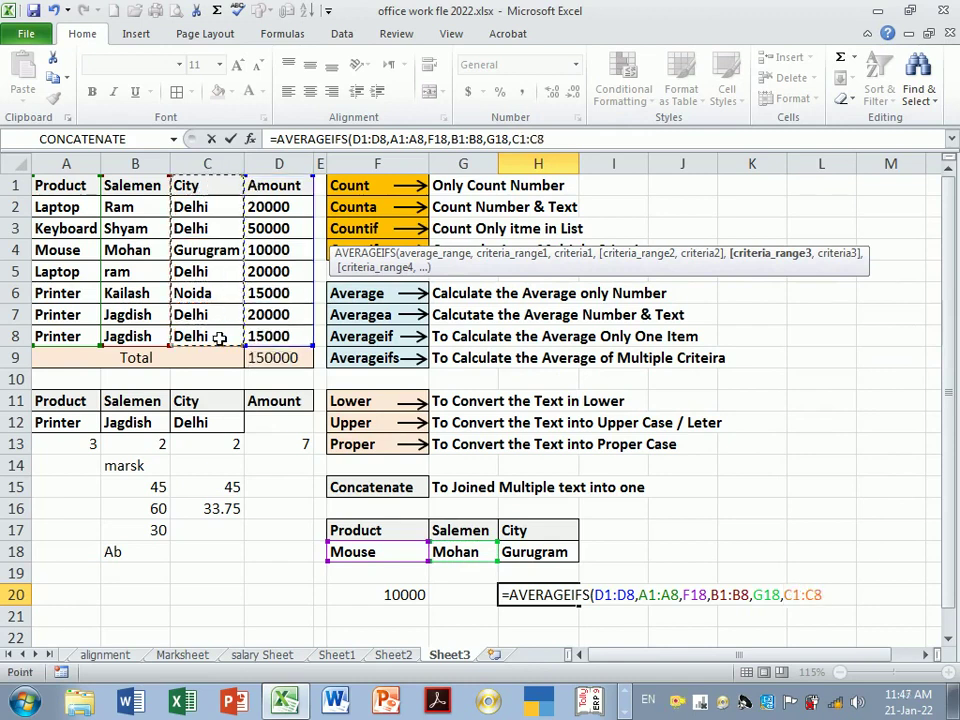
type(",")
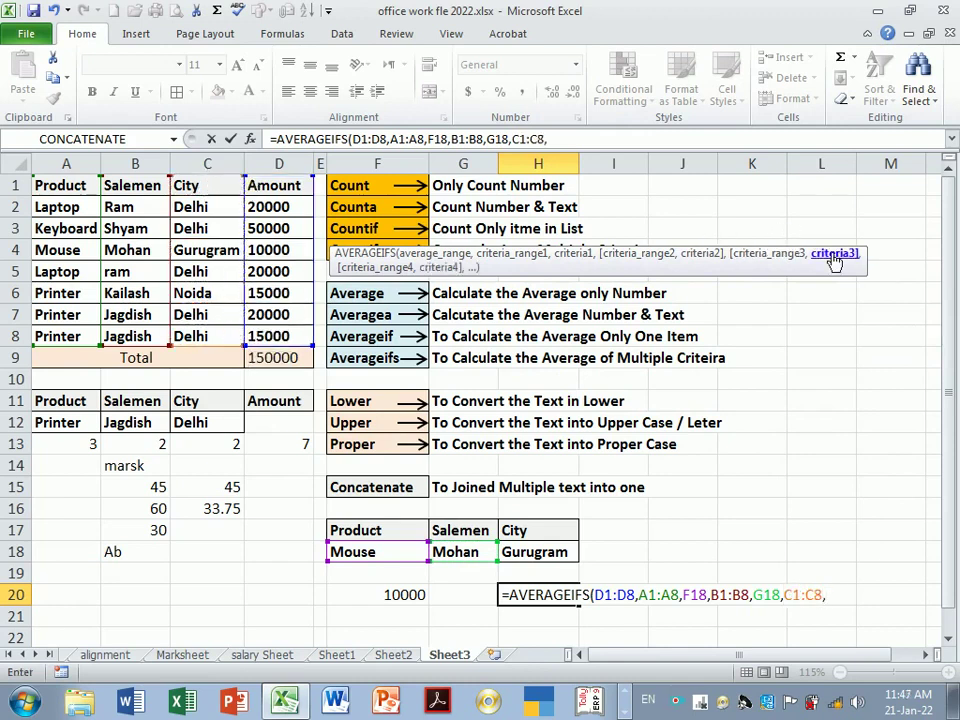
left_click(553, 558)
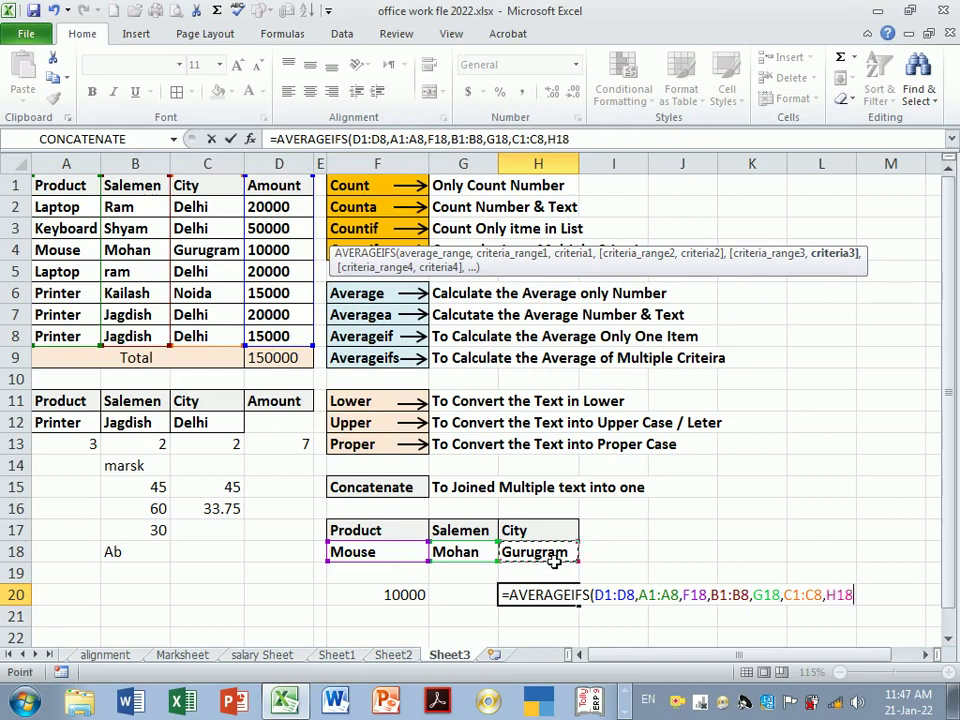
Close and commit the AVERAGEIFS formula in H20, checking its F18:H18 criteria and ranges
type(")")
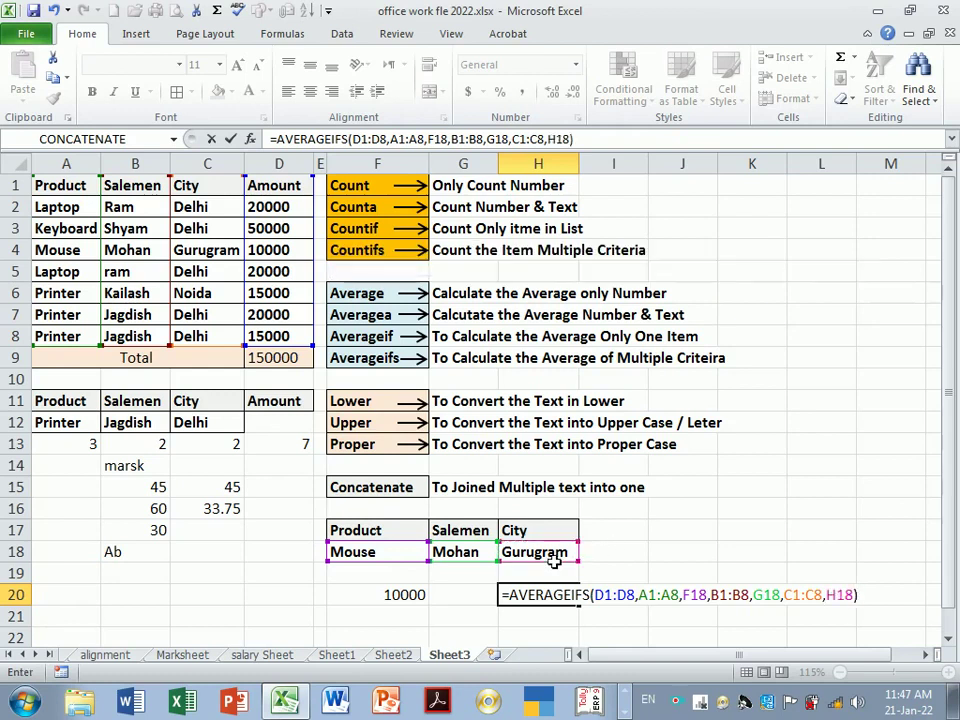
key("Return")
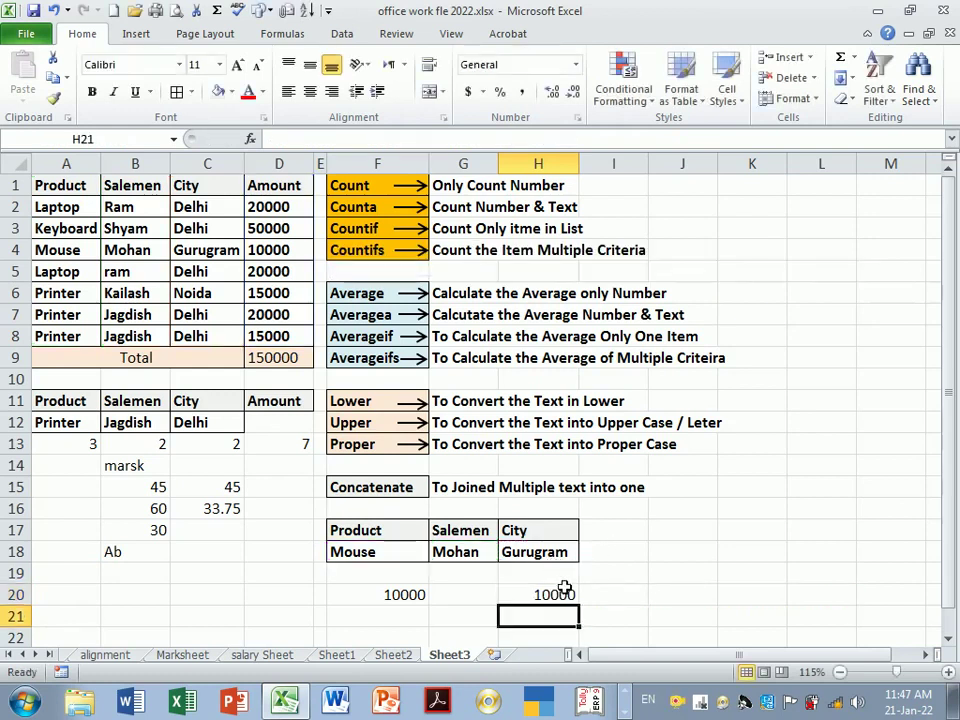
left_click(371, 553)
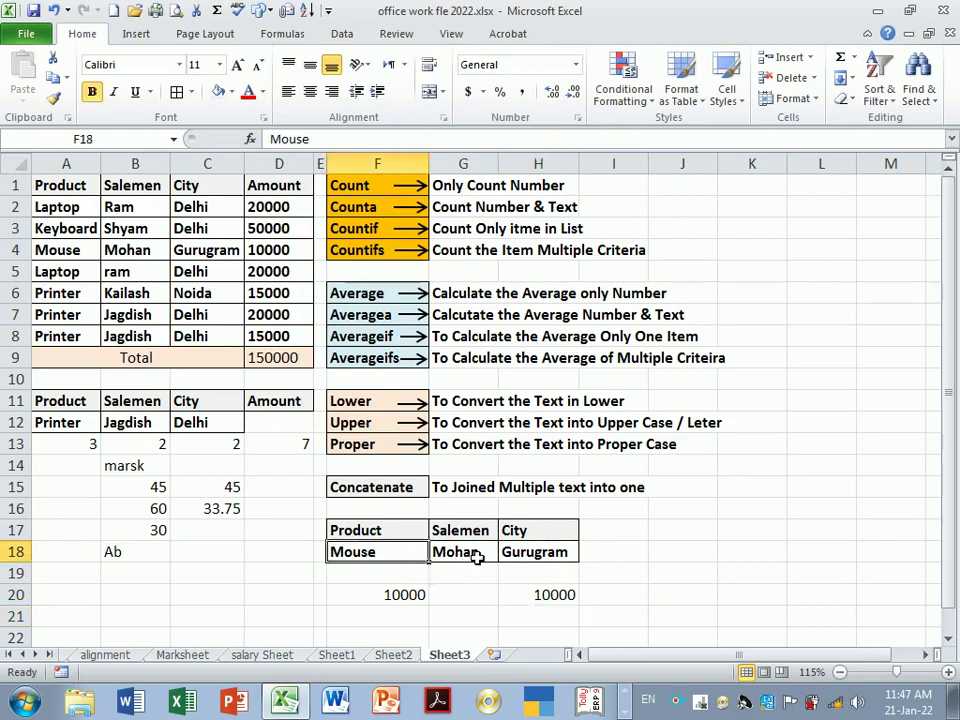
left_click(470, 553)
left_click(514, 556)
left_click(546, 597)
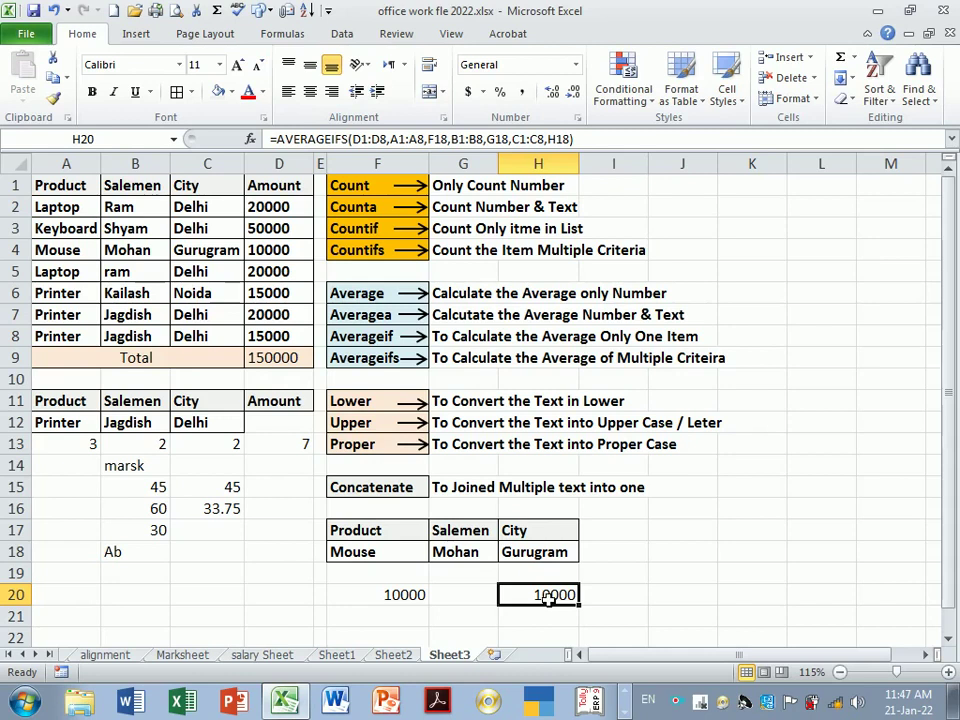
double_click(548, 597)
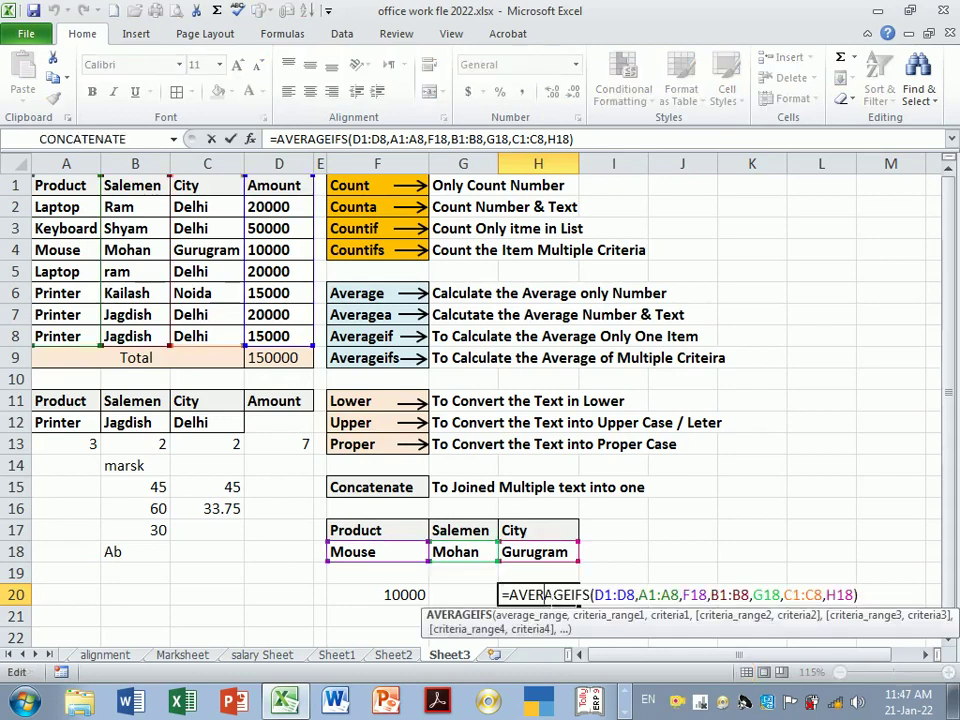
key("Return")
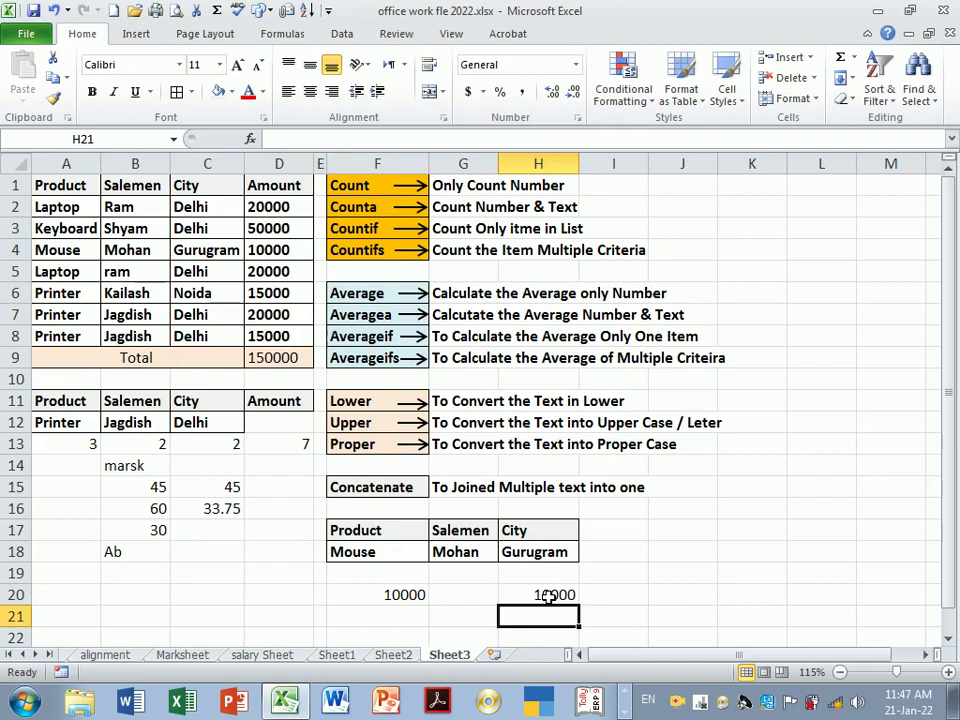
Browse the Lower, Upper and Proper function descriptions
left_click(378, 402)
left_click(384, 437)
left_click(383, 455)
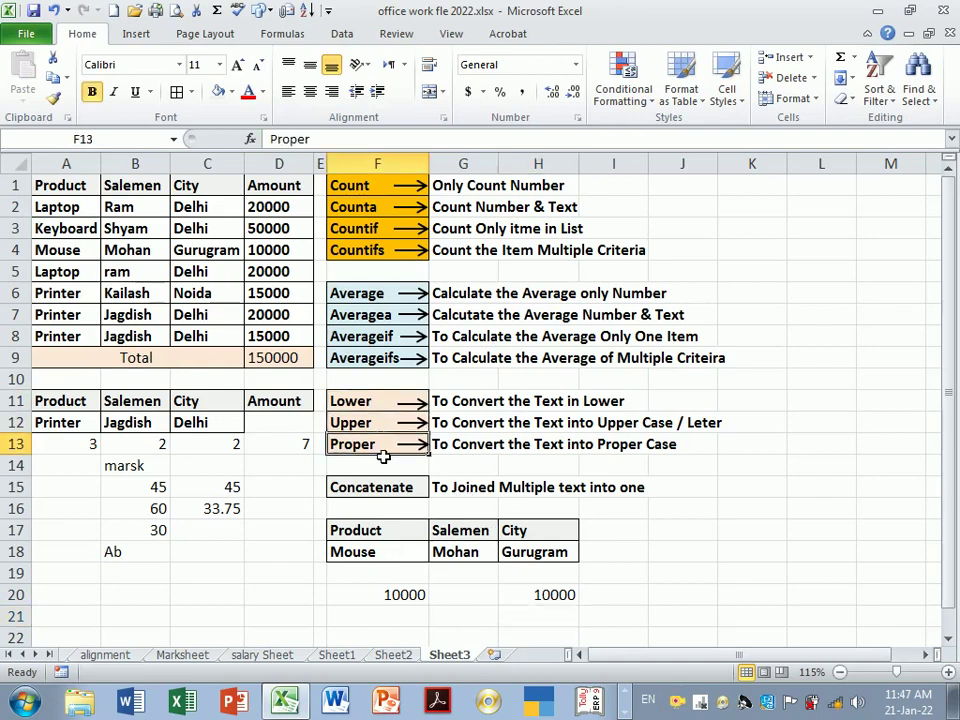
Enter a Name header in J17 and four lowercase sample names in J18:J21
left_click(688, 531)
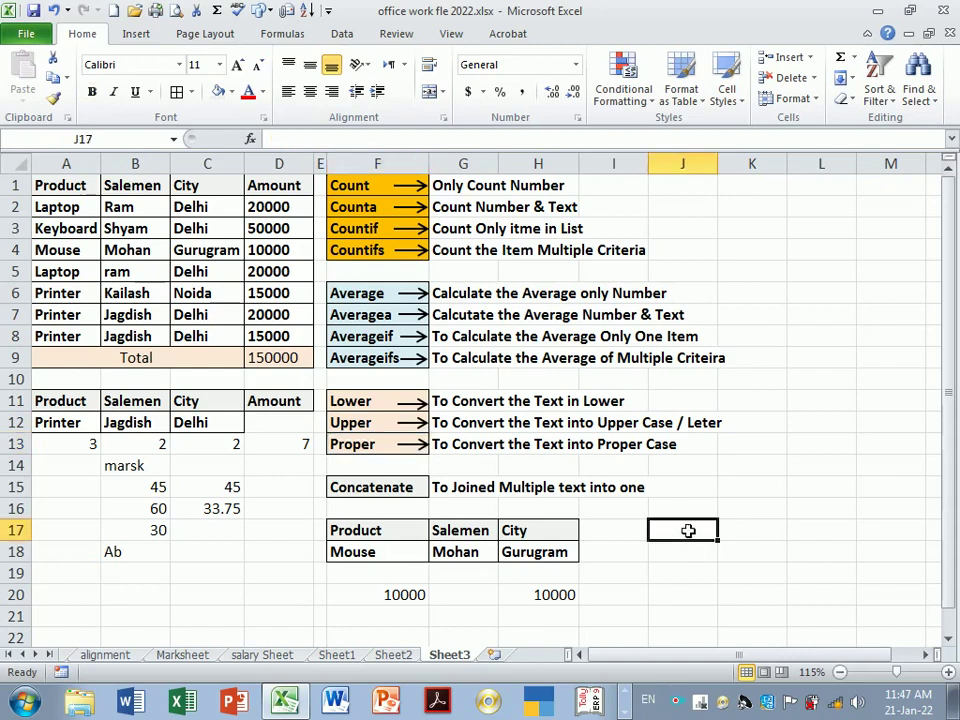
type("Nma")
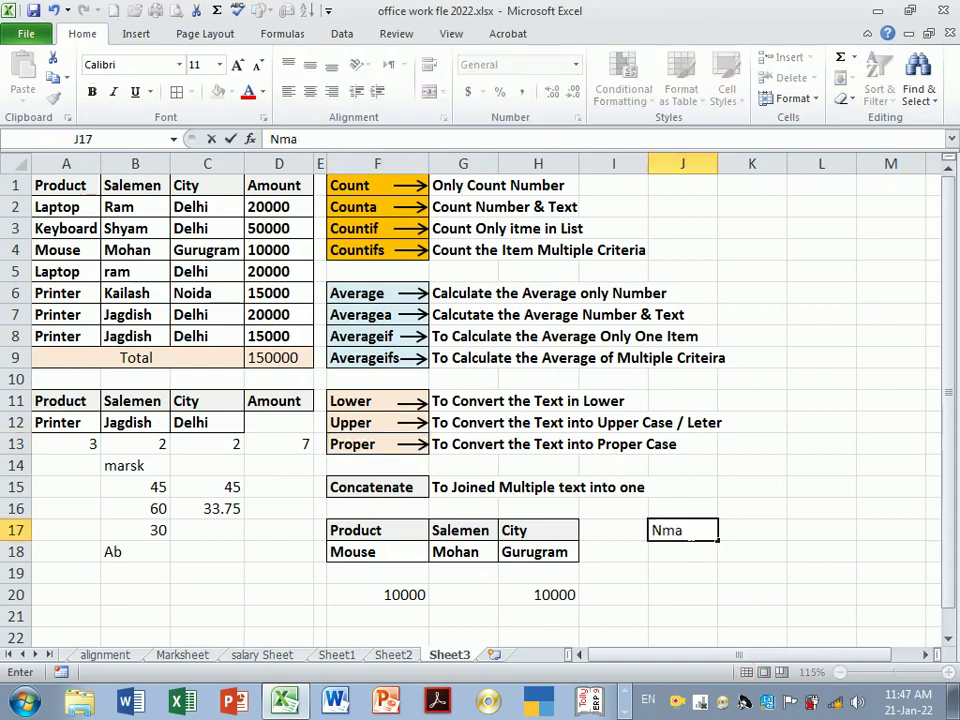
key("BackSpace")
key("BackSpace")
type("ame")
key("Return")
type("f")
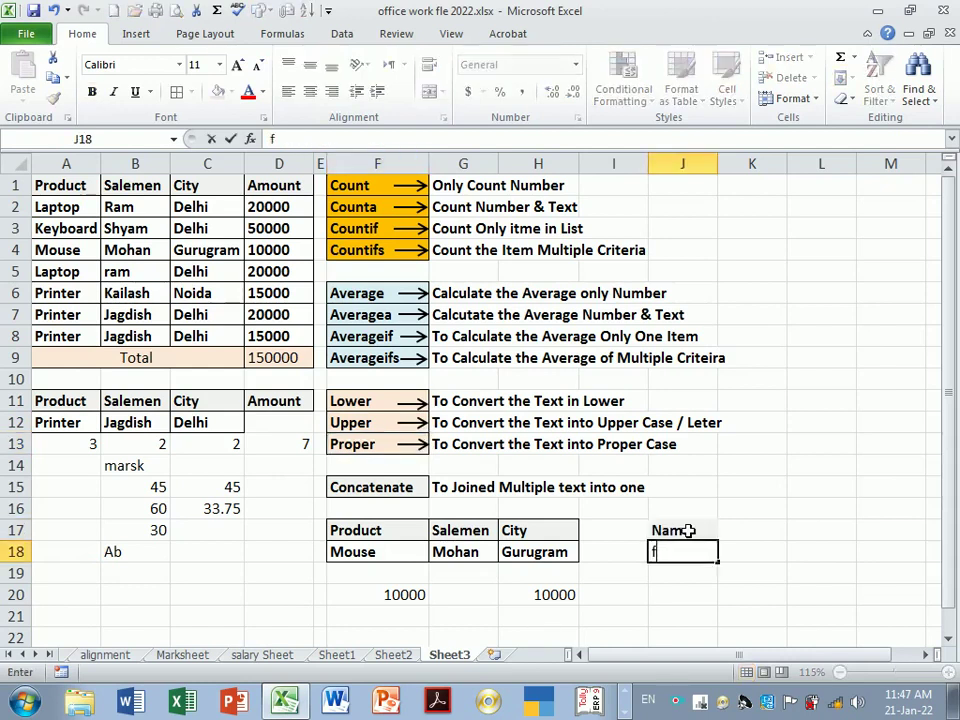
key("BackSpace")
type("ram")
key("Return")
type("s")
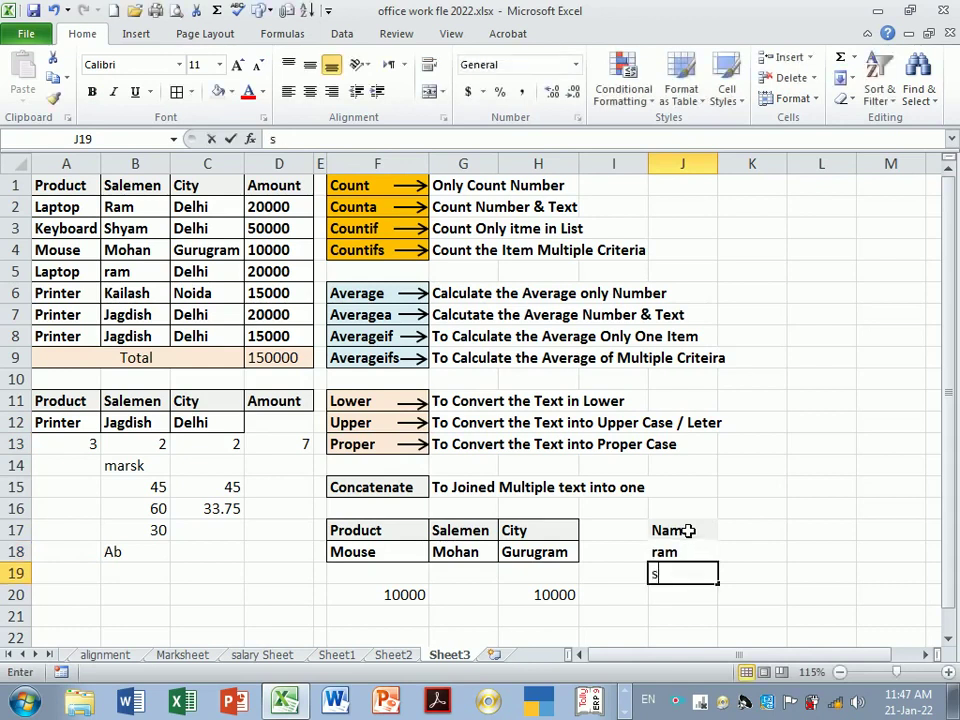
type("hyam")
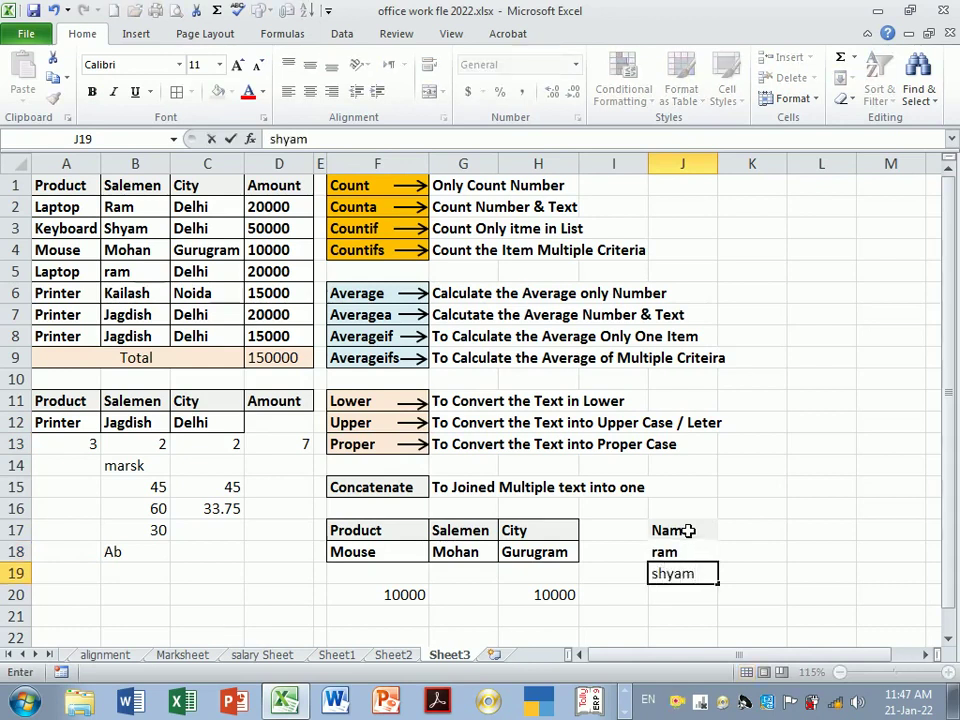
type("m")
key("BackSpace")
key("Return")
type("mohan")
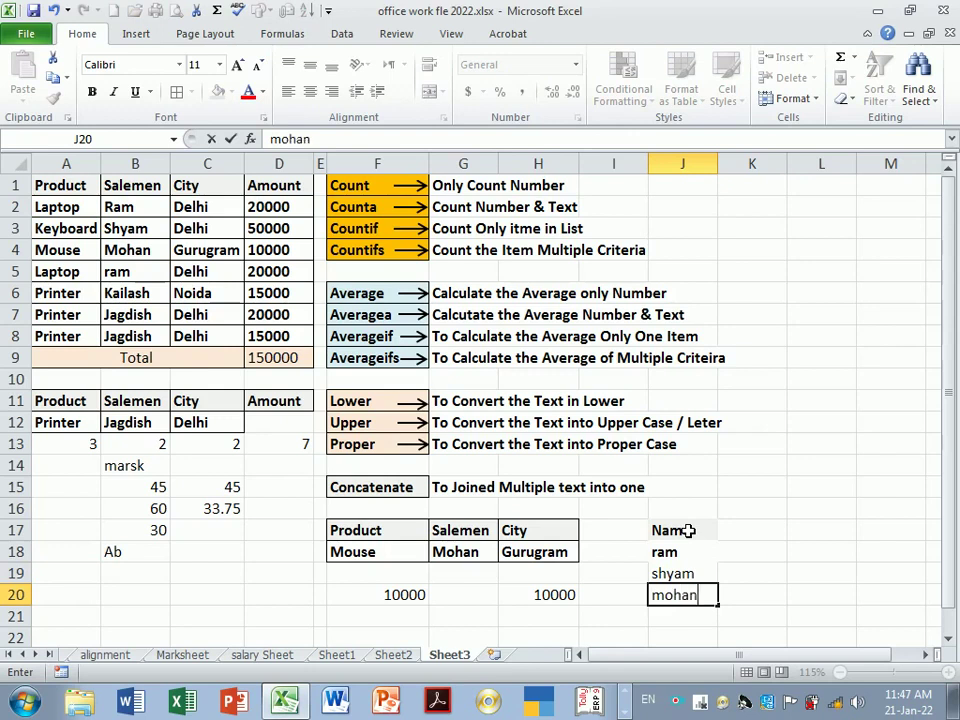
key("Return")
type("rohan")
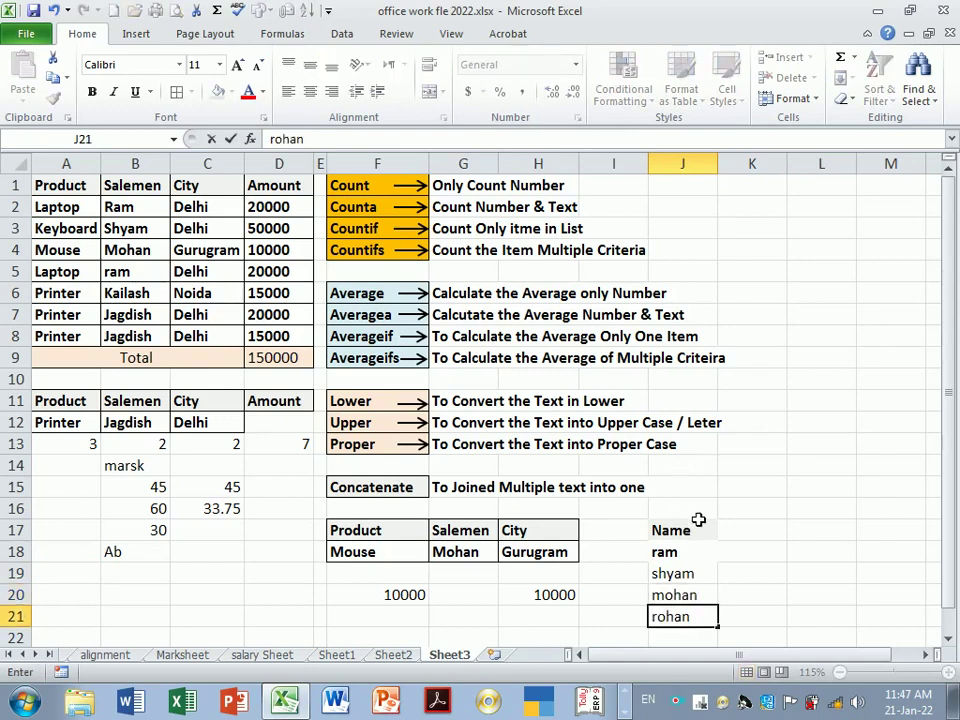
left_click(760, 535)
Apply borders to the name list J18:J21
left_click(684, 536)
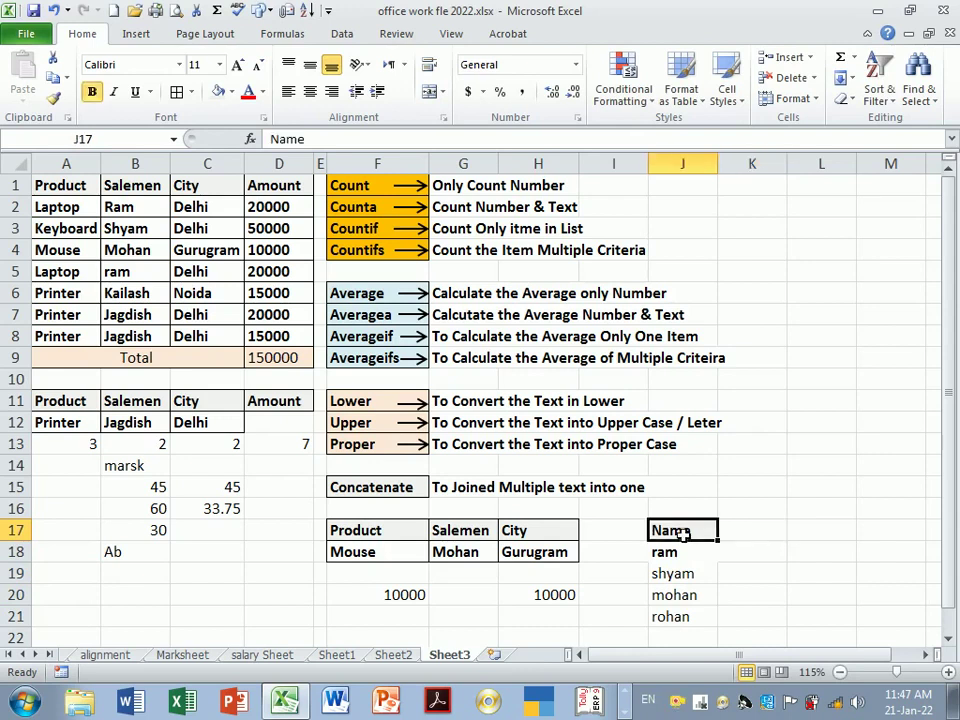
left_click_drag(684, 555, 684, 616)
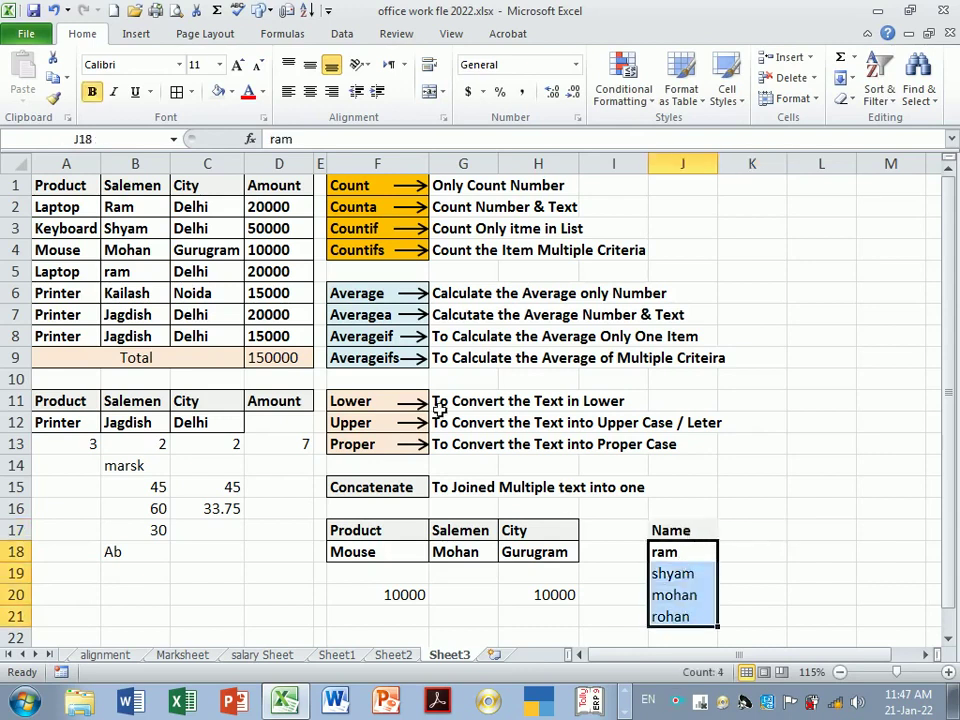
left_click(764, 578)
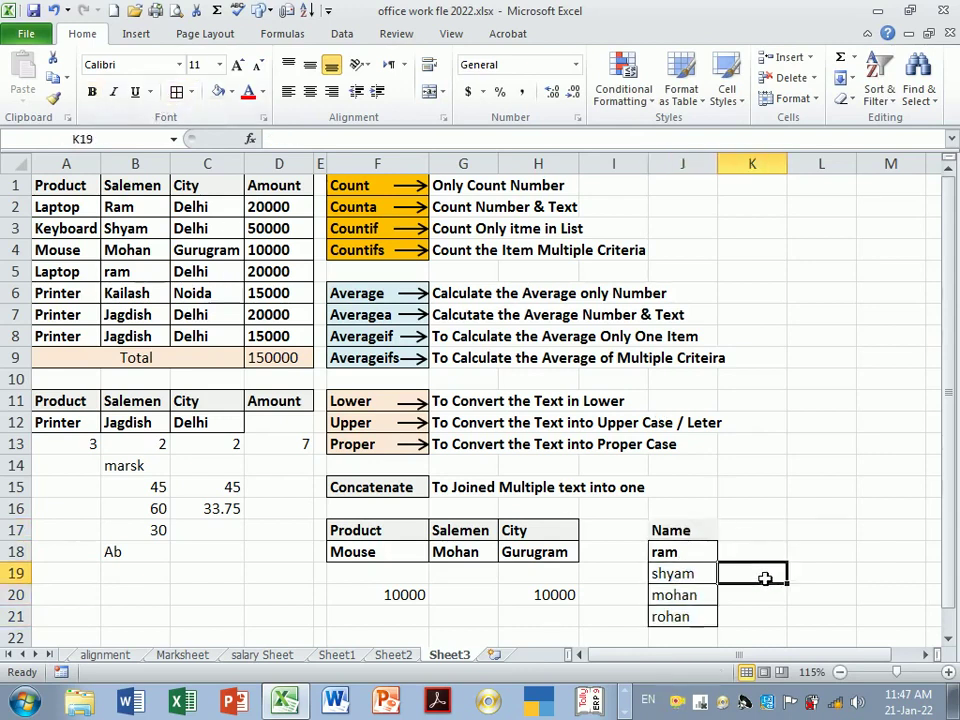
left_click(756, 536)
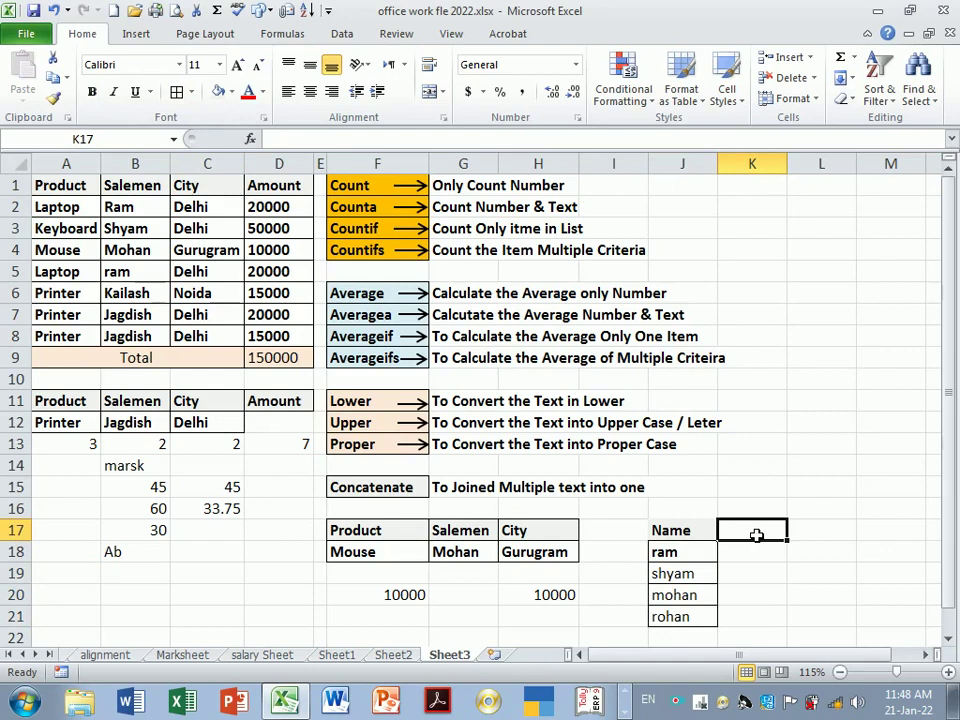
Add a Lower header in K17 and fill =LOWER(J18) down through K21
type("Loser")
key("BackSpace")
key("BackSpace")
type("we")
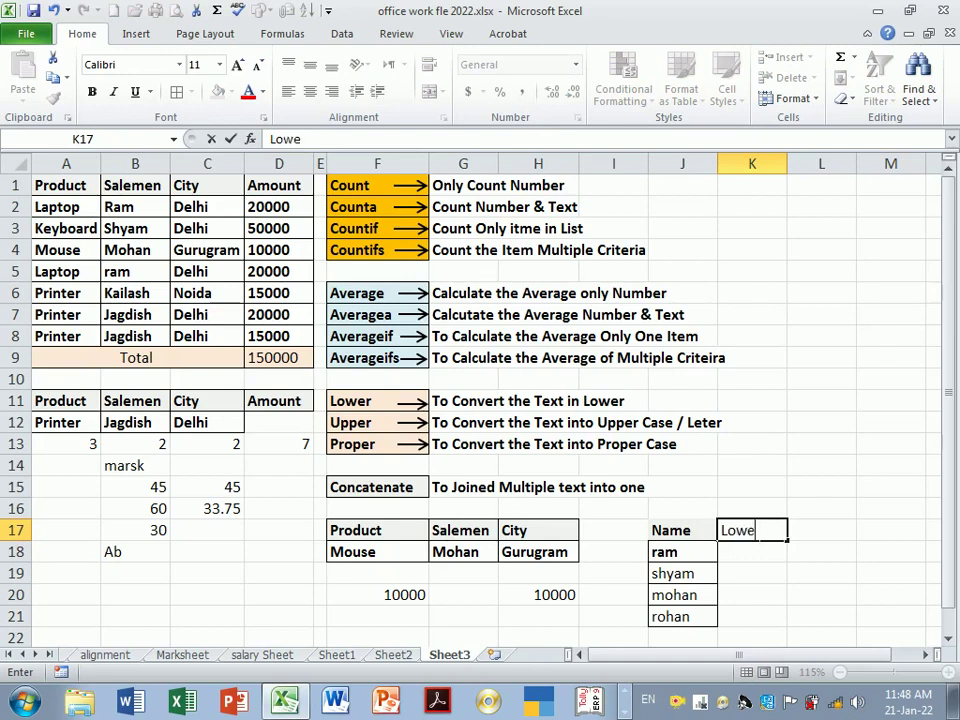
type("r")
key("Return")
type("=")
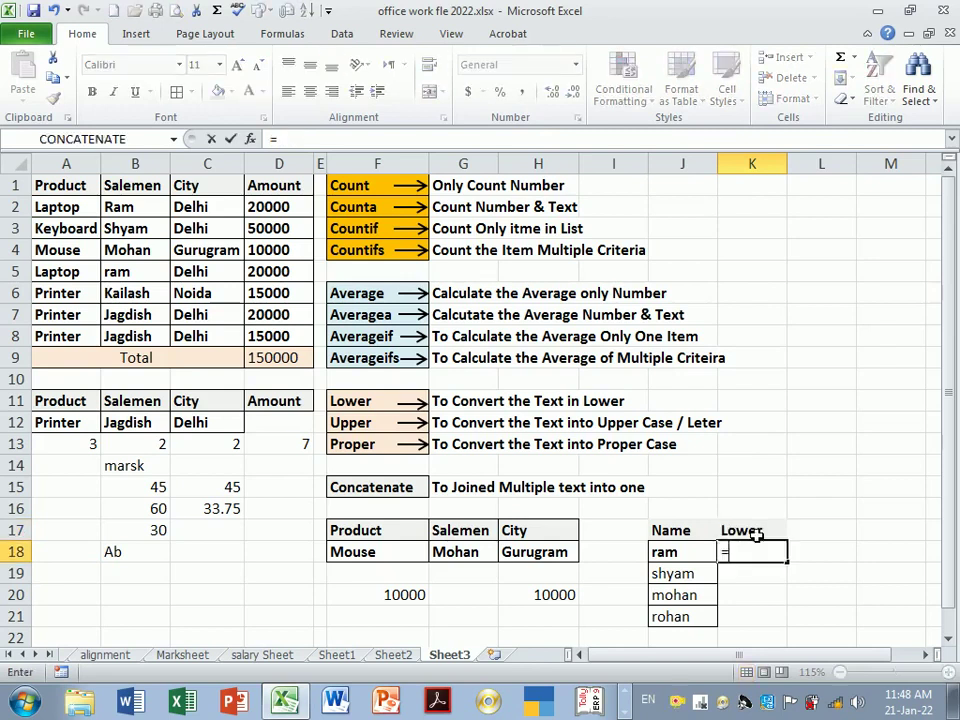
type("lower")
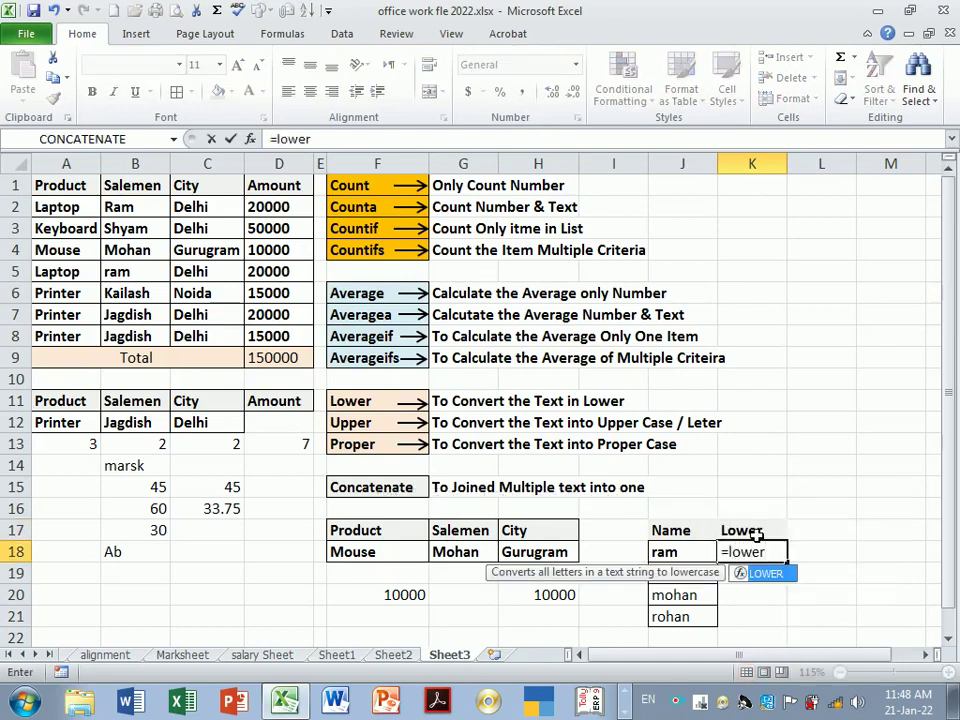
key("Tab")
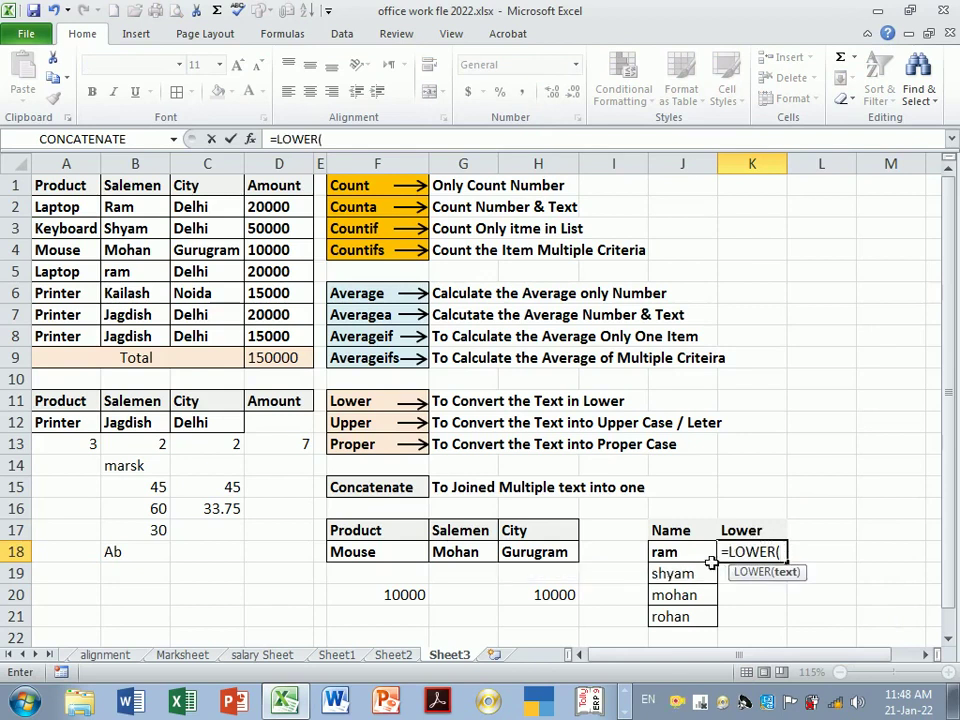
left_click(700, 559)
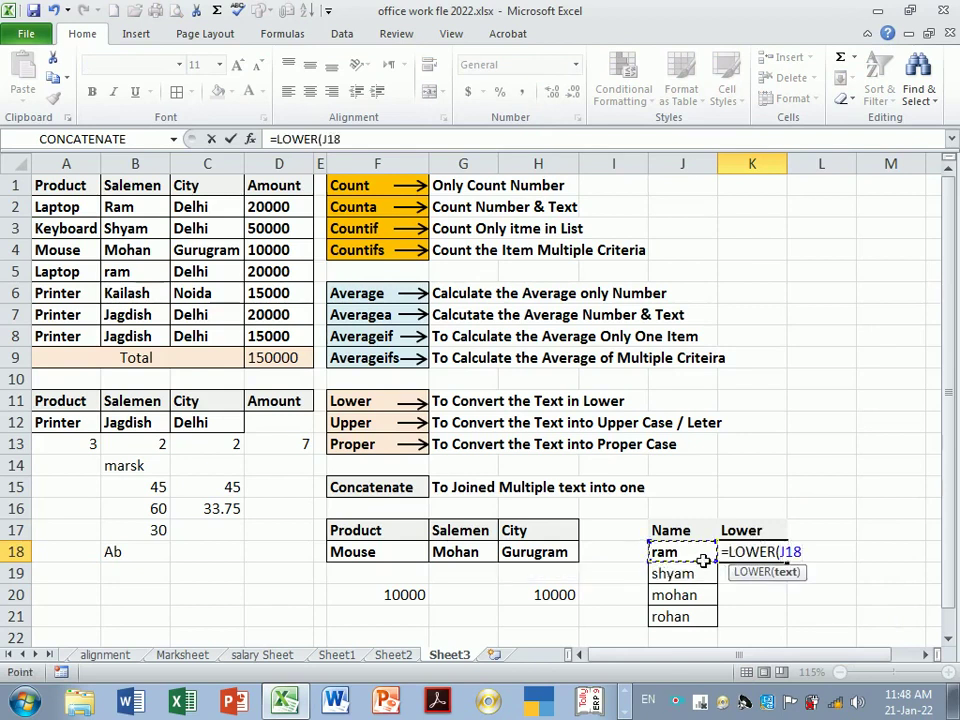
key("Return")
left_click(780, 556)
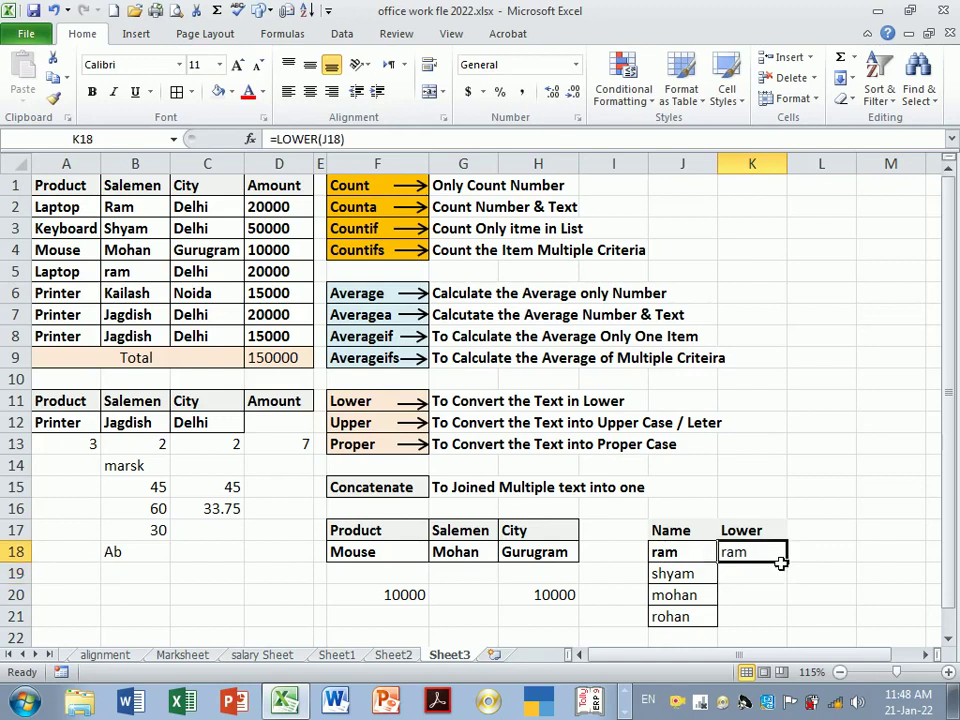
left_click_drag(797, 572, 795, 630)
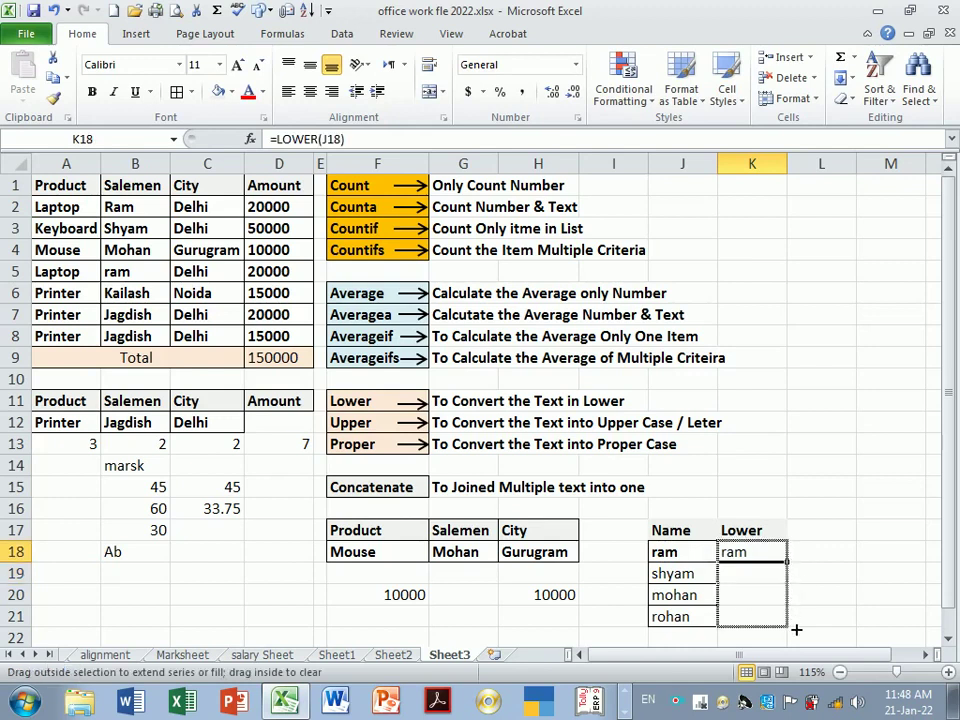
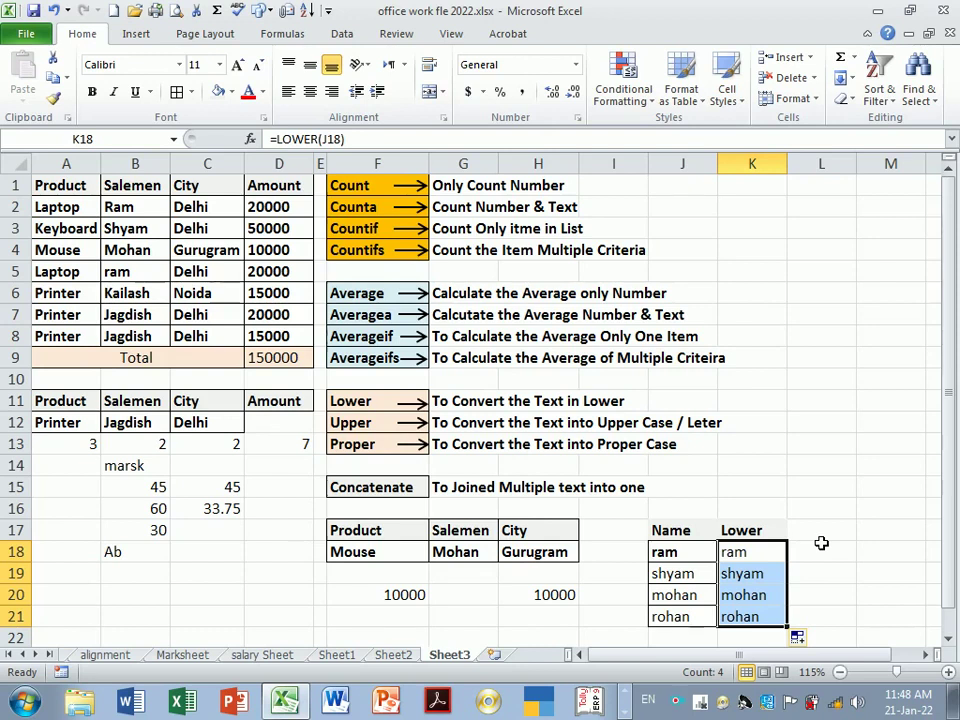
Enter the heading Upper in L17 beside the Lower column
left_click(820, 540)
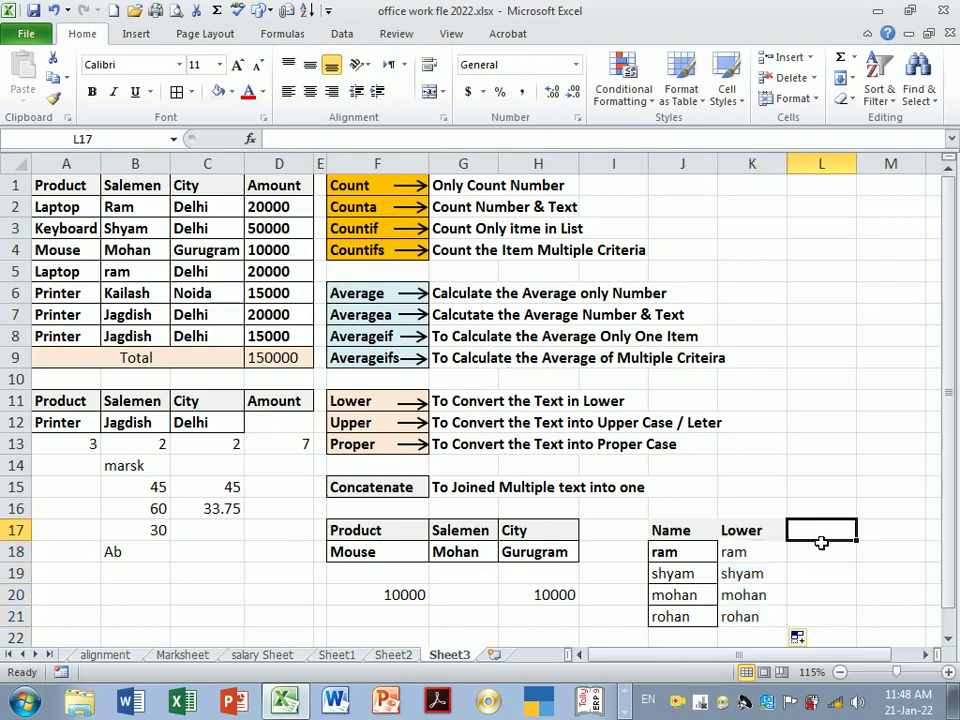
type("u")
key("BackSpace")
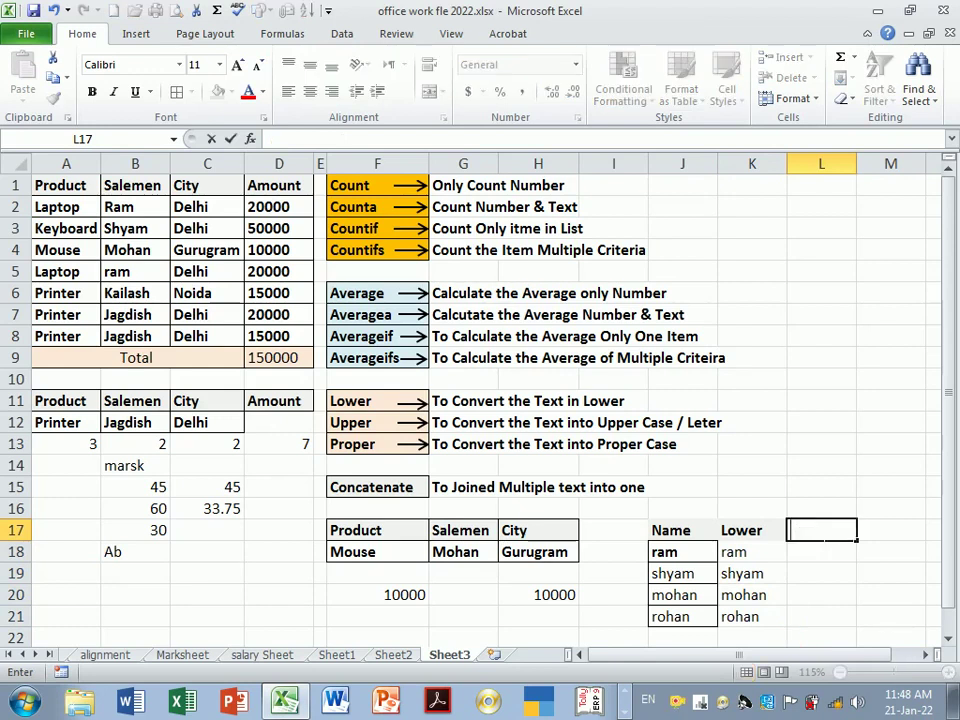
type("Uppre")
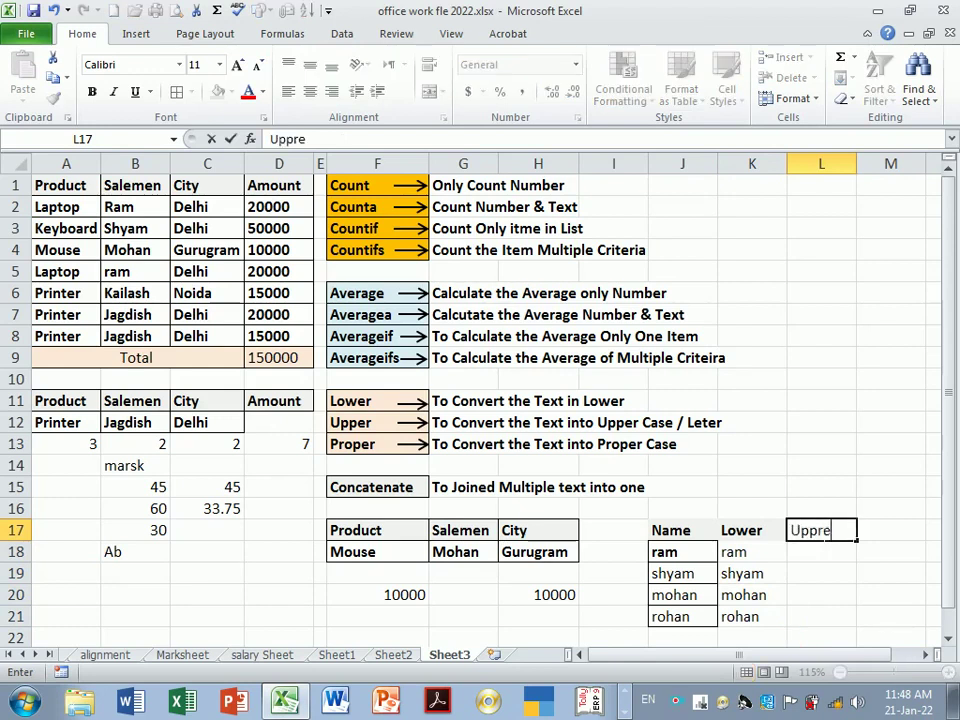
key("BackSpace")
key("BackSpace")
type("er")
key("Return")
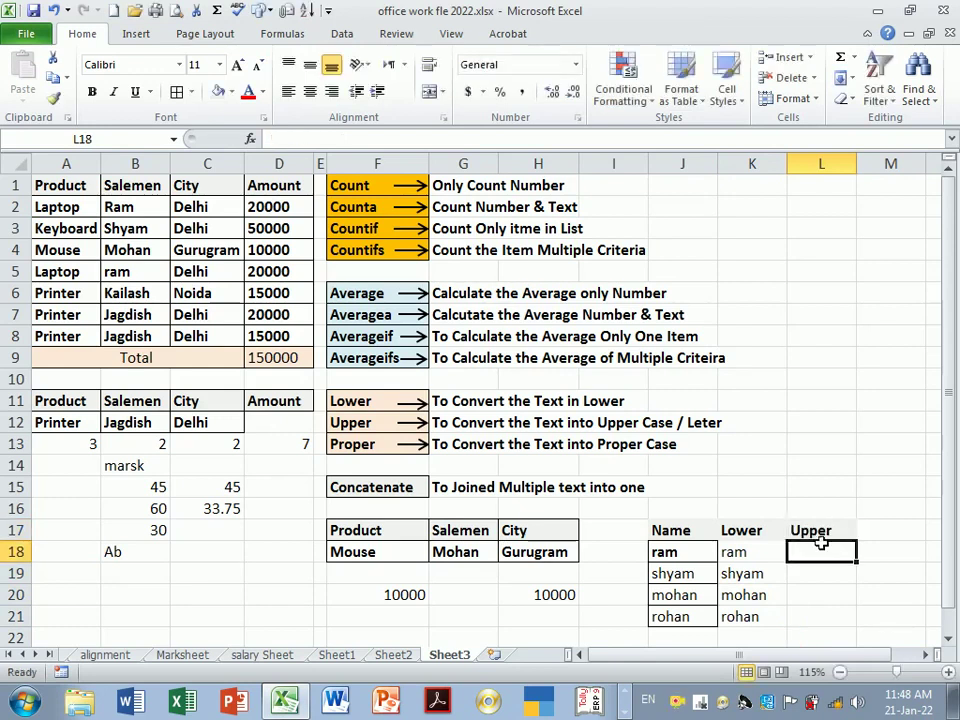
Enter =UPPER(J18) in L18 and fill it down to L21
type("=")
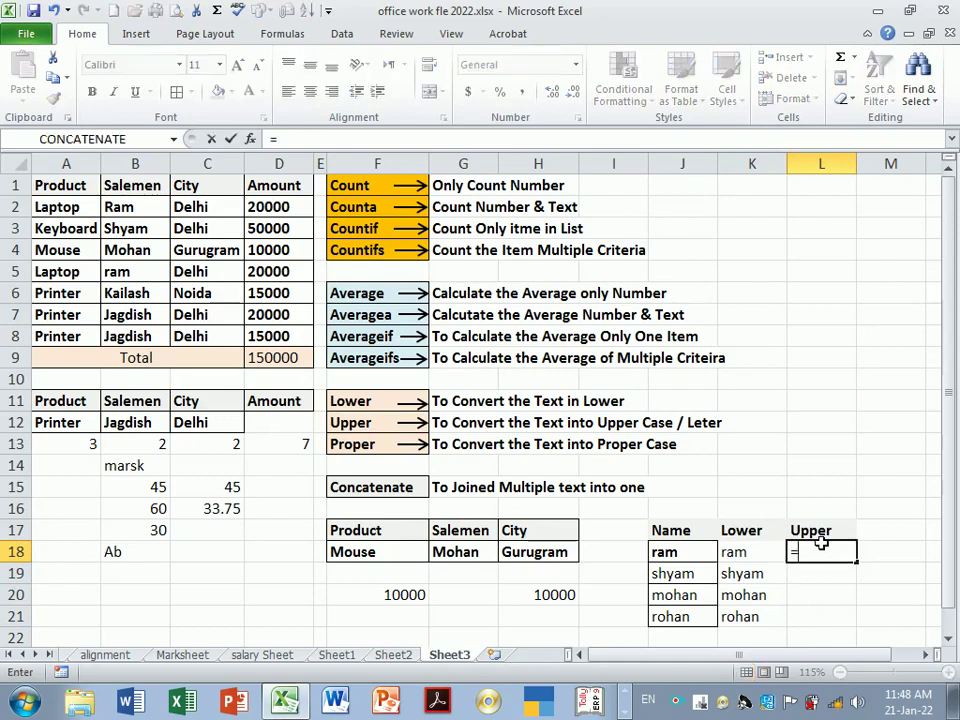
type("upp")
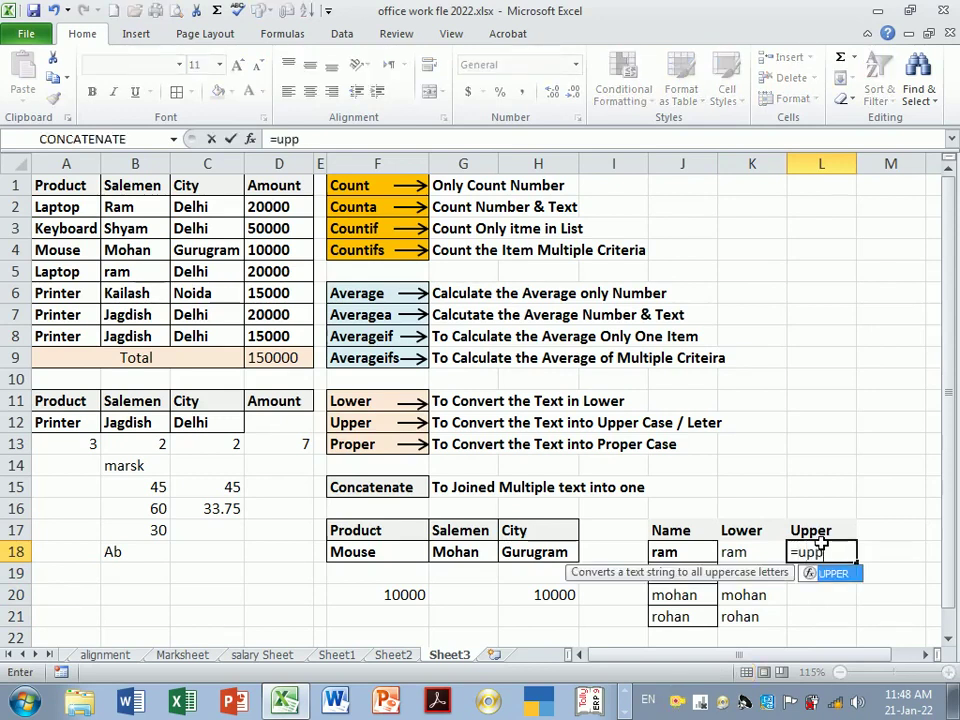
type("er")
key("Tab")
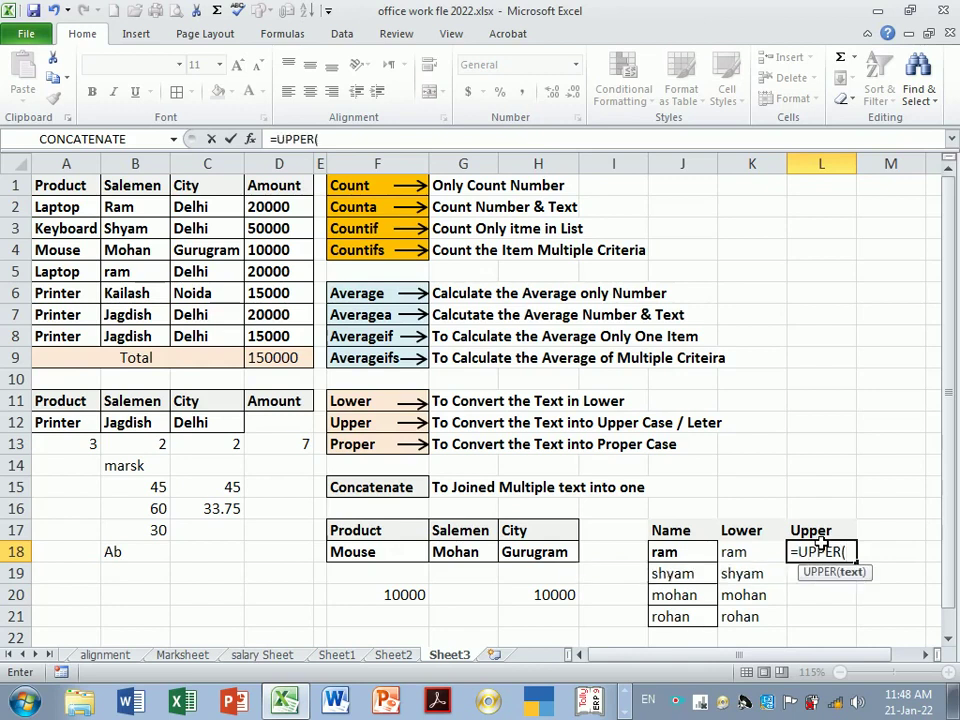
left_click(685, 553)
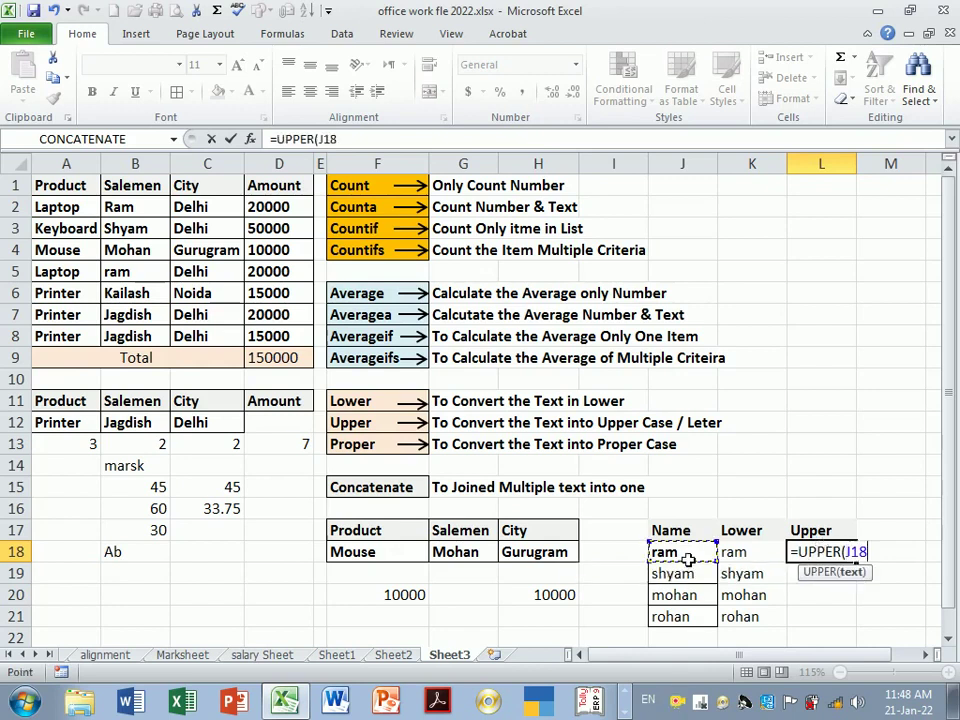
key("Return")
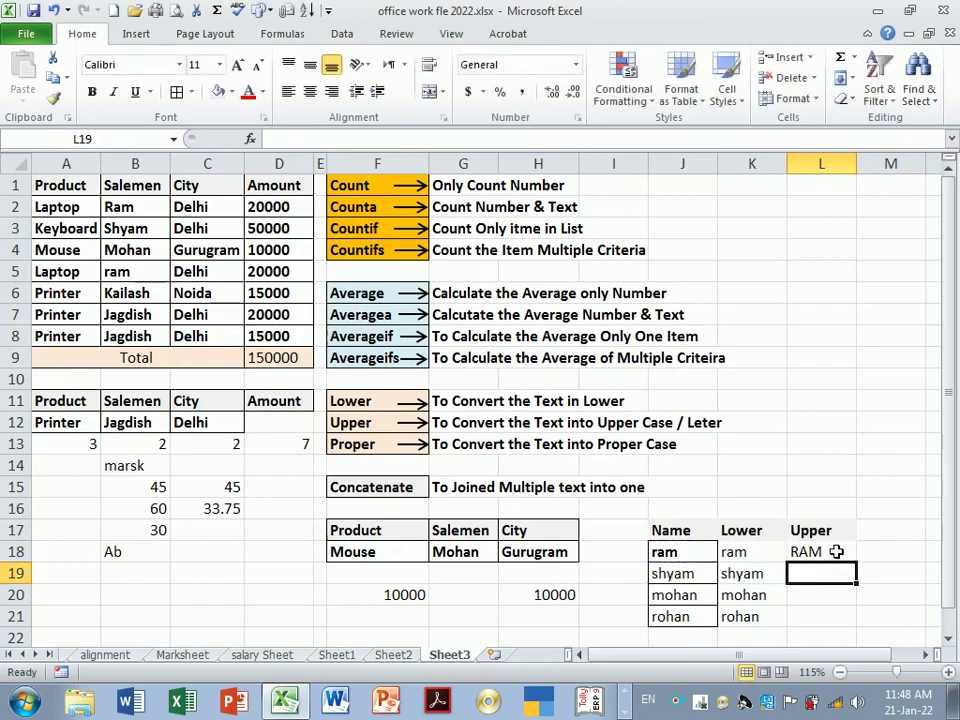
left_click(845, 555)
left_click(864, 562)
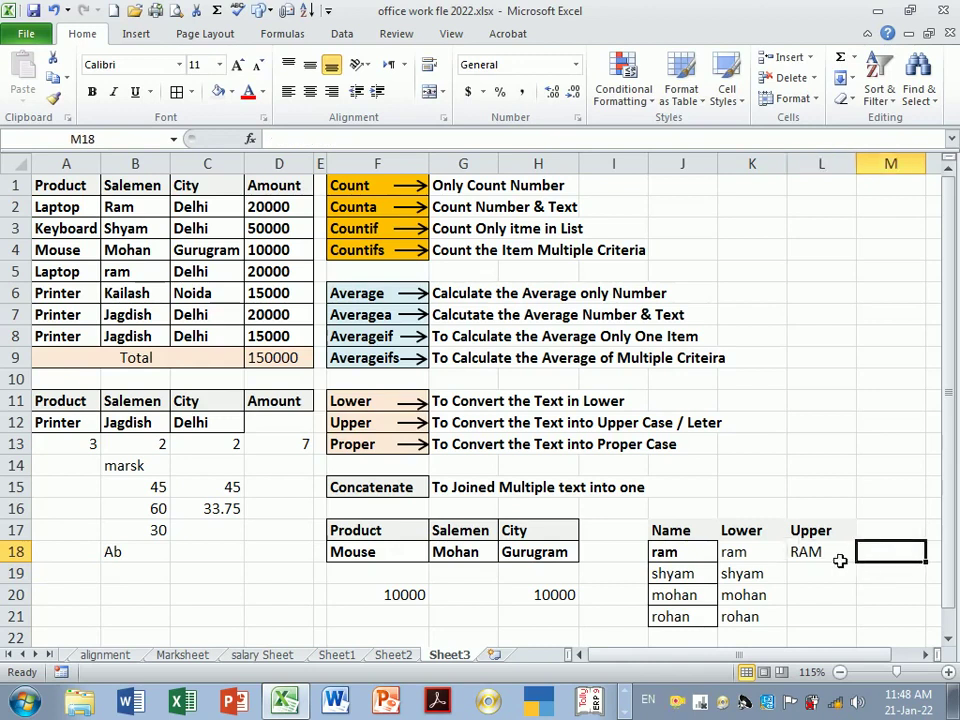
left_click(840, 559)
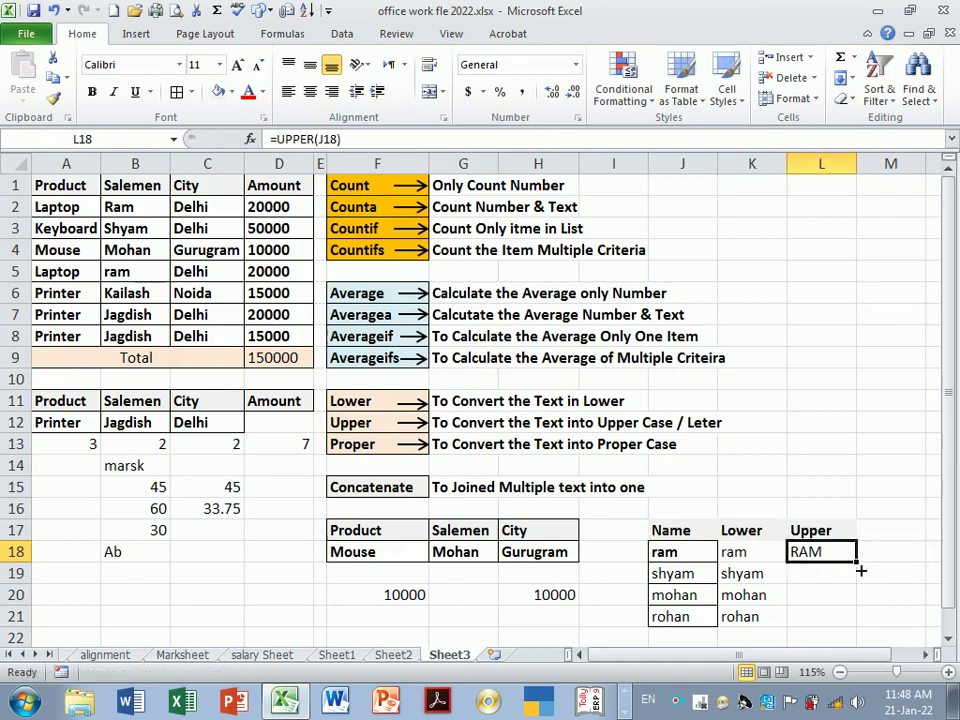
double_click(860, 570)
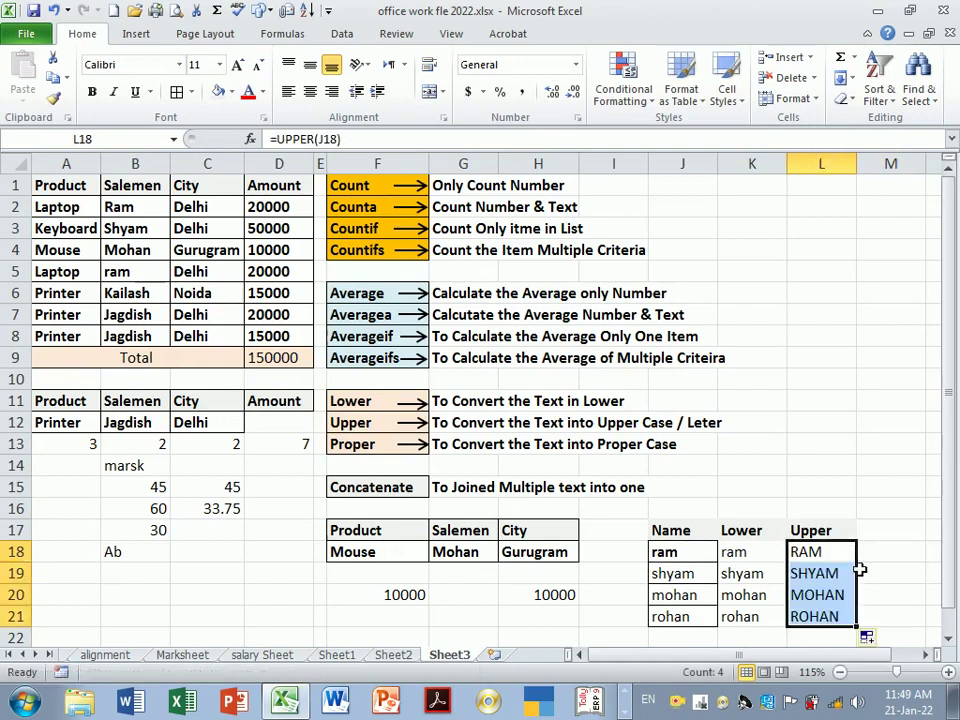
left_click(890, 537)
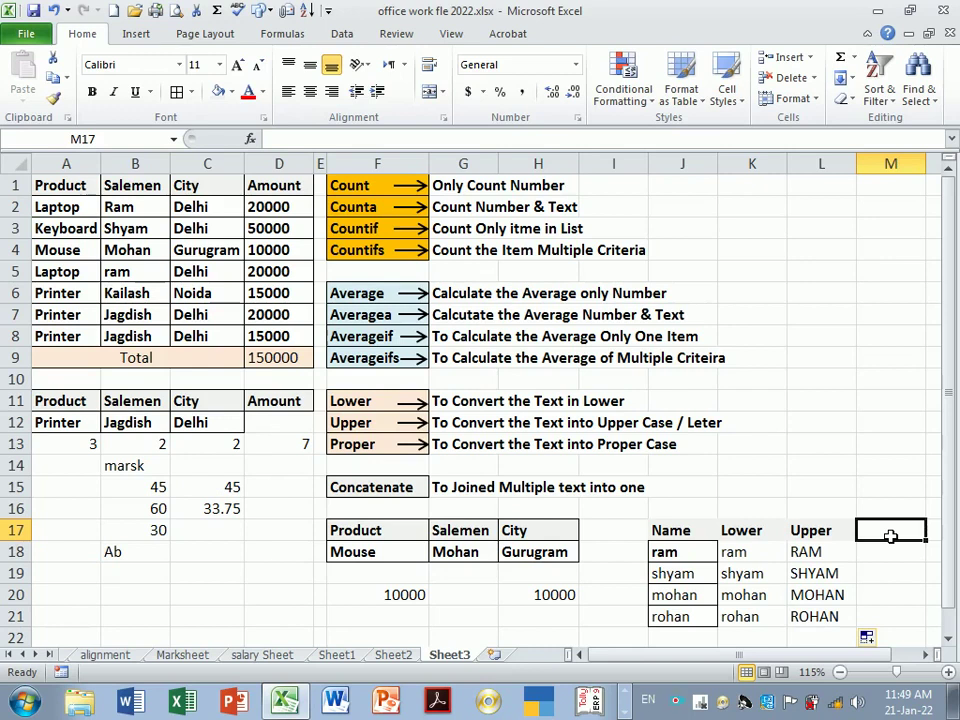
Enter the heading Proper in M17
type("Po")
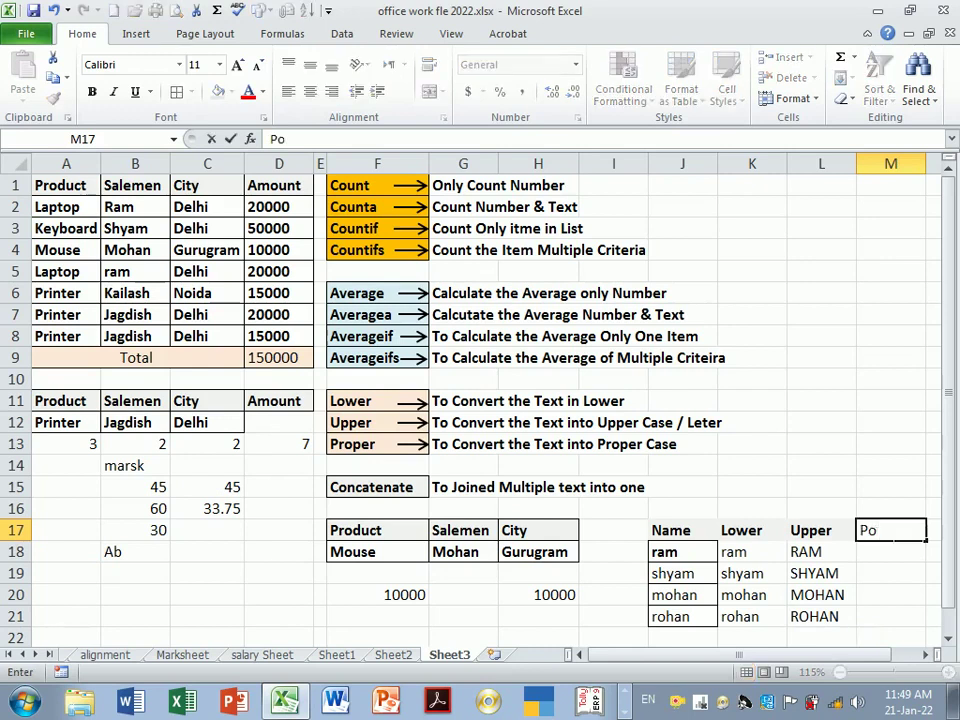
key("BackSpace")
type("roper")
key("Return")
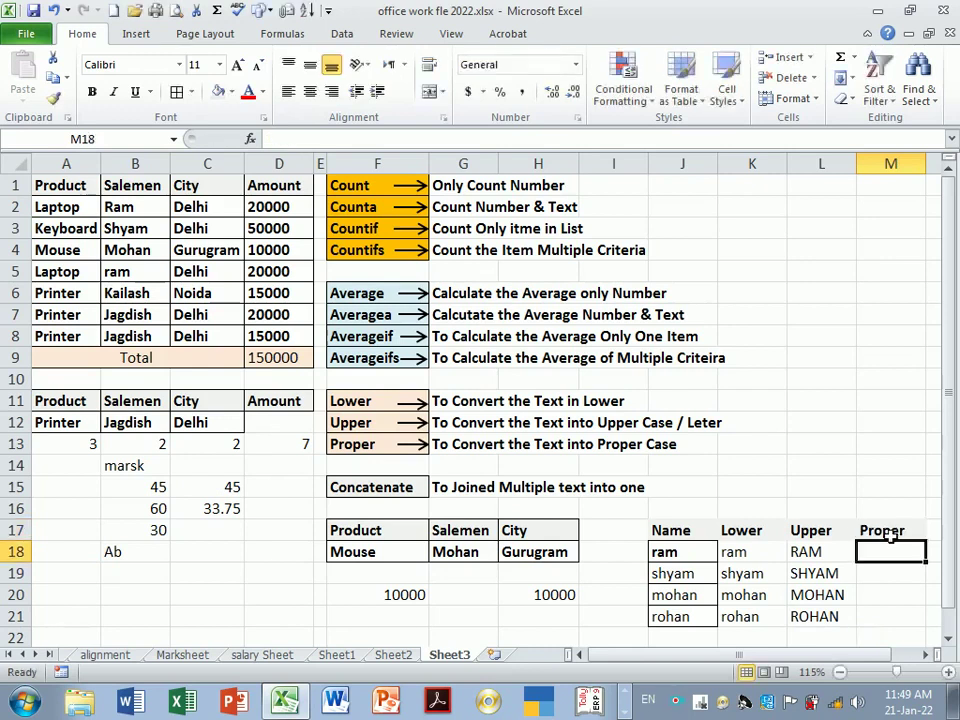
Enter =PROPER(J18) in M18 and fill it down to M21
type("=por")
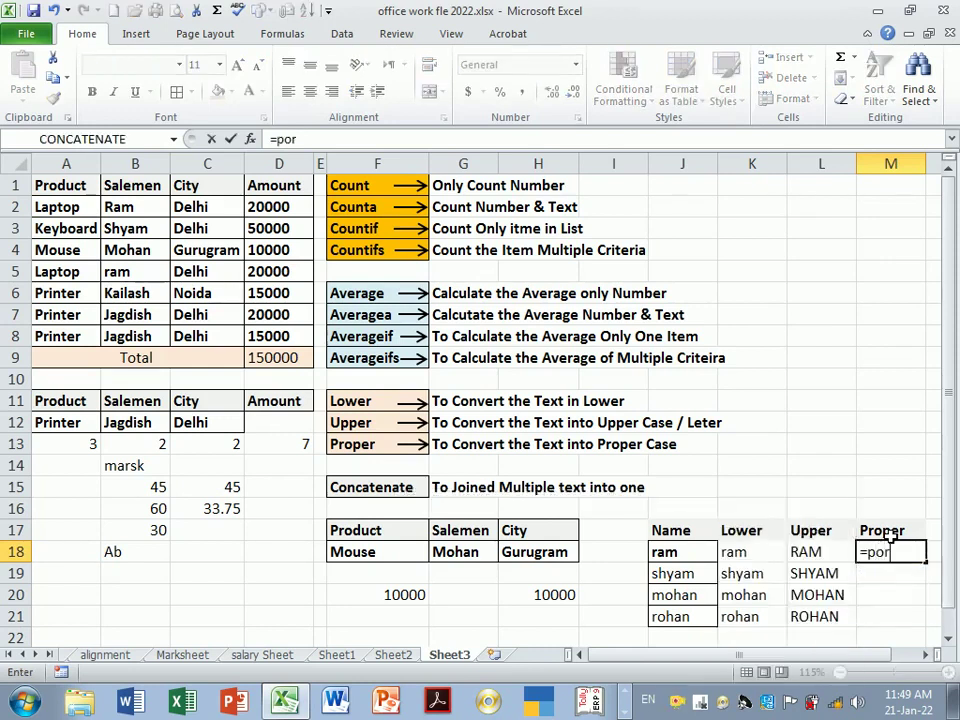
key("BackSpace")
key("BackSpace")
type("ro")
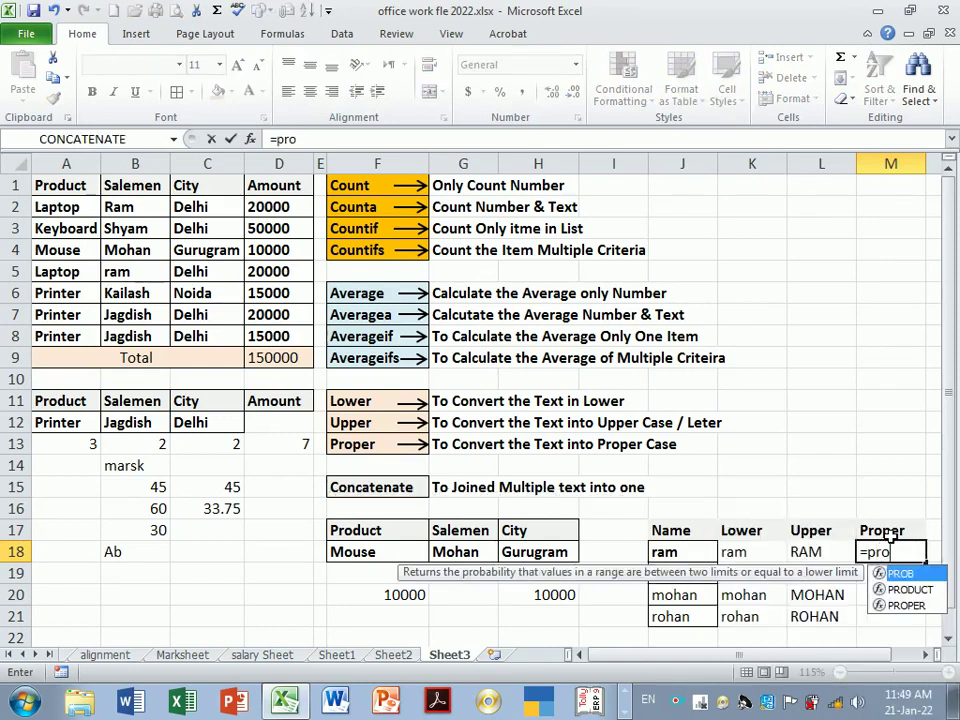
double_click(908, 605)
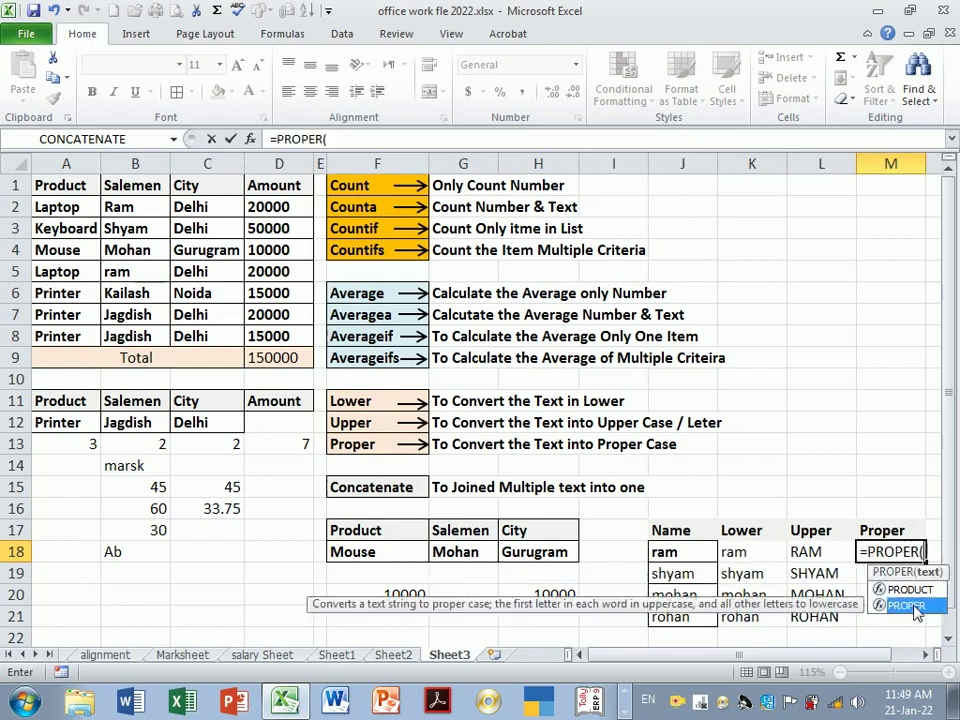
left_click(686, 556)
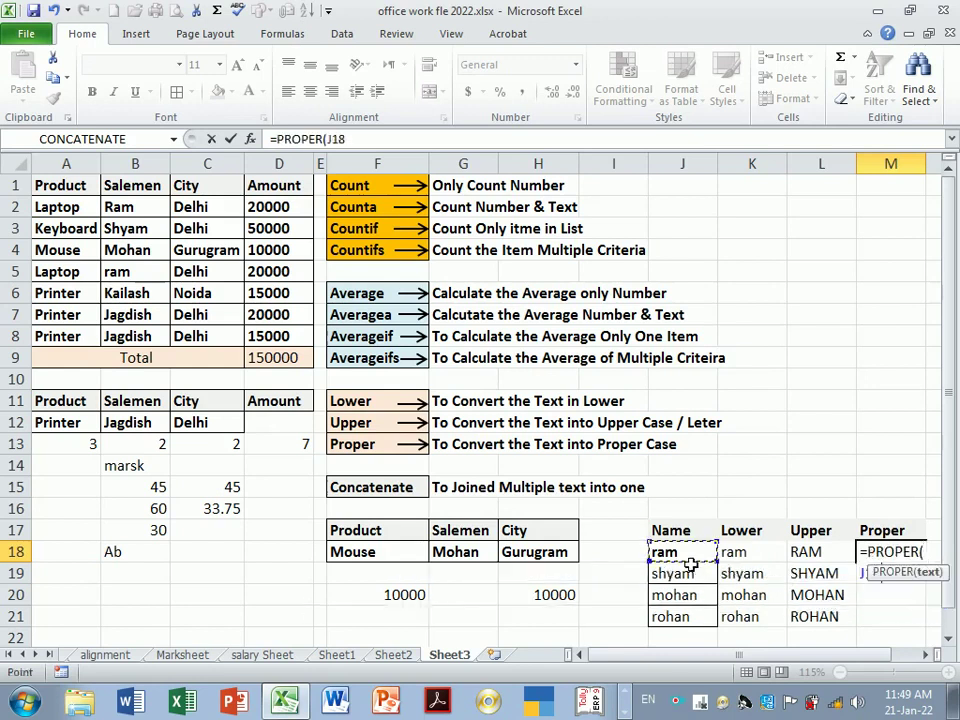
key("Return")
left_click(905, 557)
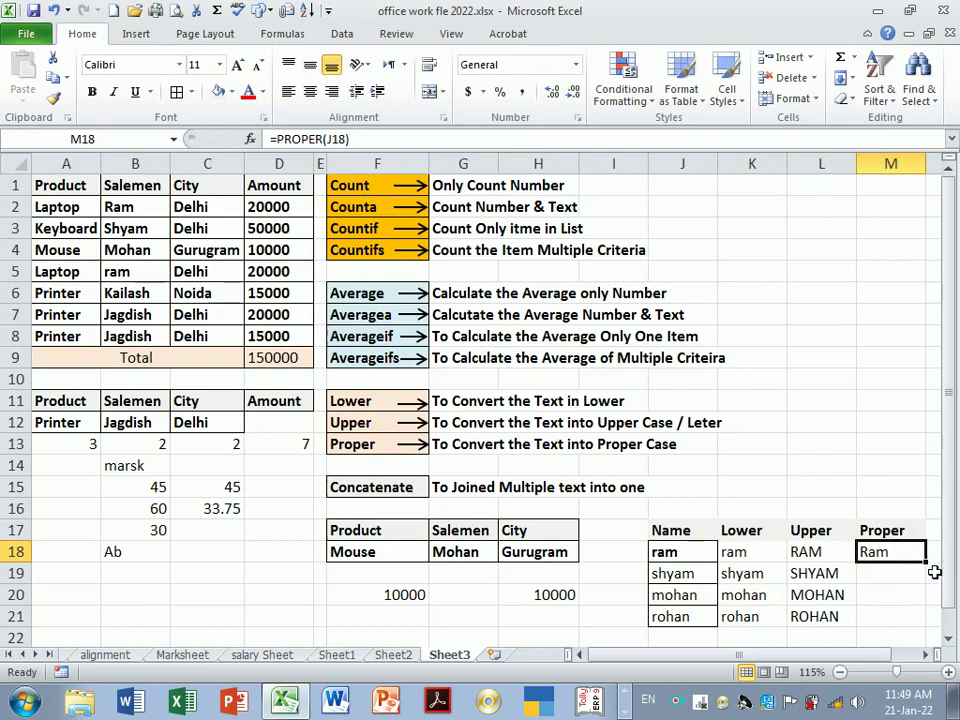
left_click_drag(933, 569, 925, 623)
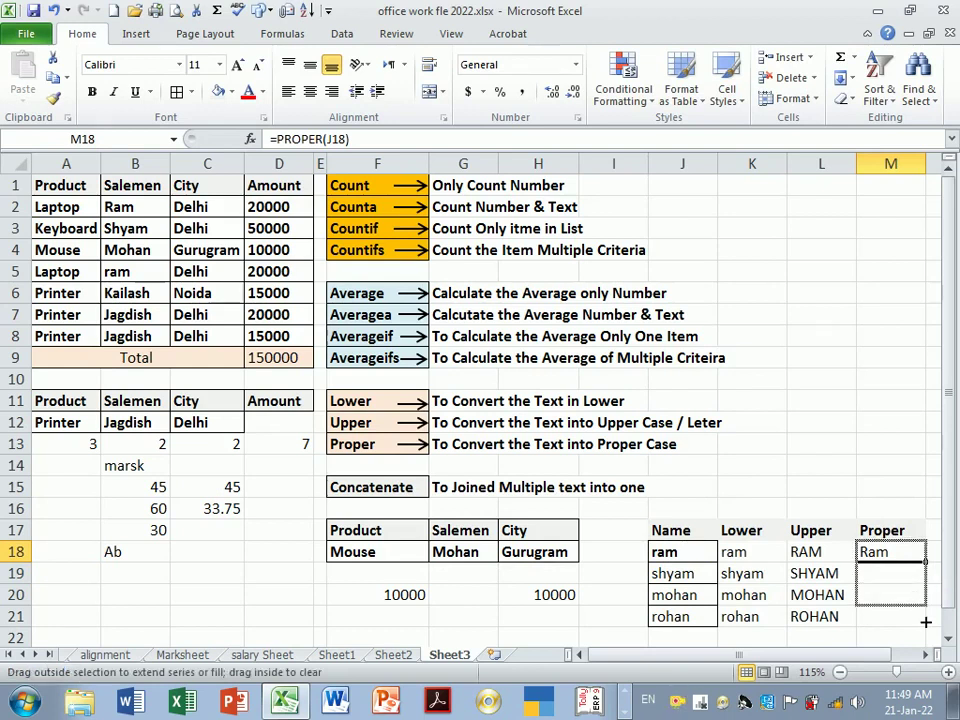
Review the UPPER formula in L18 and the LOWER formula in K18
left_click(812, 556)
left_click(898, 558)
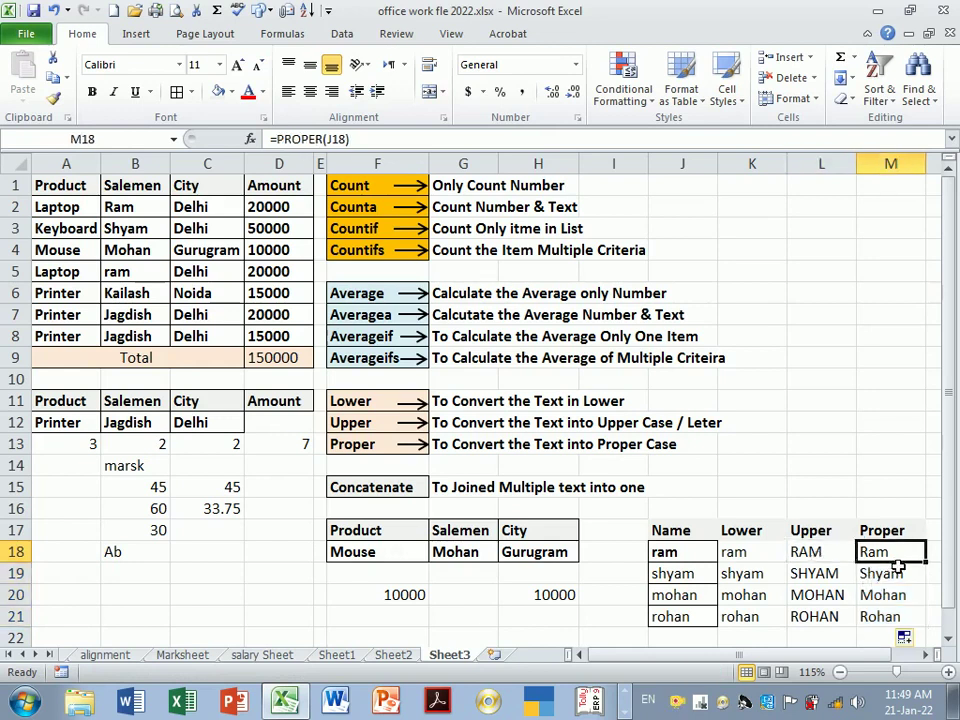
left_click(800, 556)
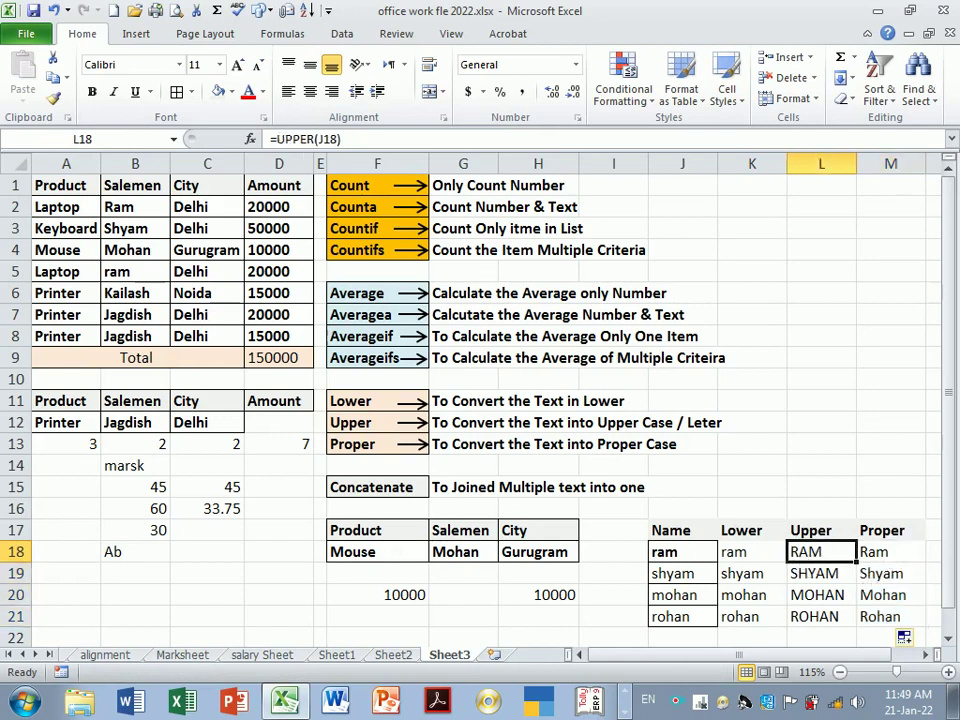
left_click(752, 558)
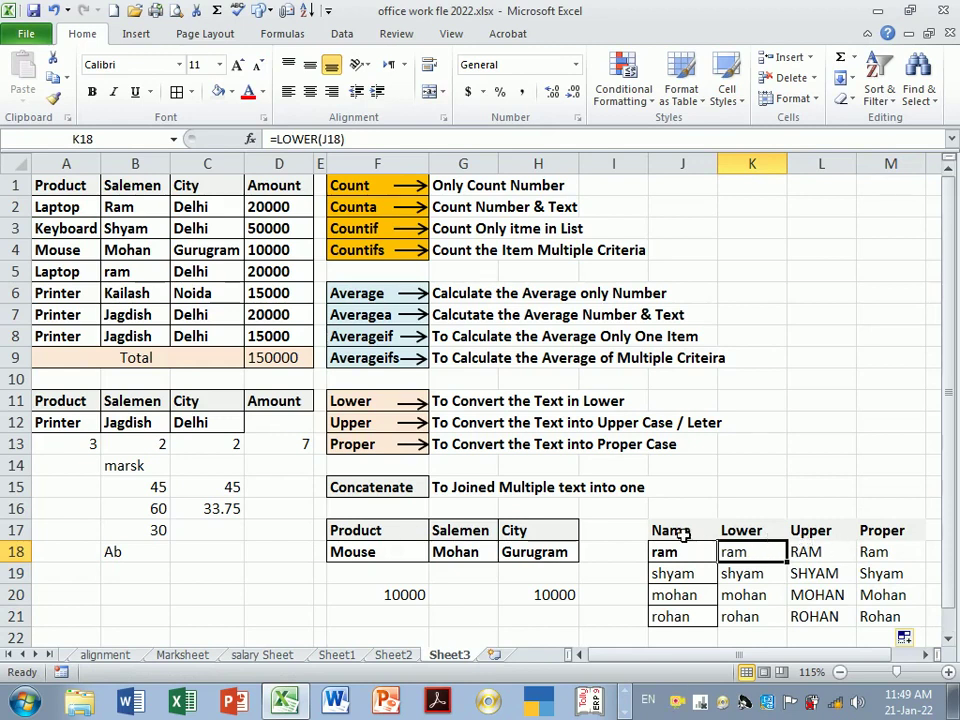
Apply All Borders to the J17:M21 Name, Lower, Upper and Proper table
mouse_move(672, 531)
left_mouse_down()
mouse_move(884, 566)
mouse_move(889, 618)
left_mouse_up()
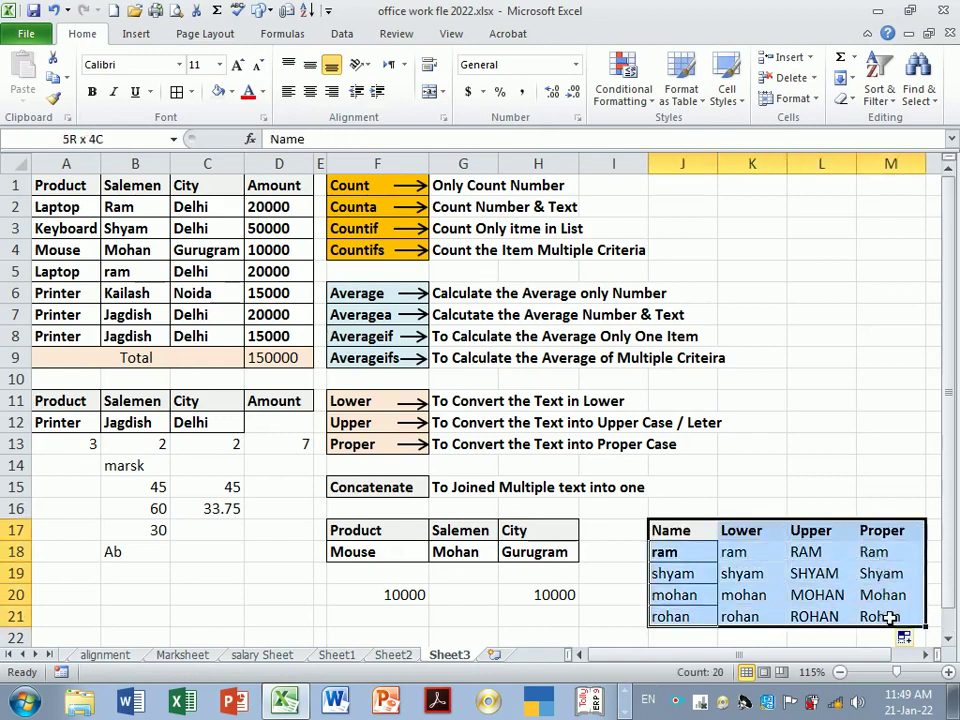
left_click(176, 91)
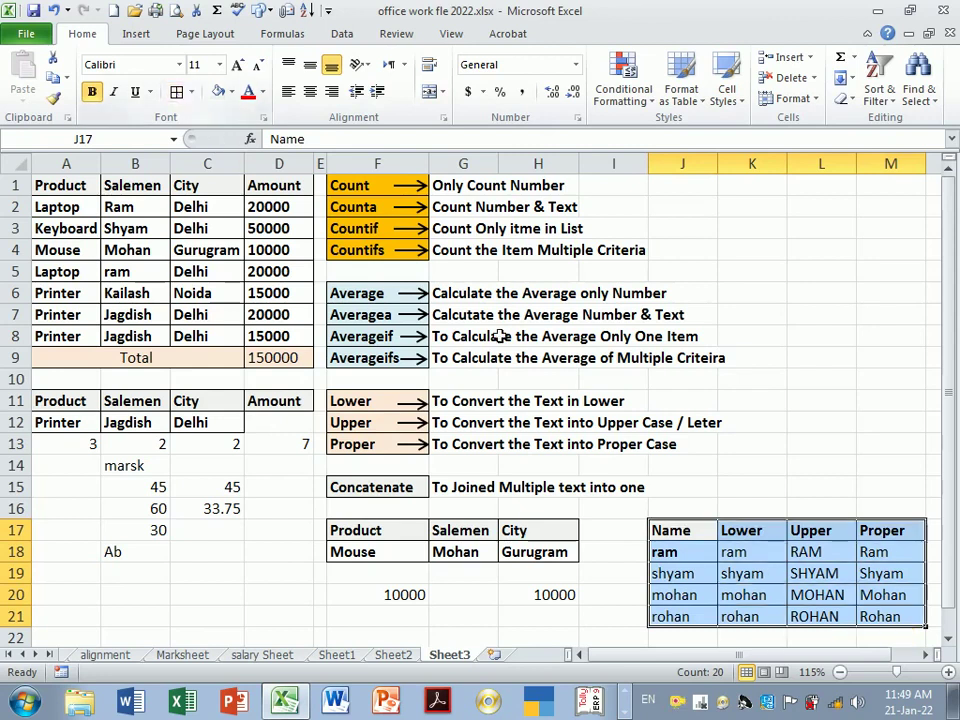
left_click(772, 512)
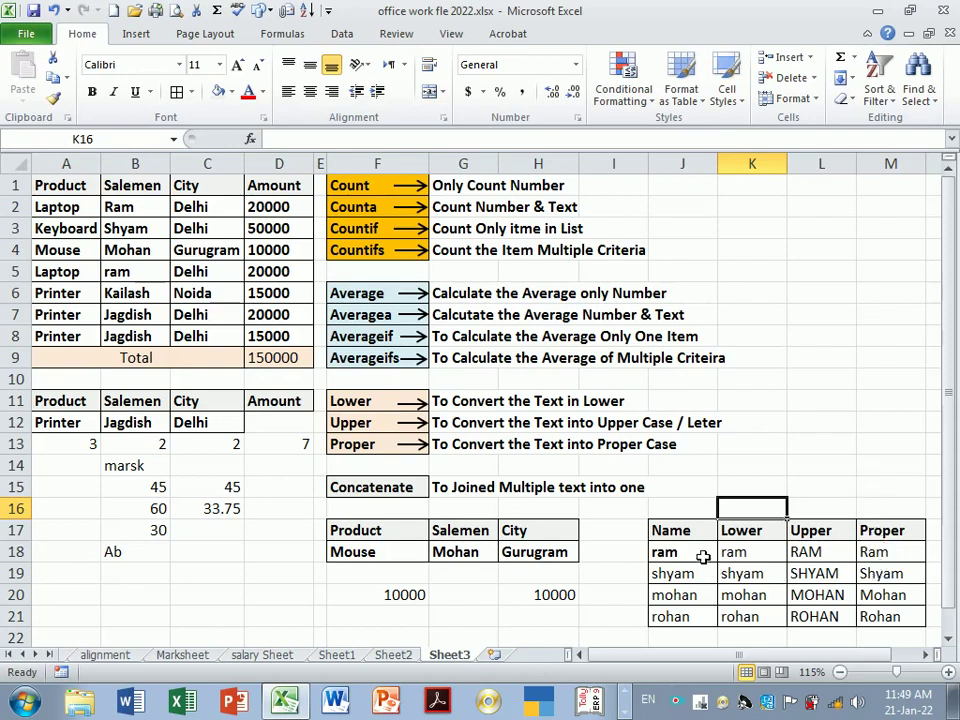
Copy the Proper results M18:M21 into J18, then undo that formula paste
left_click_drag(703, 557, 690, 616)
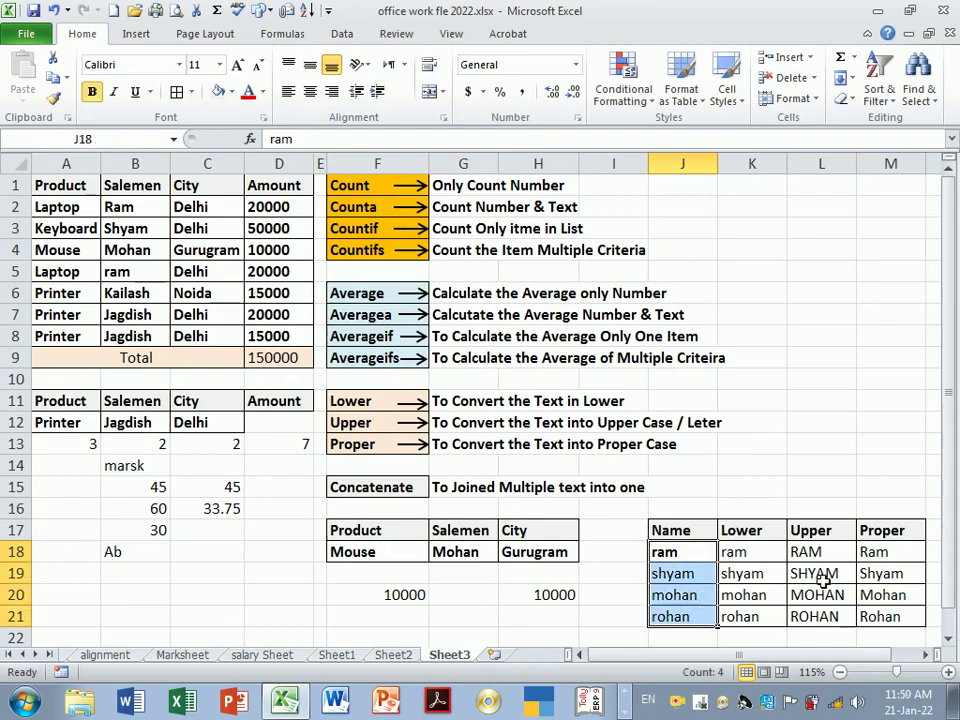
mouse_move(899, 557)
left_mouse_down()
mouse_move(874, 598)
mouse_move(884, 617)
left_mouse_up()
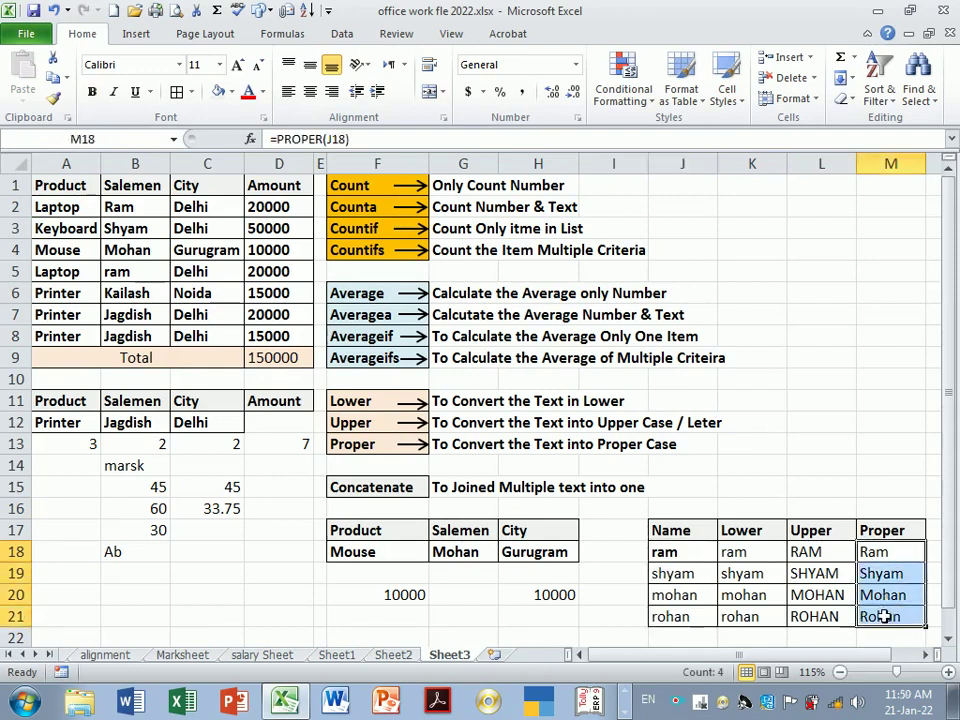
key("ctrl+c")
left_click(695, 560)
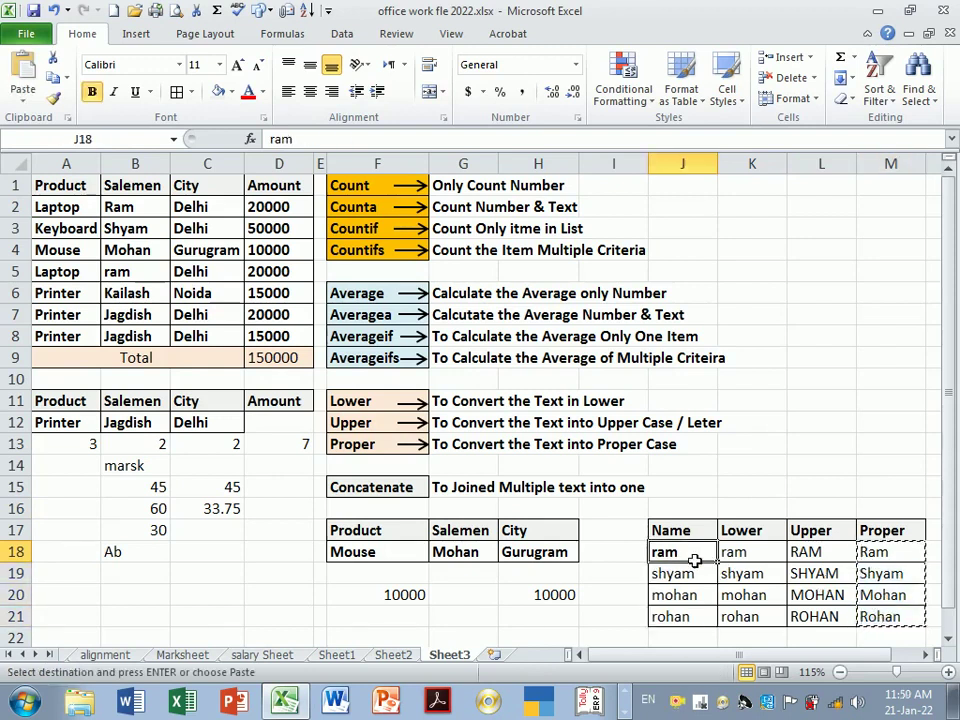
key("Return")
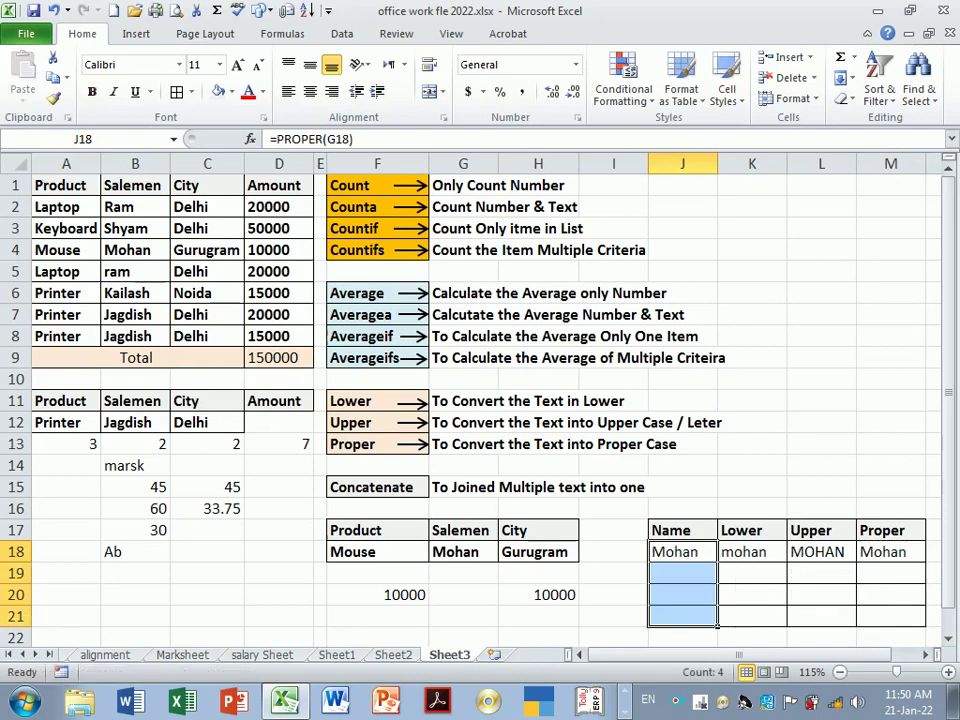
key("ctrl+z")
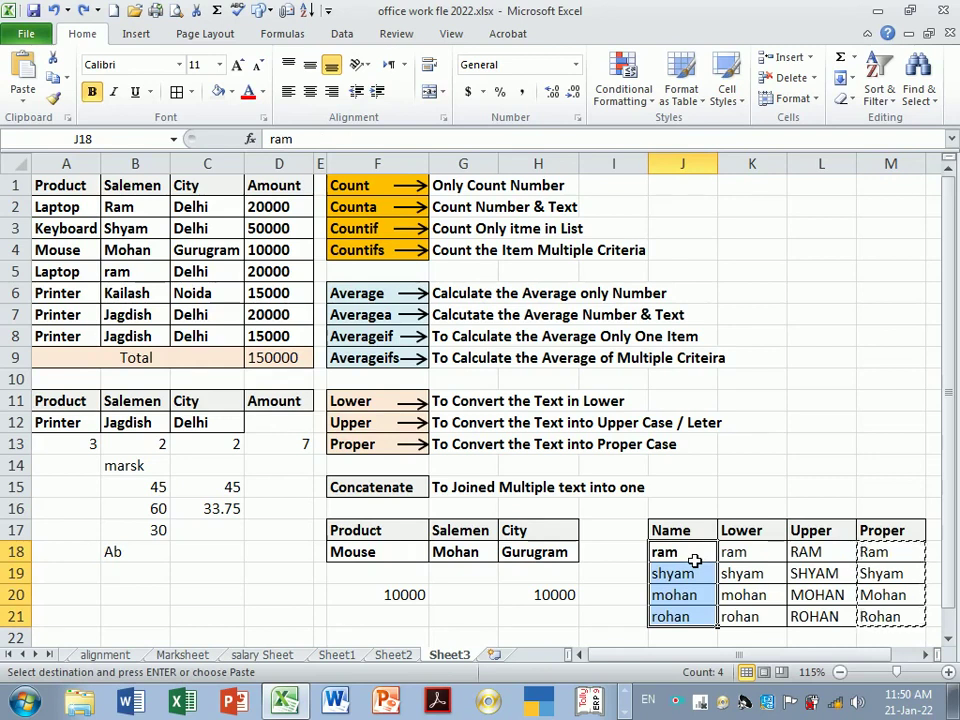
Paste the proper-case names Ram to Rohan into J18:J21 as values
left_click(828, 508)
left_click(890, 556)
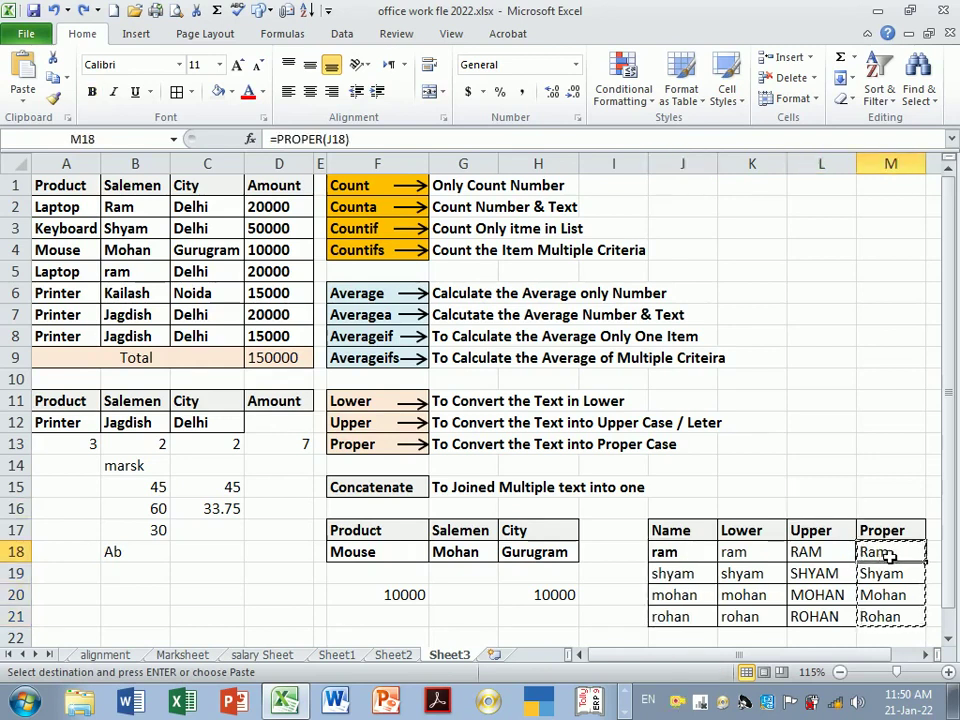
left_click_drag(890, 556, 891, 611)
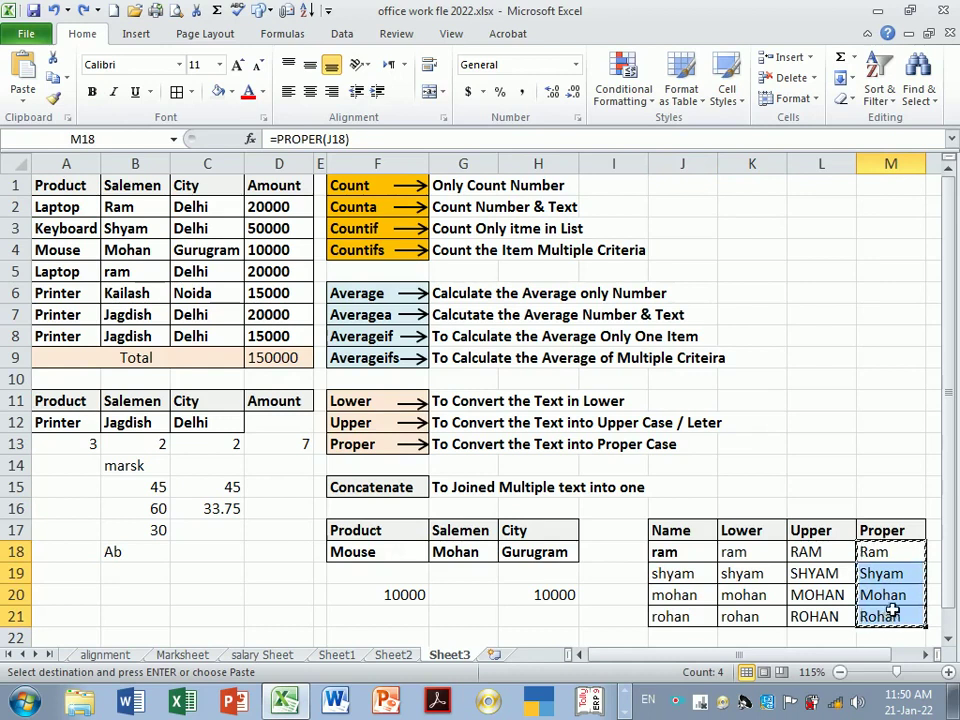
left_click(693, 561)
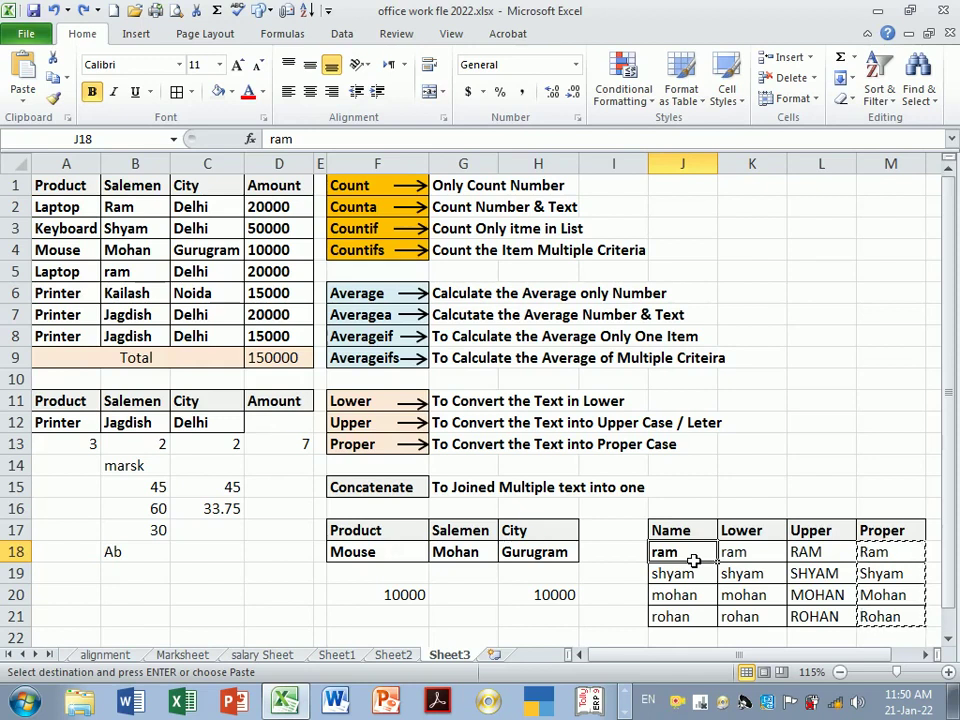
right_click(693, 561)
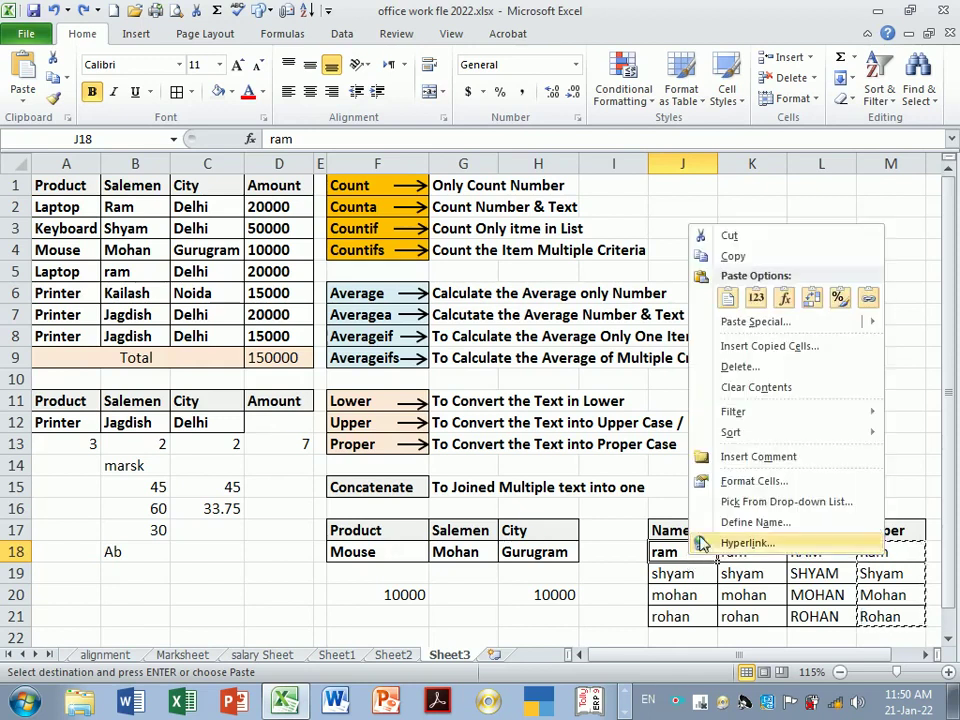
left_click(757, 300)
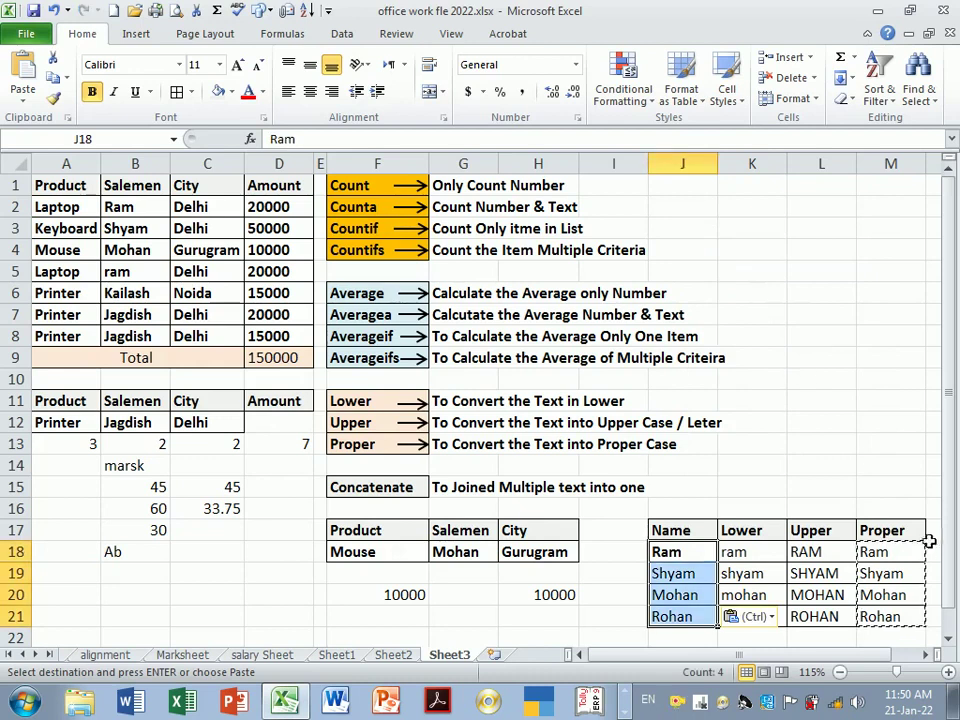
left_click(884, 489)
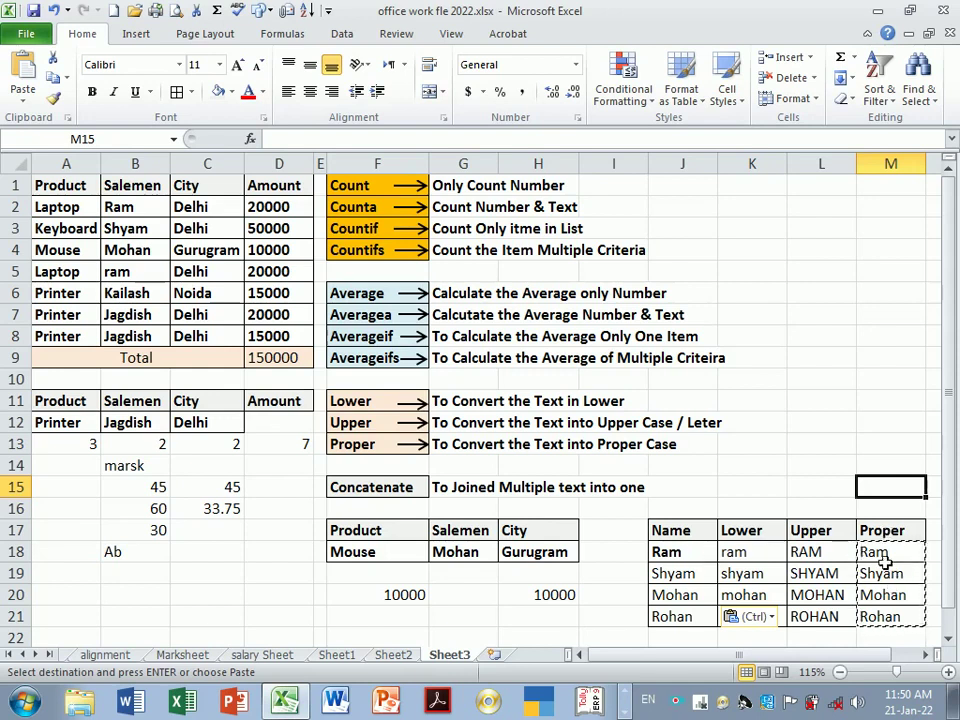
Copy the Upper results to J18, undo the #REF! paste, and repaste as values
key("Escape")
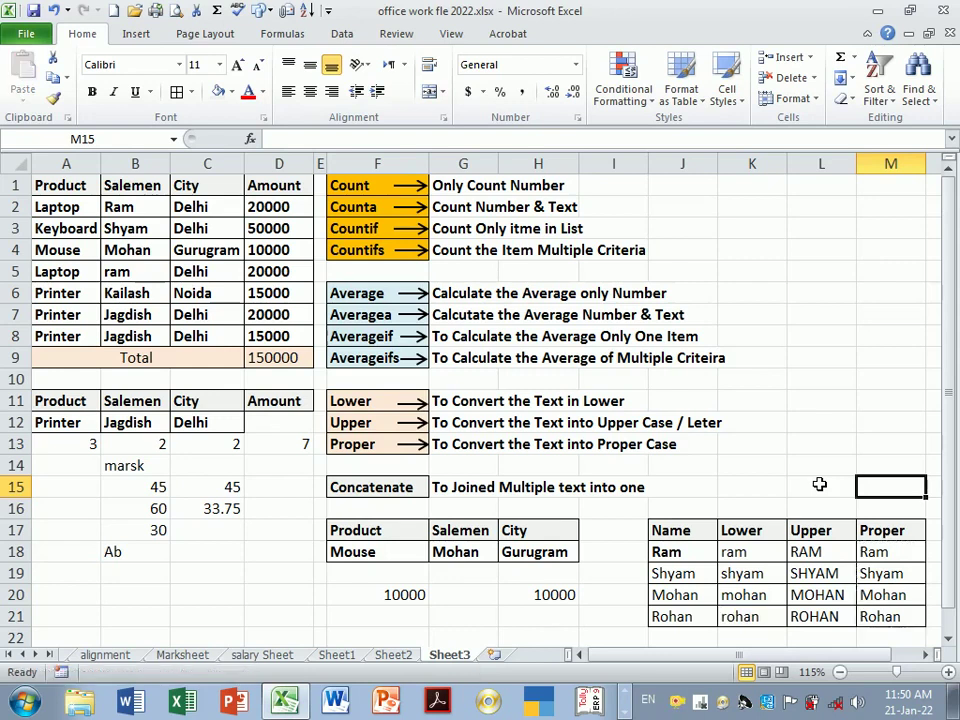
left_click_drag(835, 557, 831, 617)
key("ctrl+c")
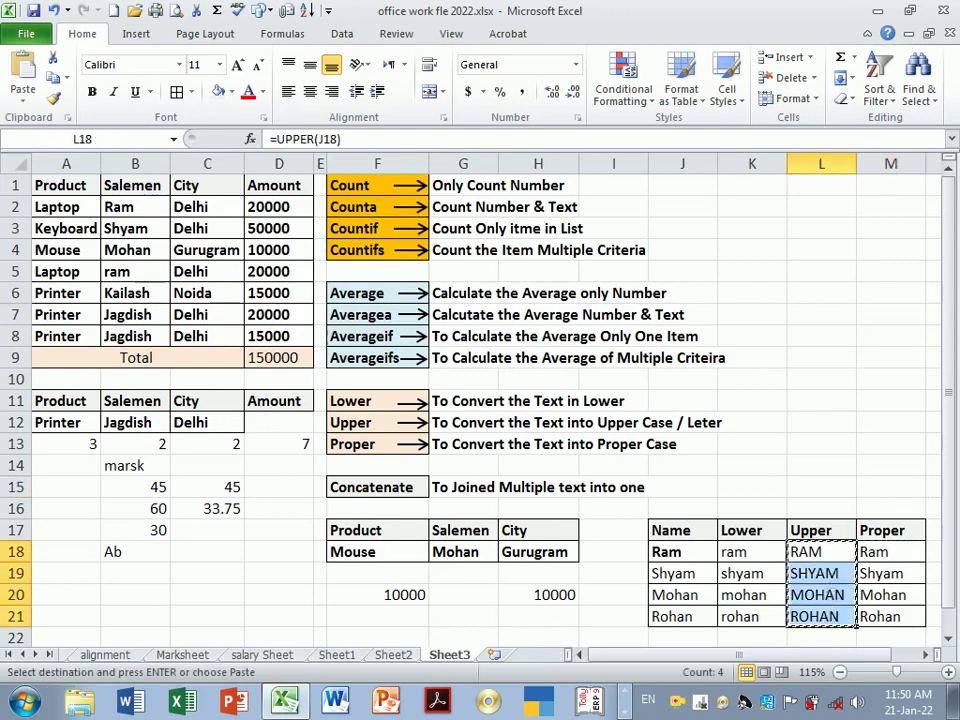
left_click(699, 557)
key("ctrl+v")
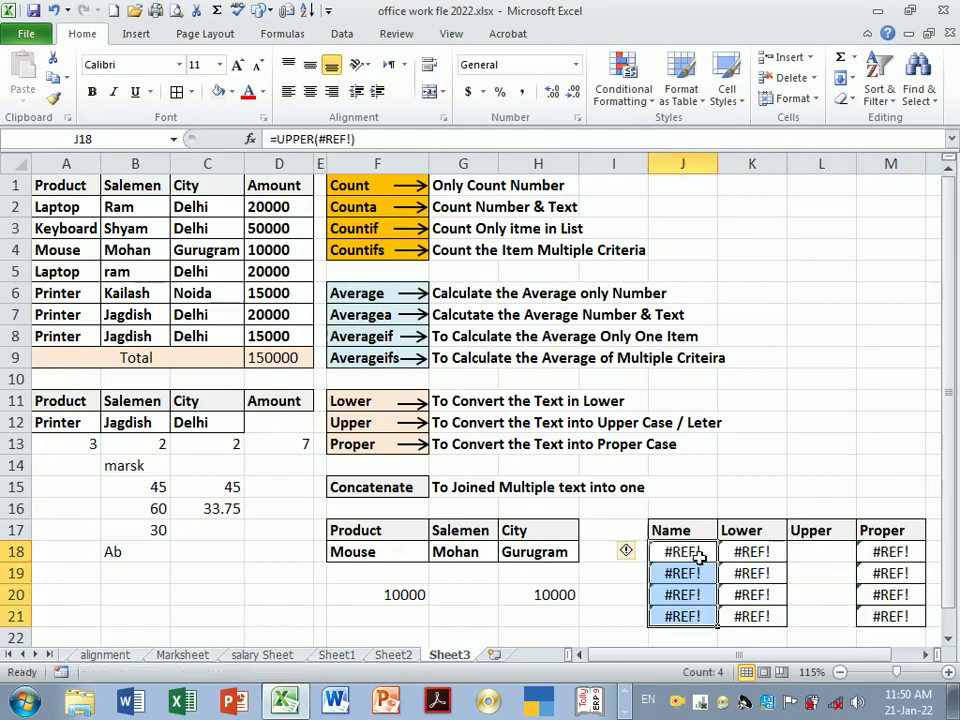
key("ctrl+z")
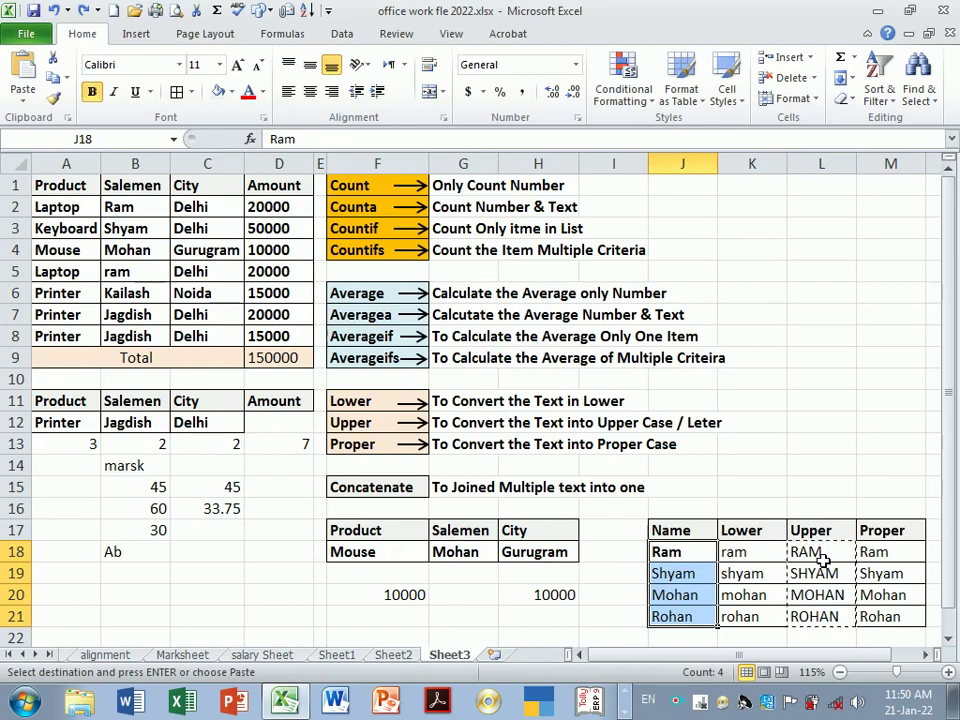
key("ctrl+c")
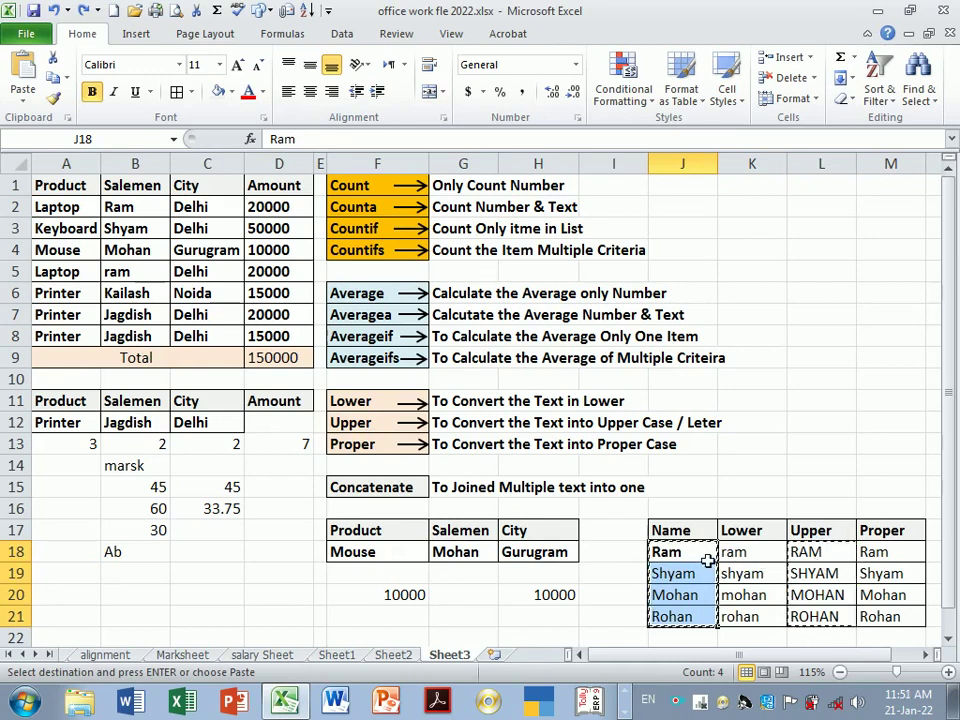
right_click(707, 561)
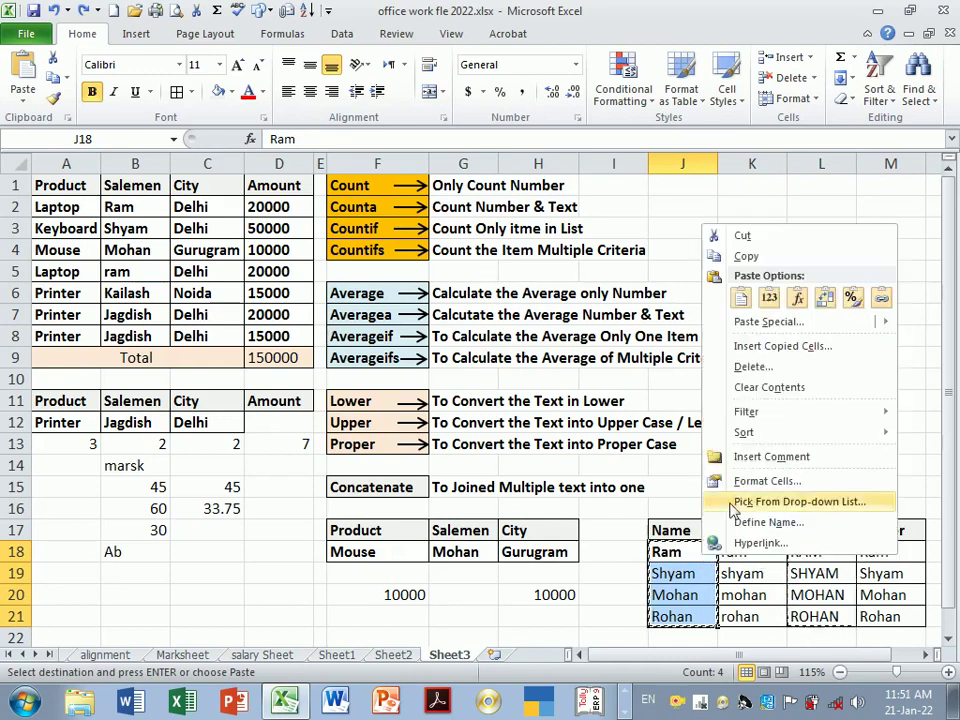
left_click(771, 308)
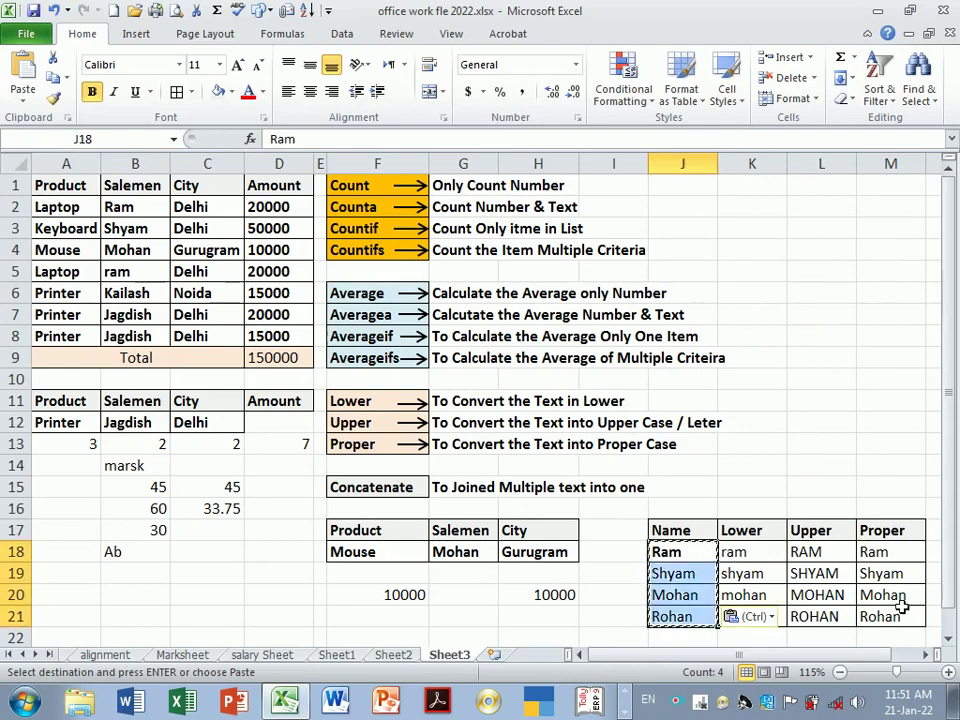
Paste the uppercase names RAM to ROHAN from L18:L21 into J18 as values
left_click(822, 596)
left_click(832, 556)
left_click_drag(832, 556, 847, 619)
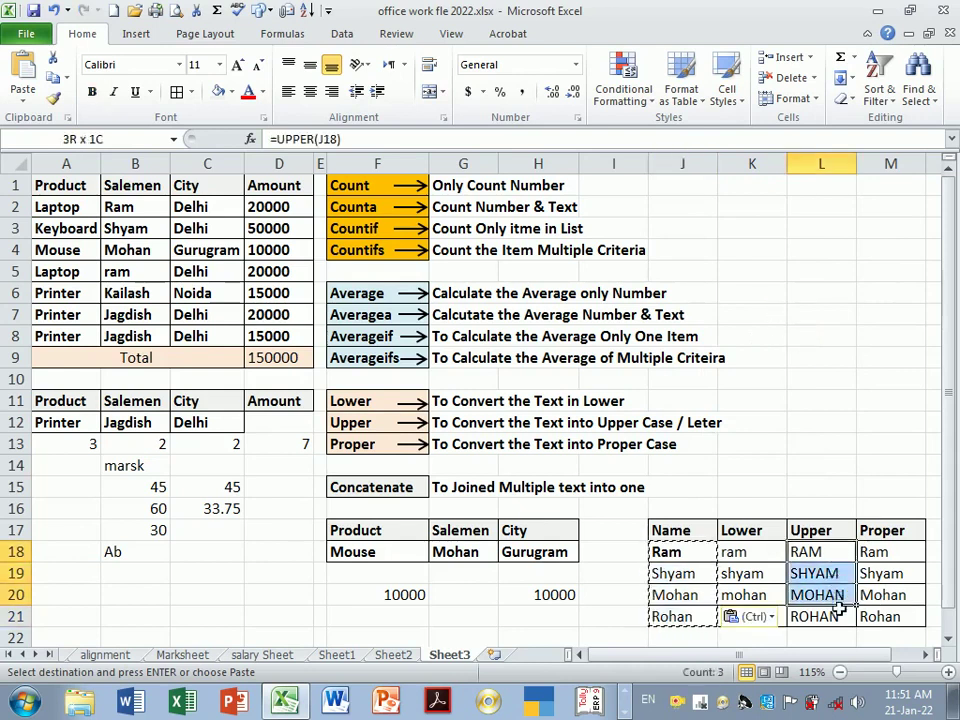
key("ctrl+c")
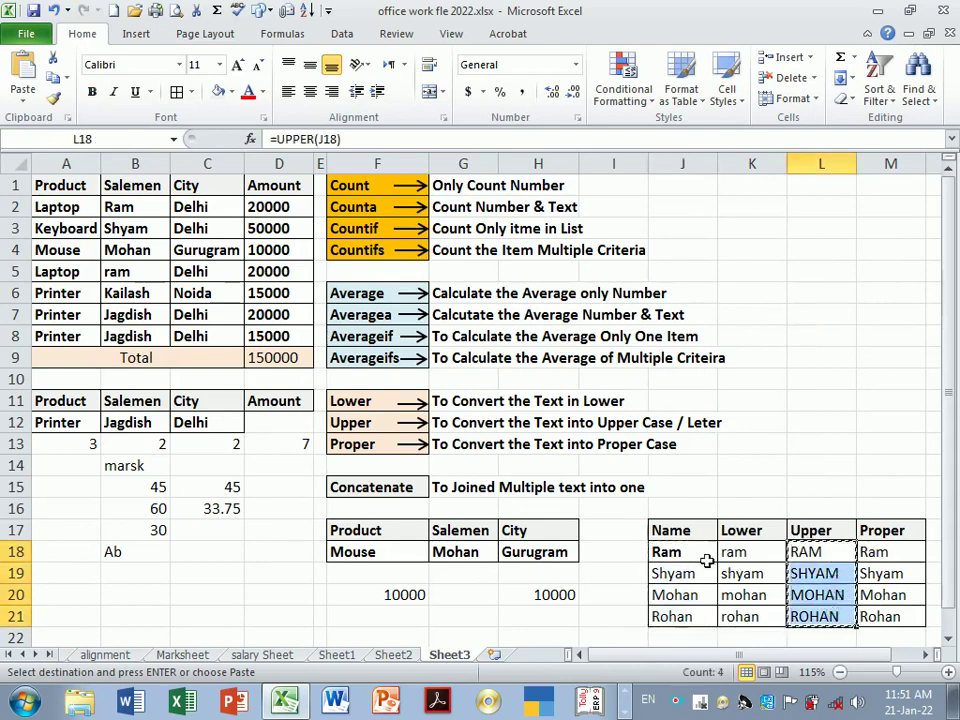
left_click(707, 555)
right_click(707, 555)
left_click(765, 296)
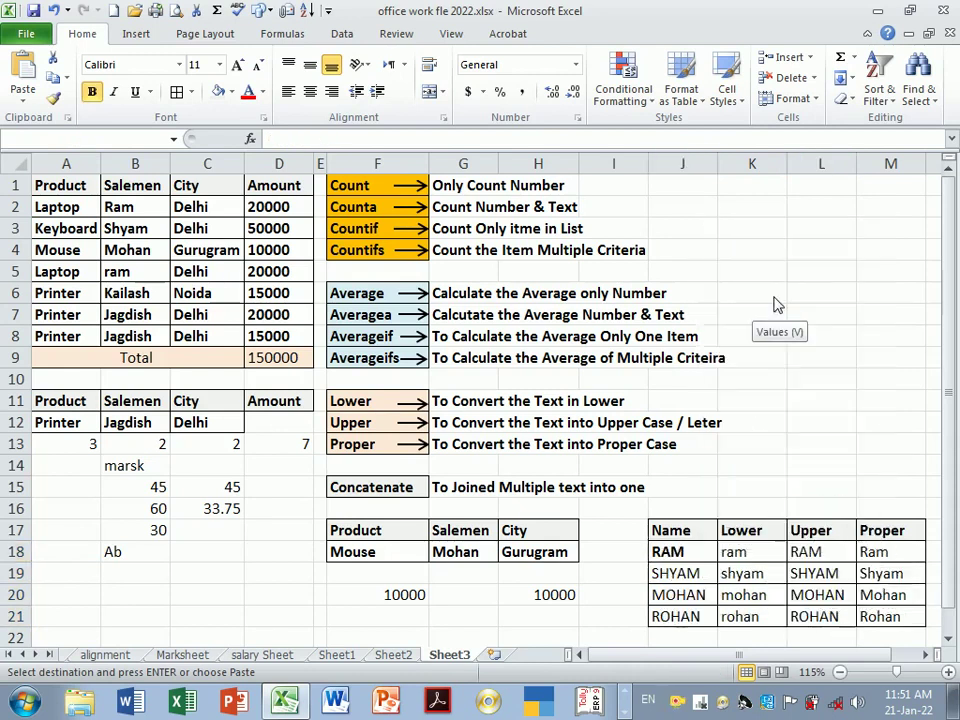
Delete the contents of K18:M21, leaving only RAM, SHYAM, MOHAN, ROHAN under Name
left_click(828, 496)
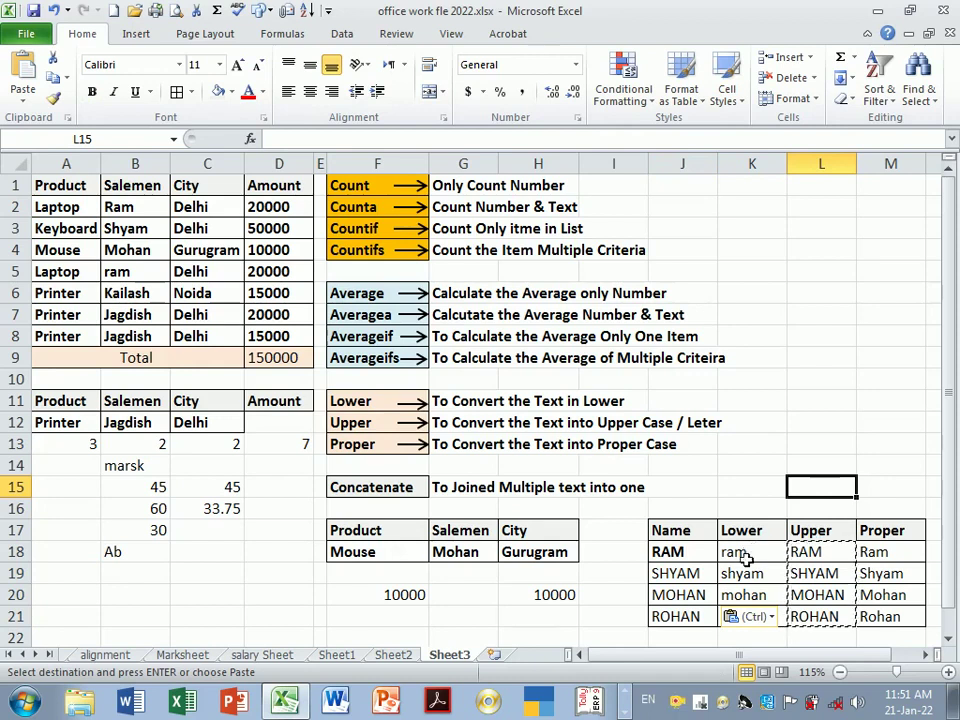
mouse_move(735, 553)
left_mouse_down()
mouse_move(882, 597)
mouse_move(885, 612)
left_mouse_up()
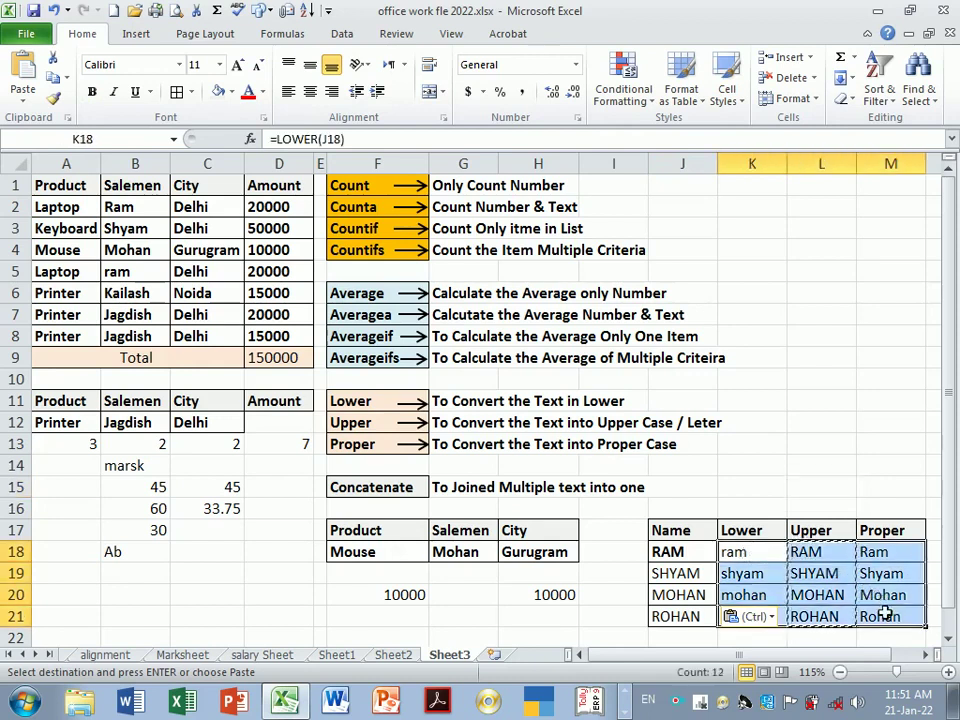
key("Delete")
left_click(801, 452)
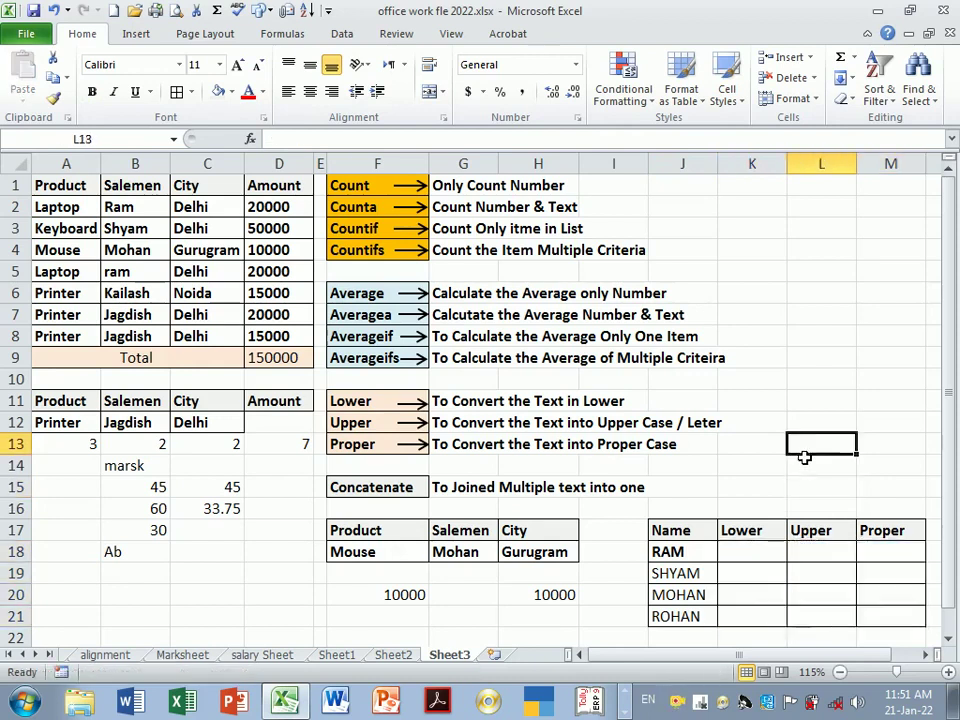
left_click(778, 556)
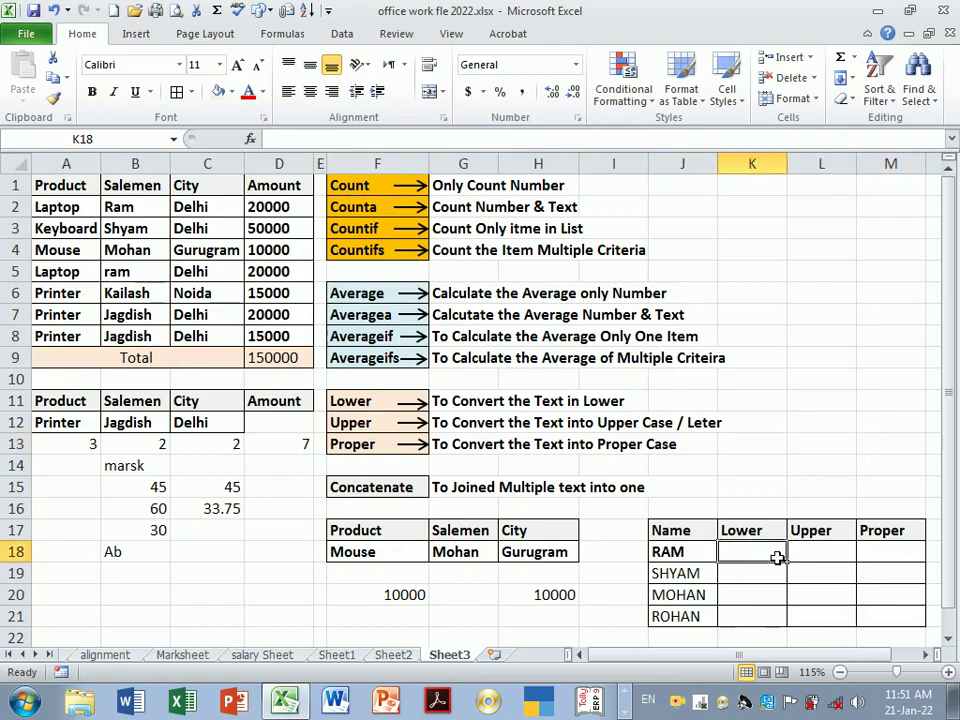
left_click_drag(690, 552, 707, 615)
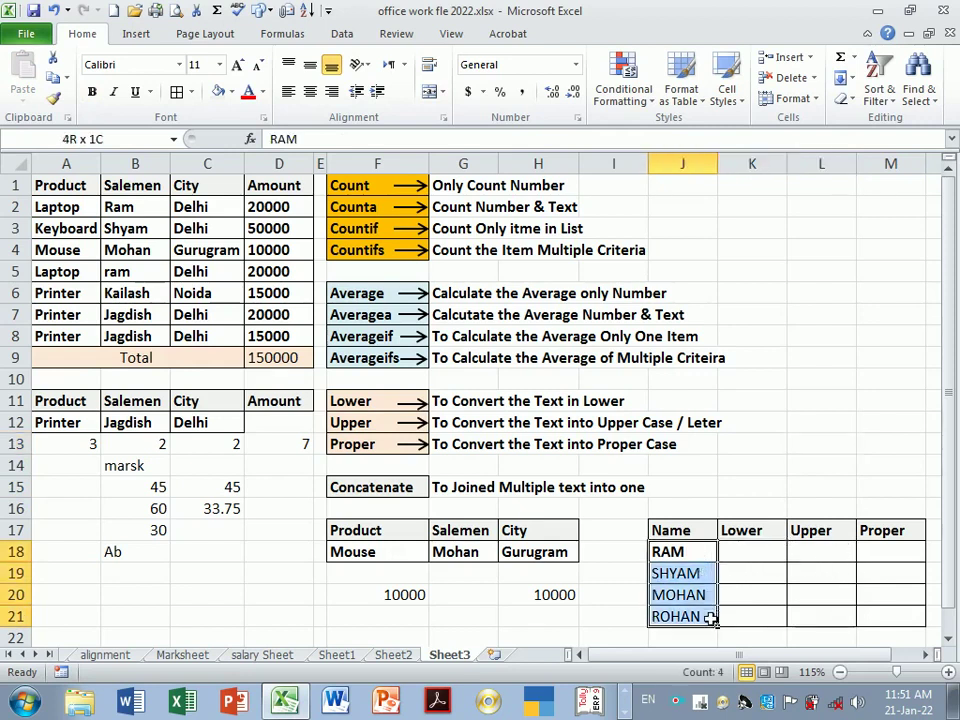
left_click(744, 576)
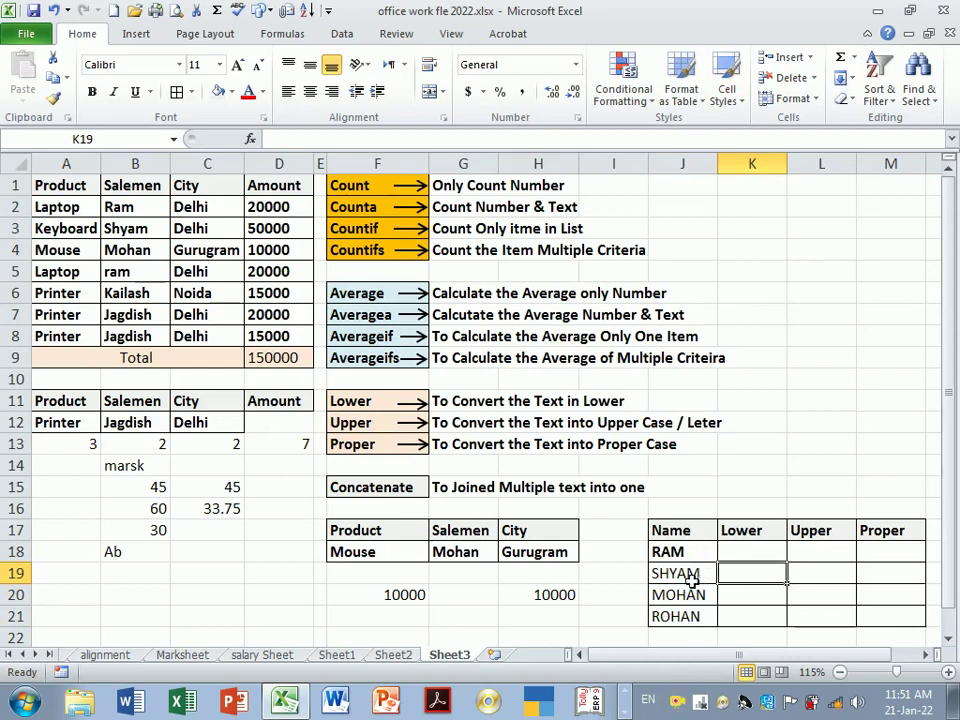
left_click_drag(371, 410, 386, 443)
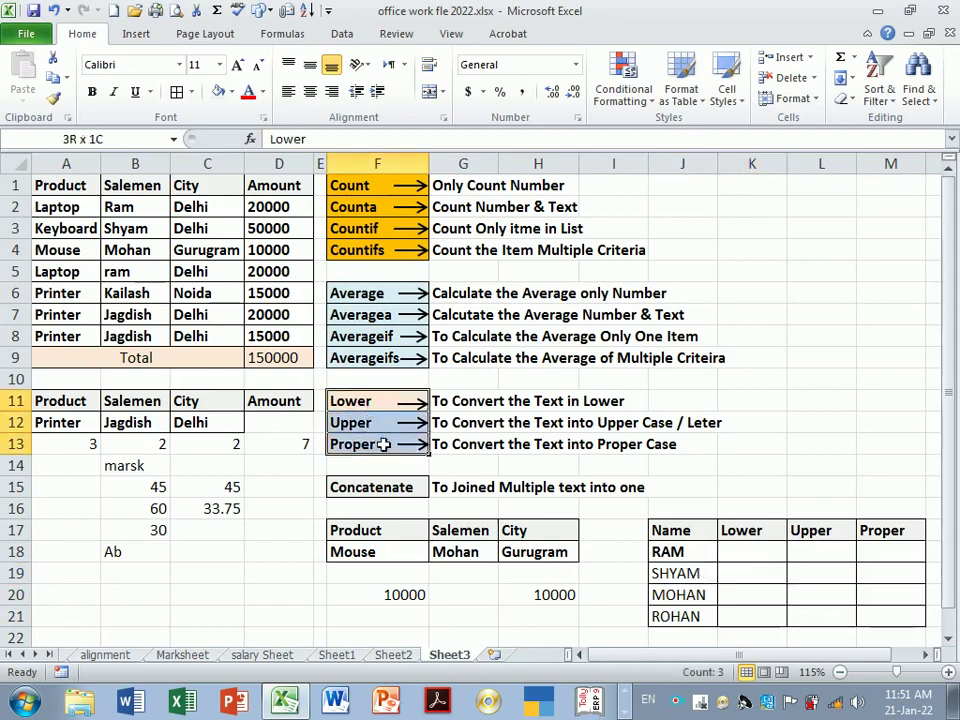
Widen column J to 11.14 (83 pixels)
left_click(519, 467)
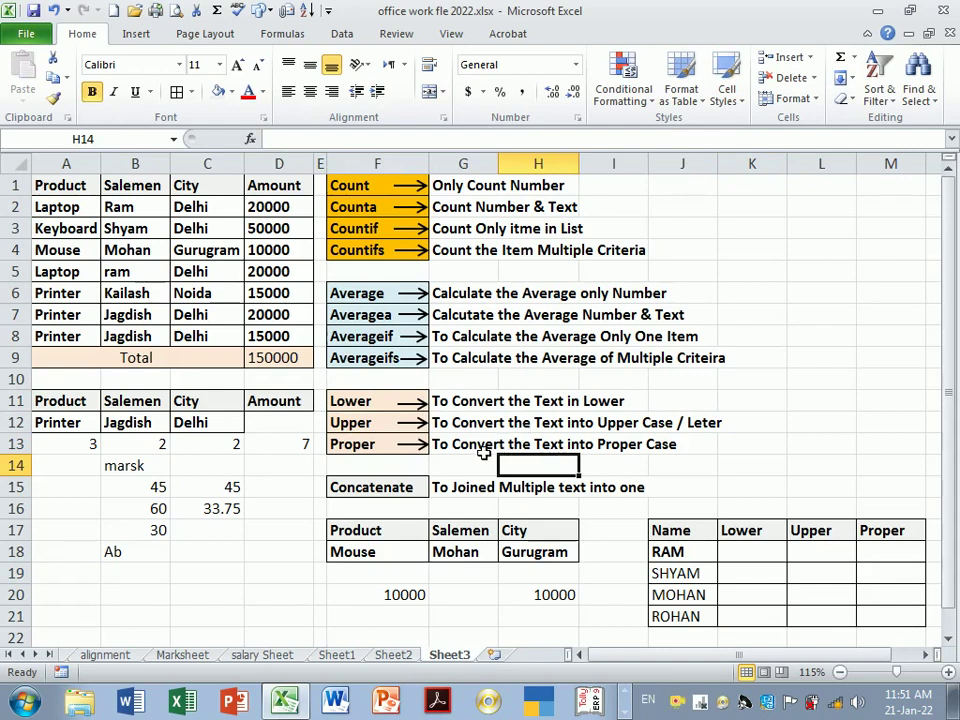
left_click(754, 486)
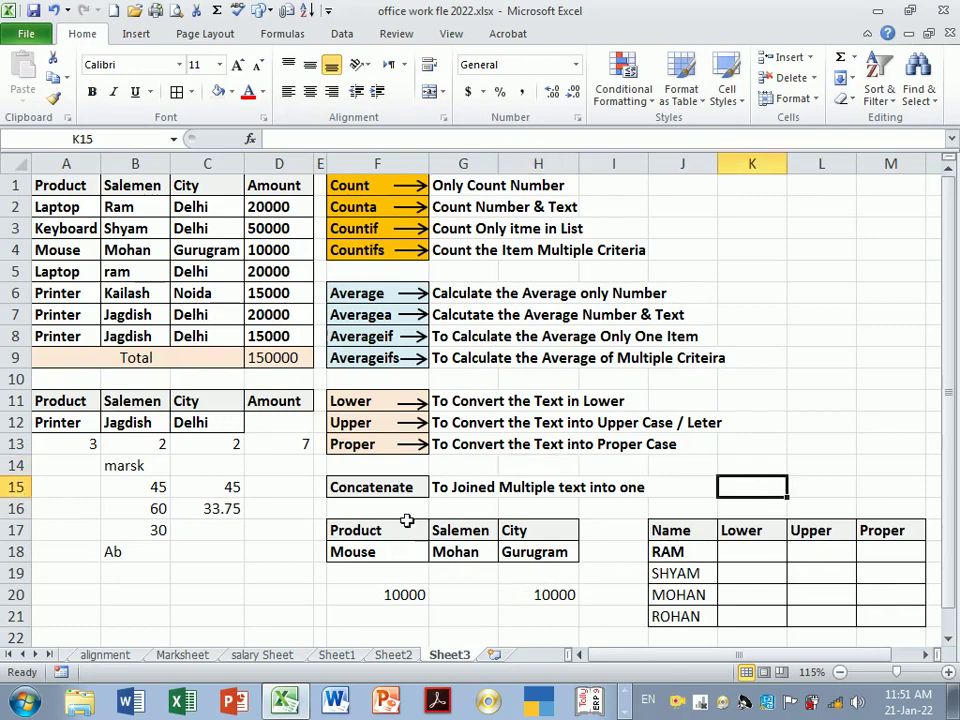
left_click(390, 495)
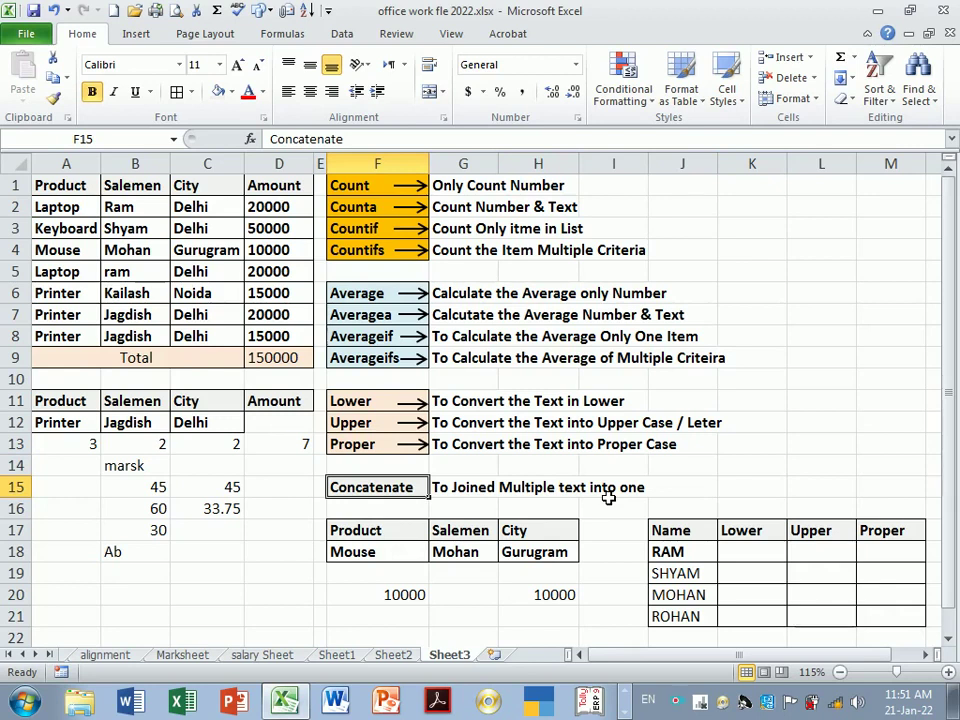
left_click(737, 176)
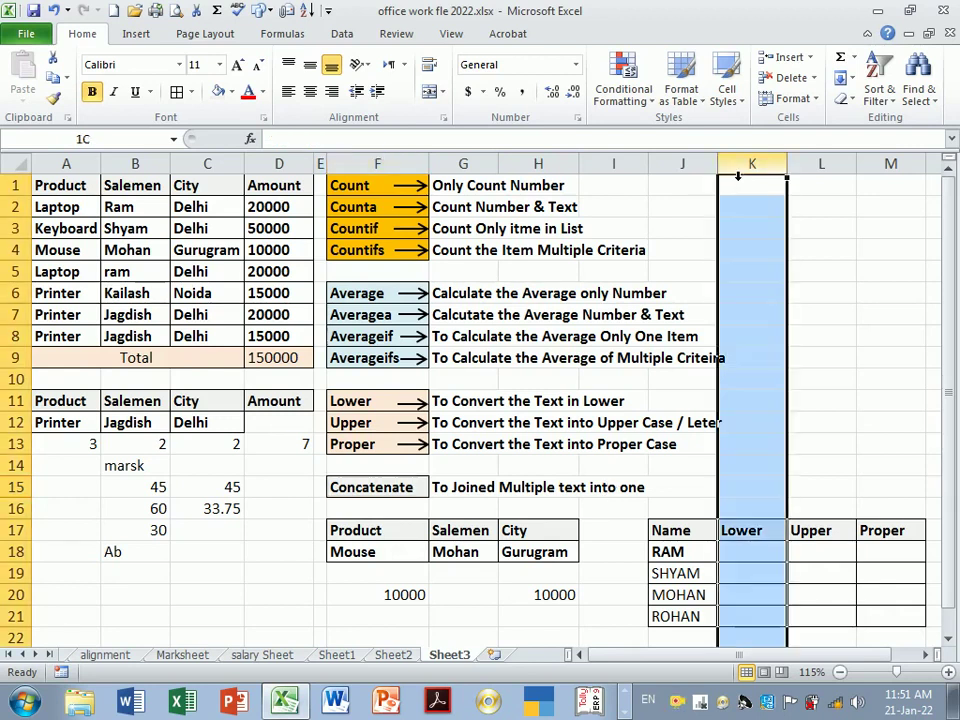
left_click_drag(720, 176, 737, 176)
left_click(757, 232)
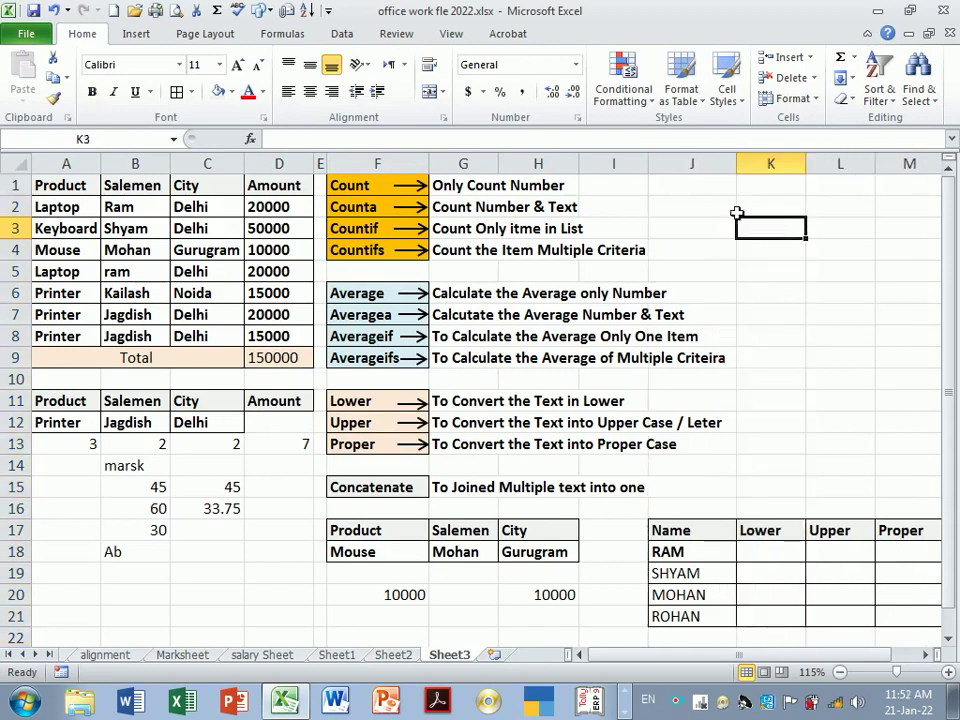
Enter the headers First_Name in K2 and Last_Name in L2, and narrow column J
left_click(739, 205)
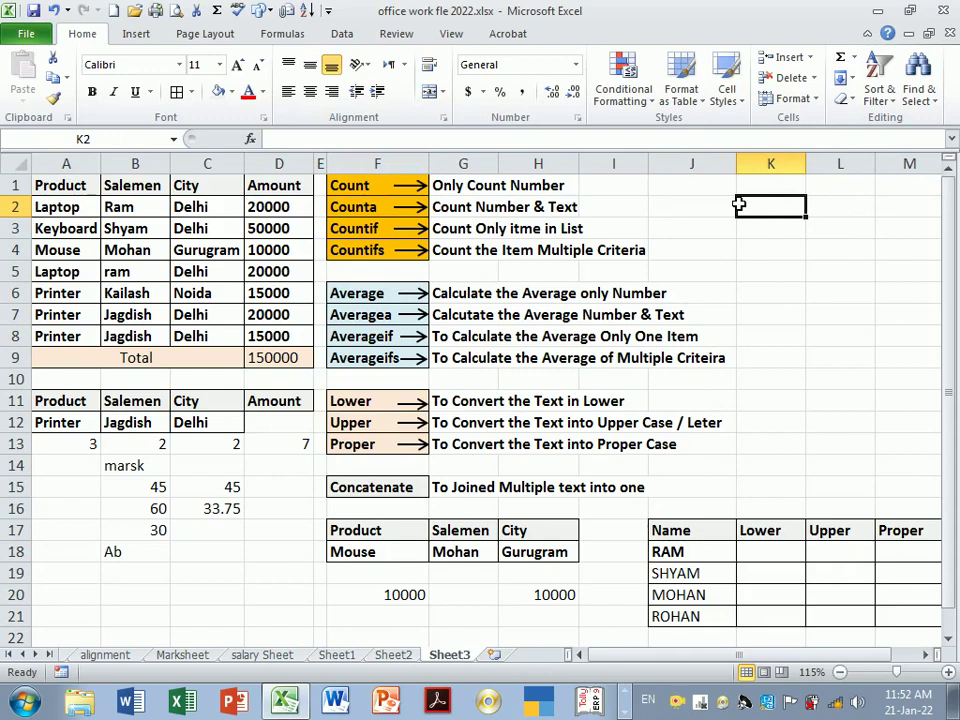
type("Fi")
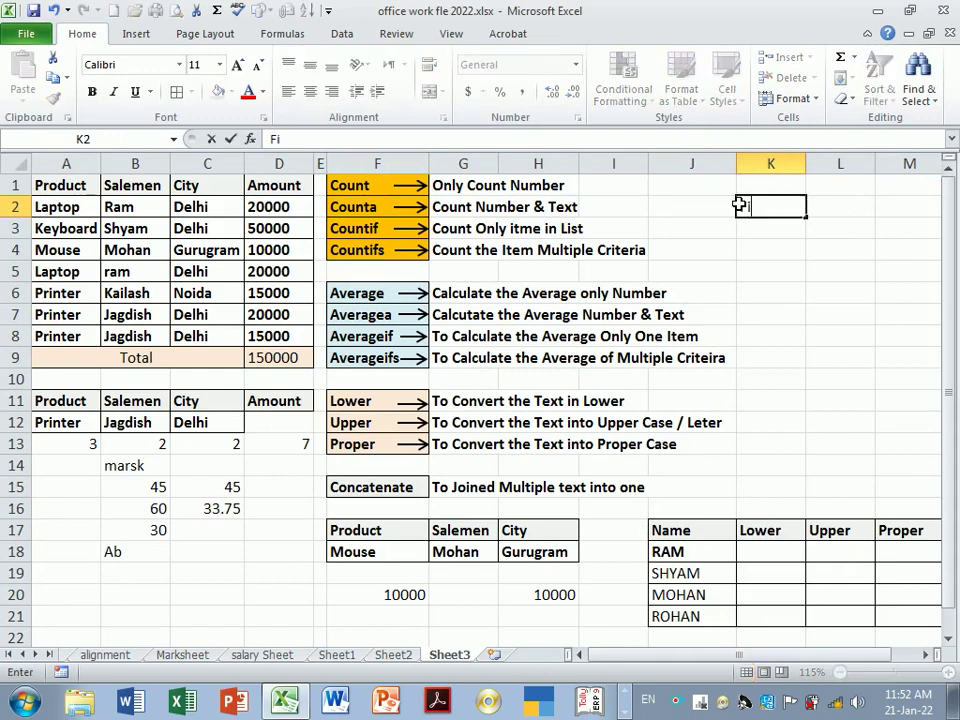
type("rstN")
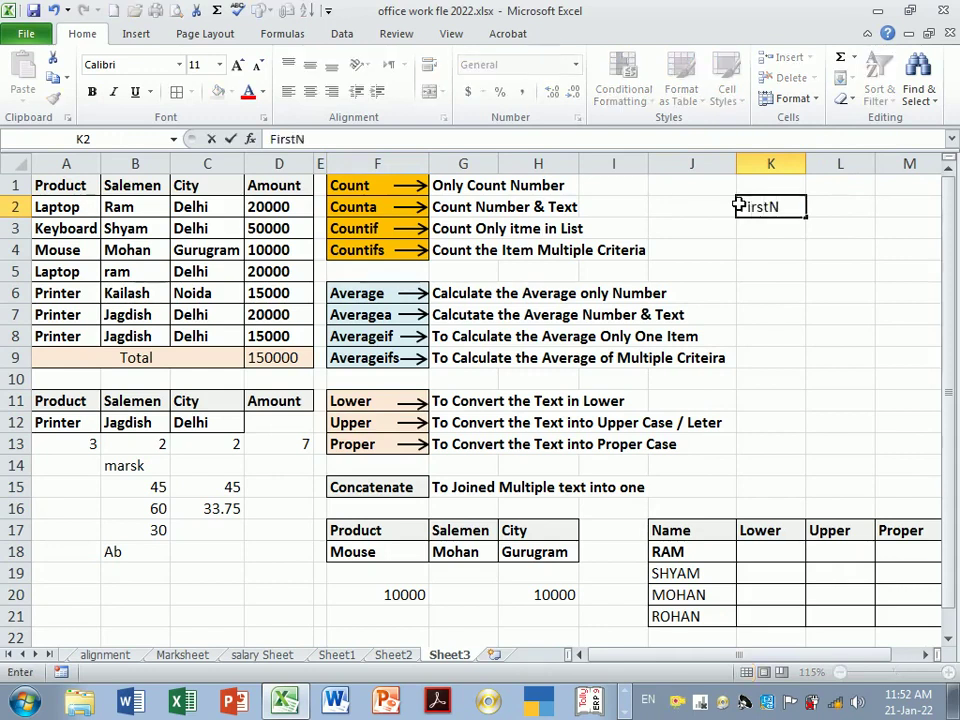
key("BackSpace")
type("_a")
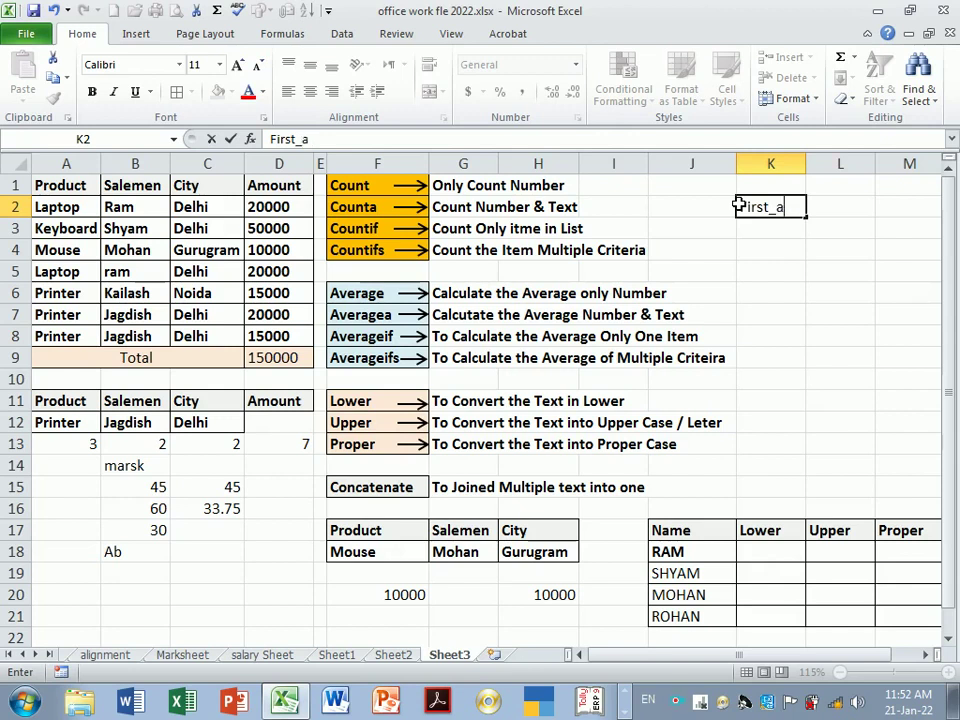
key("BackSpace")
type("Name")
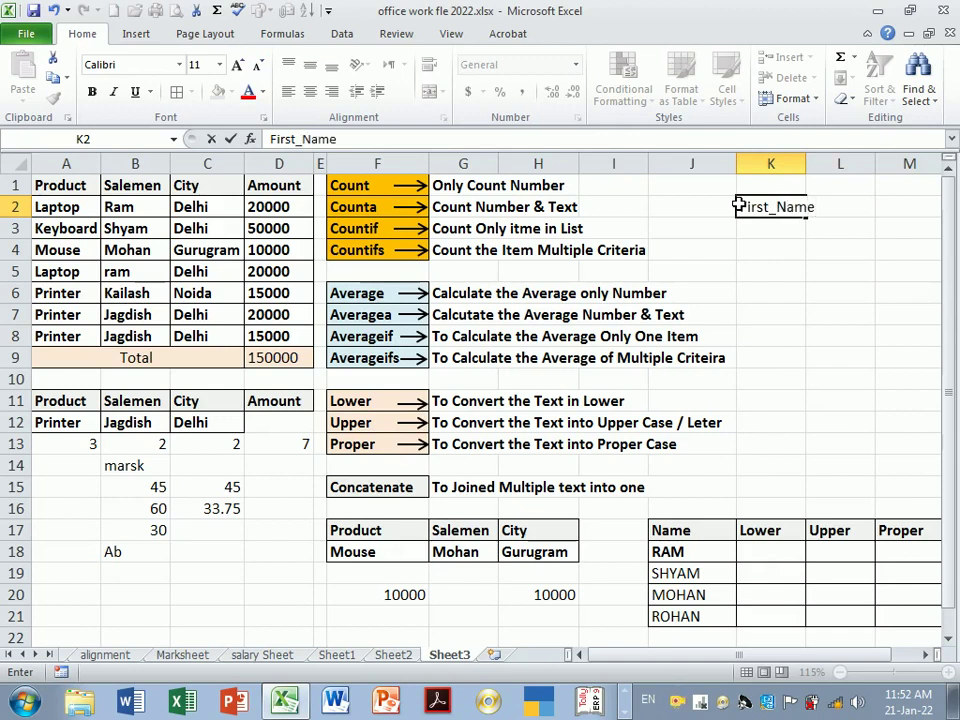
key("Tab")
type("L")
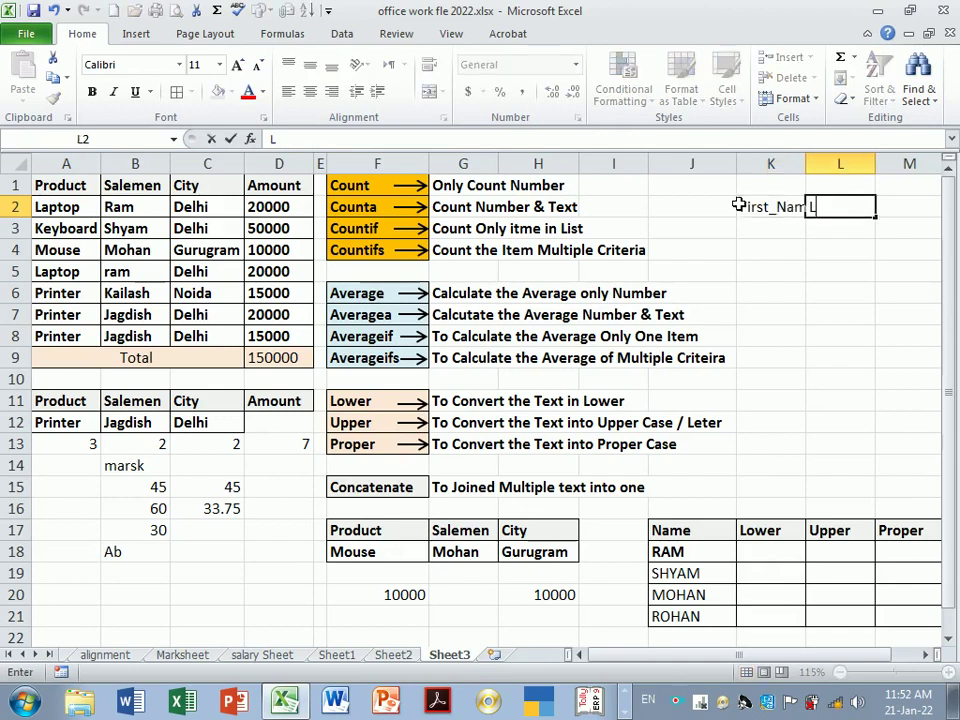
type("ast_N")
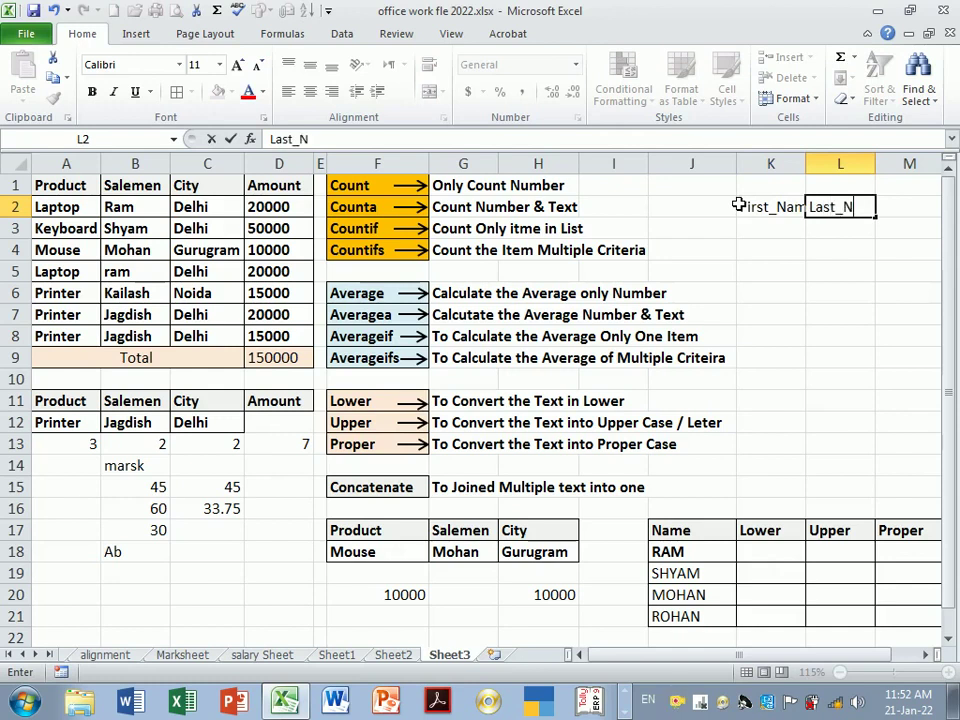
type("ame")
key("Return")
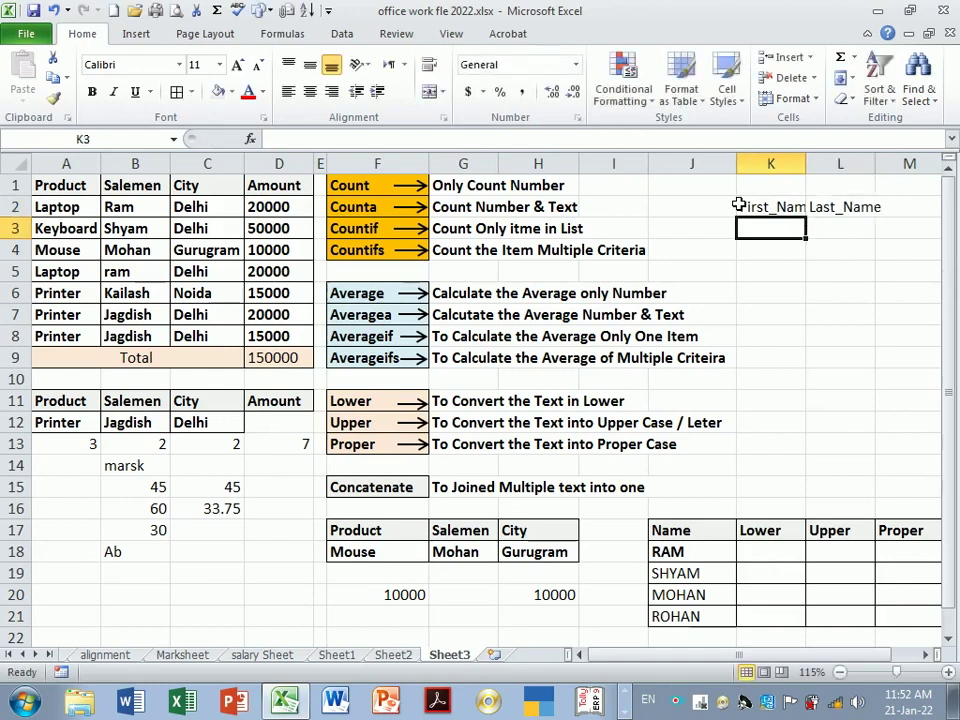
left_click_drag(811, 174, 811, 174)
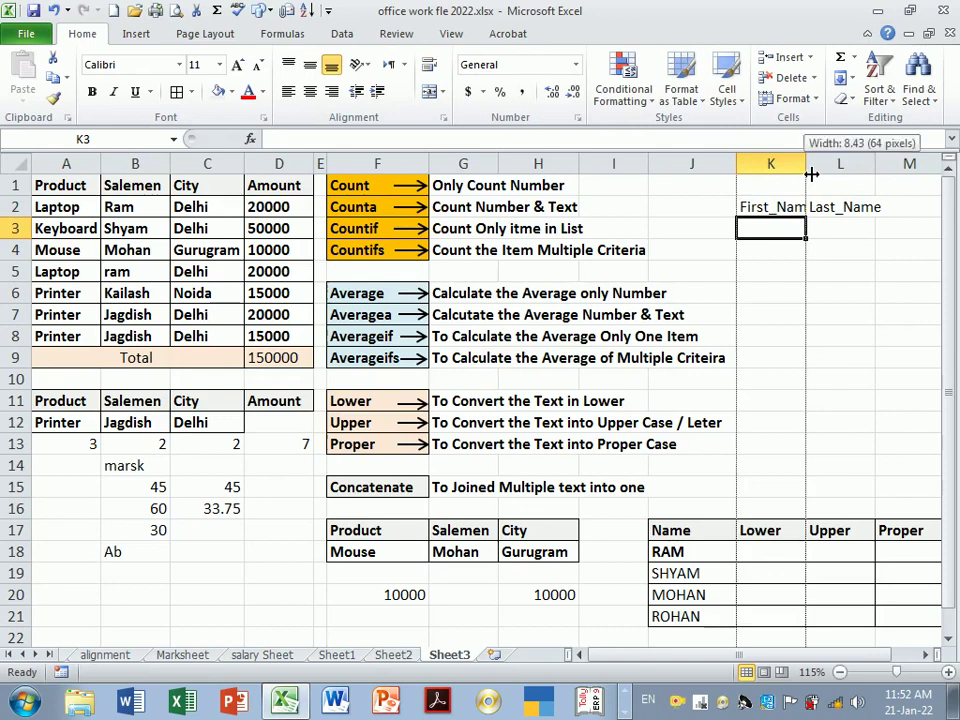
left_click_drag(744, 174, 729, 174)
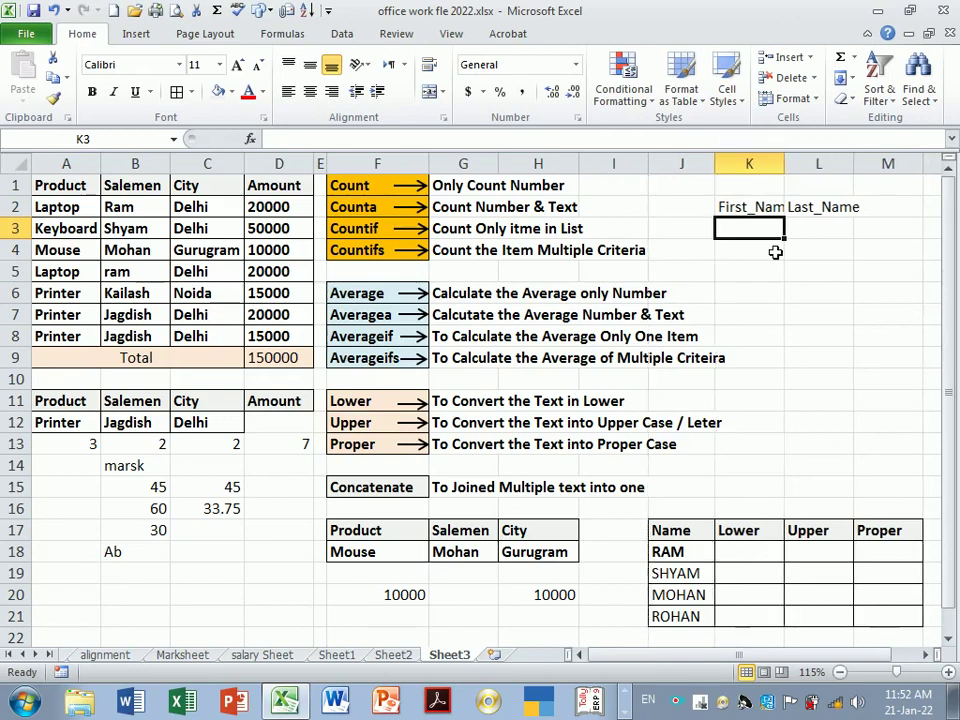
Enter Ram in K3 and Singh in L3, and adjust the widths of columns J, L and M
type("Ram")
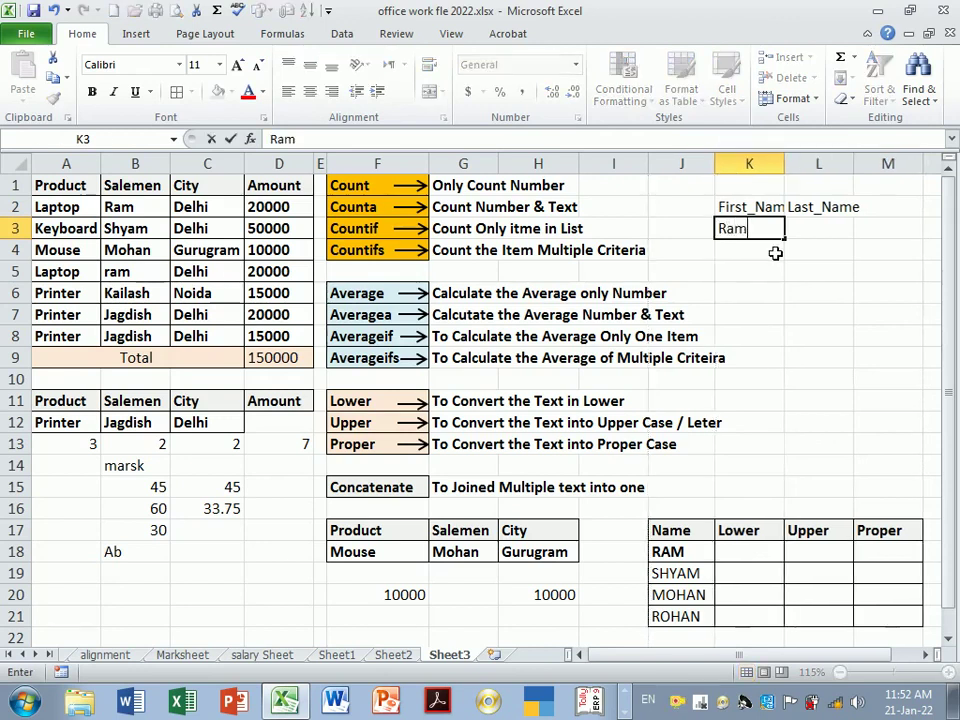
key("Tab")
type("Si")
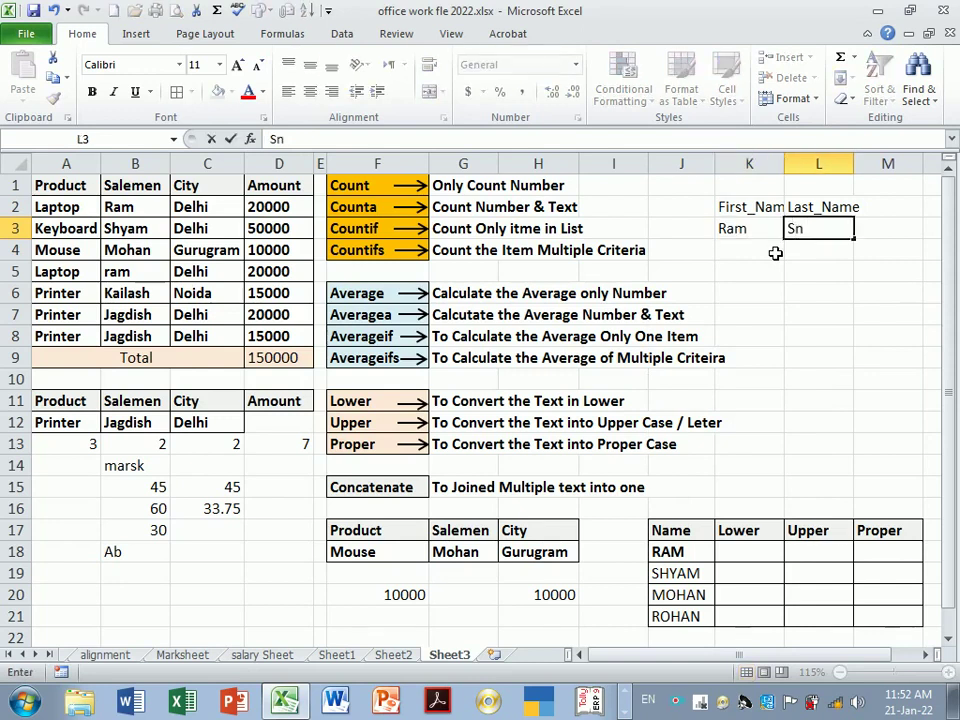
type("ngh")
key("Return")
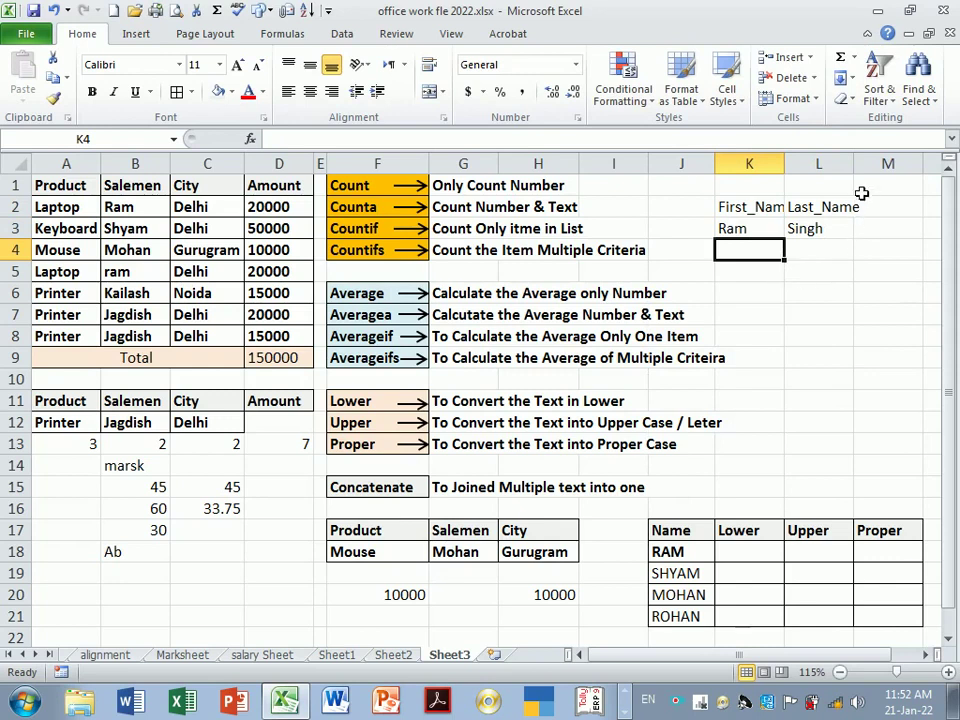
left_click_drag(853, 164, 870, 174)
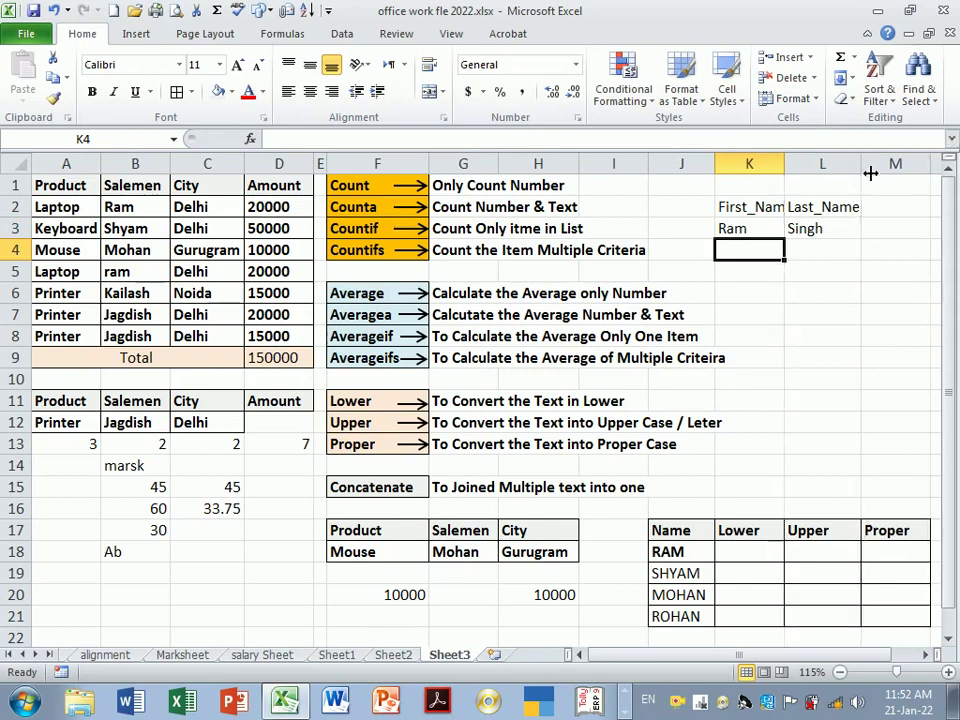
left_click_drag(715, 164, 715, 164)
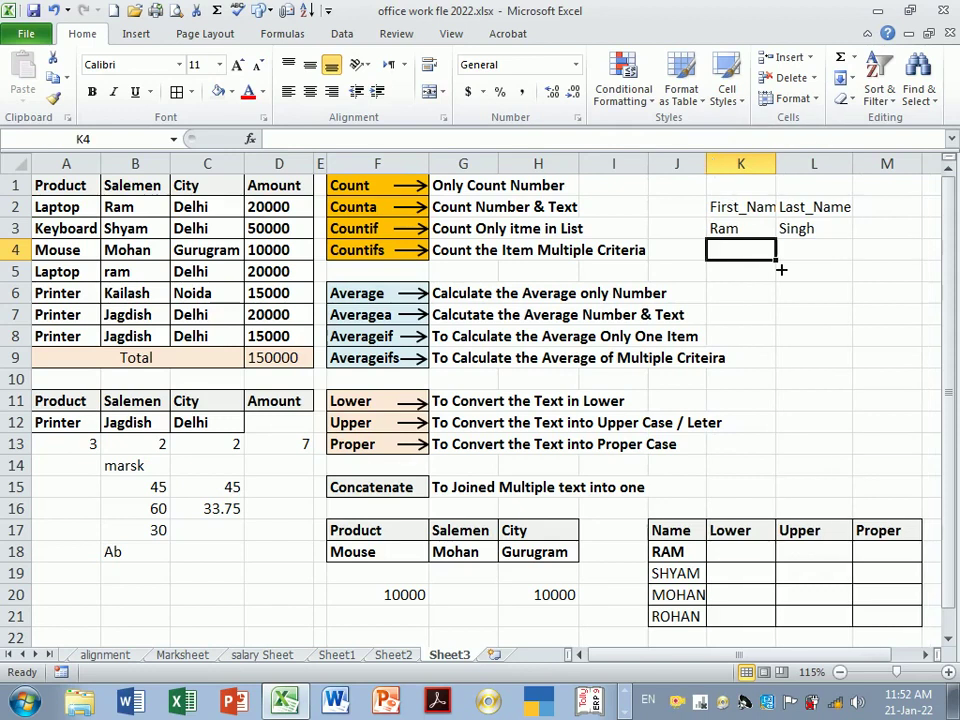
left_click(884, 235)
left_click(889, 209)
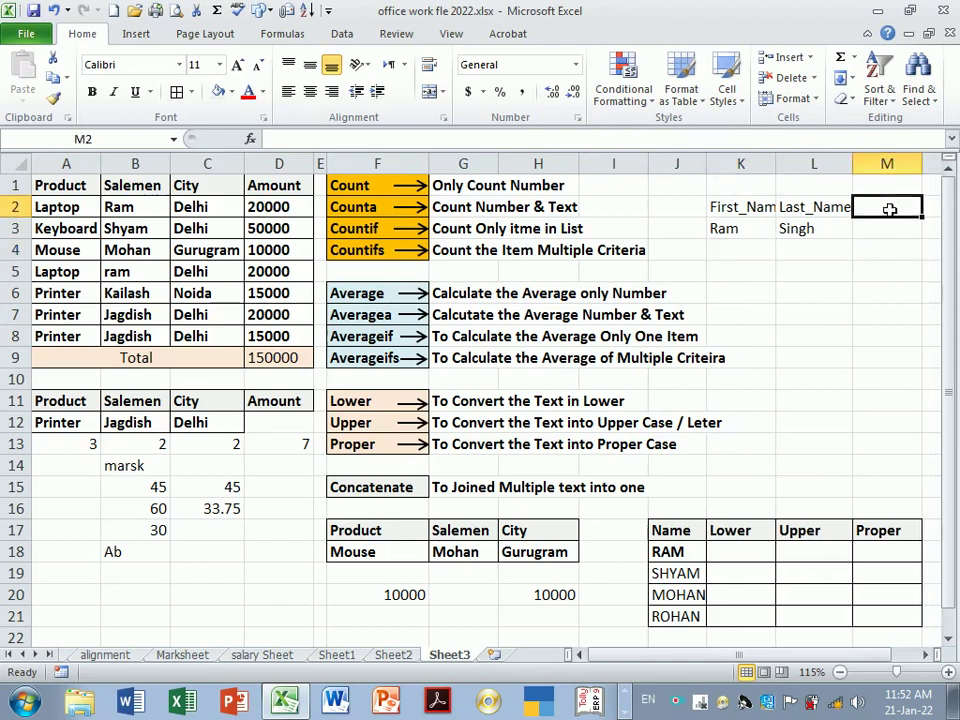
left_click_drag(922, 164, 929, 164)
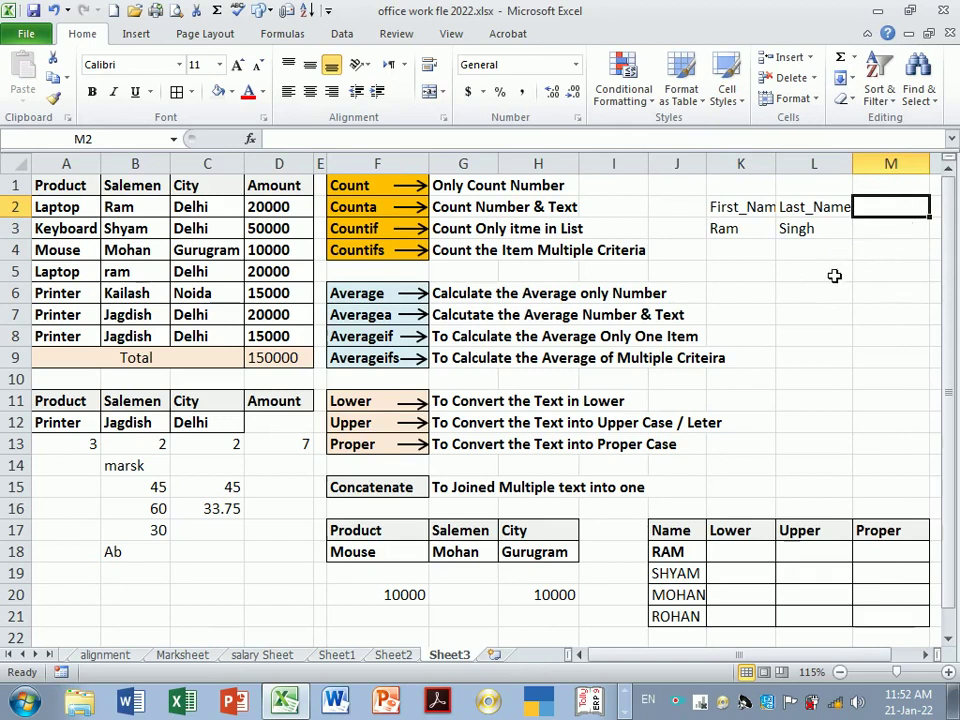
left_click(768, 274)
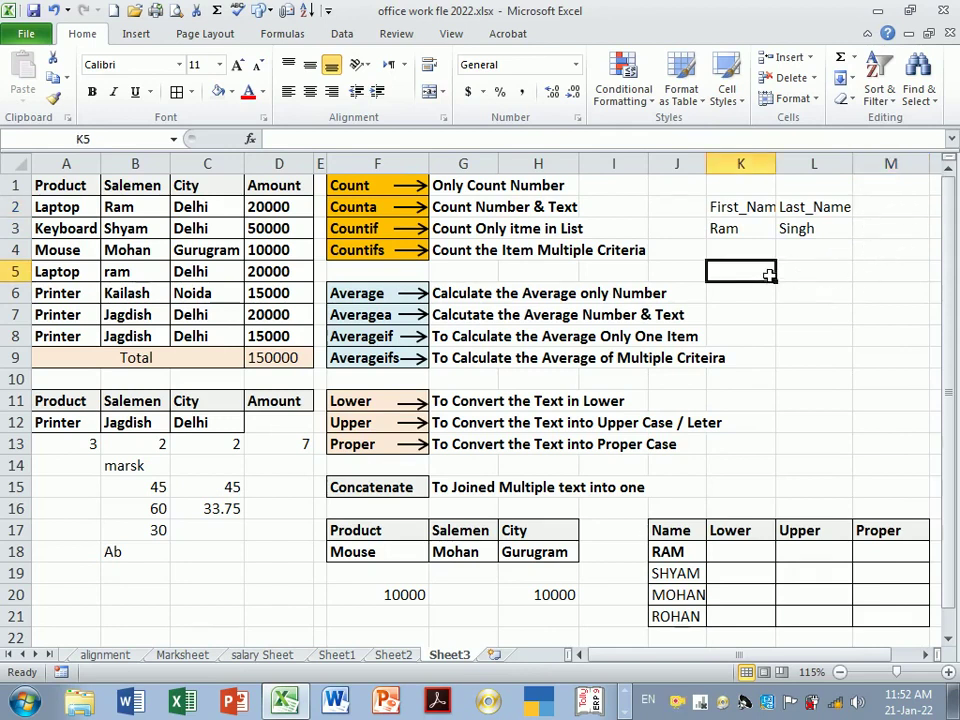
Enter =CONCATENATE(K3,L3) in K5, producing RamSingh
type("=con")
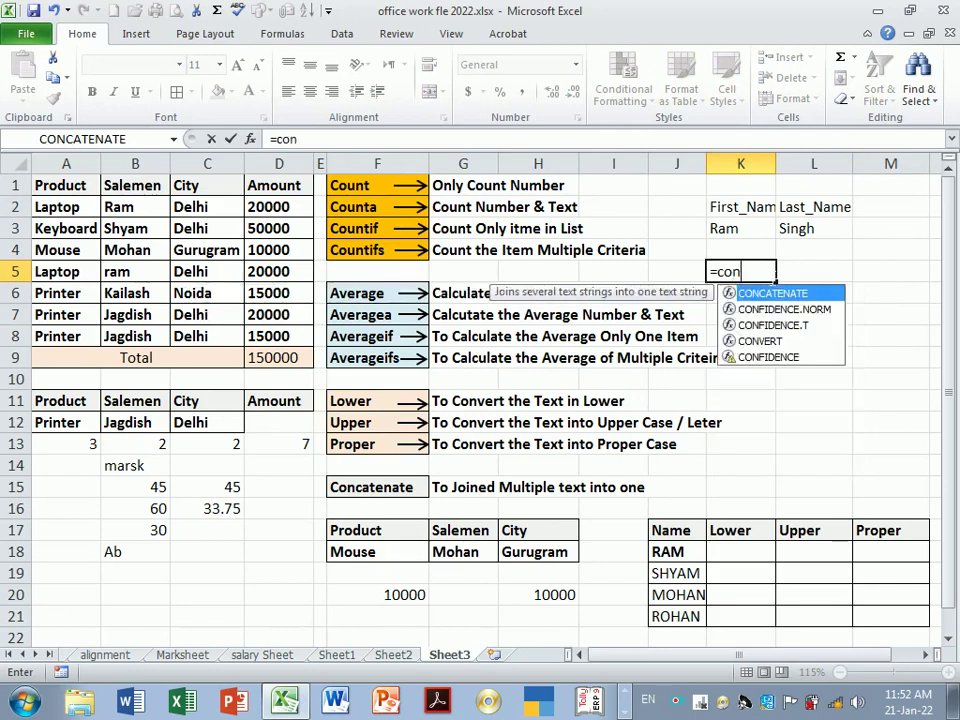
key("Tab")
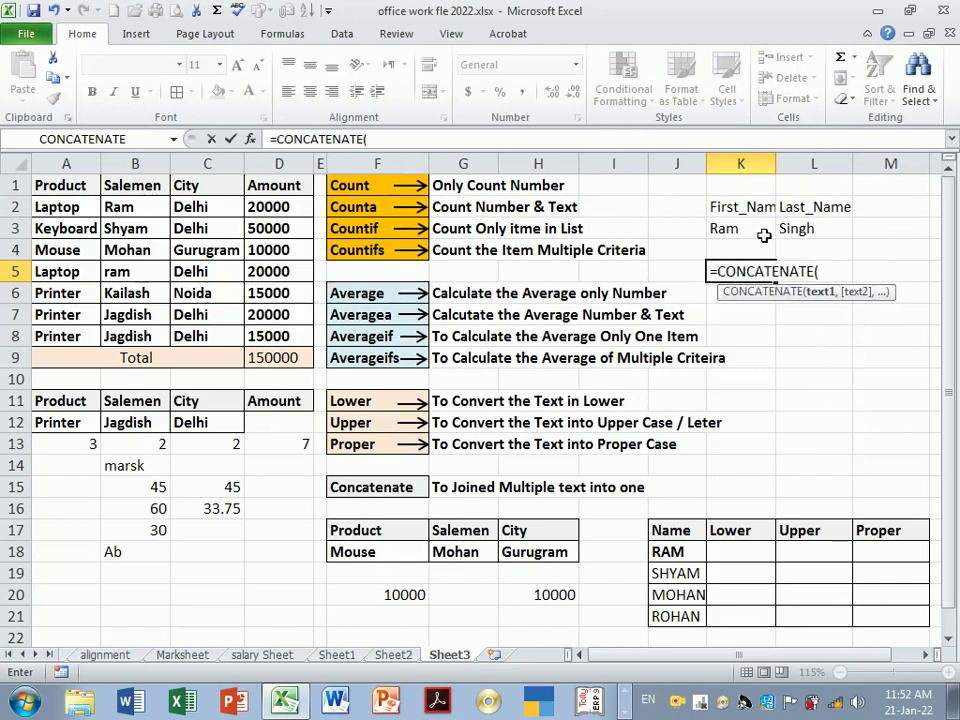
left_click(740, 229)
type(",")
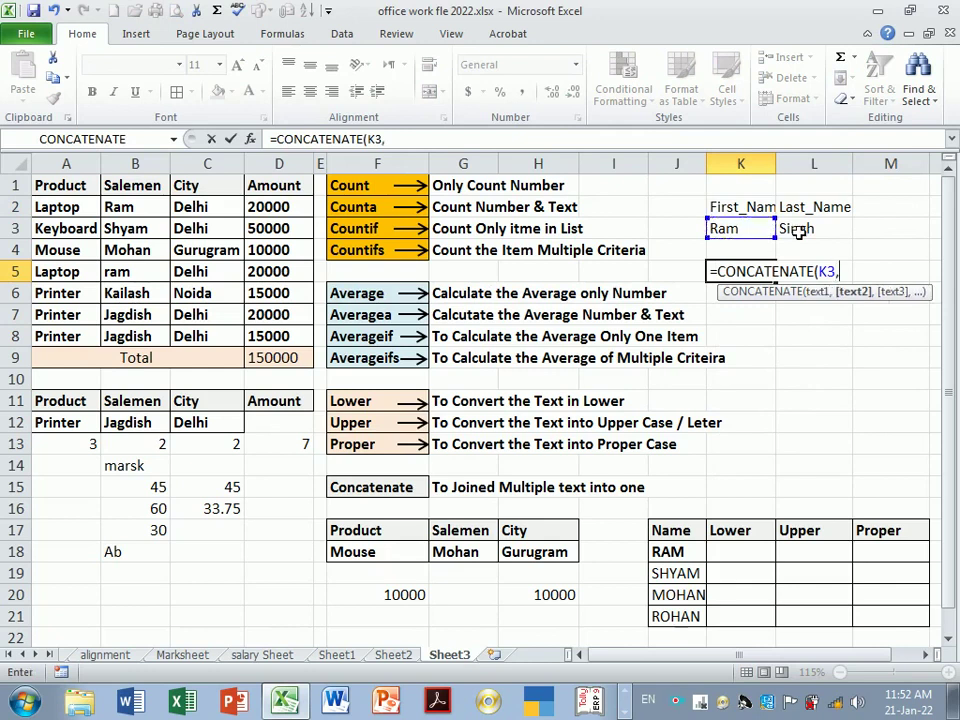
left_click(797, 231)
key("Return")
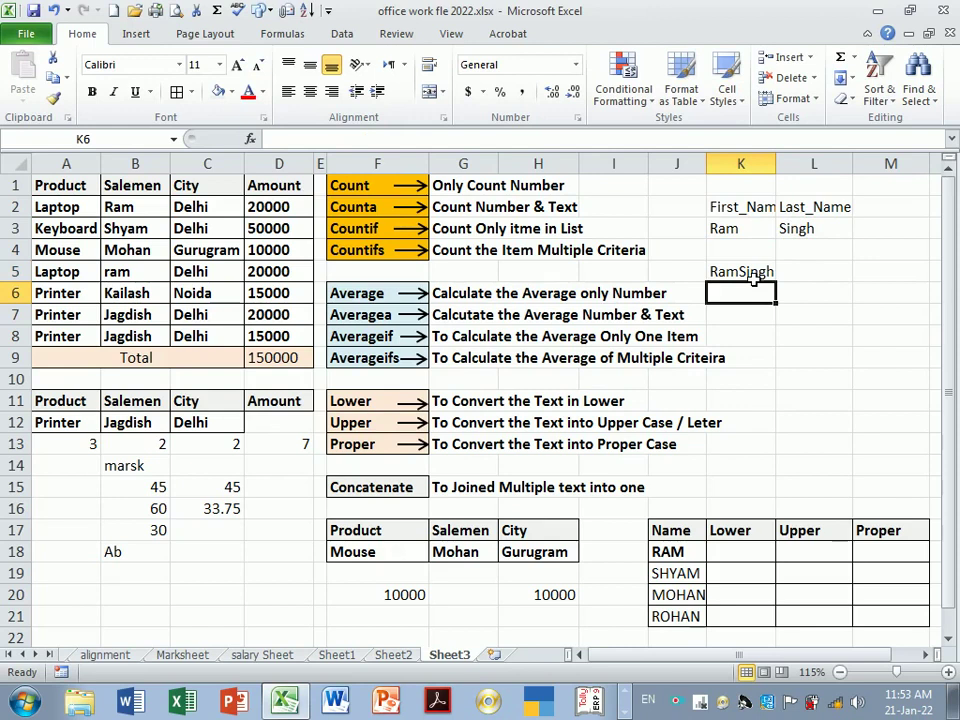
left_click(753, 280)
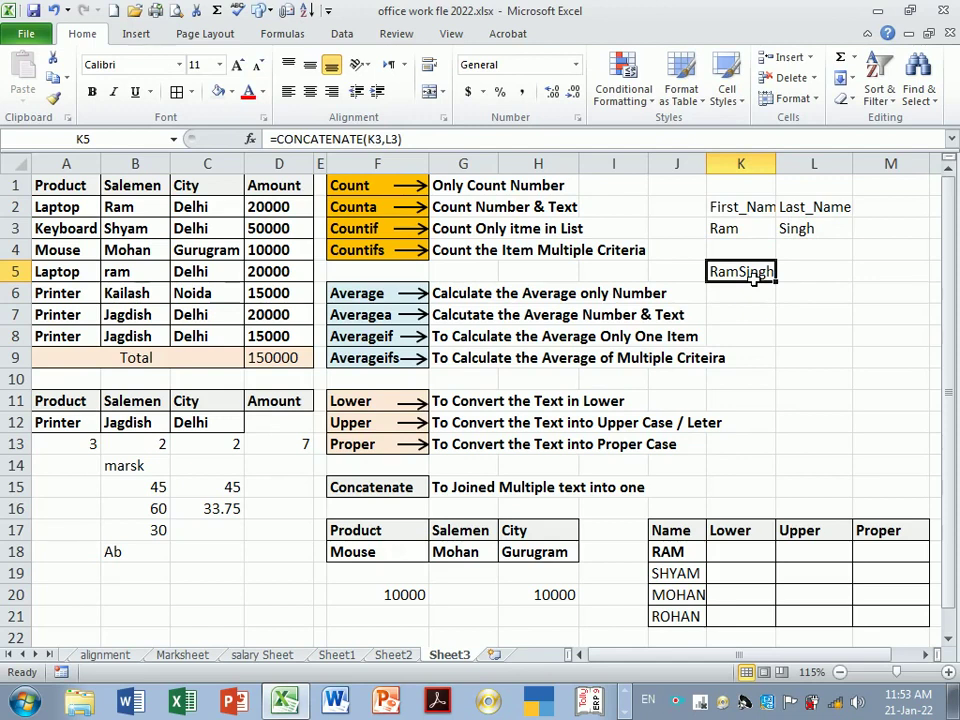
Edit K5 to =CONCATENATE(K3," ",L3) so it shows Ram Singh
double_click(748, 272)
key("Return")
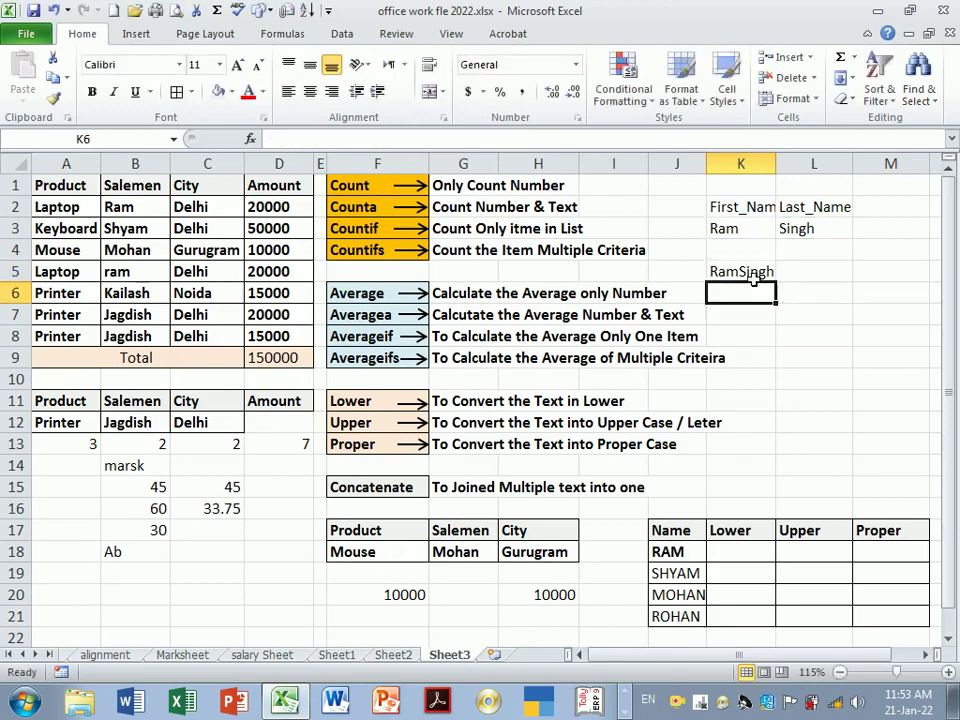
left_click(753, 280)
double_click(753, 280)
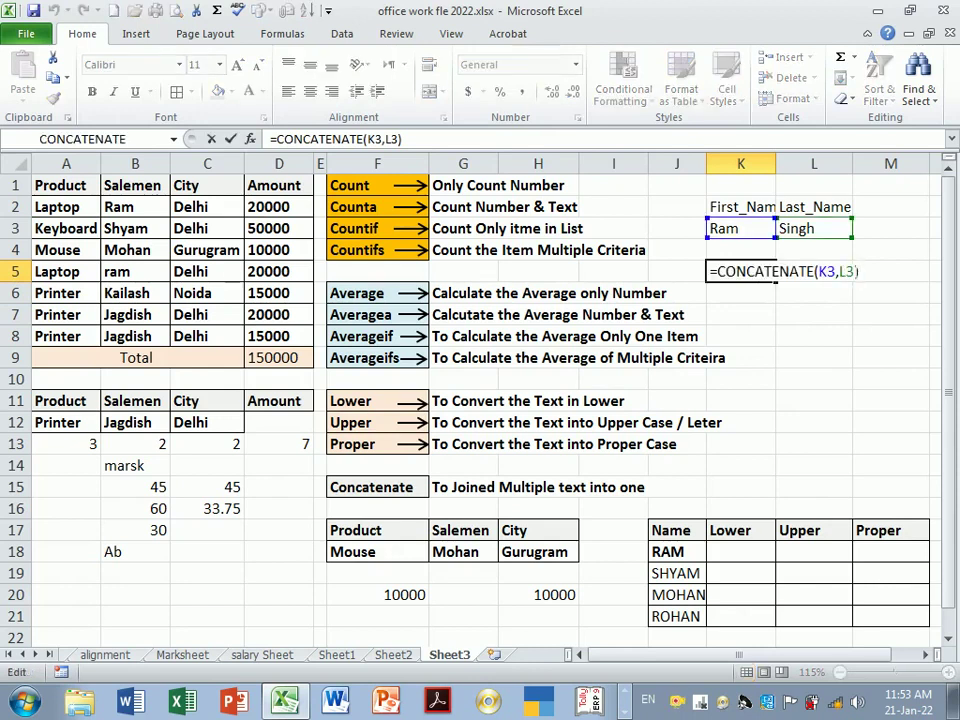
left_click(868, 265)
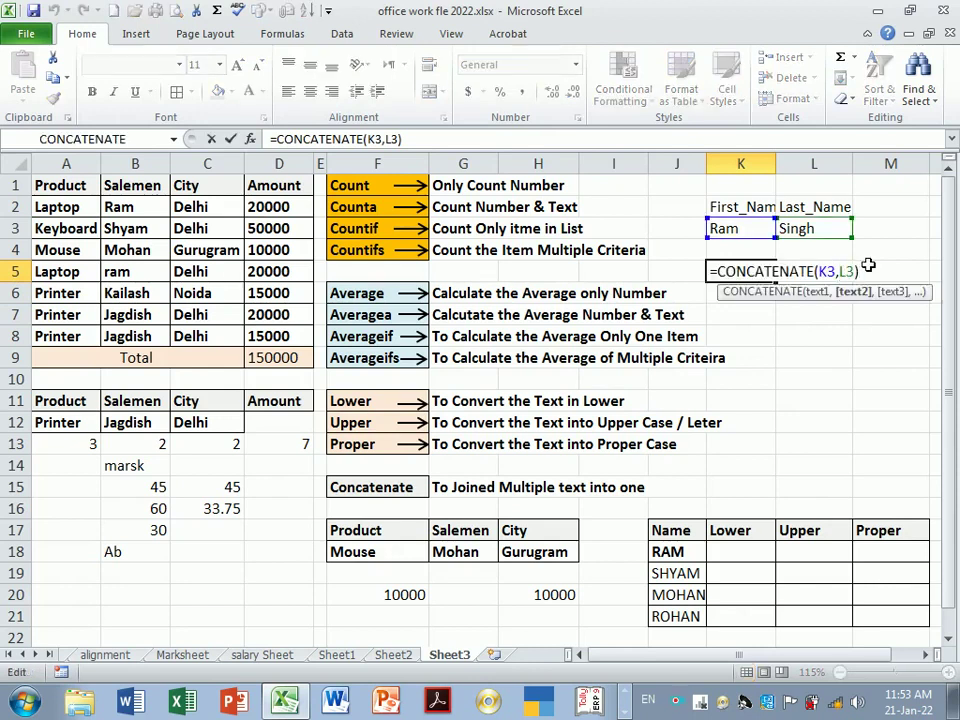
type("\" ")
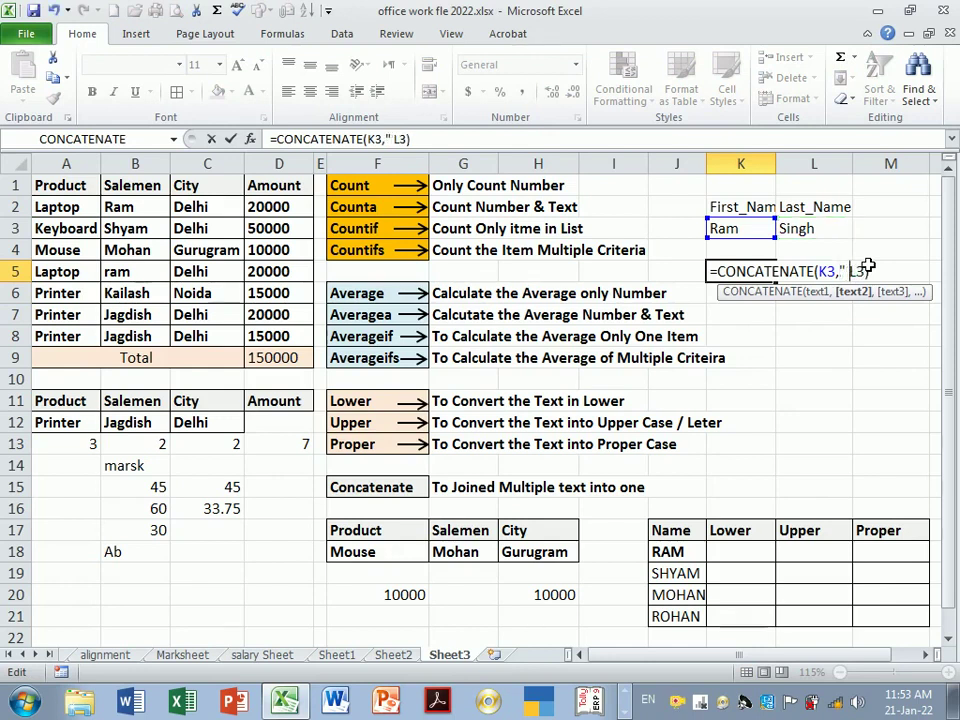
type("\"")
type(",")
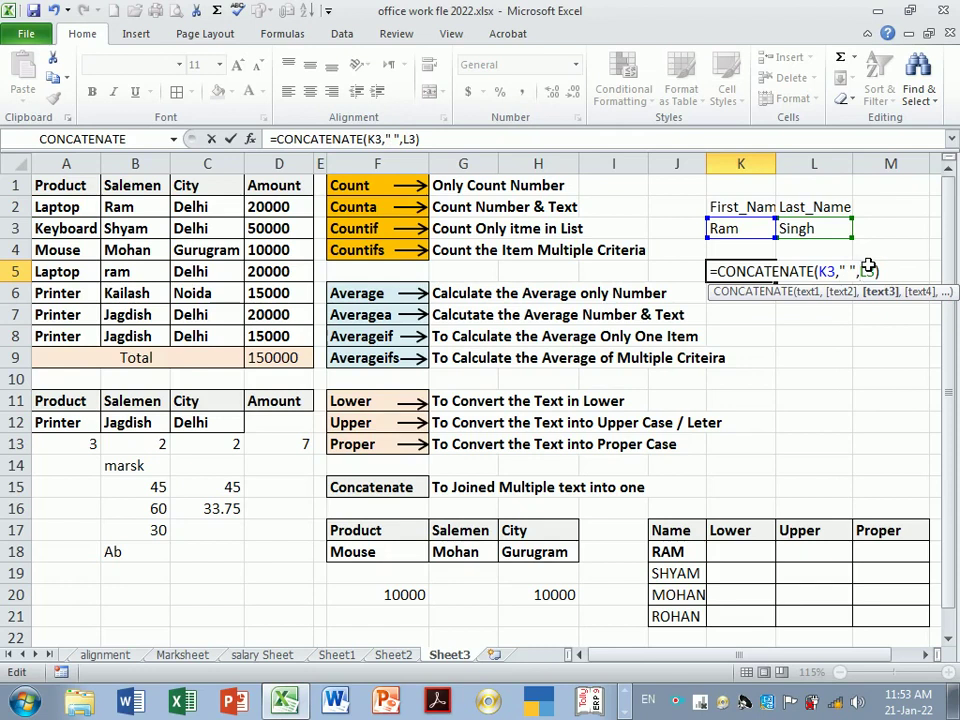
key("Return")
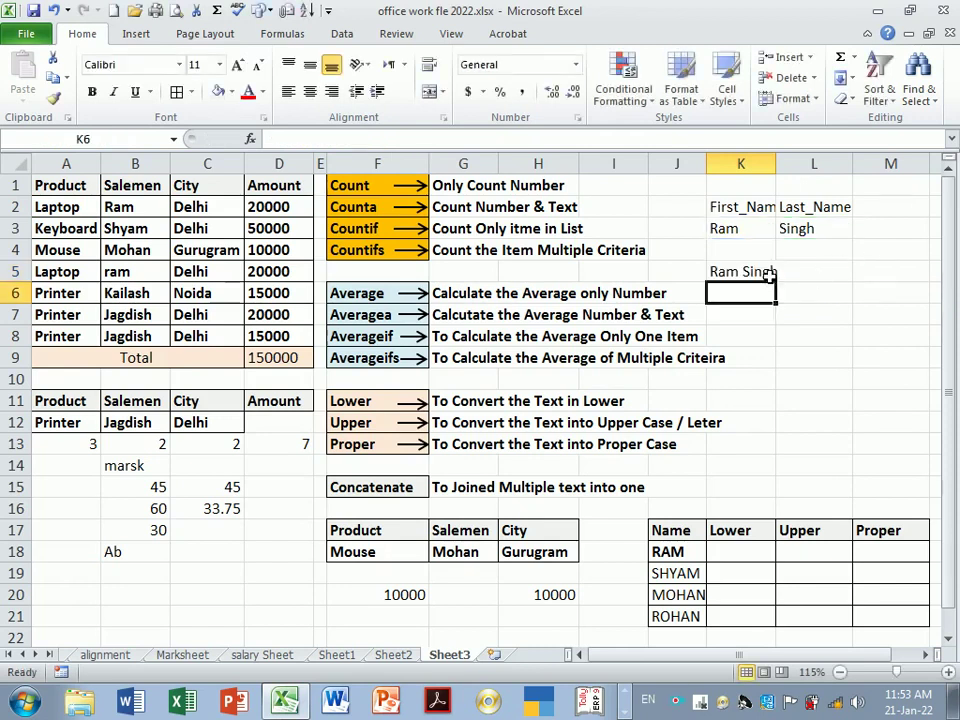
left_click(768, 272)
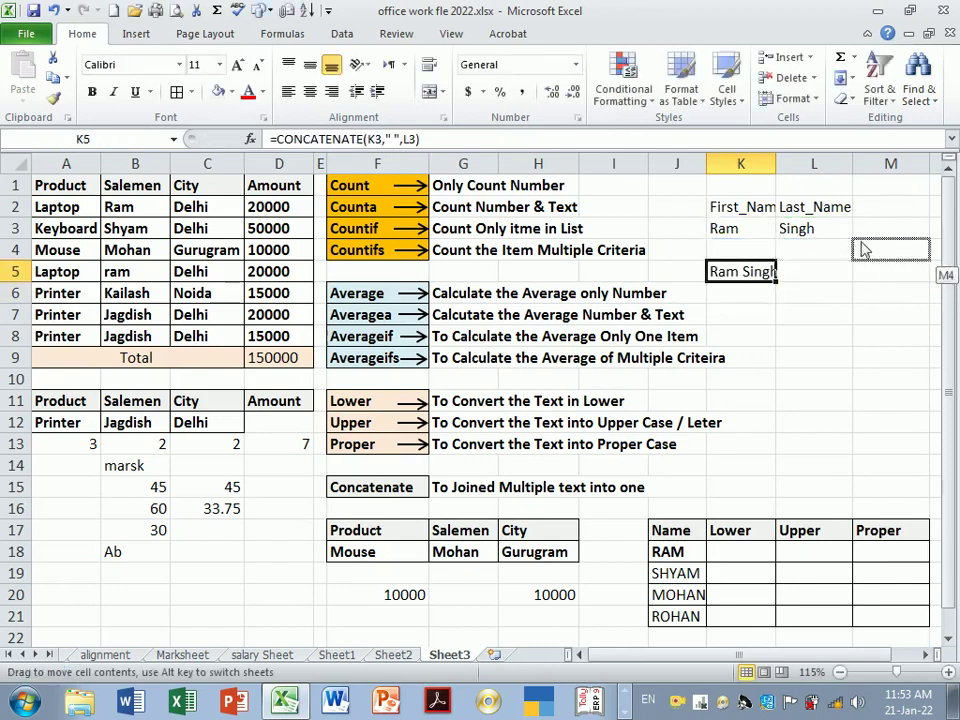
left_click_drag(771, 275, 879, 240)
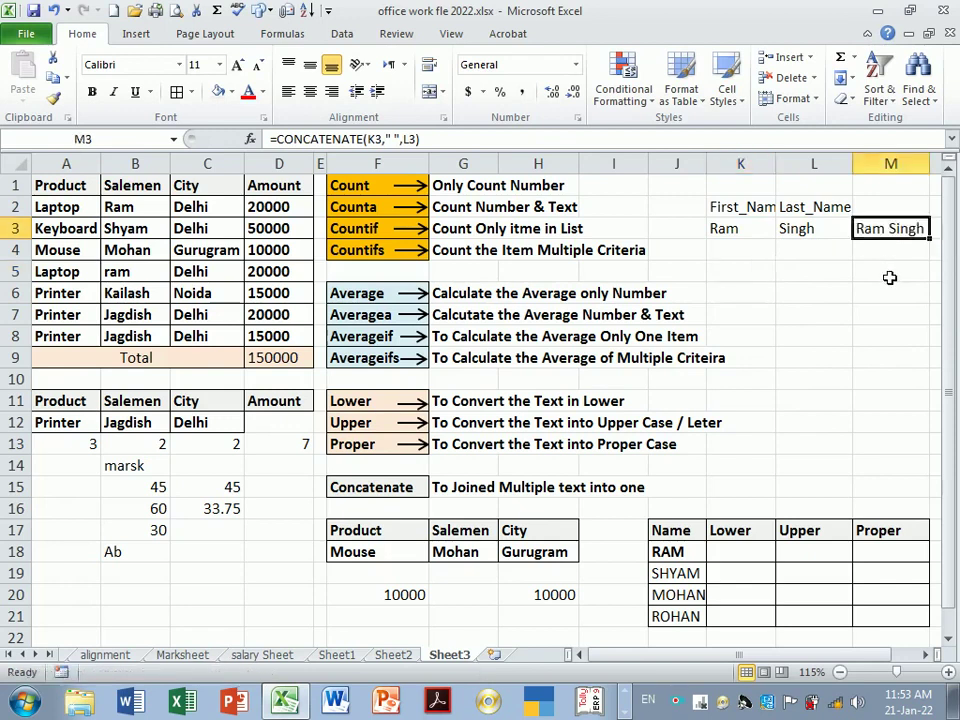
left_click(764, 258)
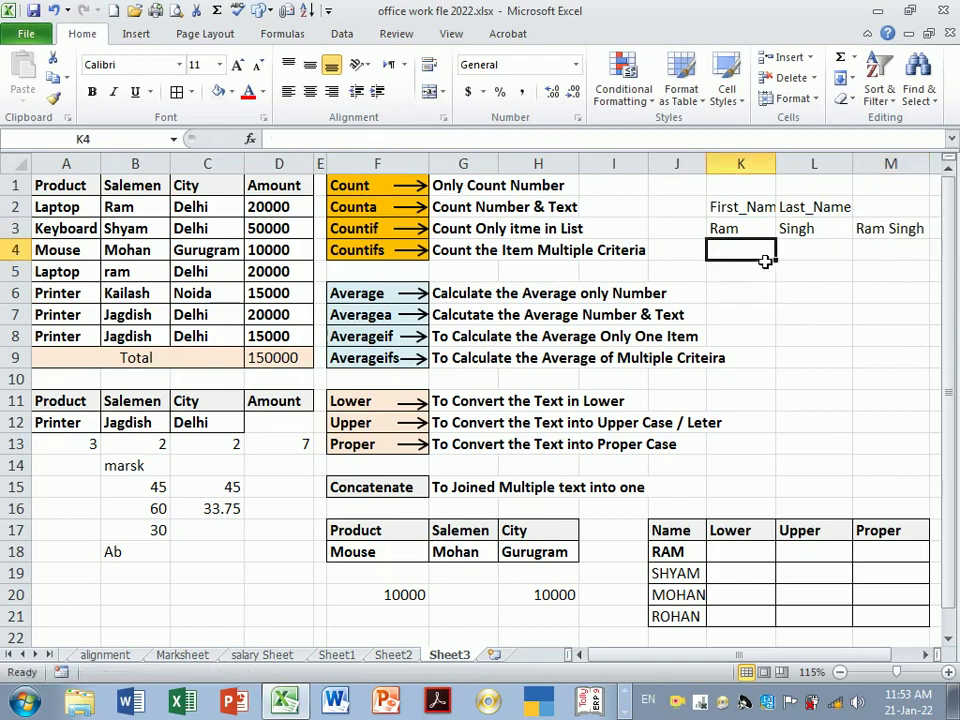
type("jagid")
key("BackSpace")
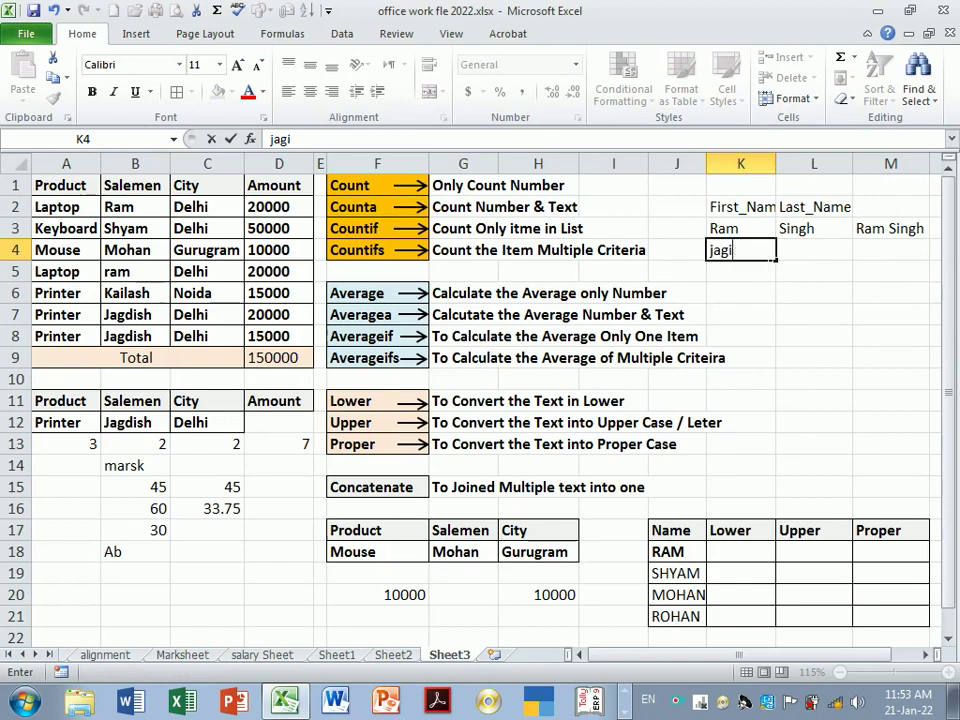
key("BackSpace")
type("dish")
key("Tab")
type("K")
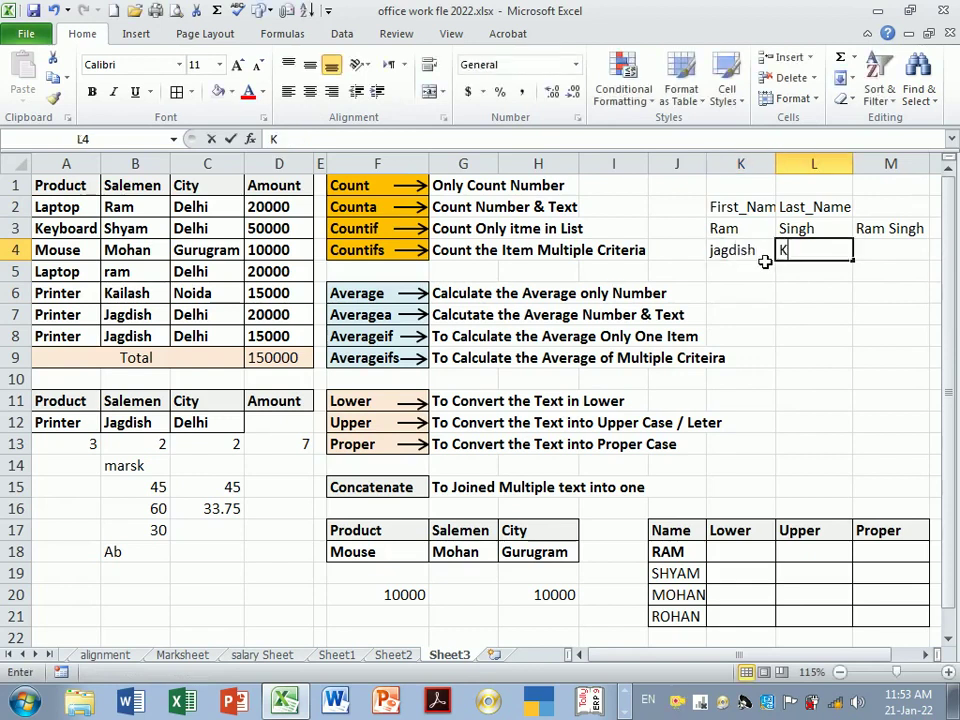
type("apil")
key("Return")
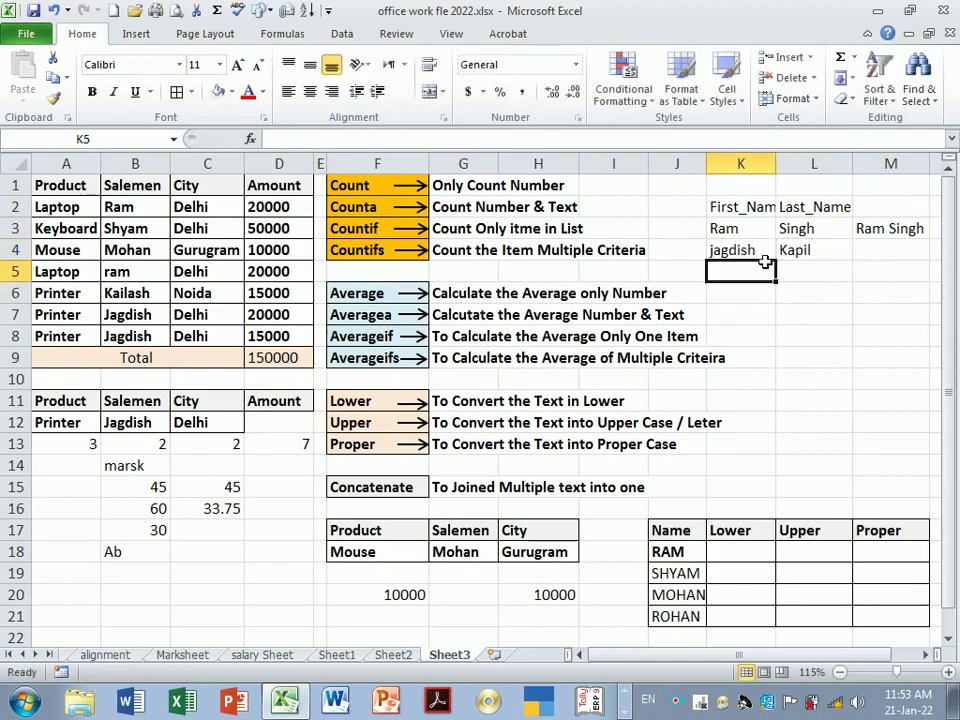
Enter Sonu in K5 with a provisional last name in L5
type("Sonu")
key("Tab")
type("Mou")
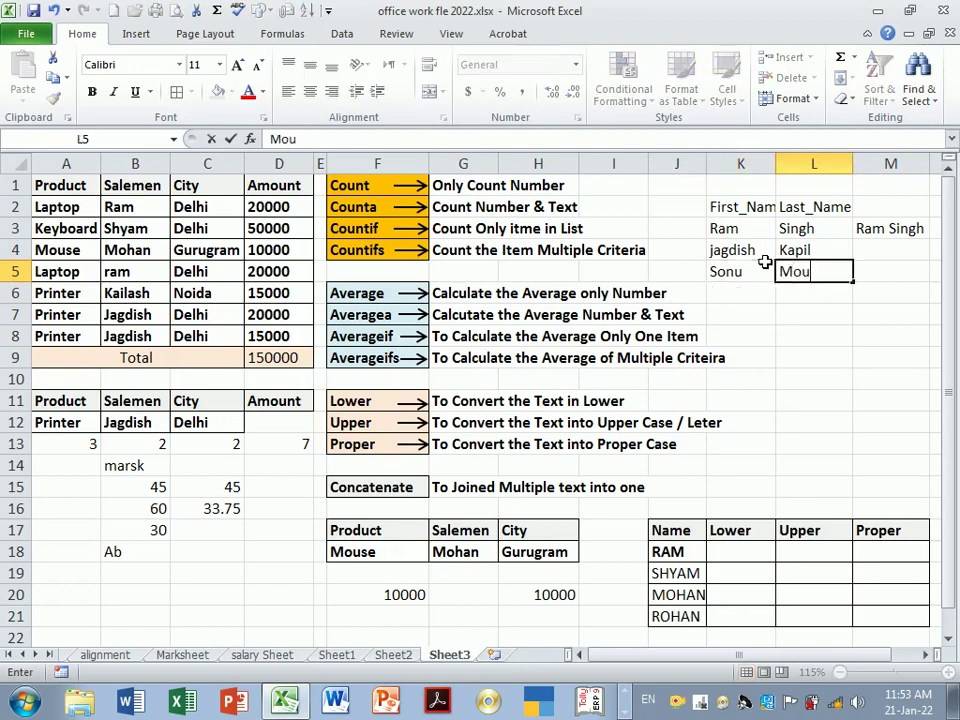
key("BackSpace")
type("u")
key("Return")
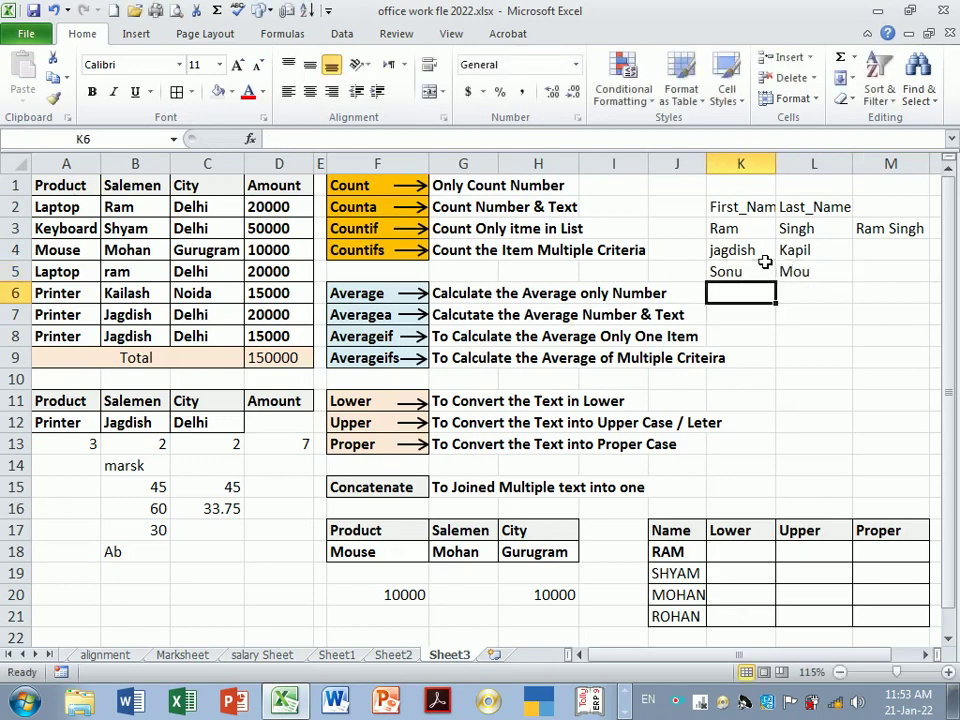
Replace the last names with Singh in L4 and Tanwar in L5
left_click(765, 263)
key("Right")
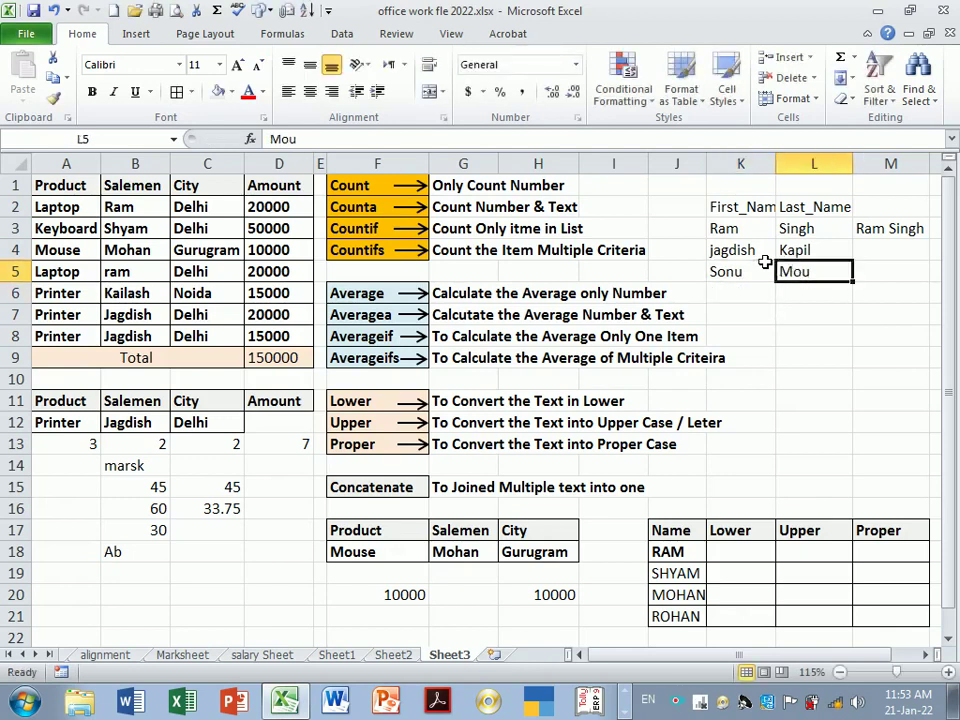
key("Up")
type("Singh")
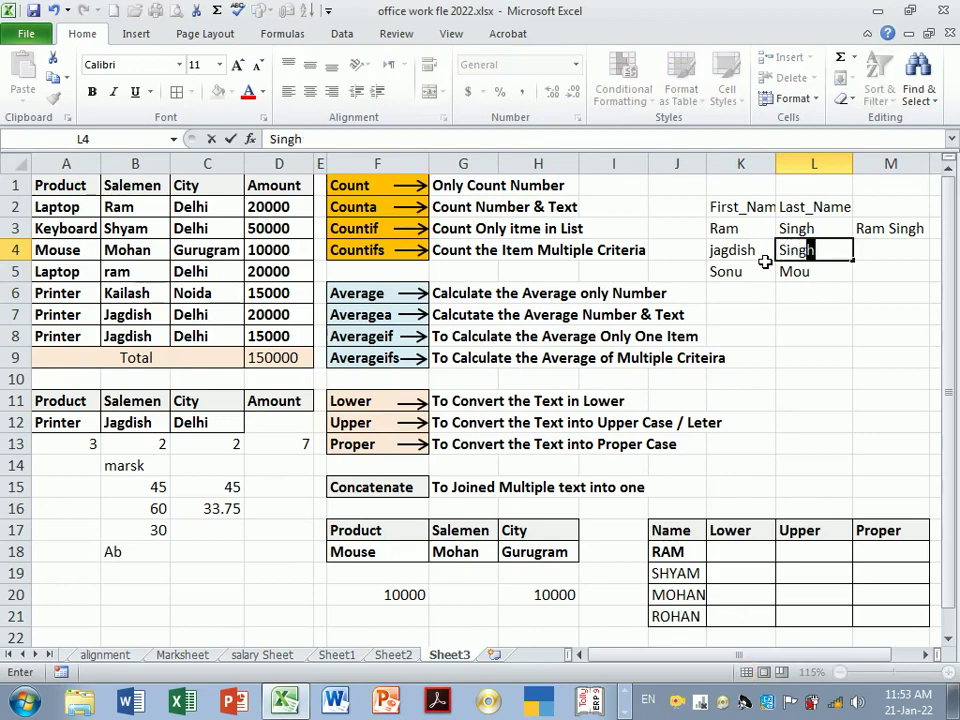
key("Return")
type("Tan")
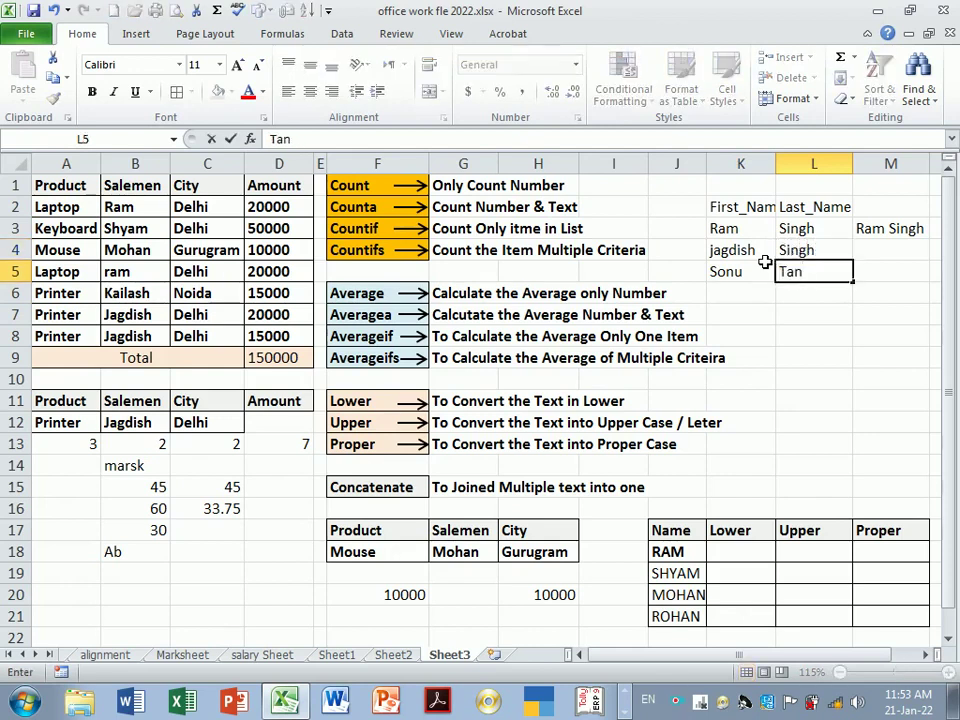
type("war")
key("Tab")
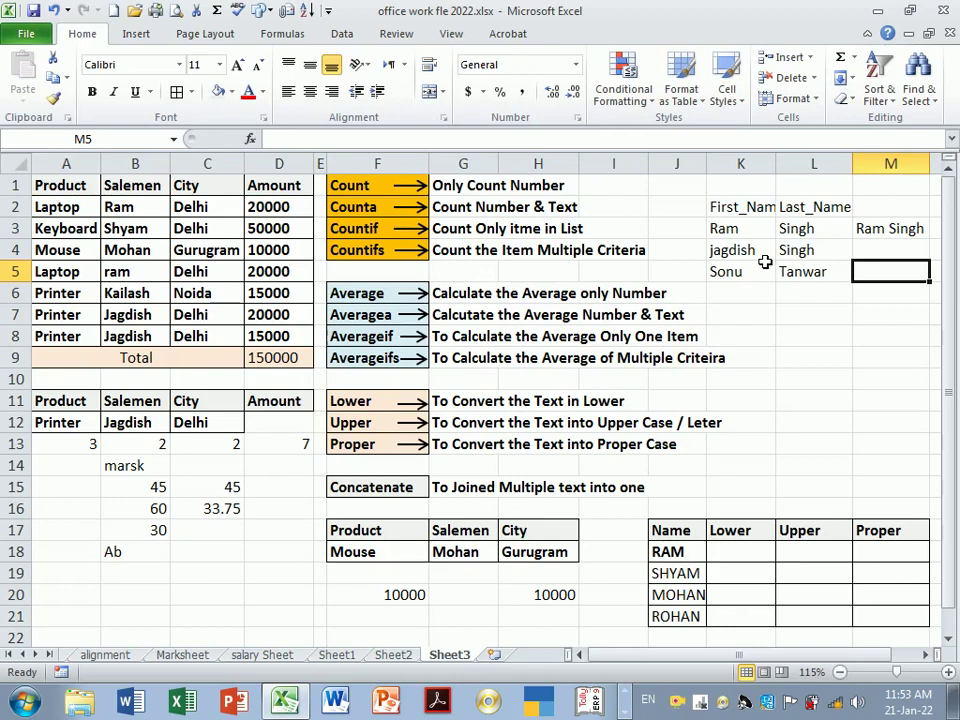
Fill the CONCATENATE formula from M3 down to M5, autofit column M and narrow column L slightly
left_click(905, 232)
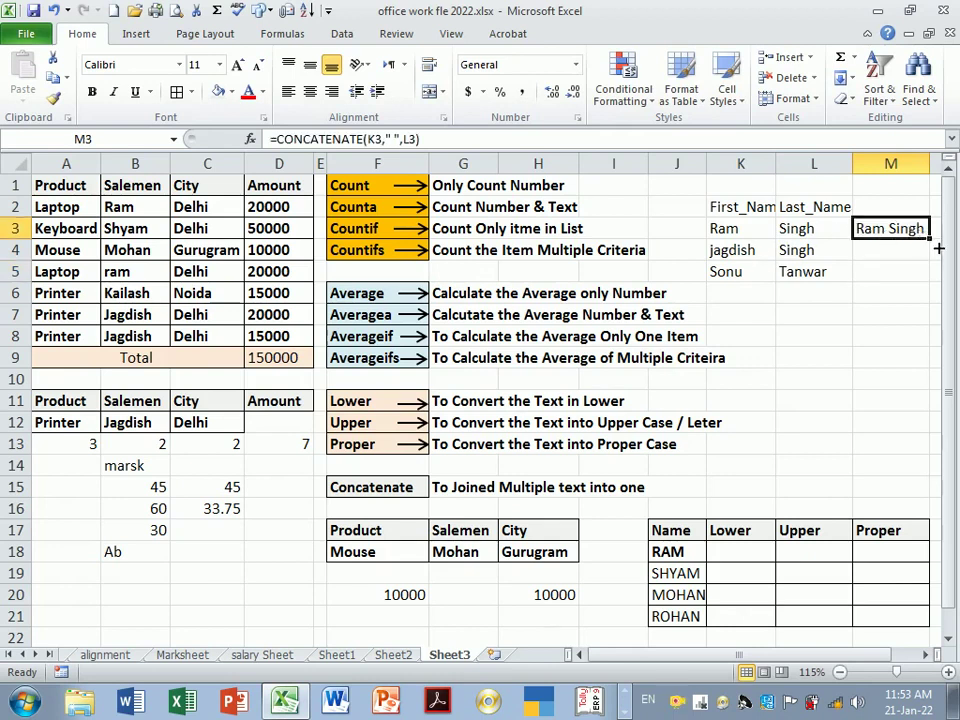
left_click_drag(940, 241, 941, 280)
left_click(905, 334)
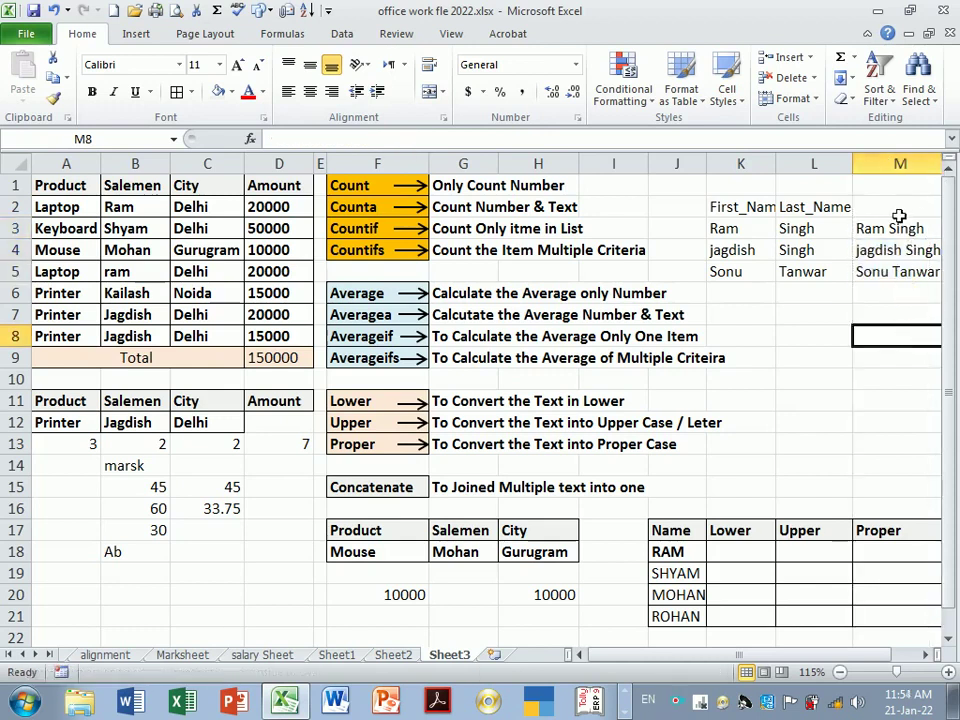
double_click(930, 163)
left_click_drag(853, 165, 846, 165)
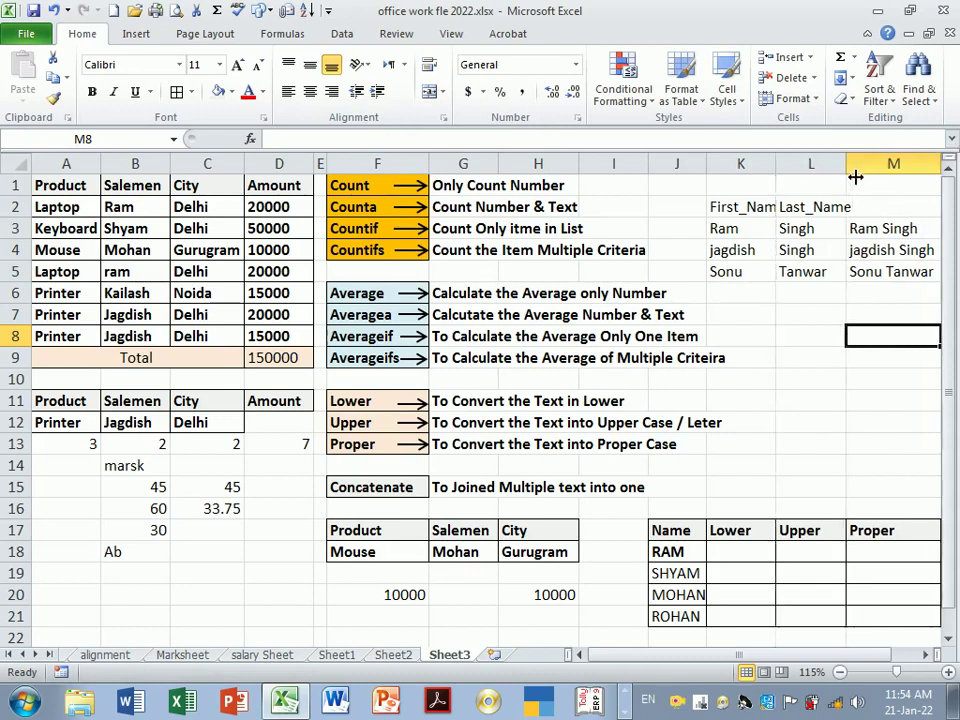
Apply All Borders to the name table K3:M5, then select the full names in M3:M5
left_click_drag(745, 230, 893, 272)
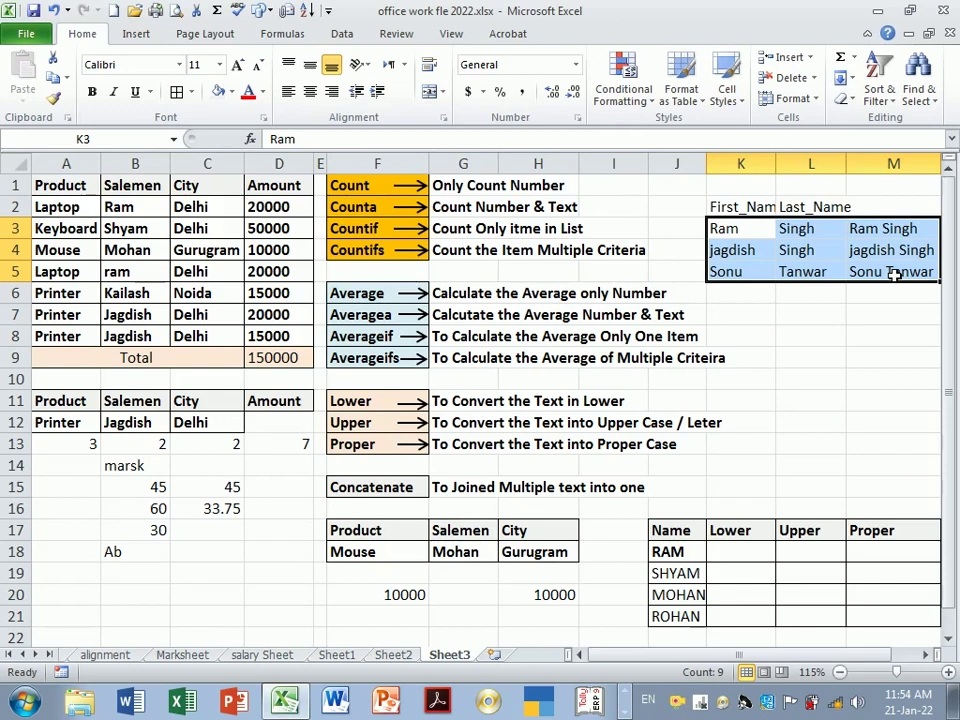
left_click(177, 91)
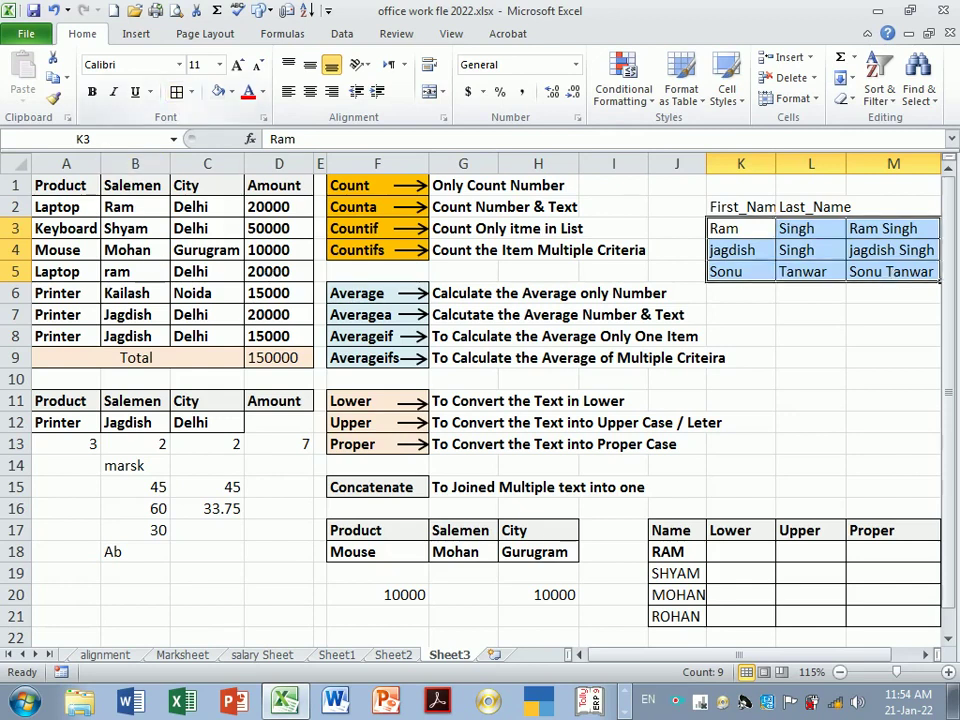
left_click(822, 378)
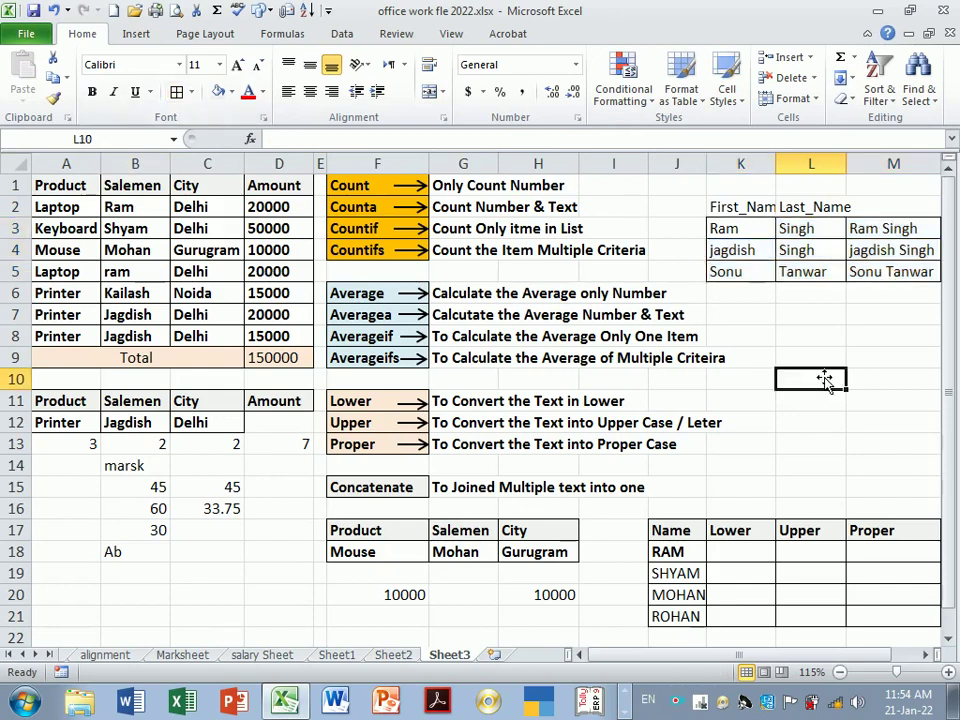
left_click_drag(879, 228, 874, 268)
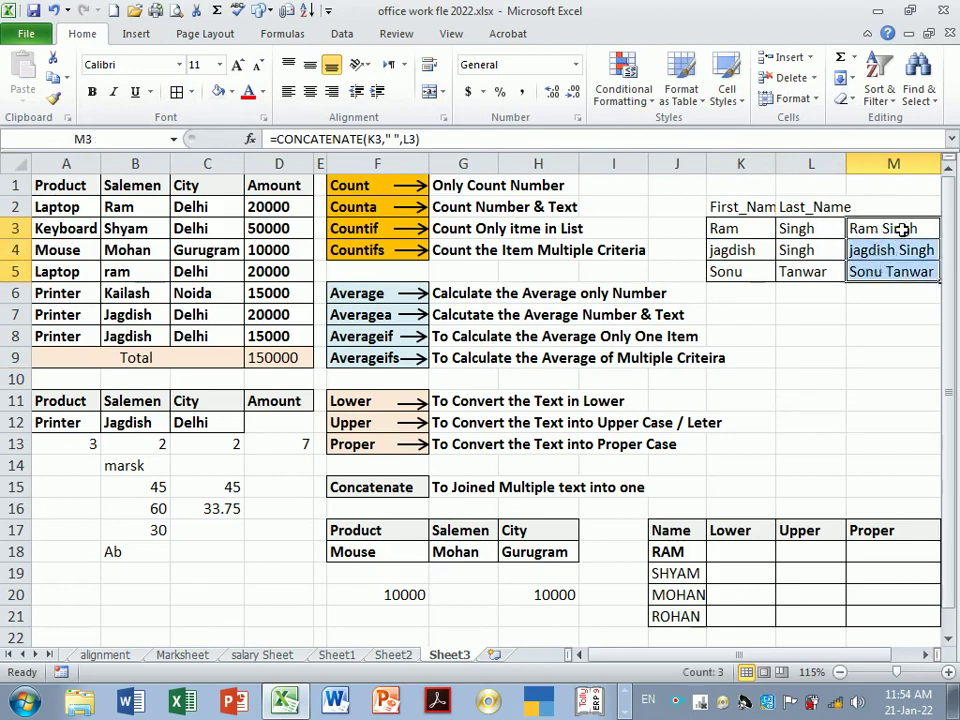
left_click(900, 230)
left_click_drag(900, 235, 895, 272)
Copy the full names and paste them as values only into L8:L10, widening column L
key("ctrl+c")
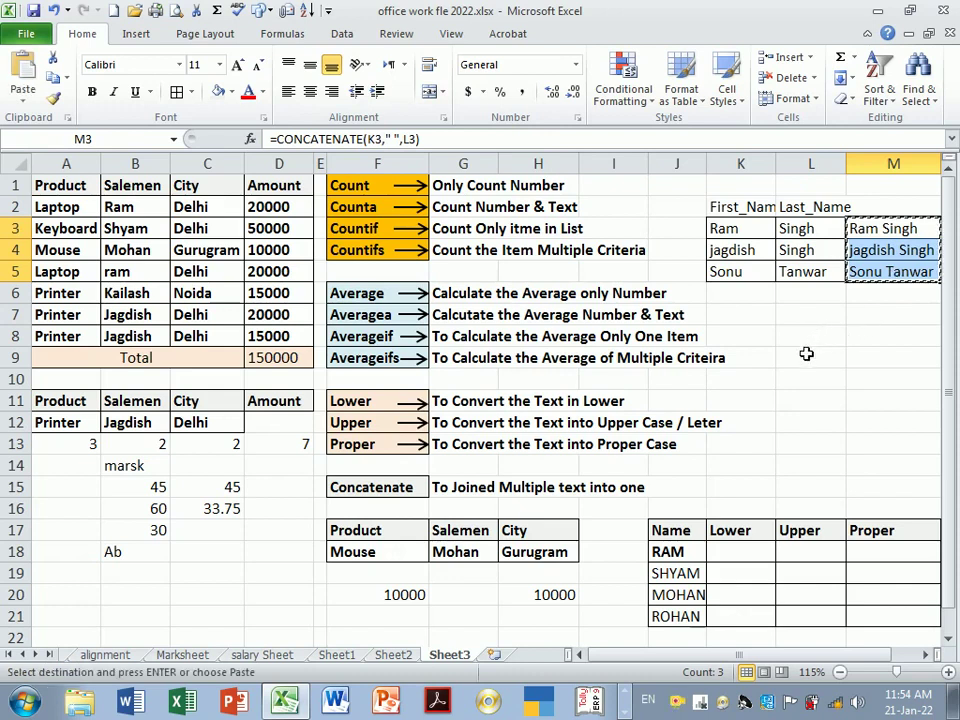
left_click(805, 342)
right_click(803, 343)
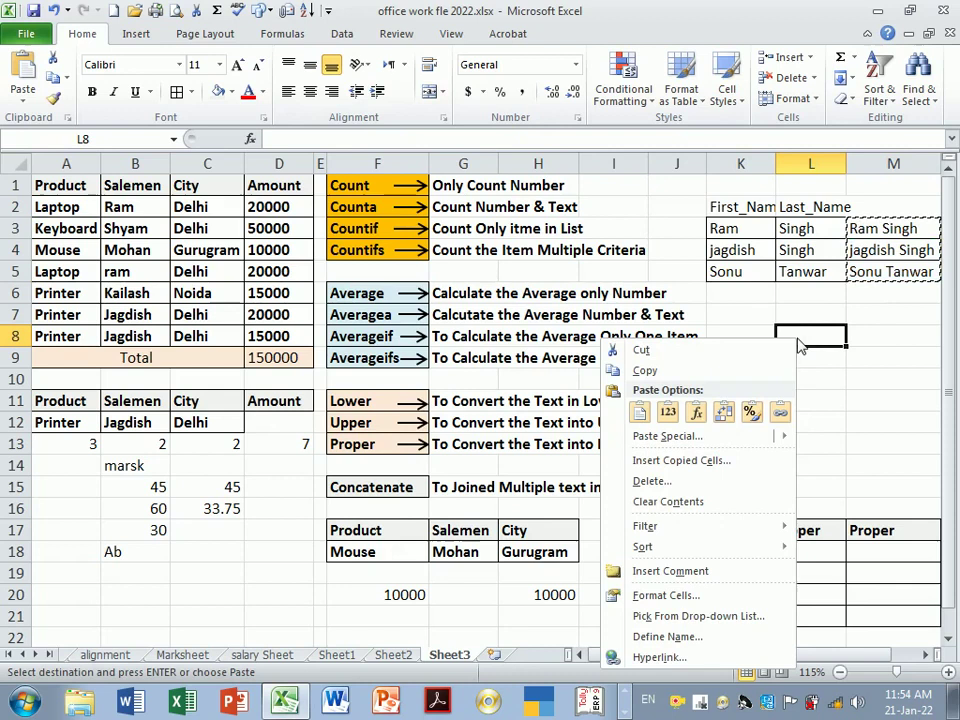
left_click(731, 409)
left_click(823, 418)
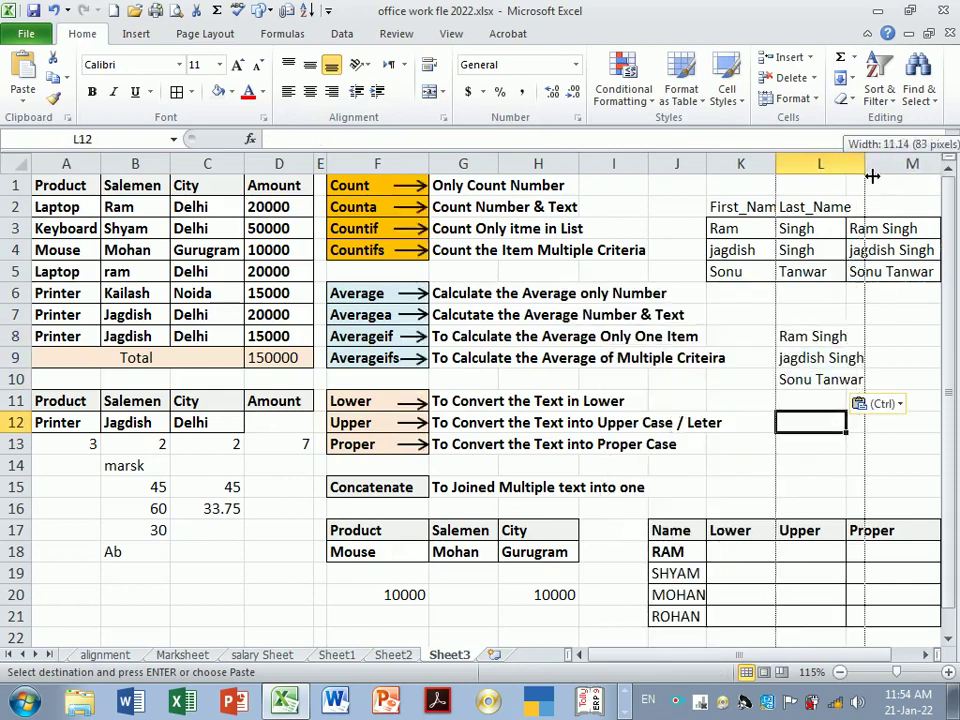
left_click_drag(853, 175, 864, 175)
left_click_drag(834, 336, 846, 378)
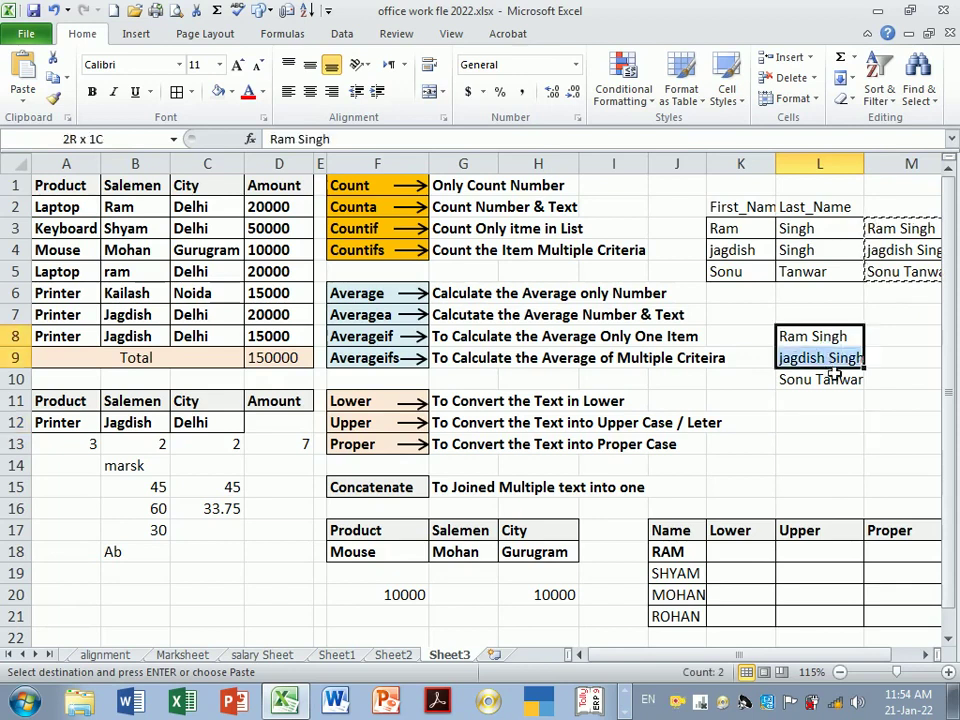
Enter the header 'Name' in cell L7
left_click(836, 316)
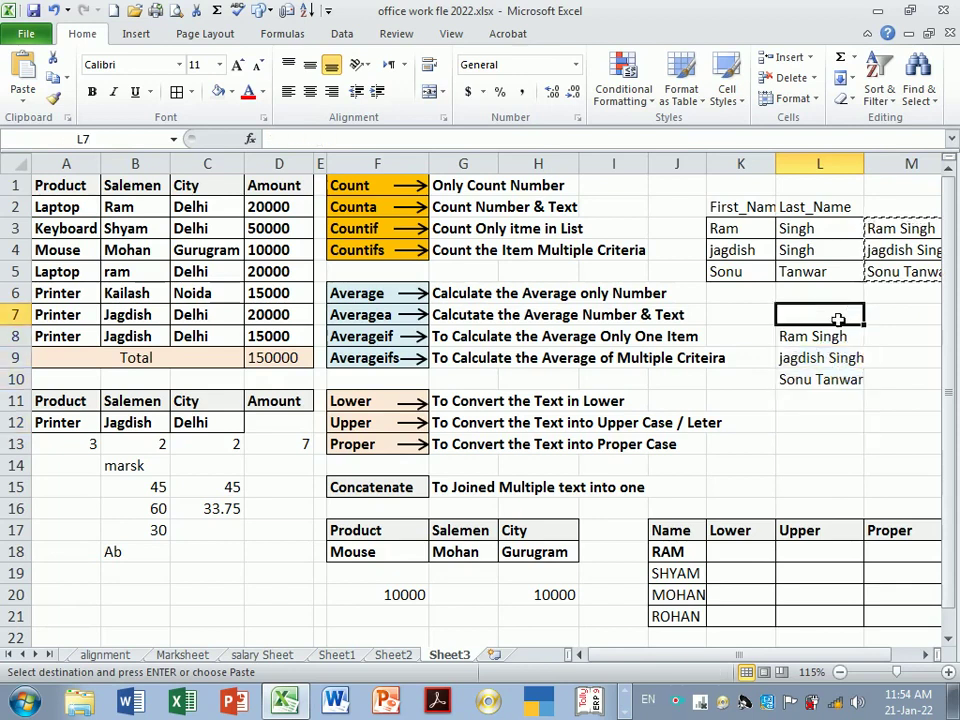
type("Nam")
key("BackSpace")
type("a")
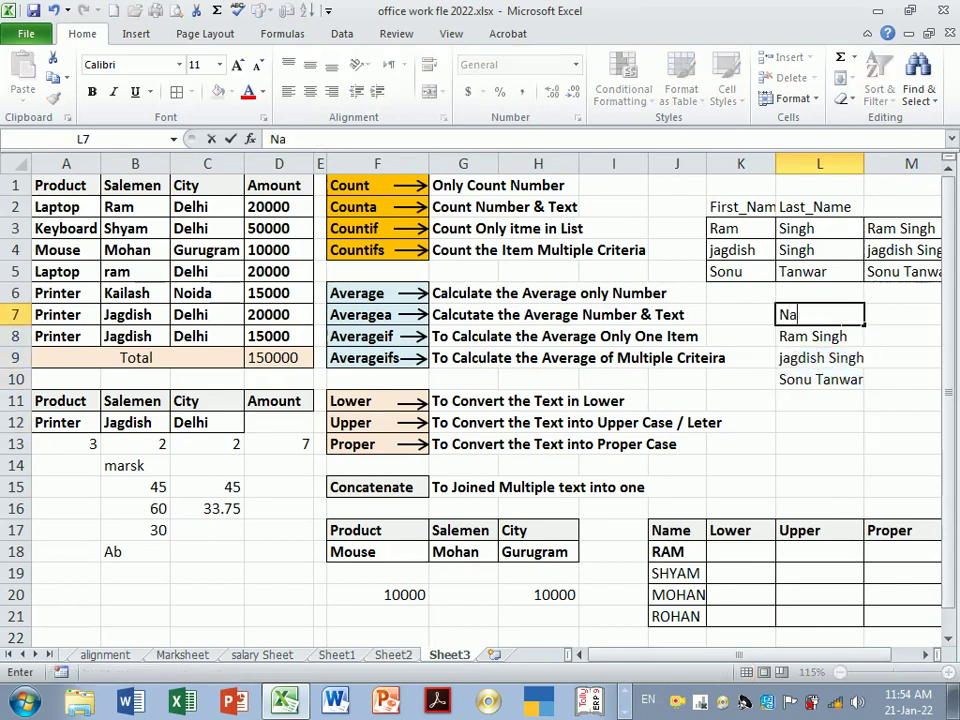
type("me")
key("Return")
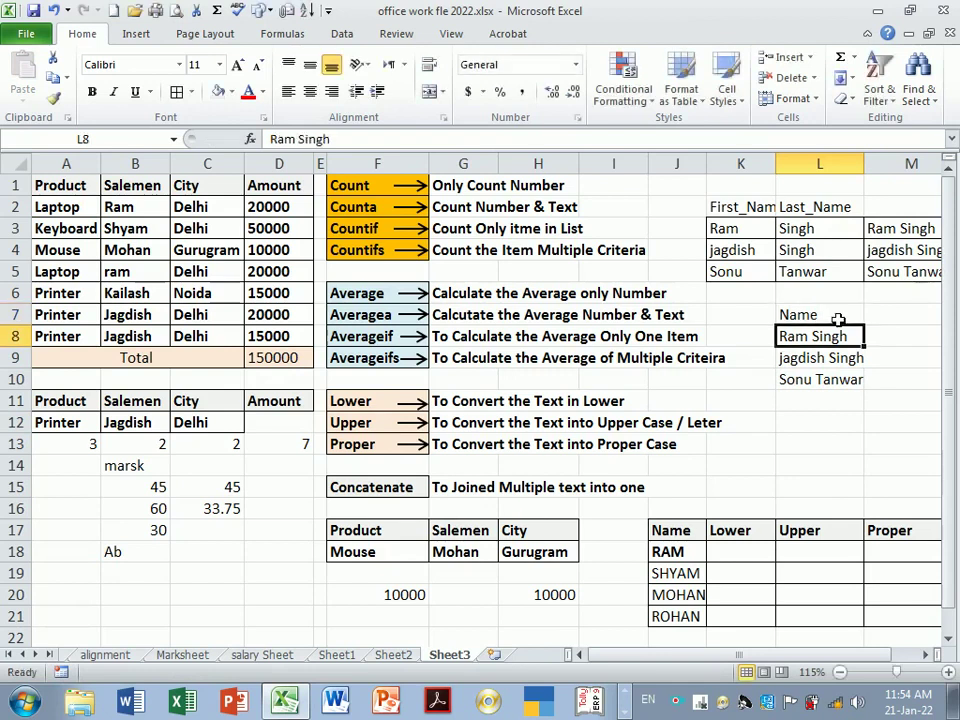
Check that the pasted names in L8:L10 are plain text, not formulas
left_click(831, 377)
left_click(836, 340)
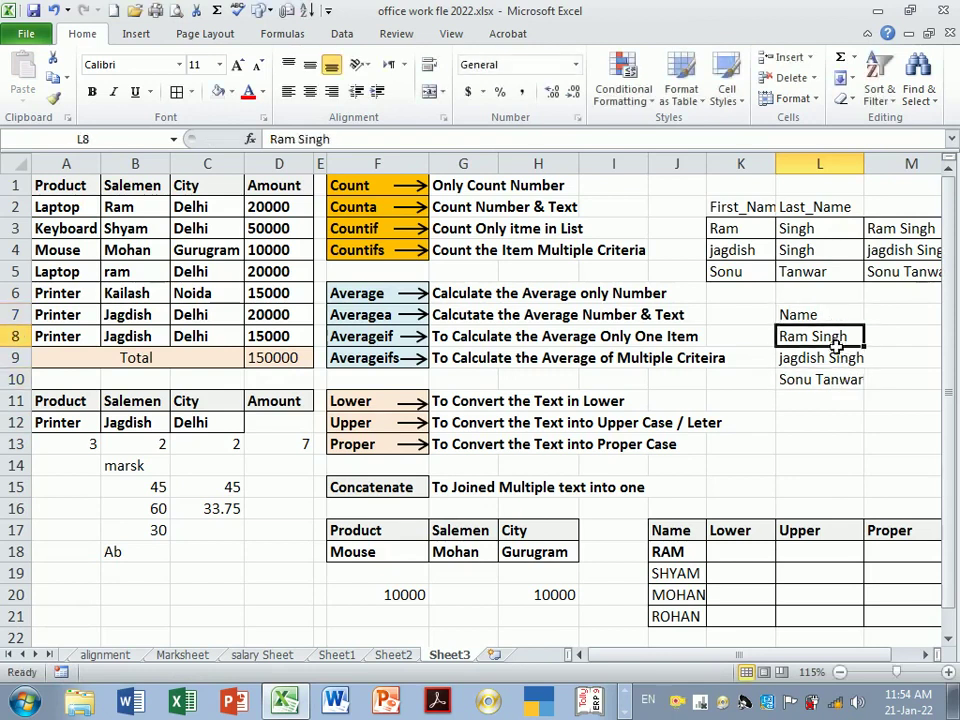
left_click_drag(836, 341, 842, 381)
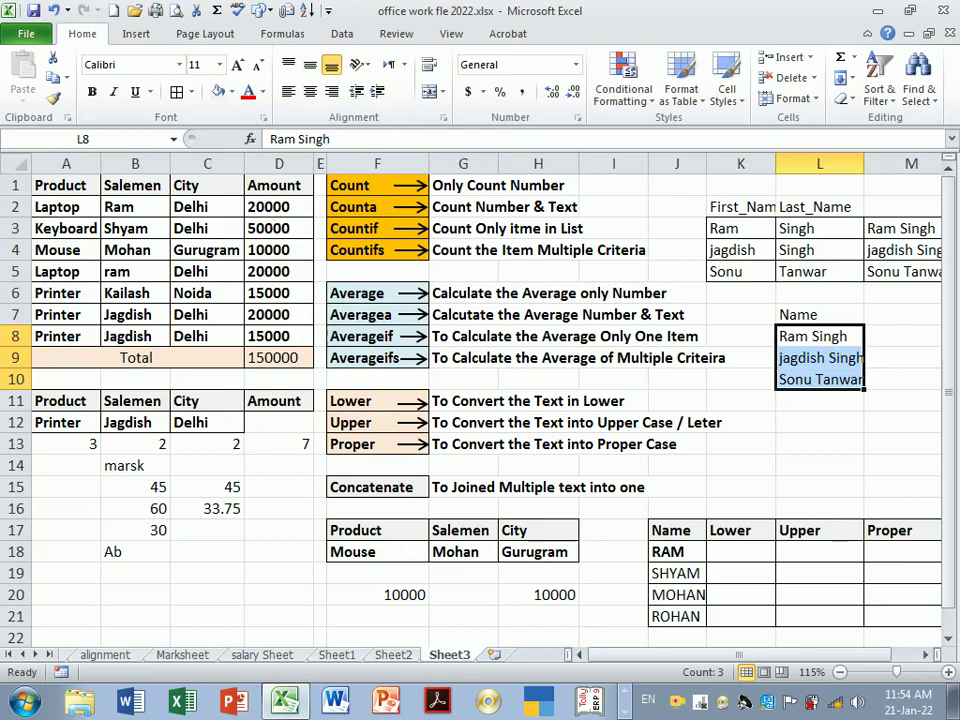
left_click(815, 452)
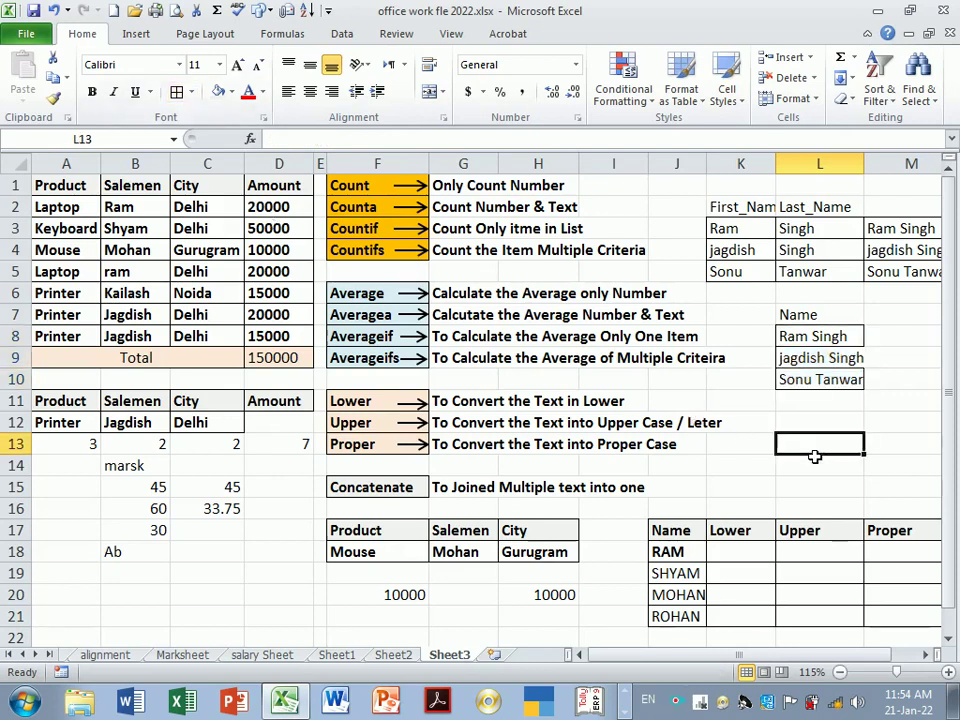